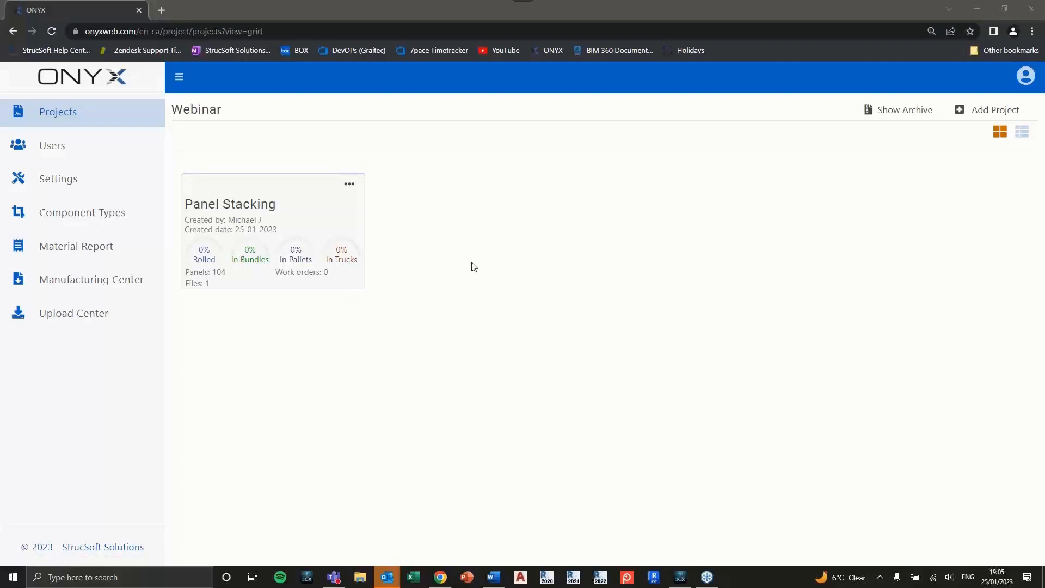
# Try to open the stacking templates settings, and sign in to the account again with the saved login details.
pyautogui.click(83, 190)
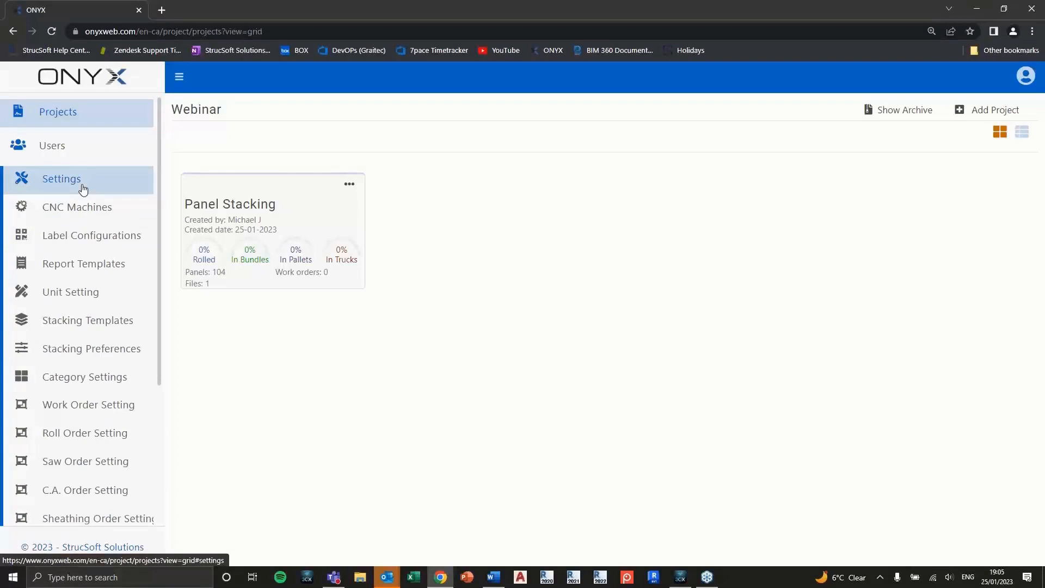
pyautogui.click(86, 323)
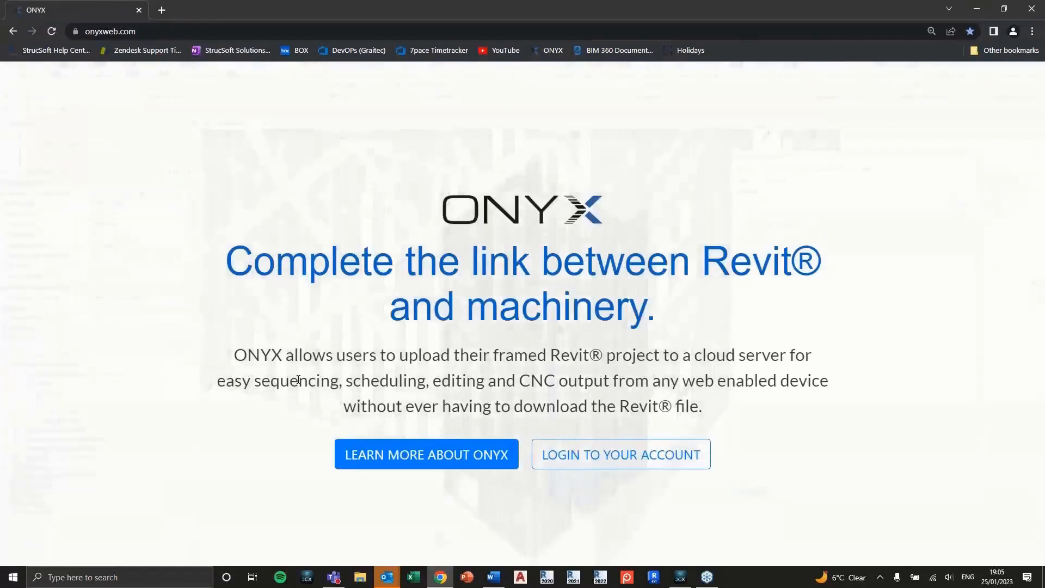
pyautogui.click(648, 462)
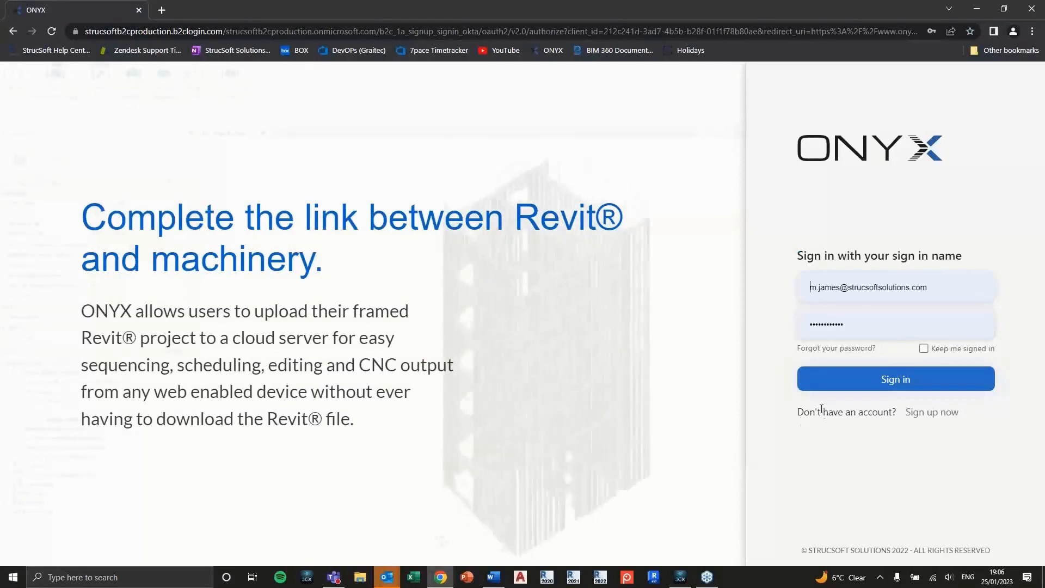
pyautogui.click(866, 386)
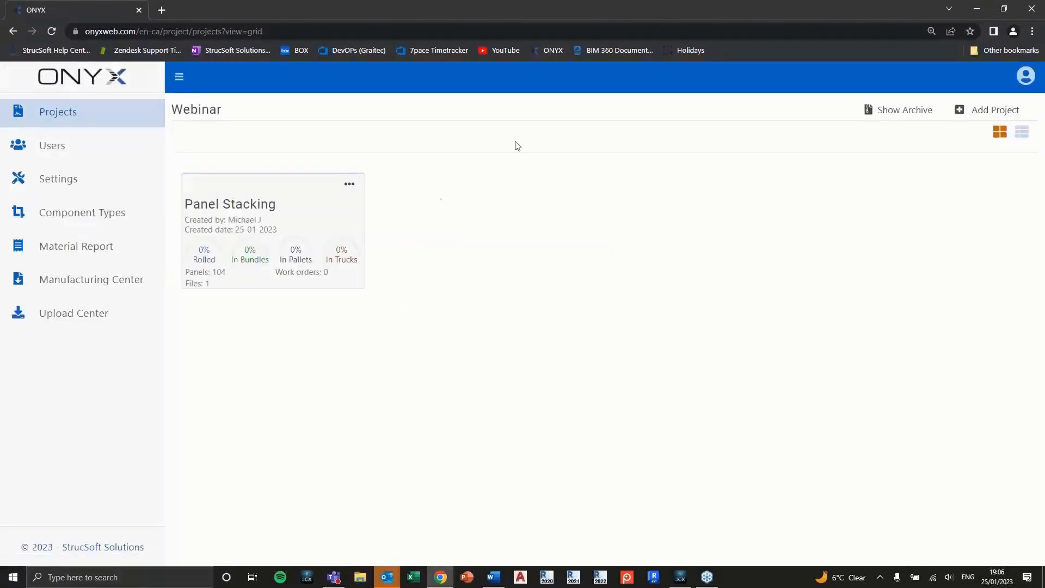
# Open the stacking templates settings and start a new bundle template with the template name Bundle 1.
pyautogui.click(70, 181)
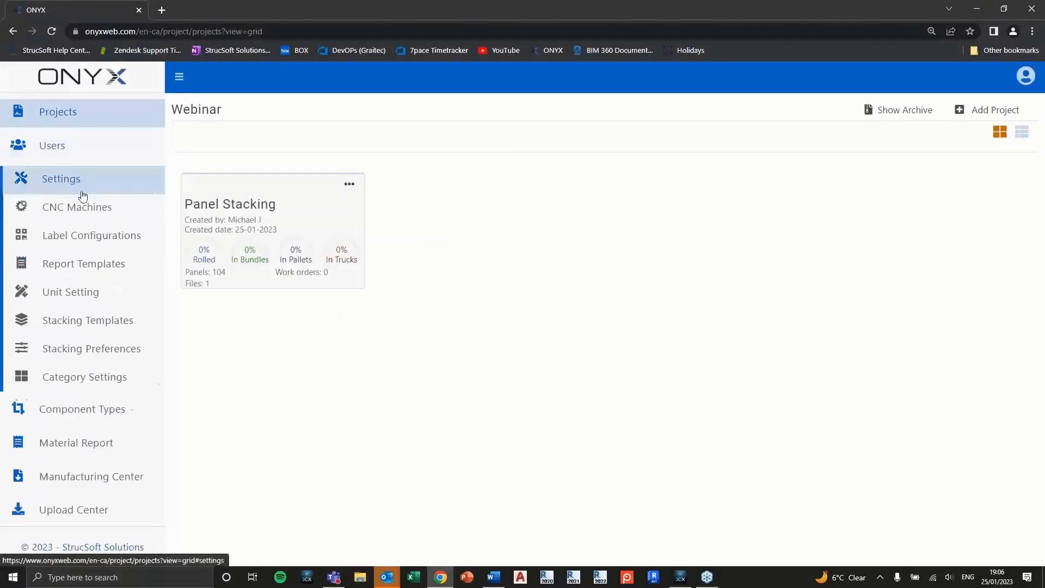
pyautogui.click(104, 318)
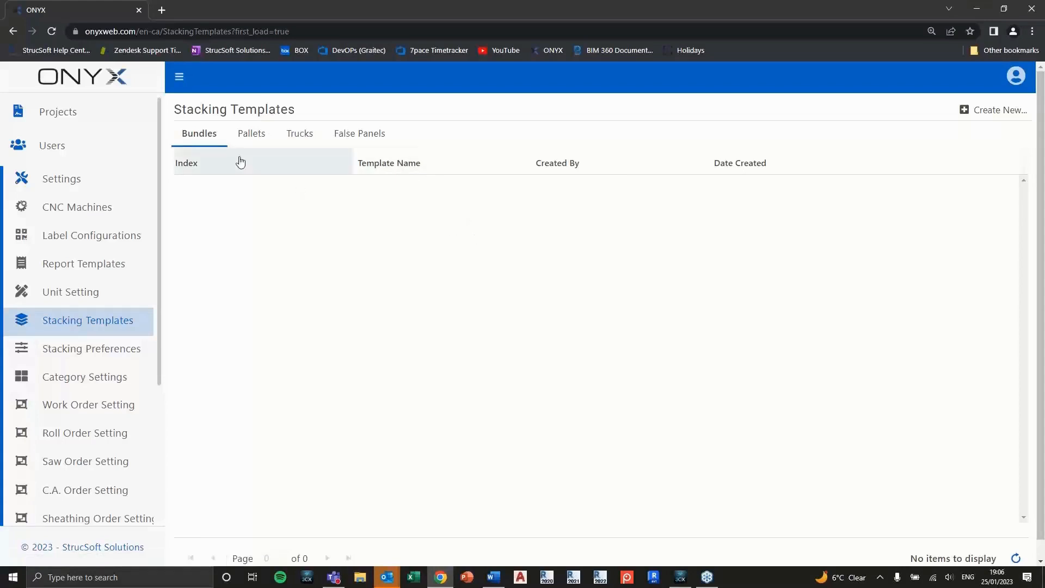
pyautogui.click(986, 111)
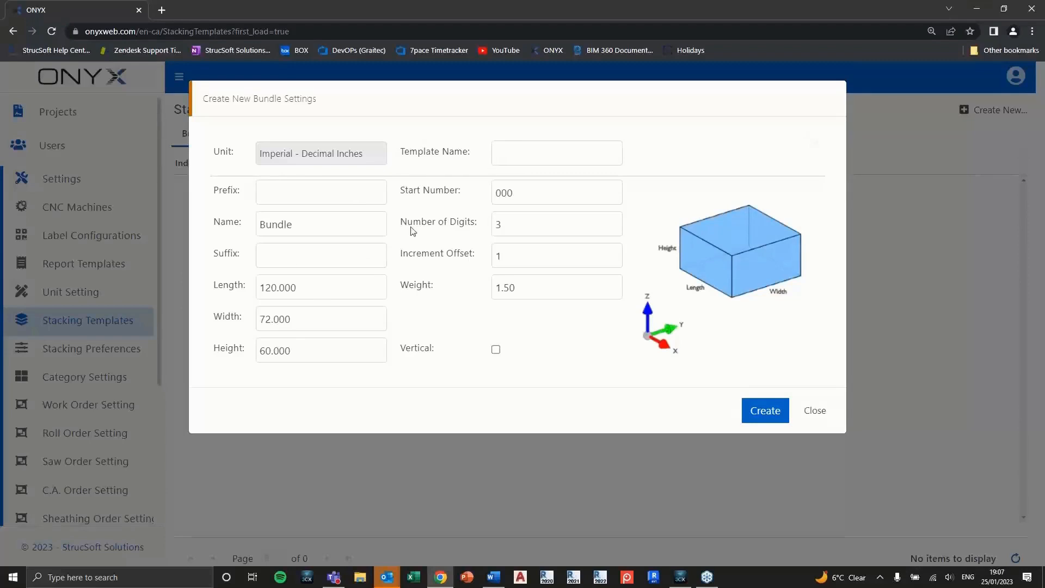
pyautogui.click(536, 151)
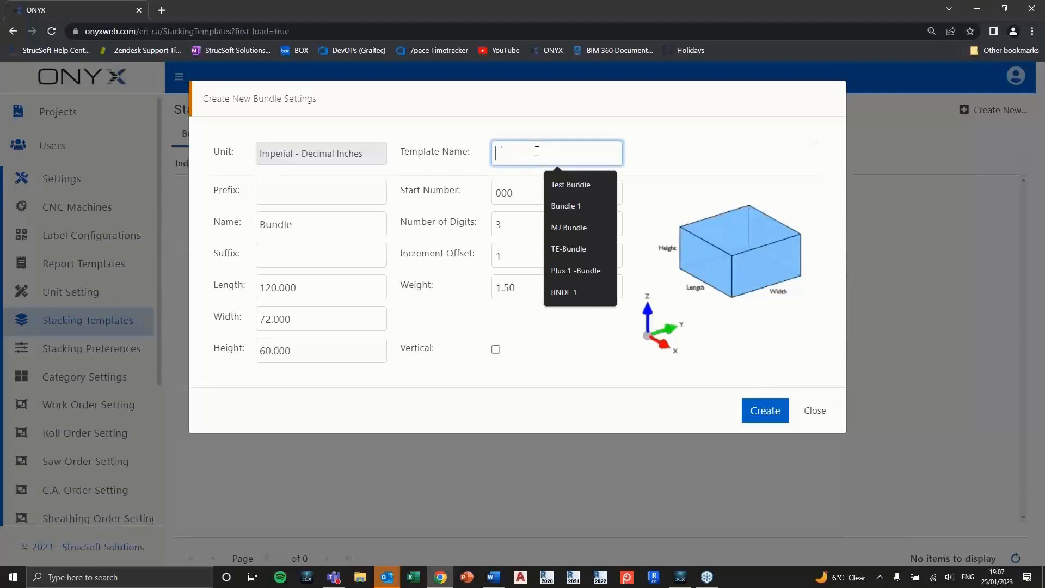
pyautogui.write('Bun')
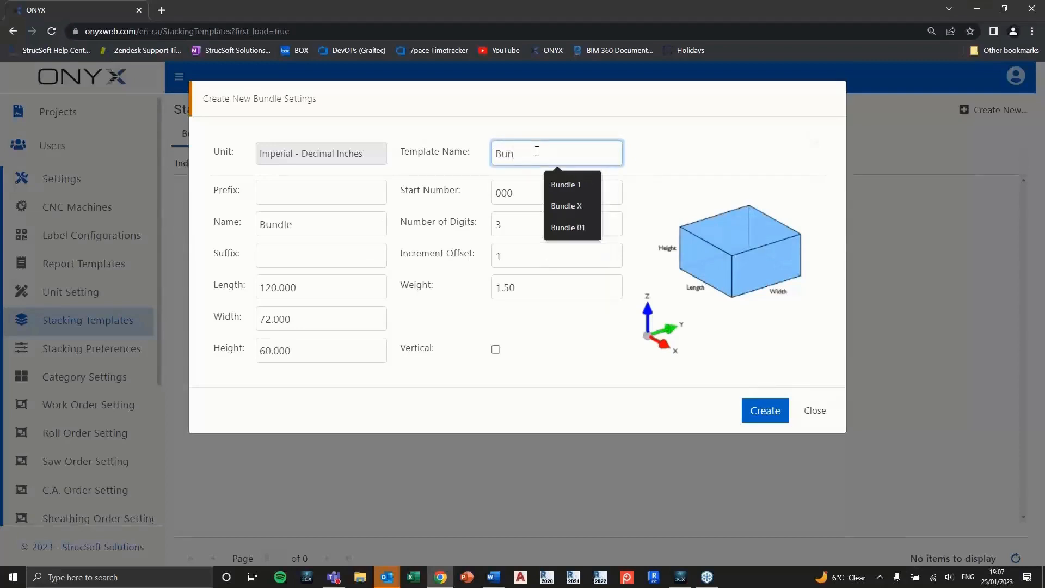
pyautogui.write('dle')
pyautogui.click(565, 184)
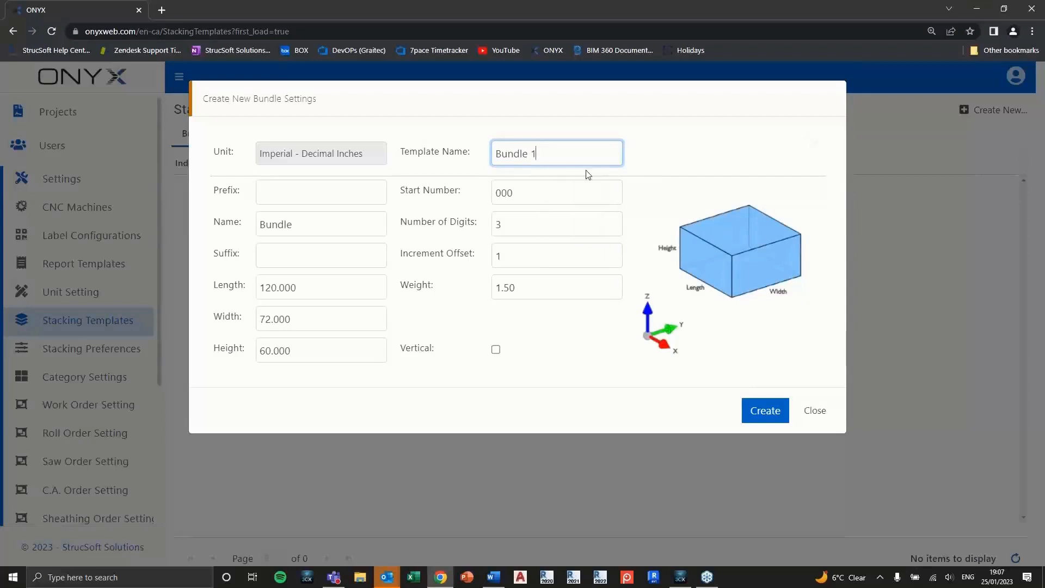
pyautogui.click(660, 175)
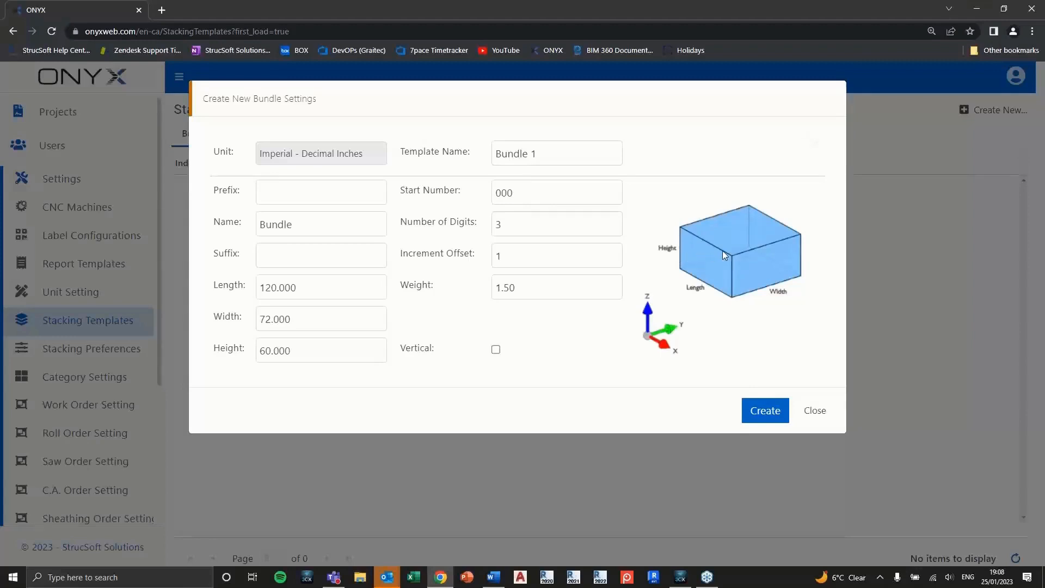
# Set the number of digits to 2 for the bundle template's numbering.
pyautogui.click(511, 227)
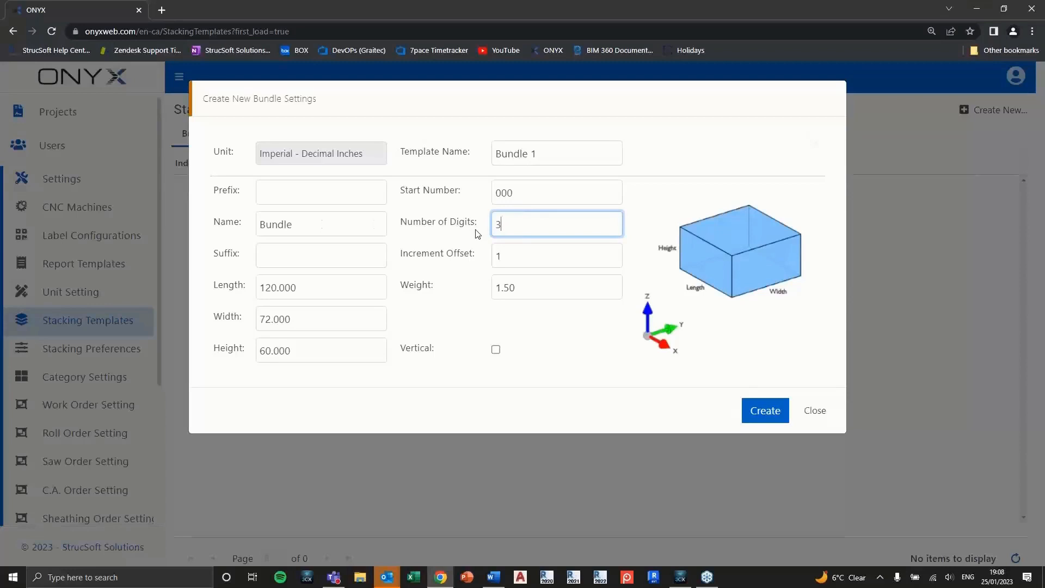
pyautogui.press('BackSpace')
pyautogui.write('2')
# Set the bundle's width to 96 inches and create the bundle template.
pyautogui.click(313, 281)
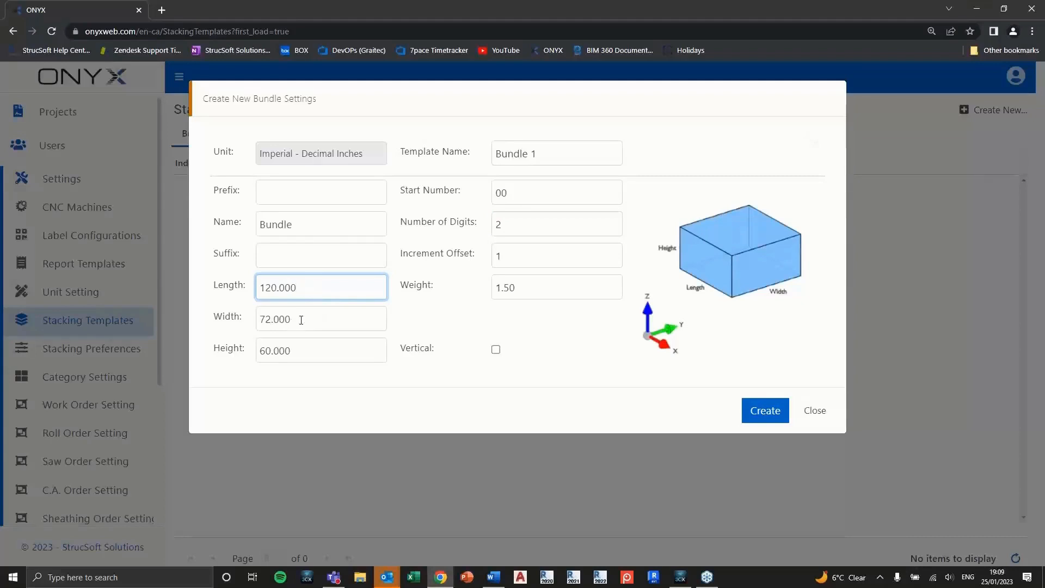
pyautogui.moveTo(304, 324); pyautogui.dragTo(256, 325)
pyautogui.write('96')
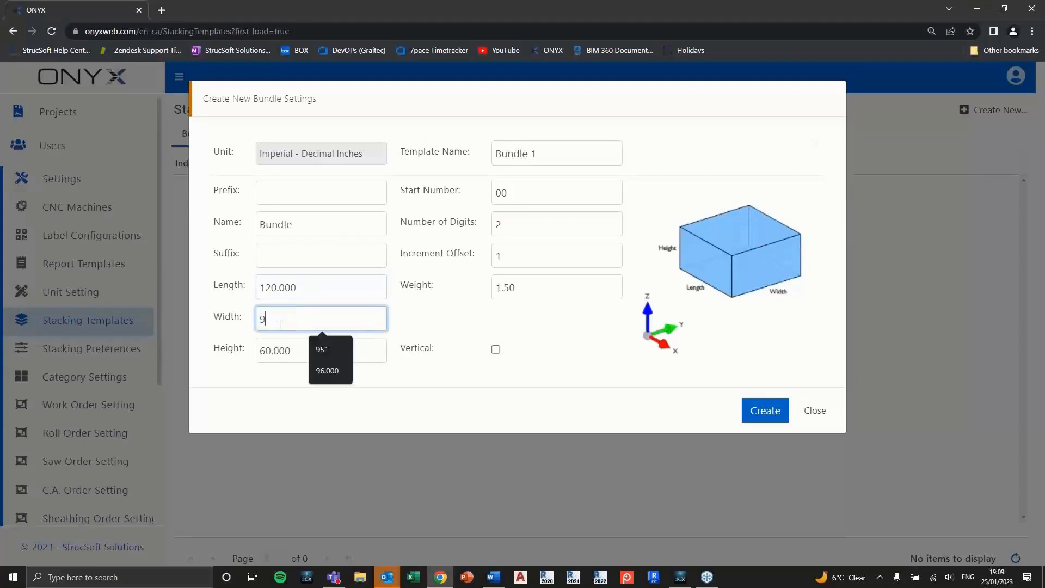
pyautogui.click(294, 349)
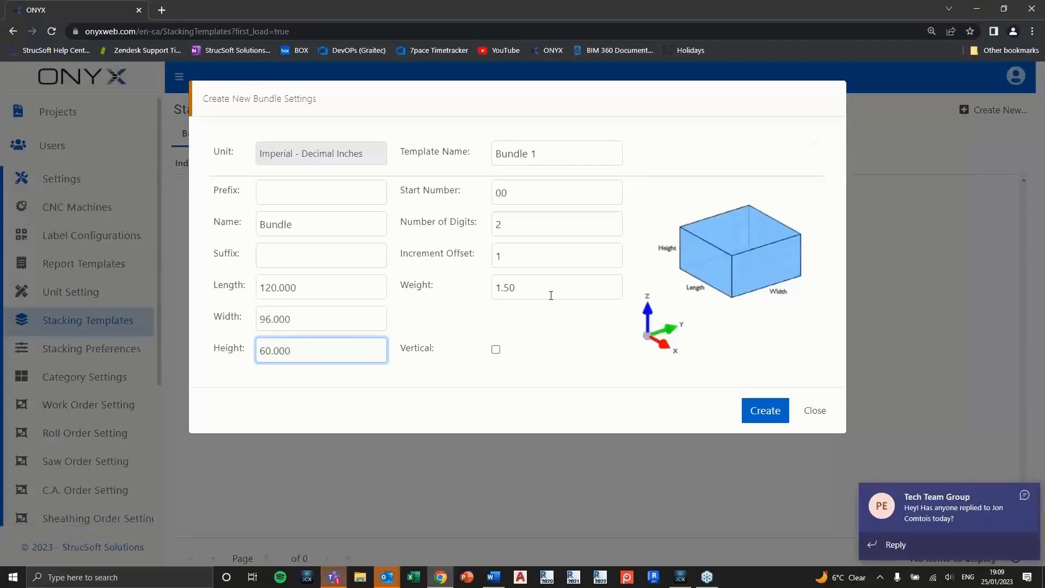
pyautogui.click(1027, 495)
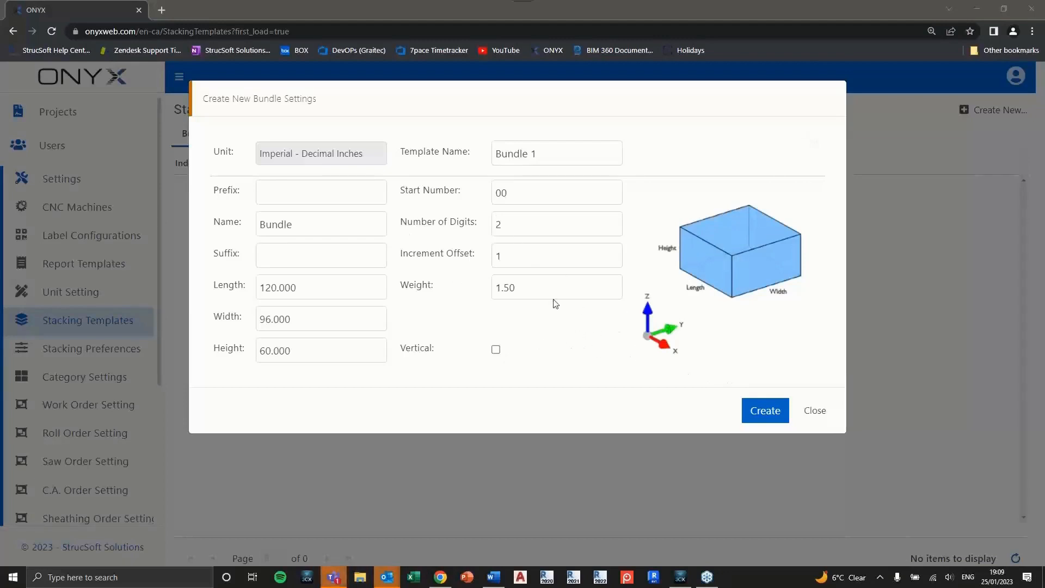
pyautogui.click(765, 416)
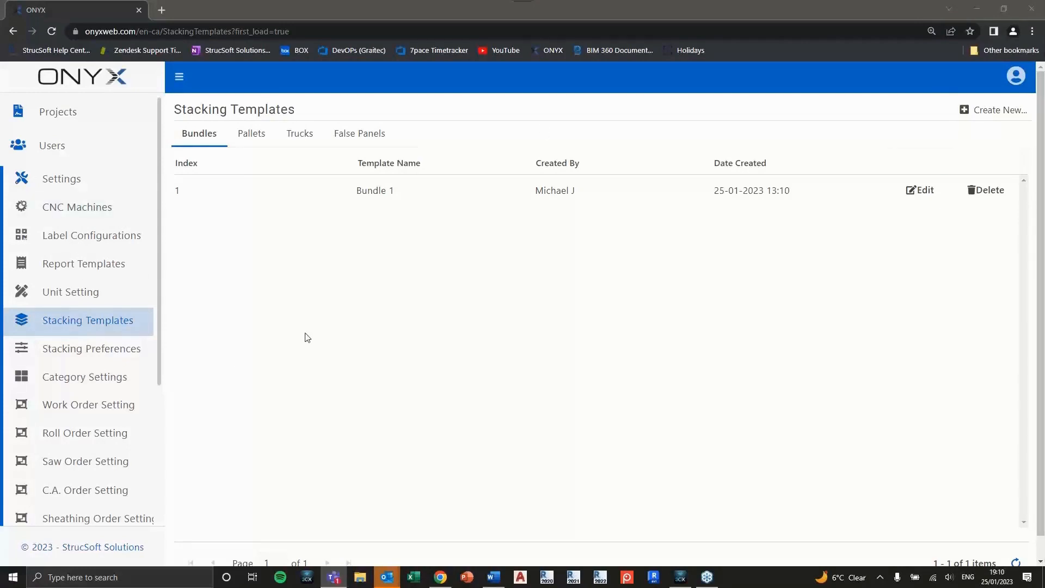
# Start a new pallet stacking template with the template name Pallet 1.
pyautogui.click(245, 135)
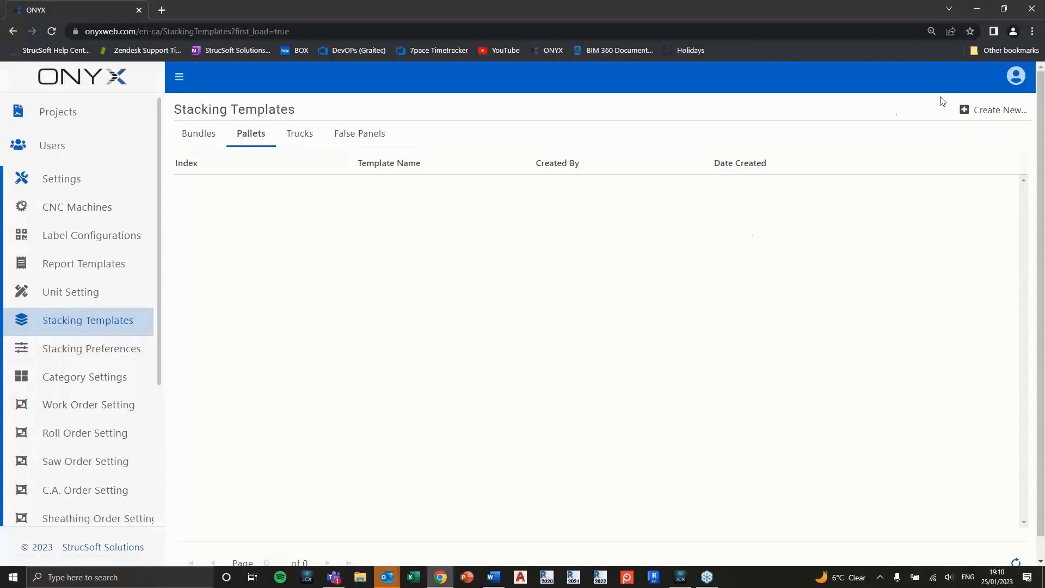
pyautogui.click(997, 115)
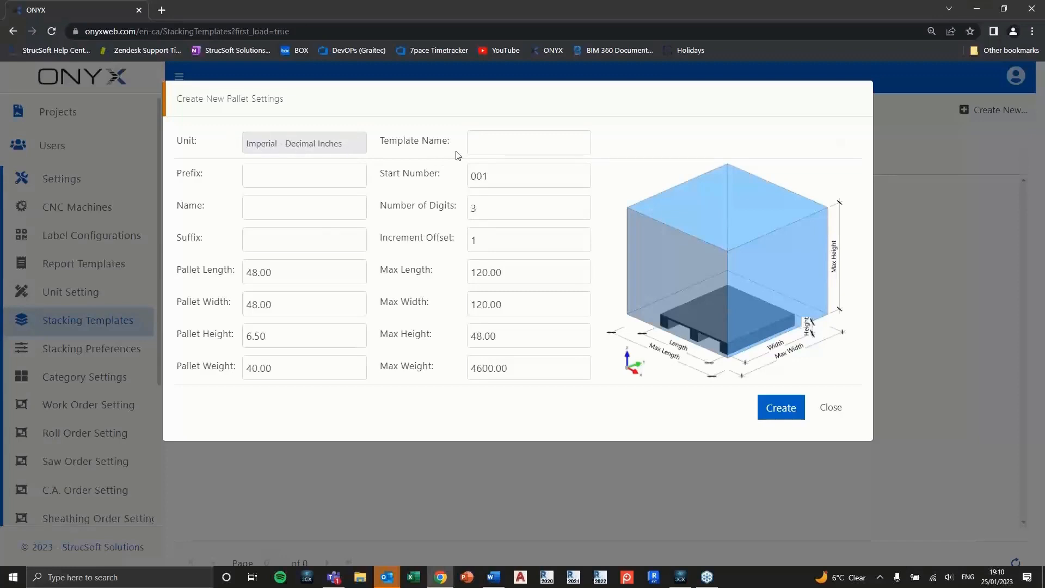
pyautogui.click(498, 144)
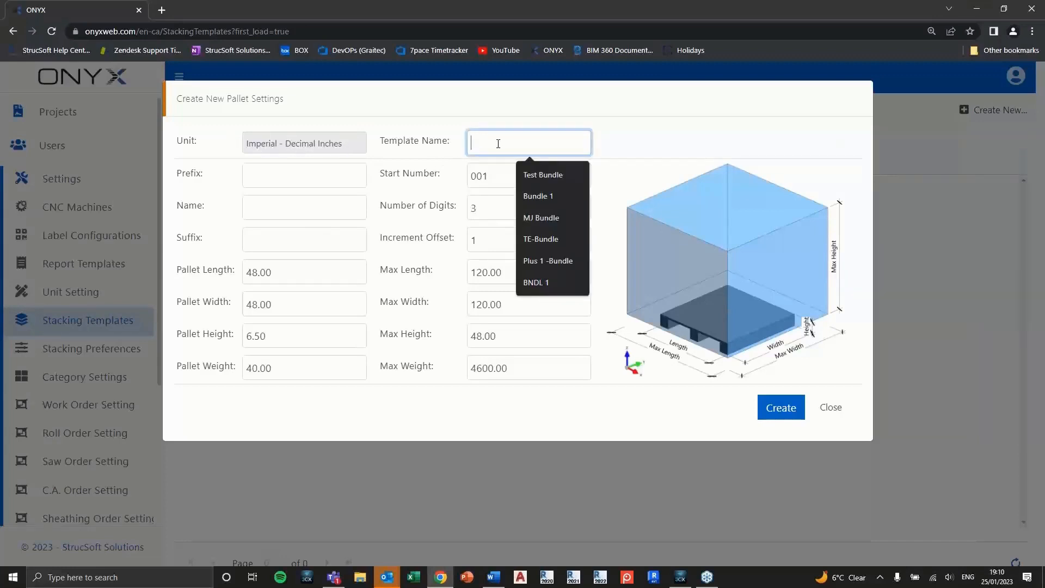
pyautogui.write('Palle')
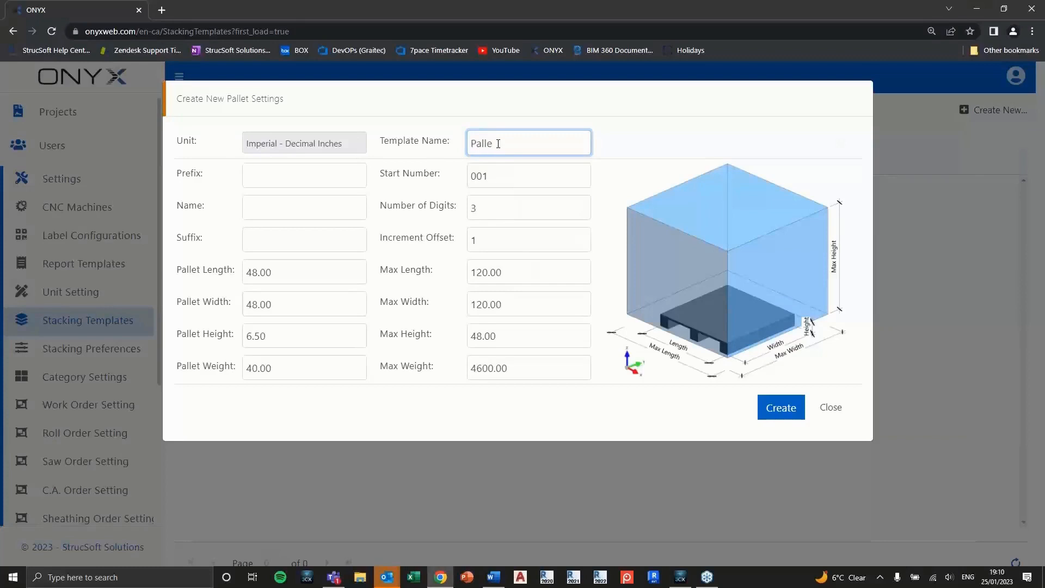
pyautogui.write('t 1')
# Enter Pallet as the name in the pallet template, leaving the prefix and suffix empty.
pyautogui.click(293, 177)
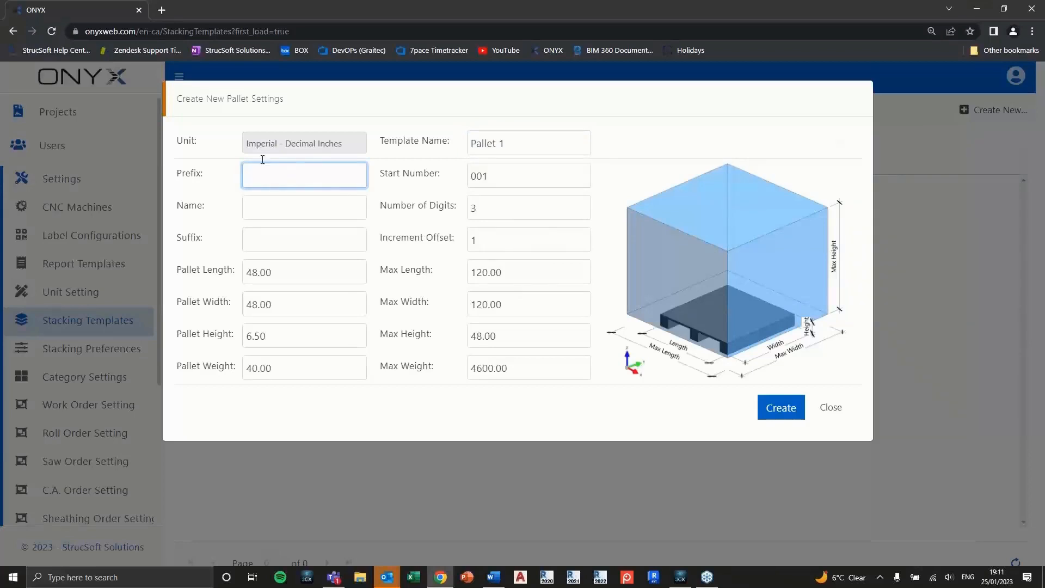
pyautogui.click(270, 213)
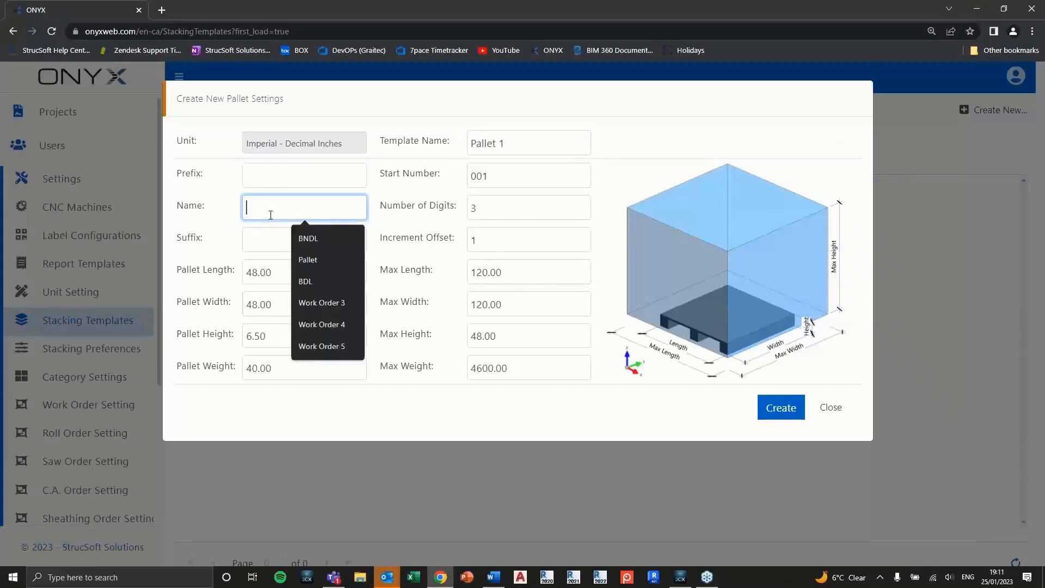
pyautogui.write('P')
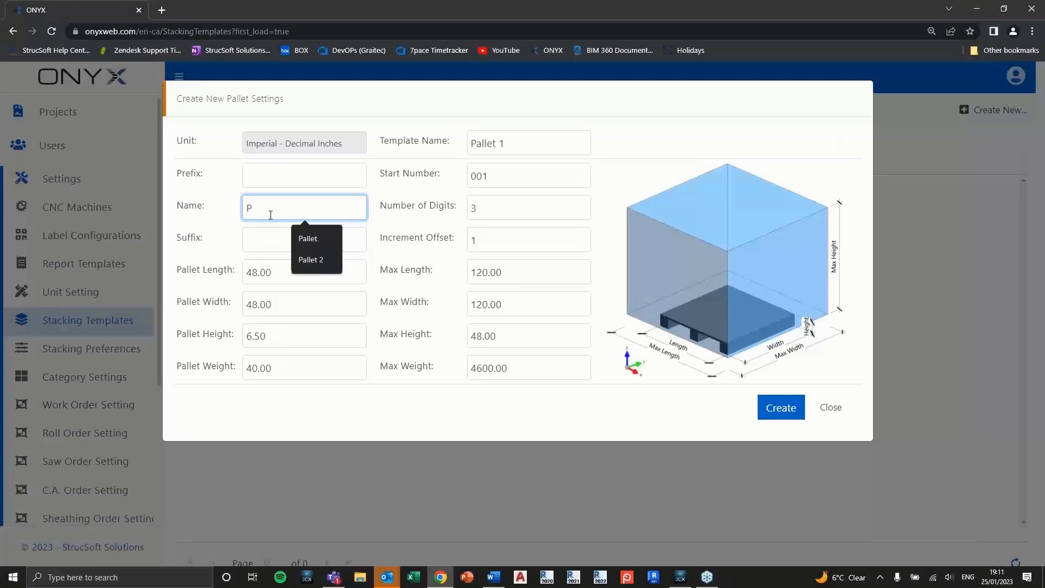
pyautogui.write('allet')
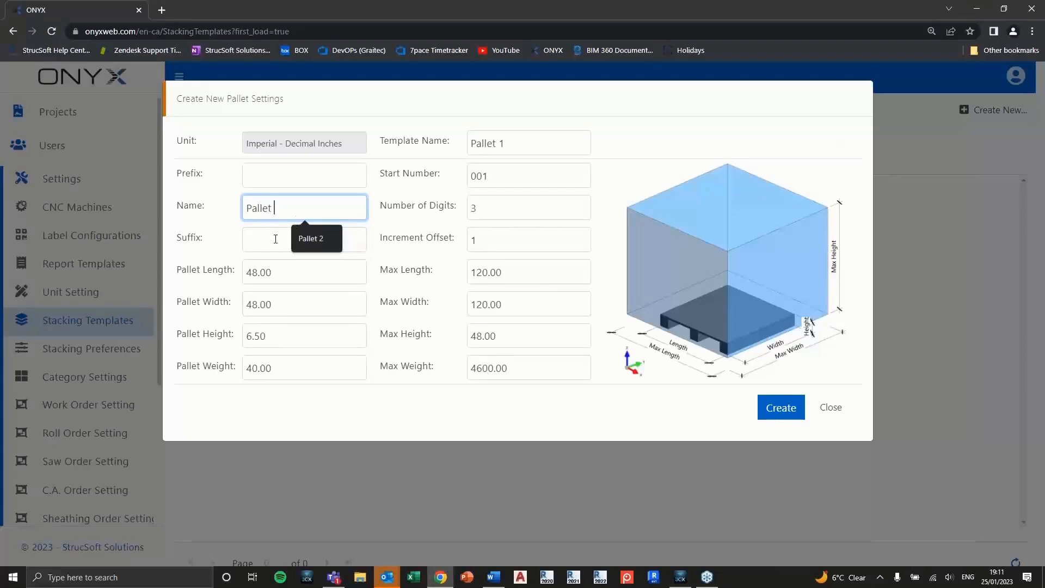
pyautogui.click(264, 240)
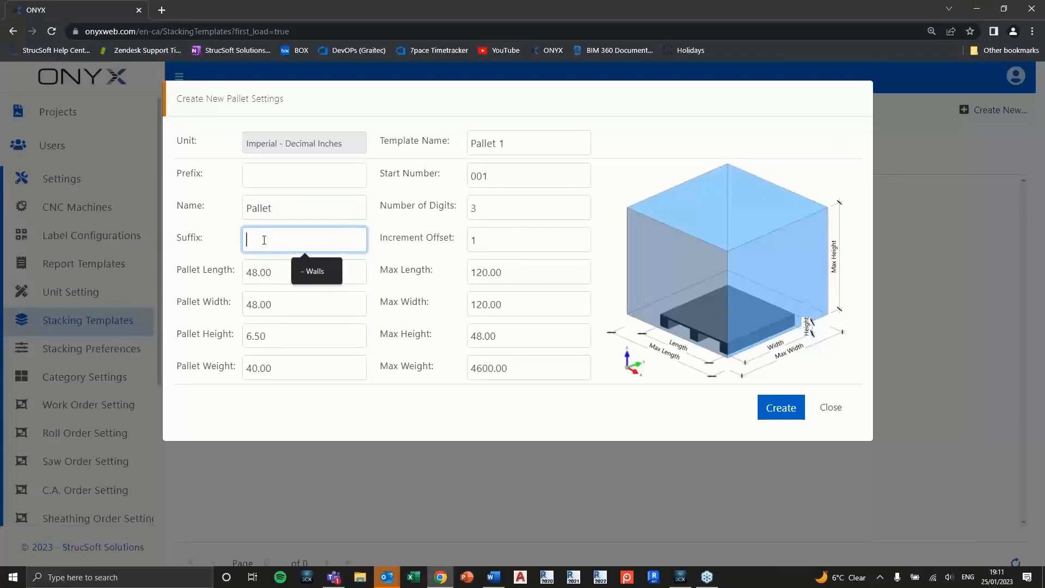
pyautogui.doubleClick(271, 217)
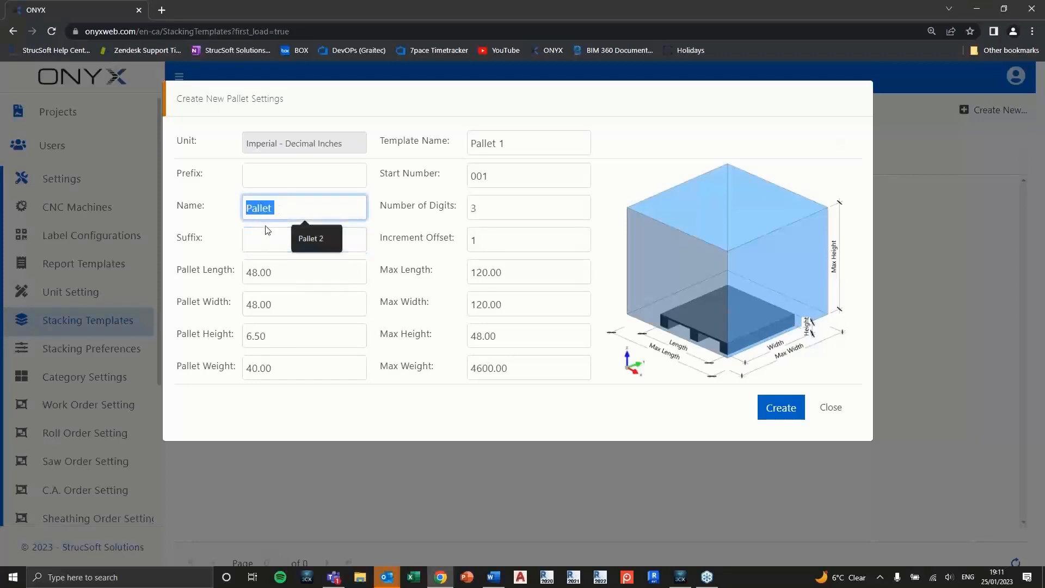
pyautogui.click(269, 238)
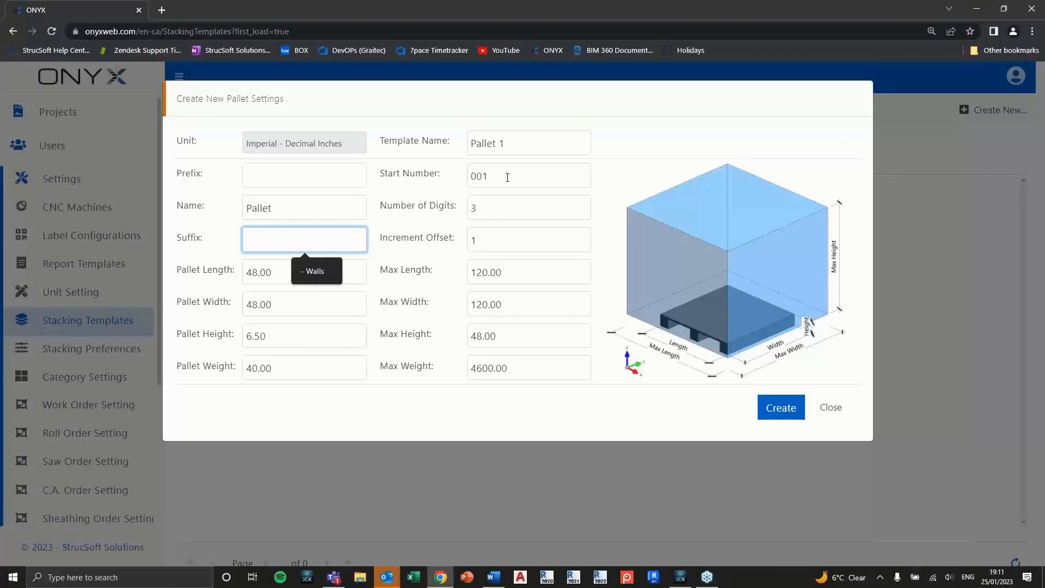
# Set the number of digits to 2 for the pallet template's numbering.
pyautogui.click(492, 205)
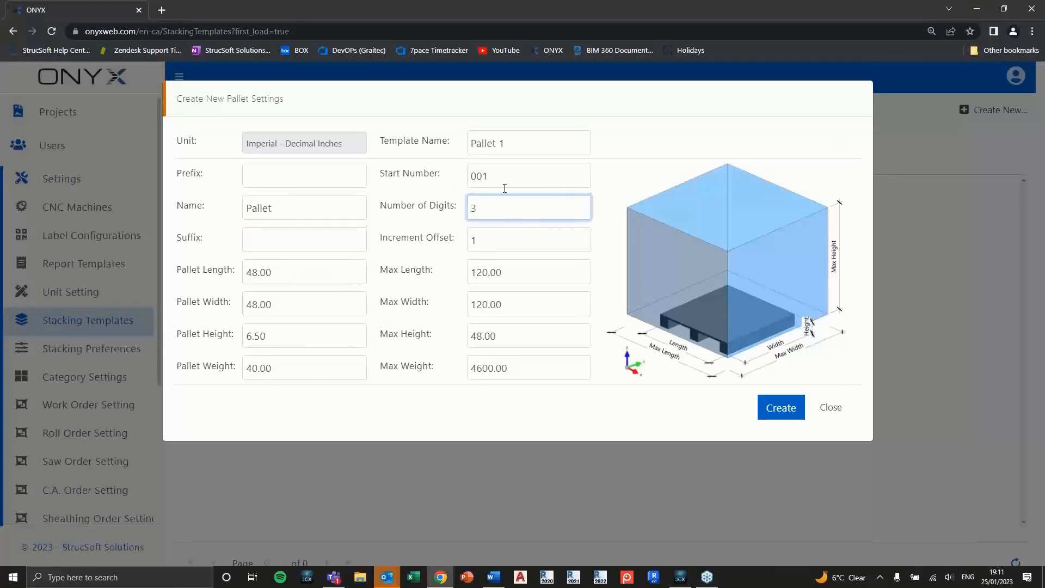
pyautogui.press('BackSpace')
pyautogui.write('2')
# Set the pallet's maximum width to 96 inches and maximum height to 60 inches, and create the pallet template.
pyautogui.click(279, 271)
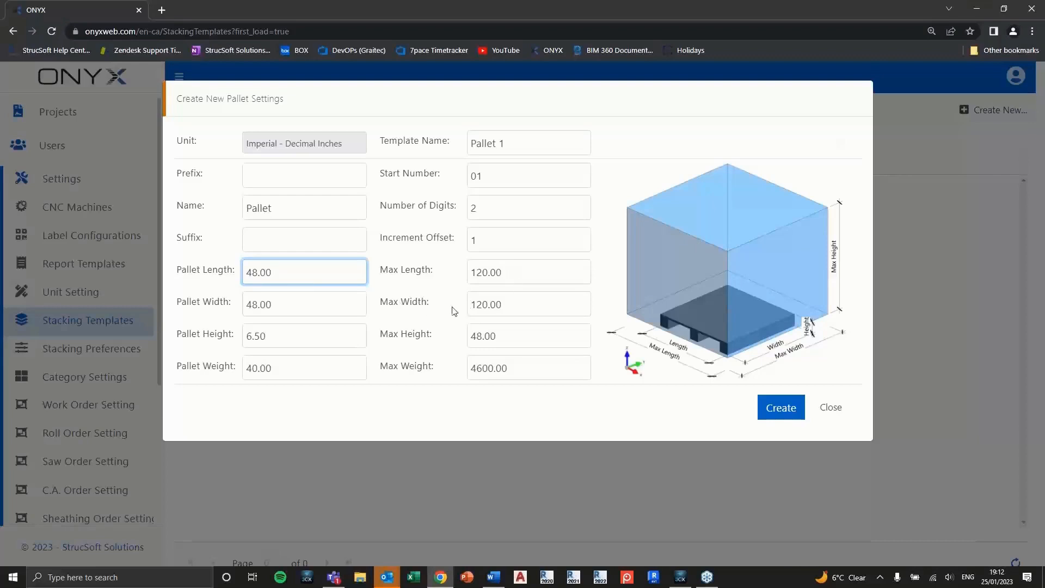
pyautogui.click(527, 305)
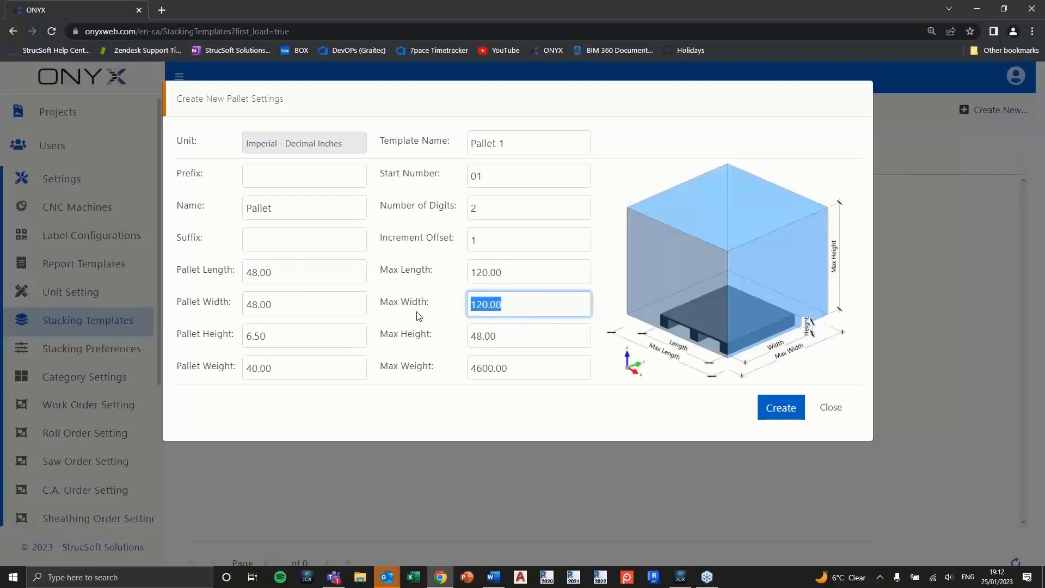
pyautogui.write('96')
pyautogui.click(525, 335)
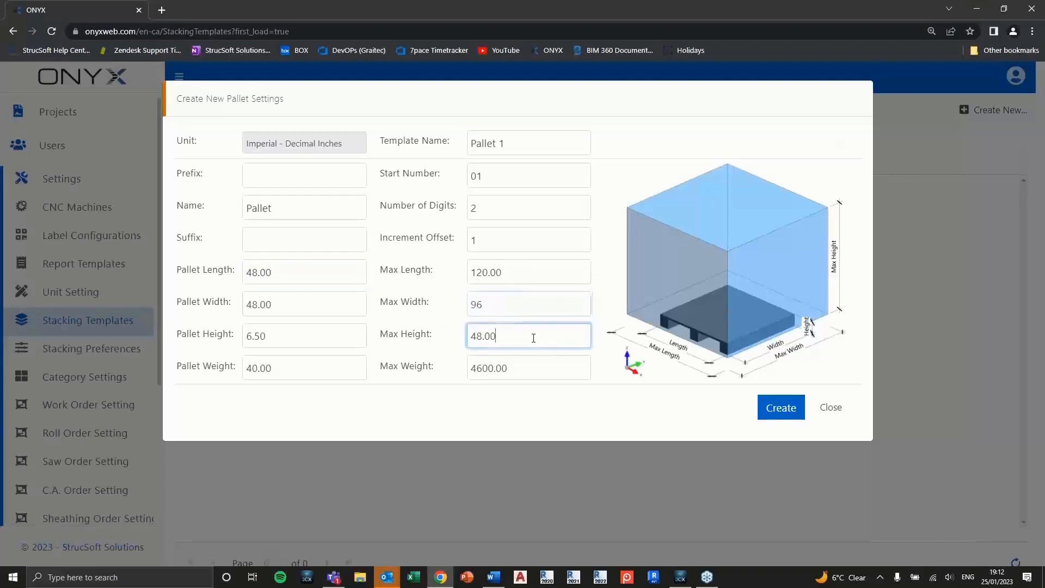
pyautogui.write('60')
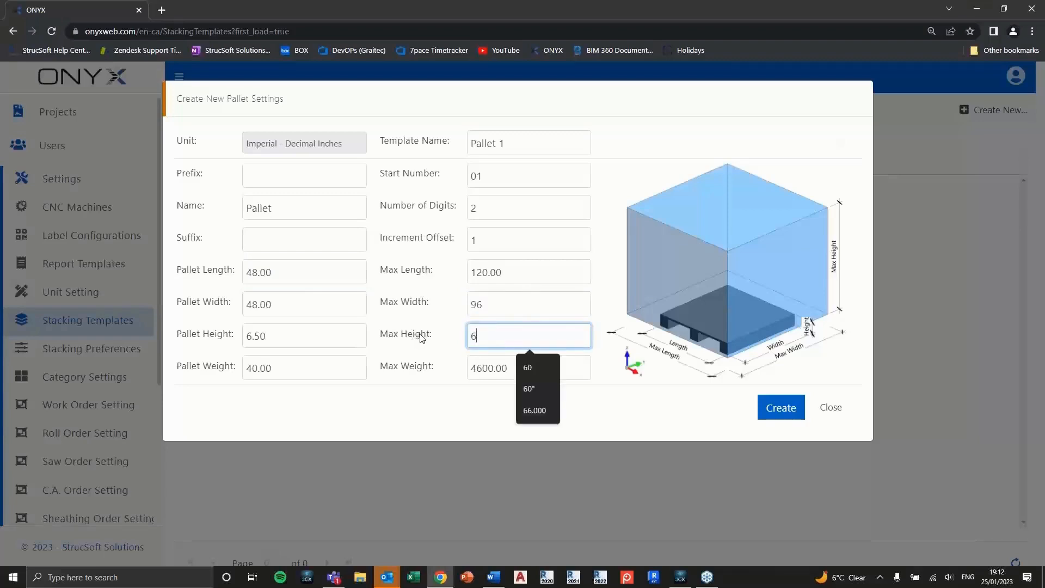
pyautogui.click(506, 369)
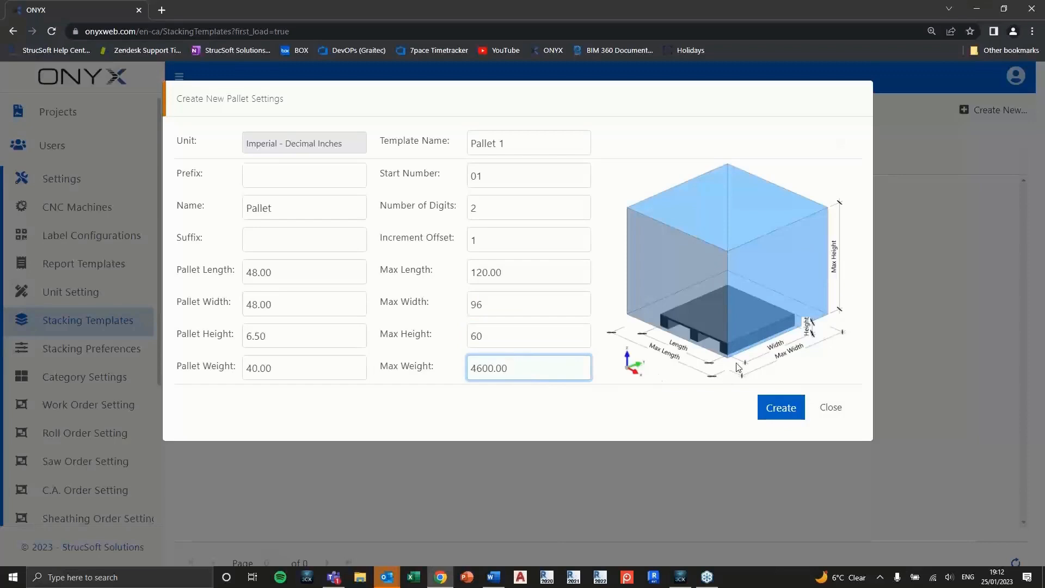
pyautogui.click(776, 409)
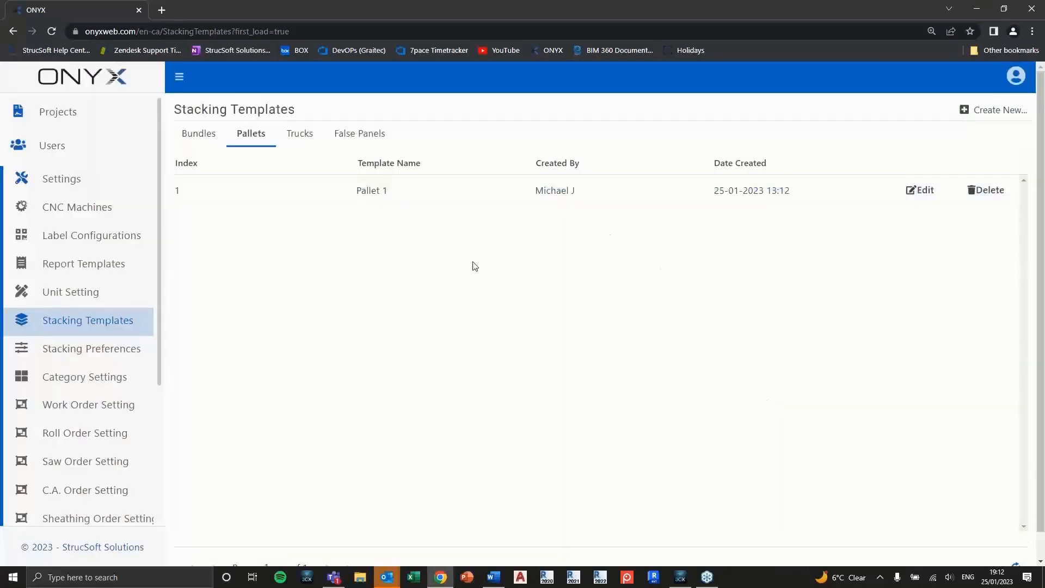
# Start a new truck stacking template with the template name Truck 1 and set its number of digits to 2.
pyautogui.click(301, 137)
pyautogui.click(994, 113)
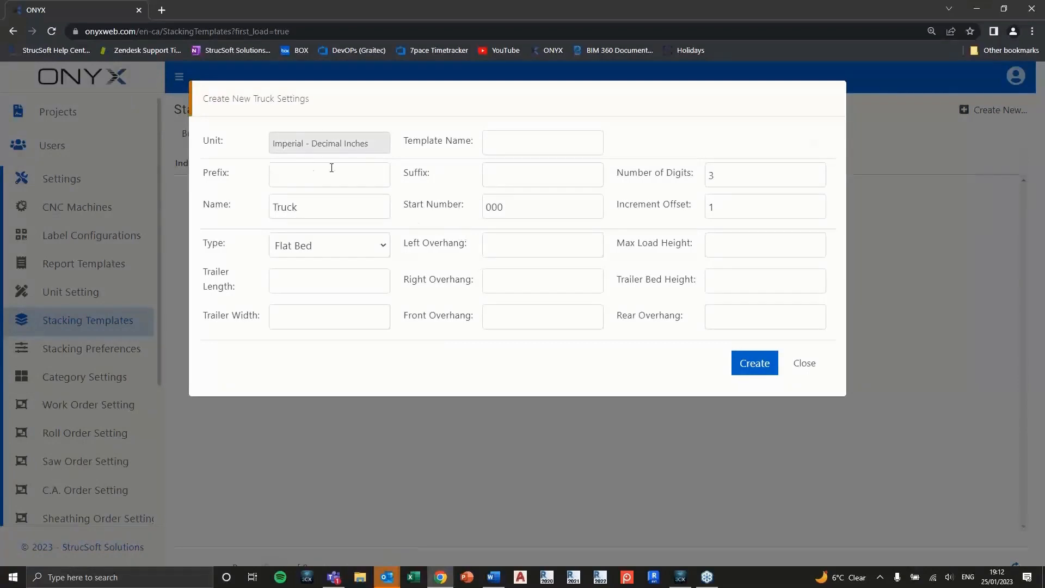
pyautogui.click(526, 142)
pyautogui.write('T')
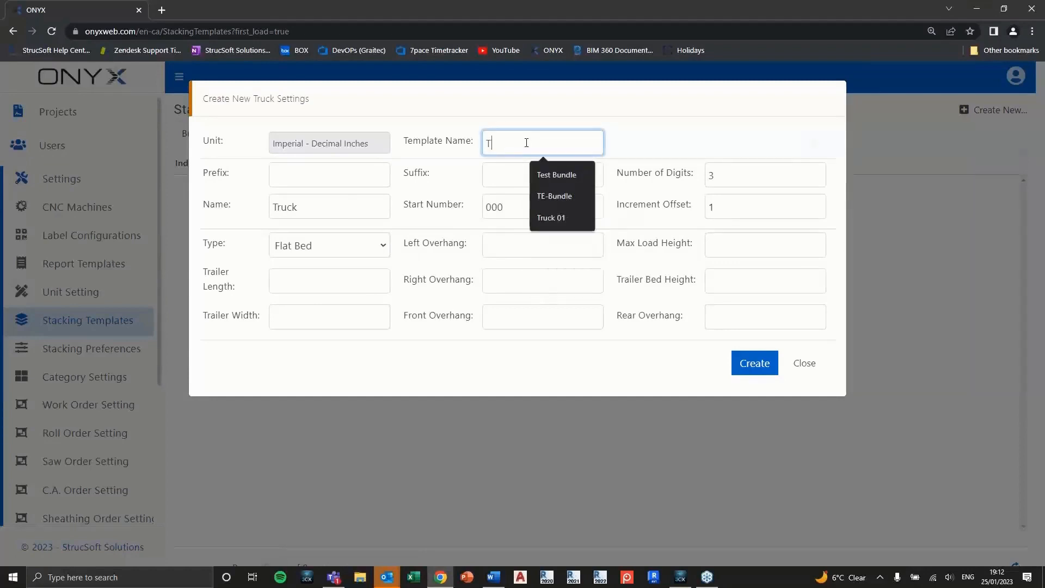
pyautogui.write('ruck 1')
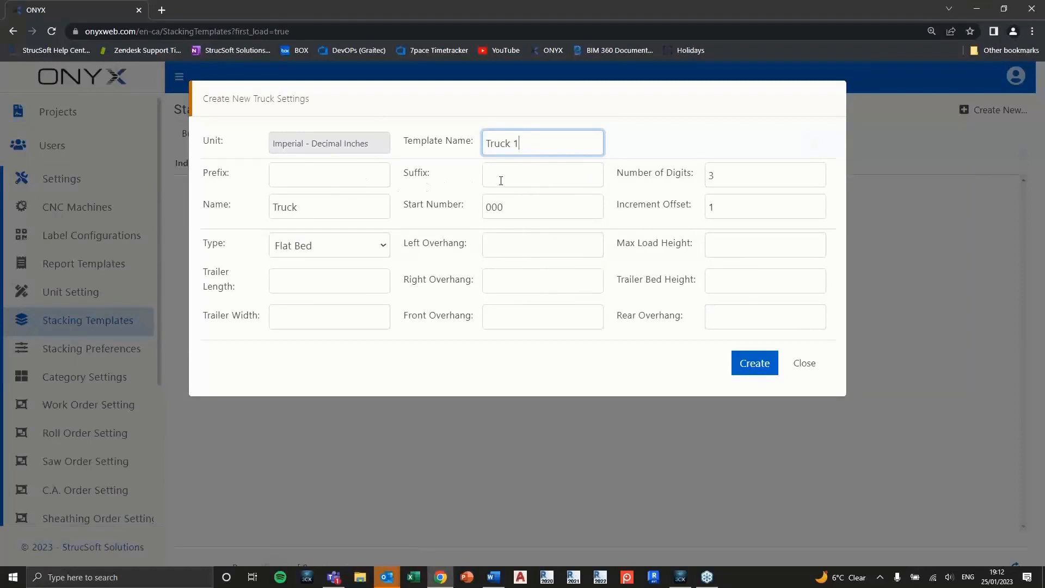
pyautogui.click(741, 173)
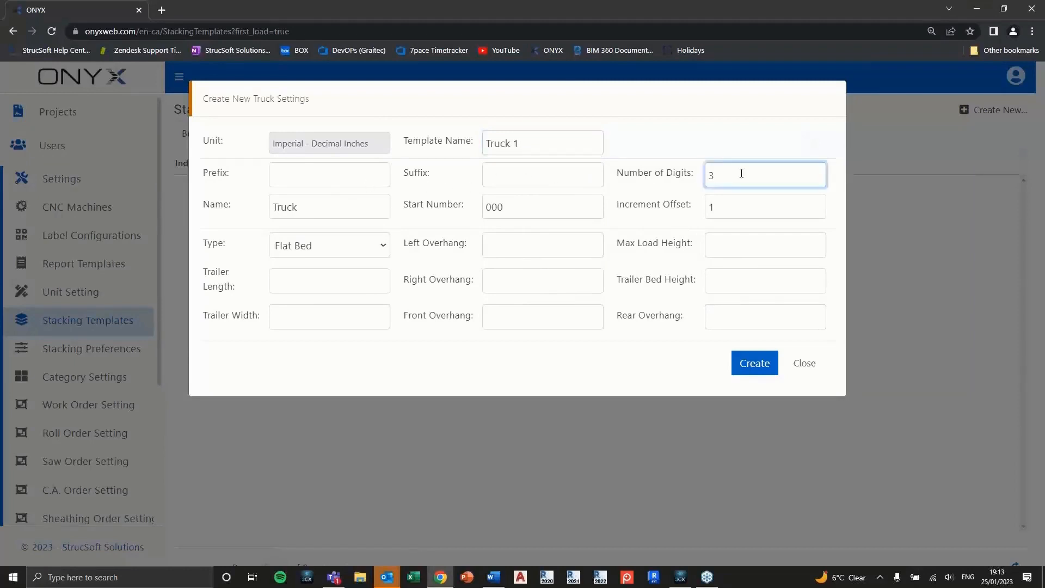
pyautogui.press('BackSpace')
pyautogui.write('2')
# Switch the truck type to Step Deck to examine its dimension fields and trailer diagram, and return the type to Flat Bed.
pyautogui.click(383, 249)
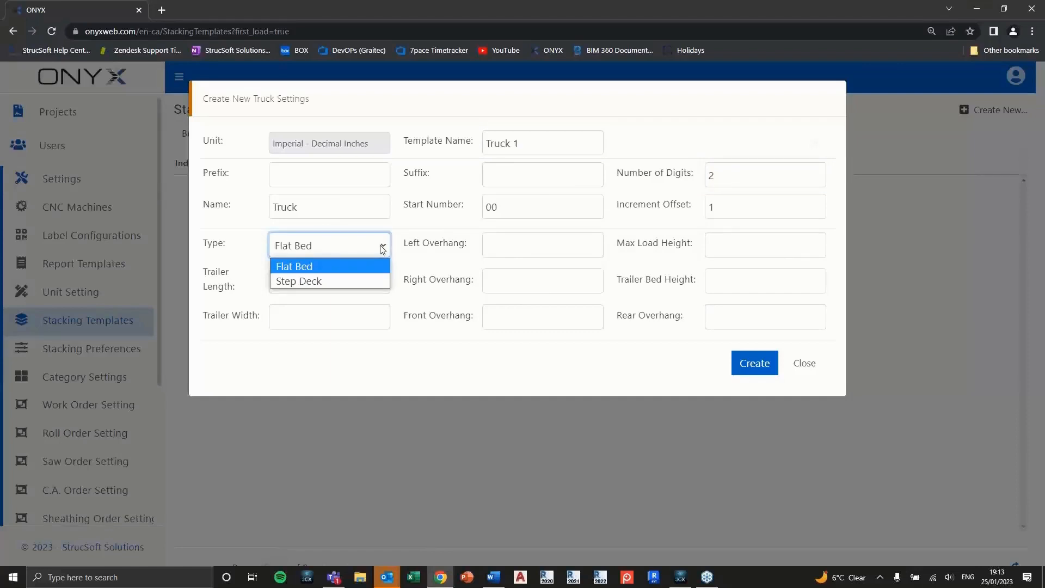
pyautogui.click(425, 256)
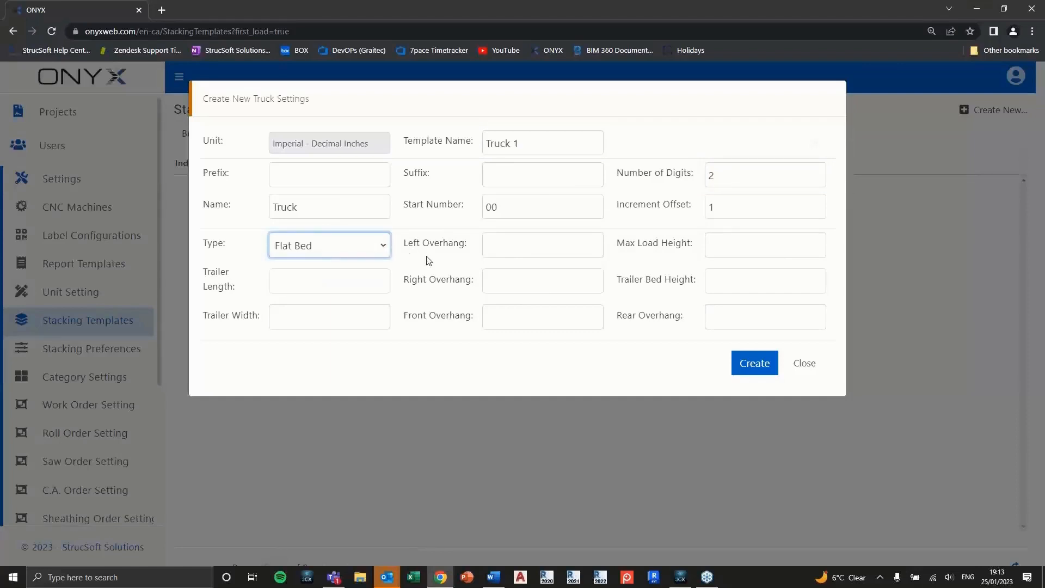
pyautogui.click(384, 249)
pyautogui.click(349, 279)
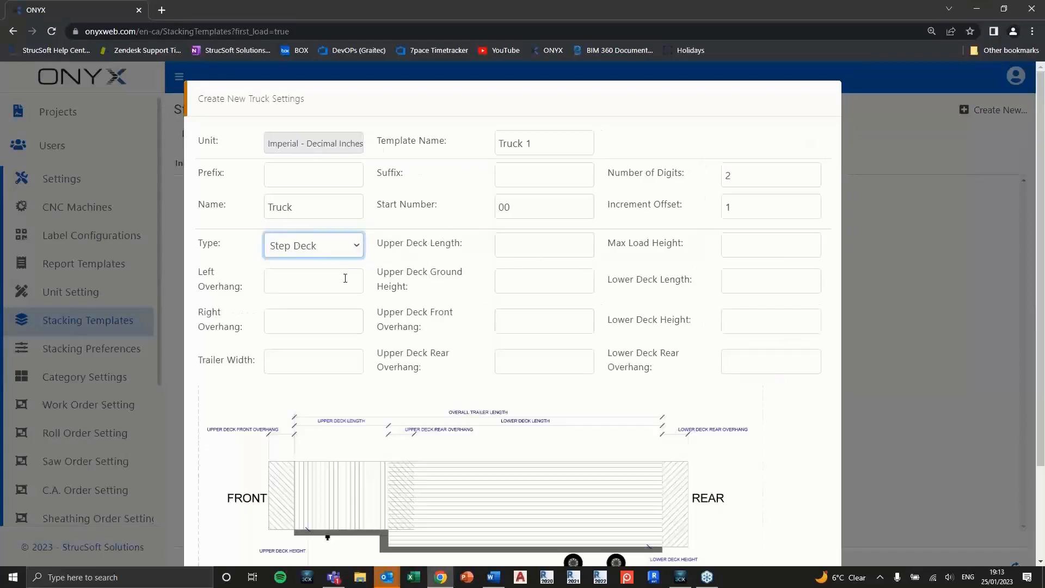
pyautogui.scroll(-2, 381, 283)
pyautogui.scroll(-1, 395, 285)
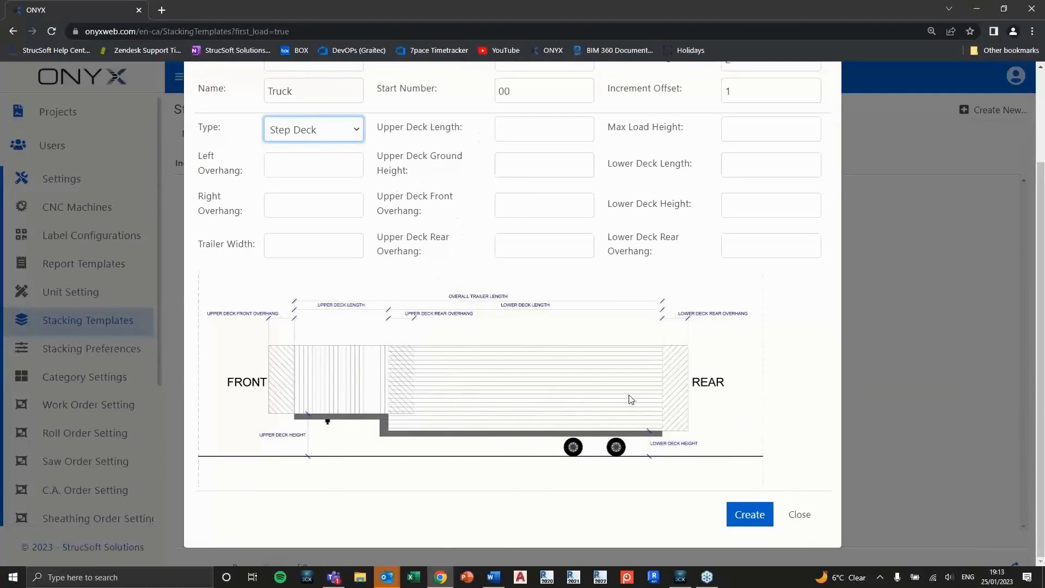
pyautogui.scroll(2, 431, 262)
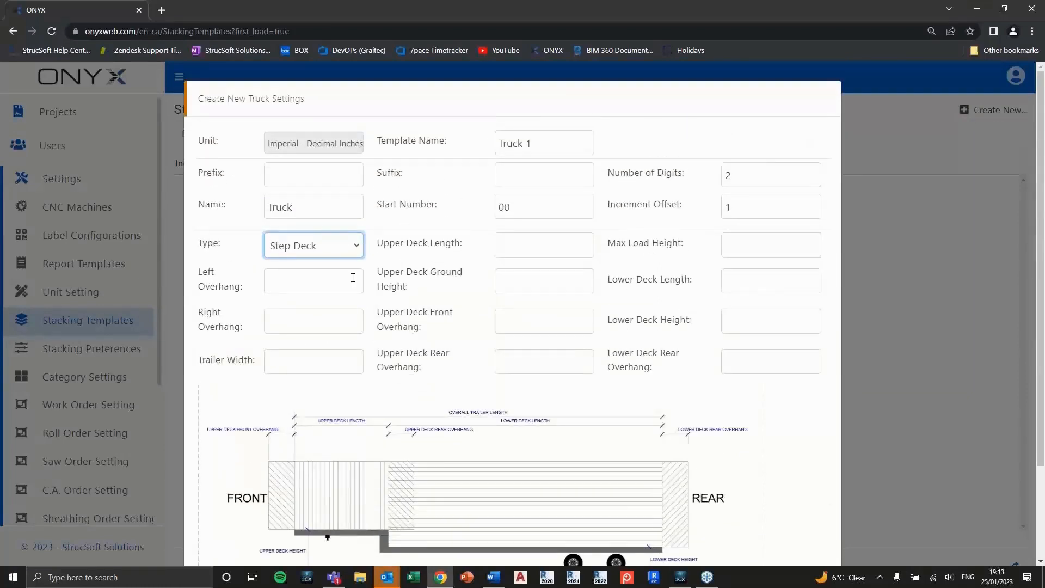
pyautogui.click(357, 246)
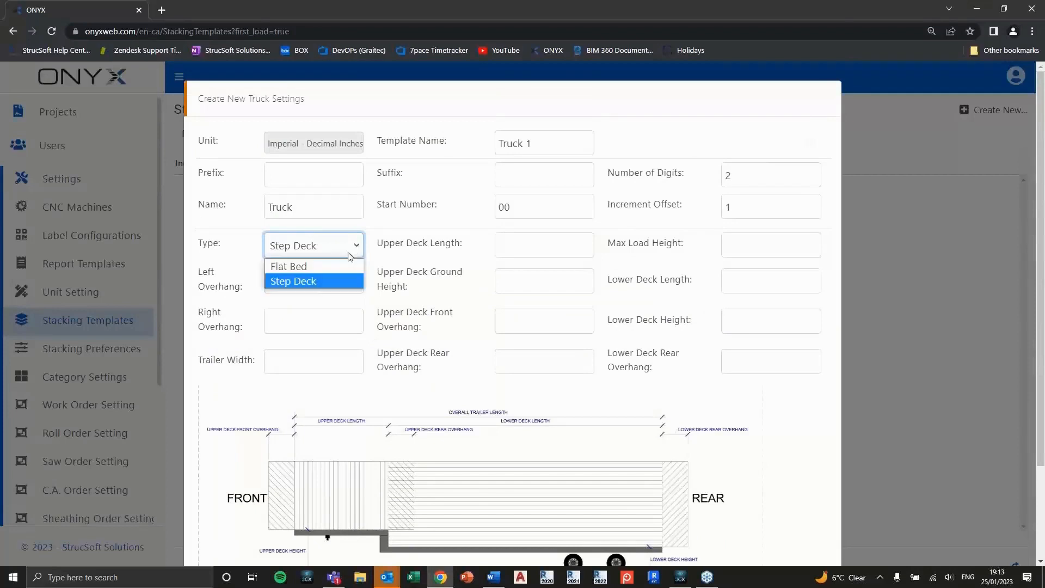
pyautogui.click(337, 266)
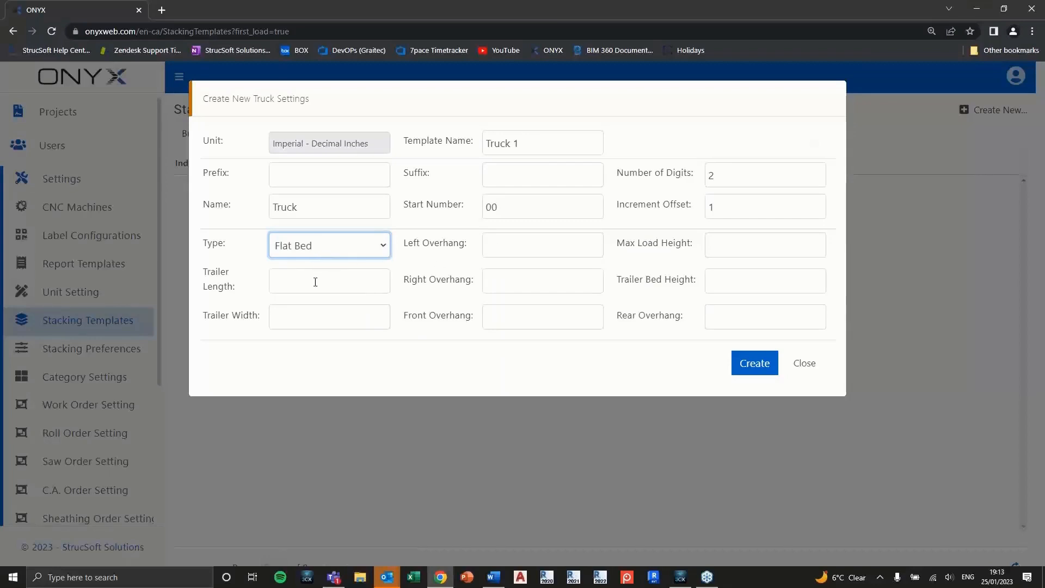
# Set the flat bed truck's trailer length to 576 inches and trailer width to 102 inches.
pyautogui.click(316, 281)
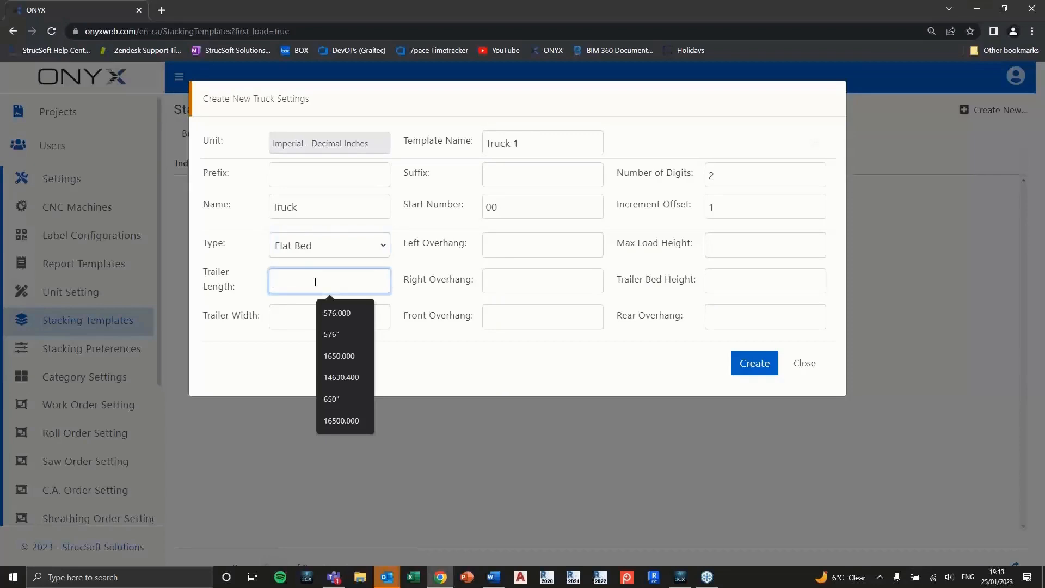
pyautogui.write('576')
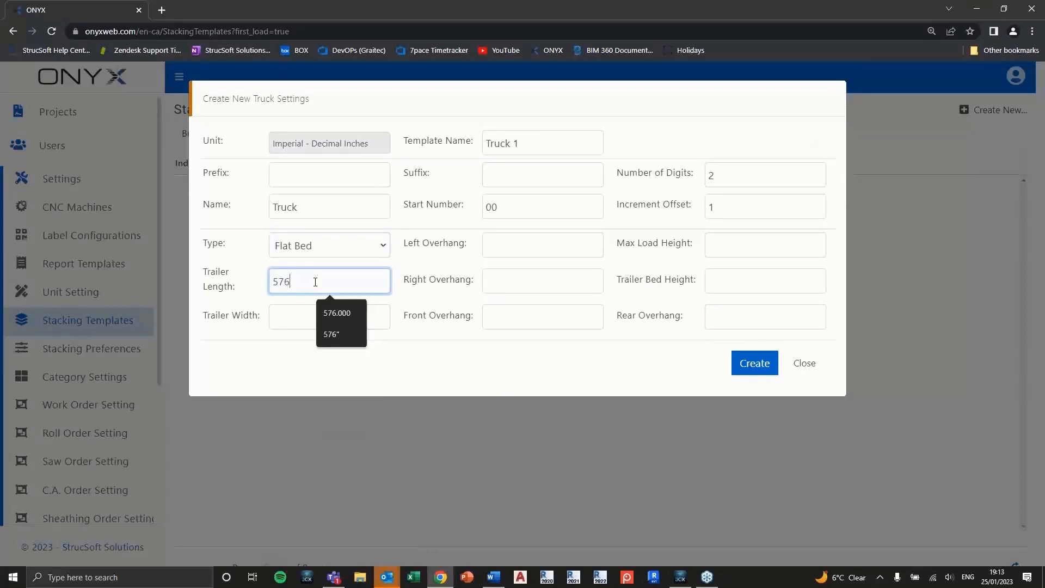
pyautogui.click(336, 313)
pyautogui.click(338, 318)
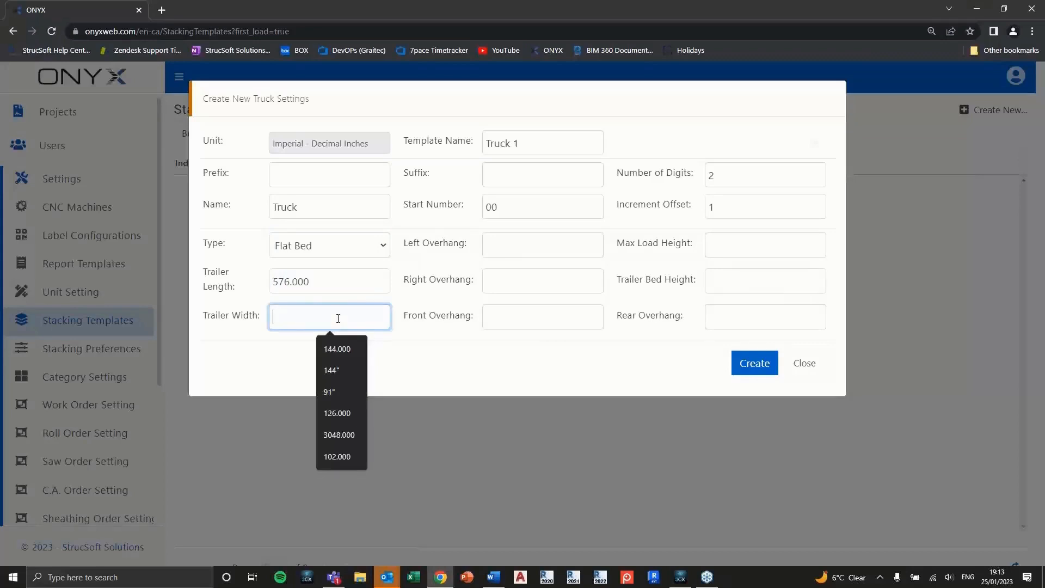
pyautogui.write('102')
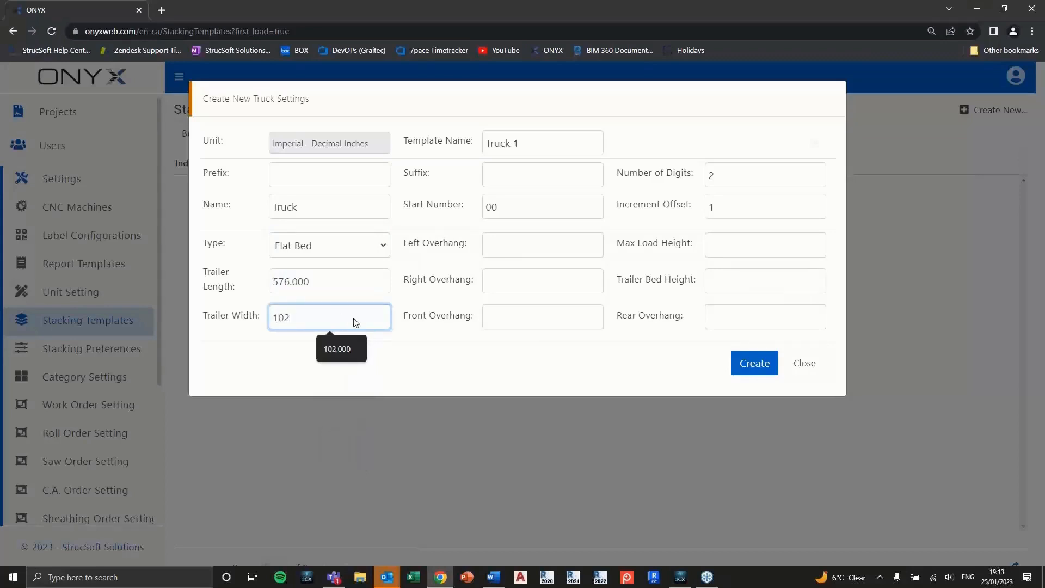
pyautogui.click(337, 348)
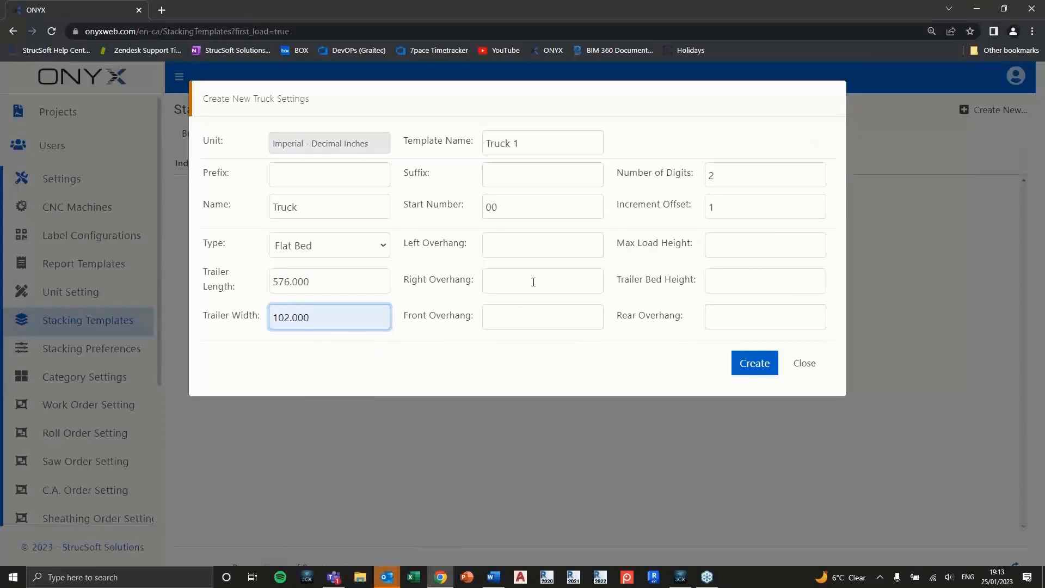
# Set the truck's left, right, front and rear overhangs to 0 inches.
pyautogui.click(507, 251)
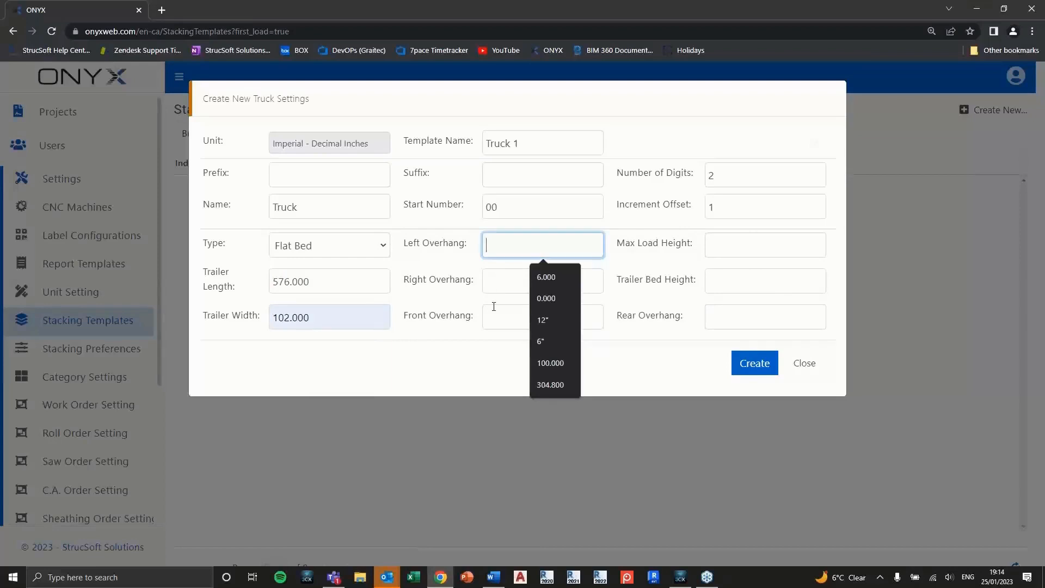
pyautogui.write('0.000')
pyautogui.press('Tab')
pyautogui.write('0.000')
pyautogui.press('Tab')
pyautogui.write('0')
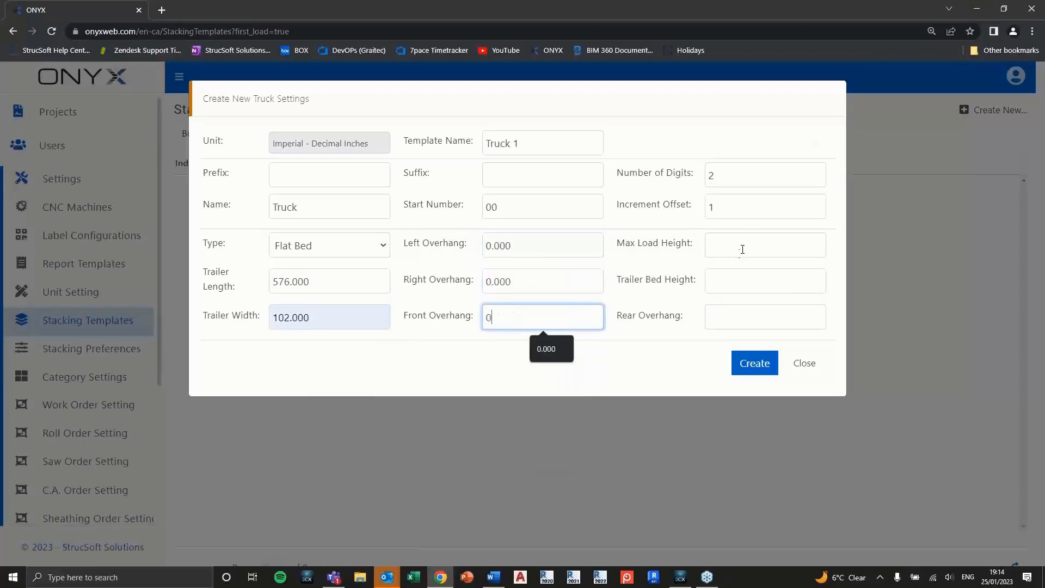
pyautogui.click(738, 314)
pyautogui.write('0')
# Set the truck's maximum load height to 144 inches and trailer bed height to 60 inches, and create the truck template.
pyautogui.click(744, 243)
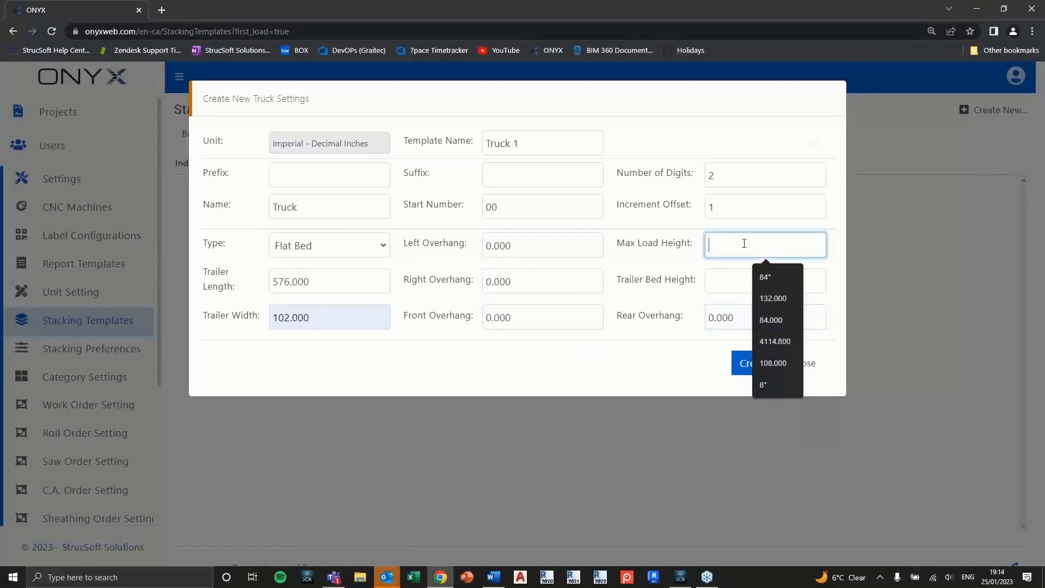
pyautogui.write('1')
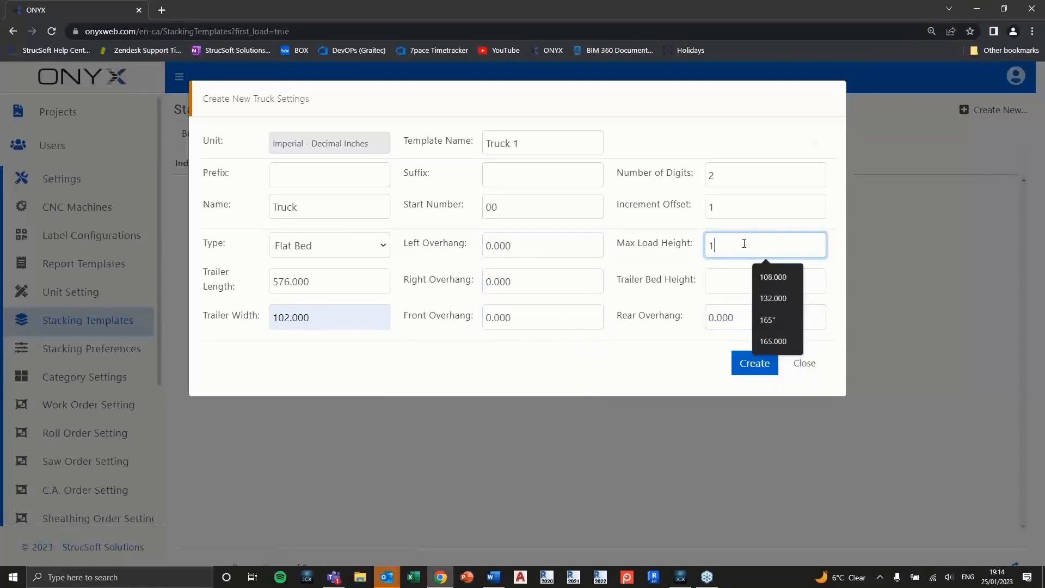
pyautogui.write('44"')
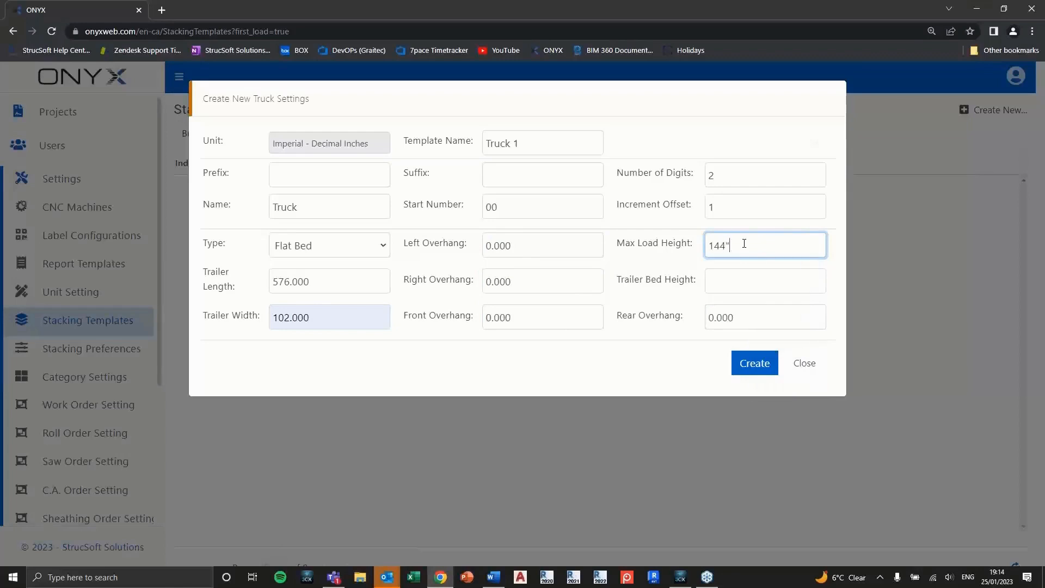
pyautogui.click(730, 280)
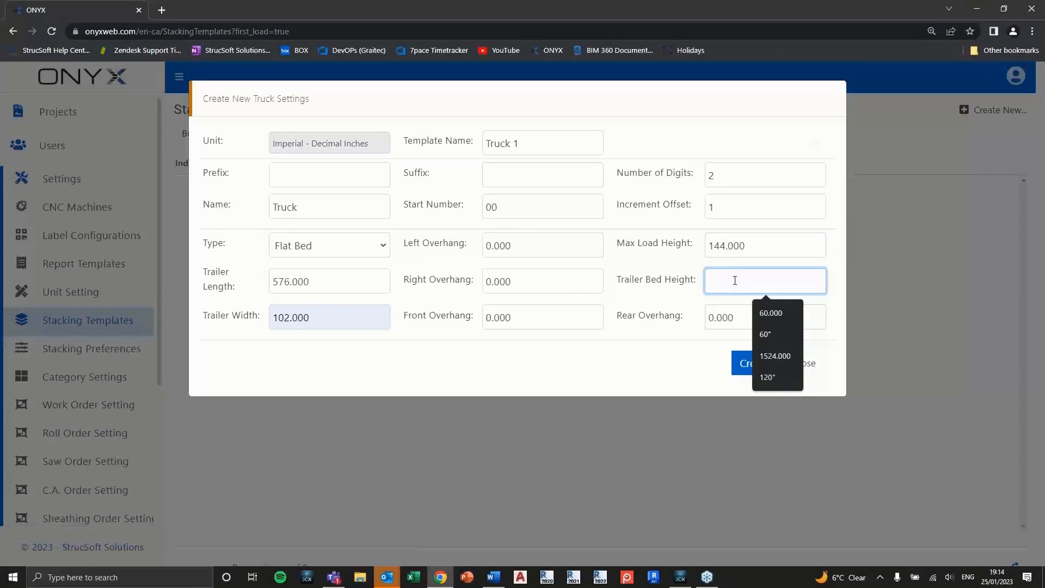
pyautogui.write('60')
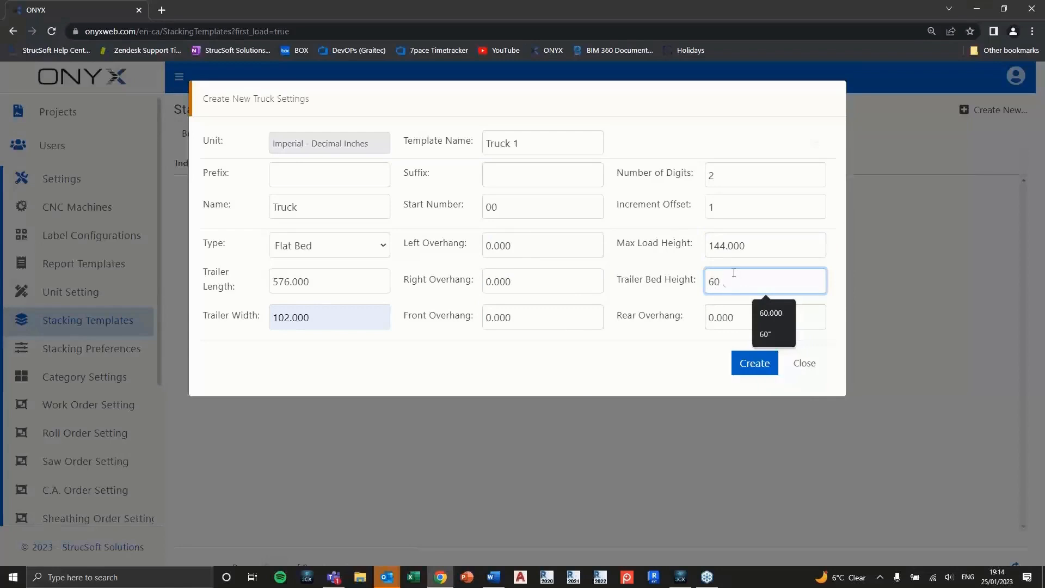
pyautogui.click(701, 353)
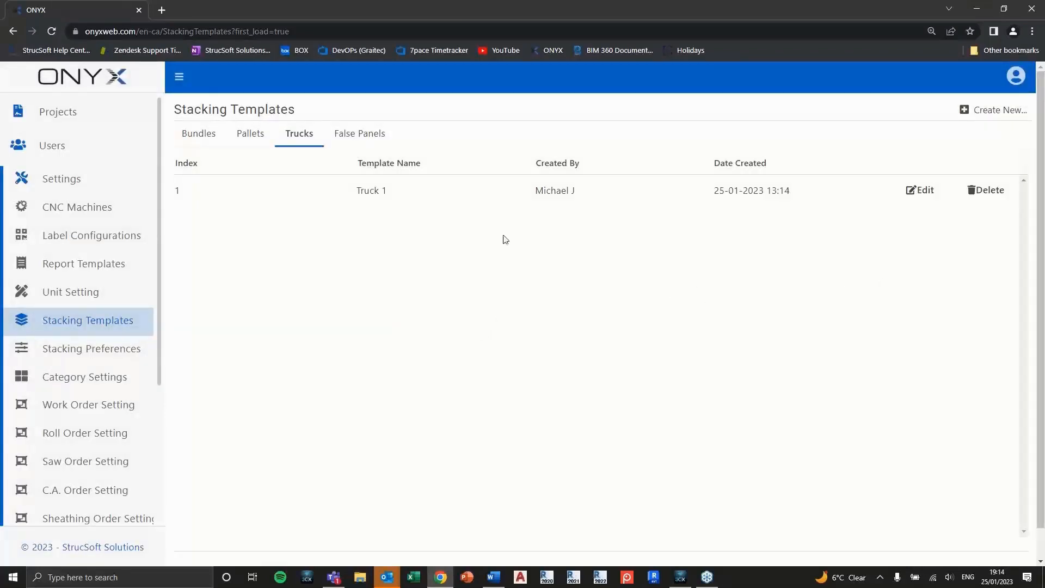
pyautogui.click(224, 202)
pyautogui.click(212, 140)
pyautogui.click(253, 137)
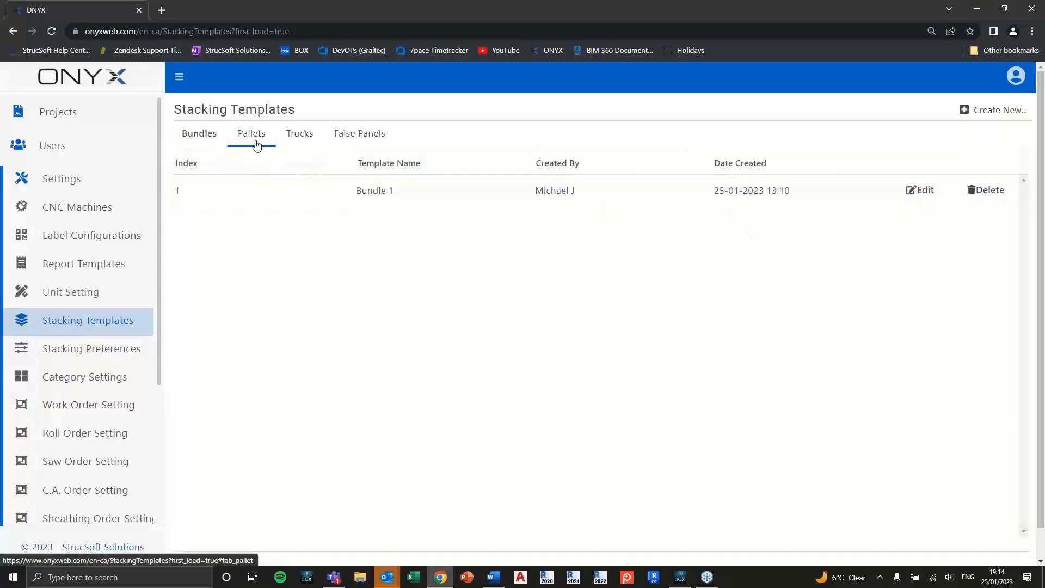
# Start a new false panel template with the template name Padding and set its number of digits to 2.
pyautogui.click(365, 136)
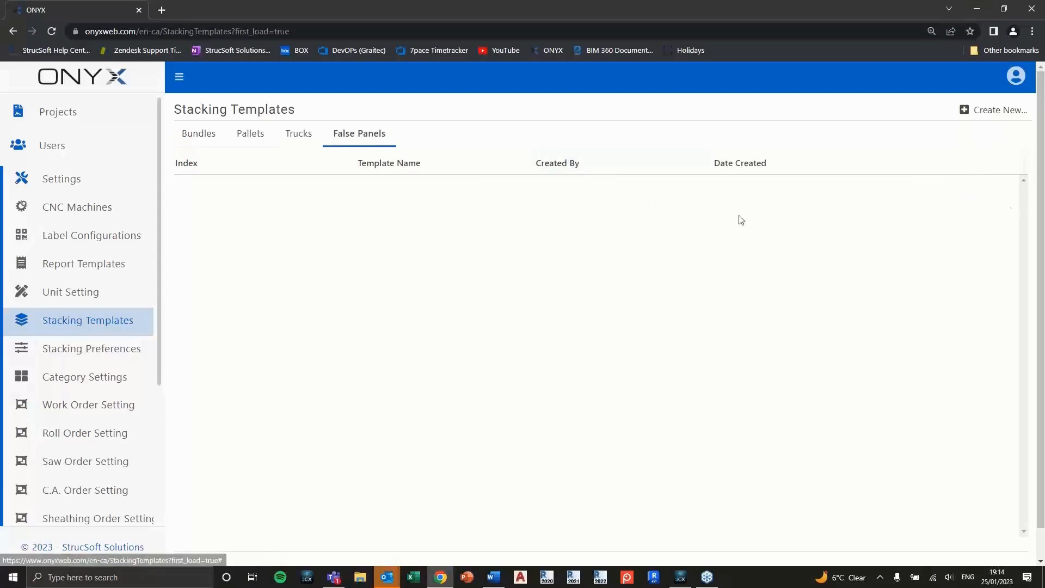
pyautogui.click(988, 115)
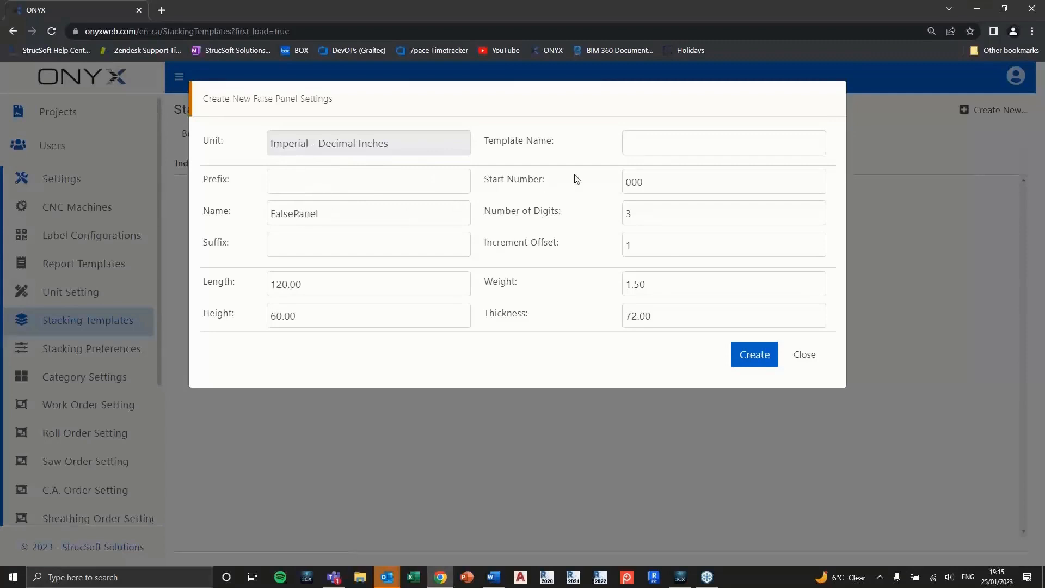
pyautogui.click(653, 145)
pyautogui.write('Padding')
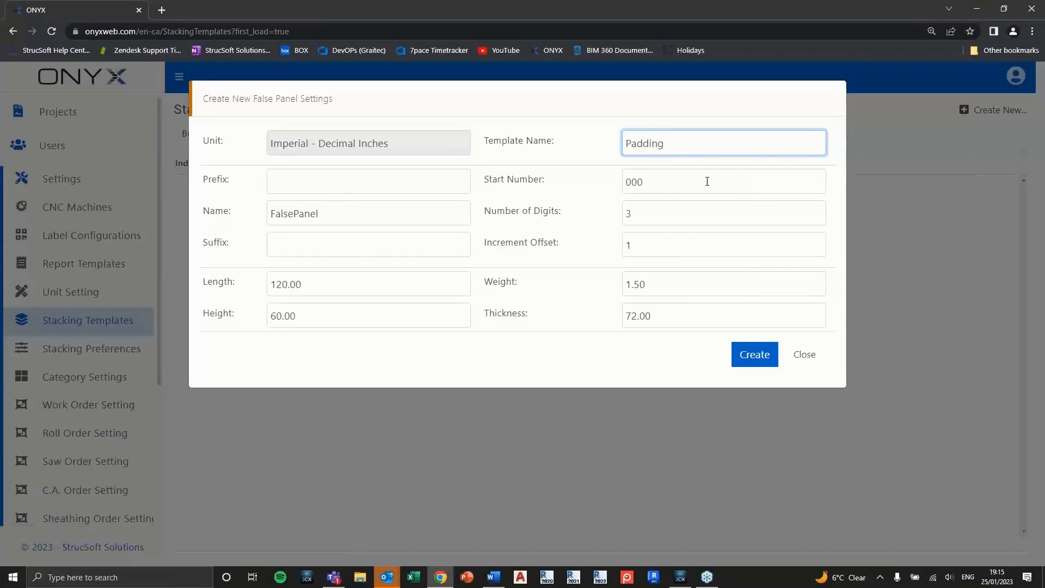
pyautogui.click(644, 213)
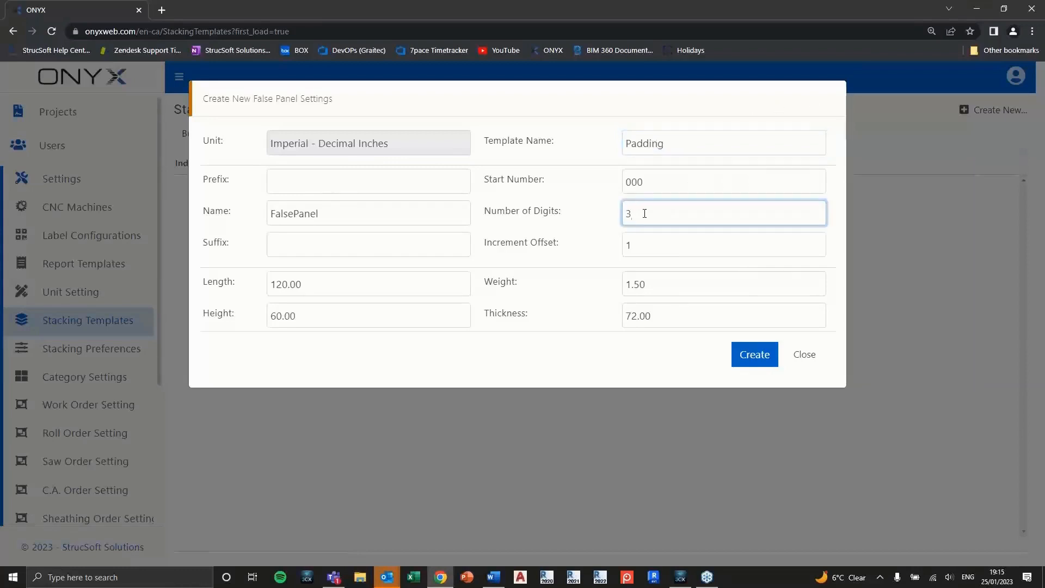
pyautogui.press('BackSpace')
pyautogui.write('2')
# Set the false panel's height to 96 inches.
pyautogui.click(326, 315)
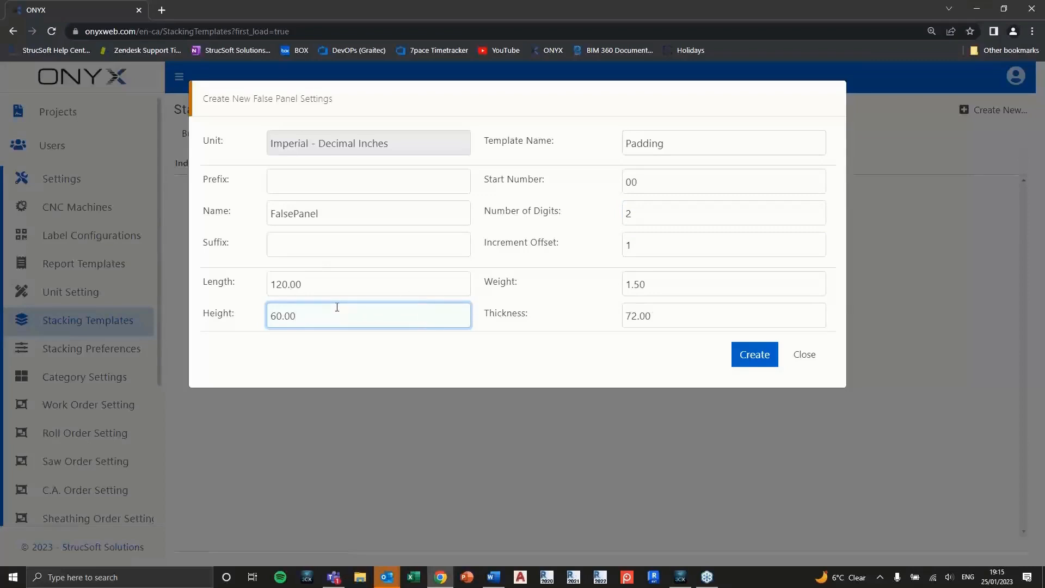
pyautogui.press('BackSpace')
pyautogui.press('BackSpace')
pyautogui.write('96')
pyautogui.moveTo(308, 318); pyautogui.dragTo(239, 322)
pyautogui.write('96')
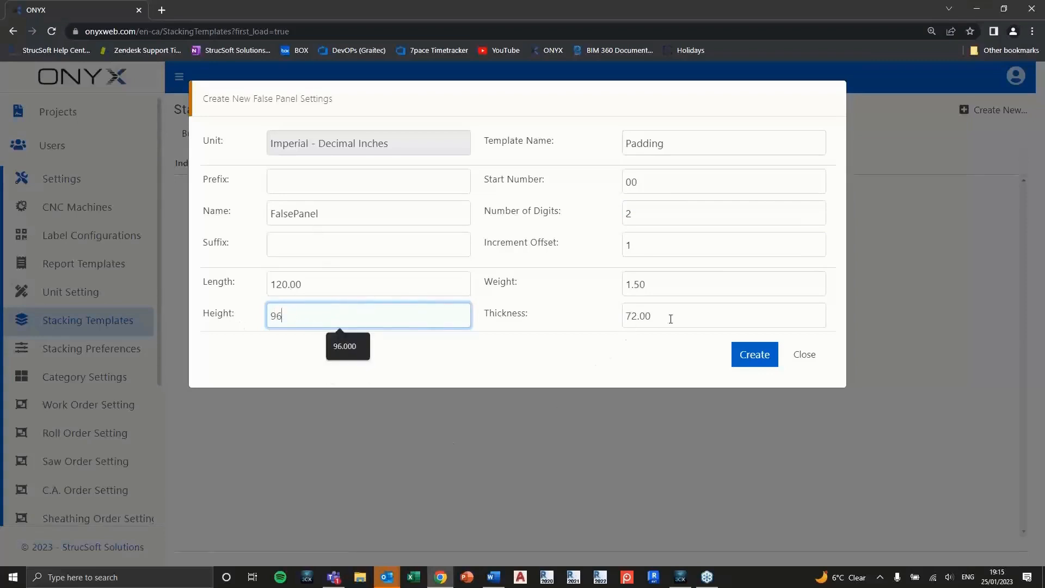
# Set the false panel's thickness to 6 inches and create the false panel template.
pyautogui.moveTo(671, 318); pyautogui.dragTo(641, 321)
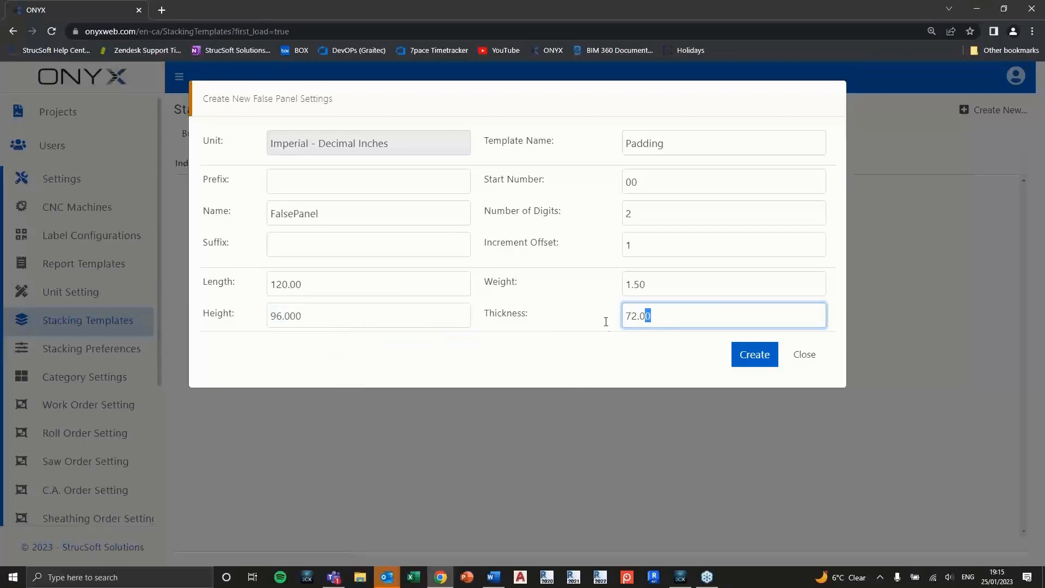
pyautogui.click(667, 318)
pyautogui.press('BackSpace')
pyautogui.press('BackSpace')
pyautogui.press('BackSpace')
pyautogui.press('BackSpace')
pyautogui.press('BackSpace')
pyautogui.write('6')
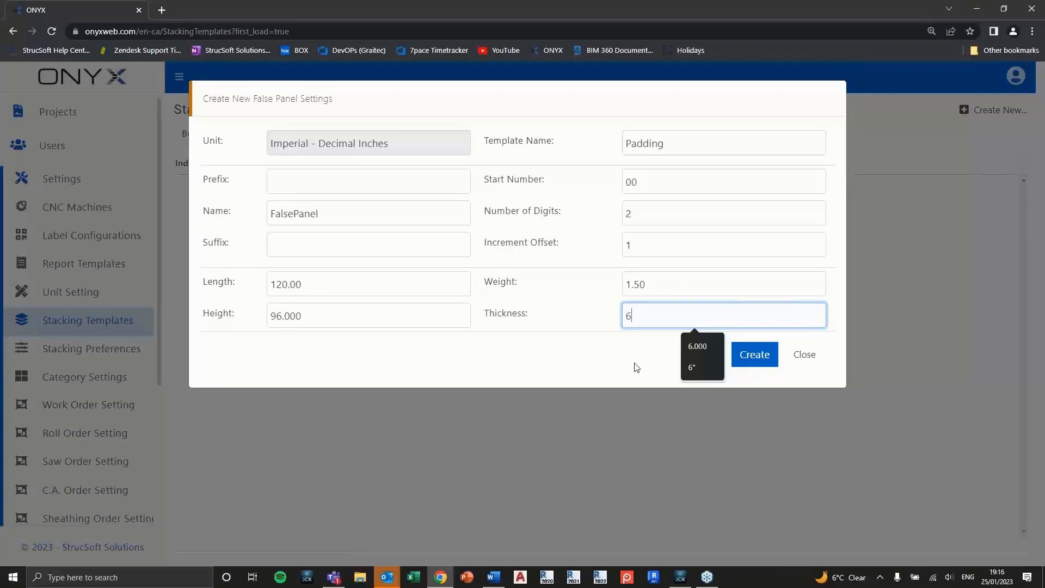
pyautogui.click(755, 355)
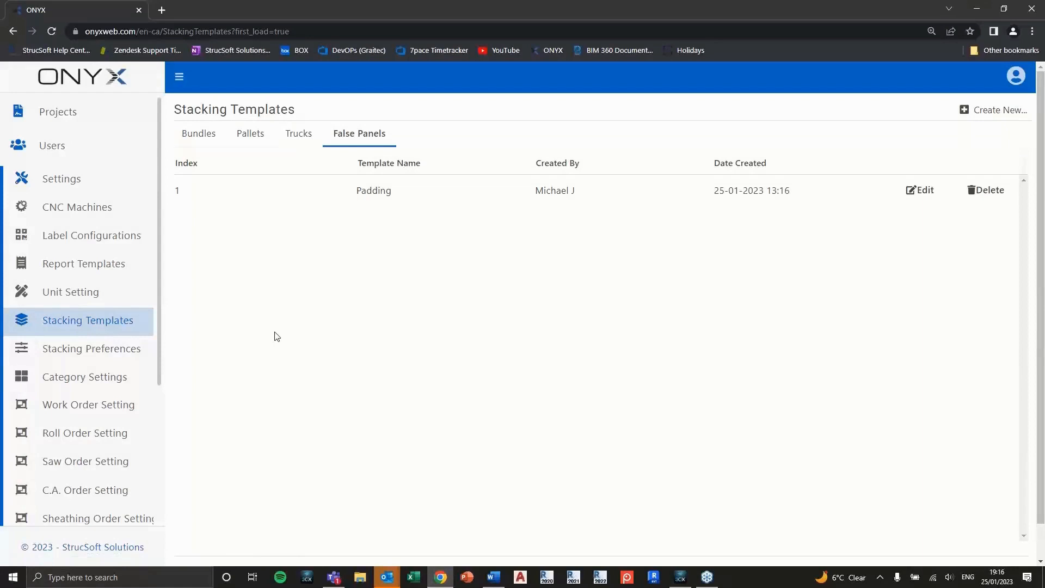
# In the stacking preferences, set the default templates to Bundle 1 for bundles, Pallet 1 for pallets and Truck 1 for trucks.
pyautogui.click(65, 354)
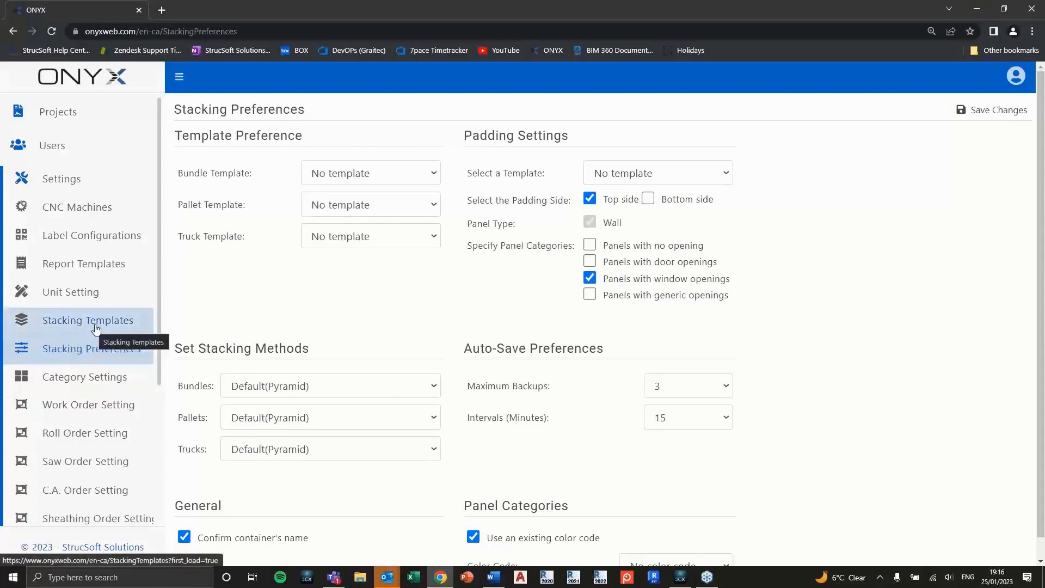
pyautogui.click(94, 355)
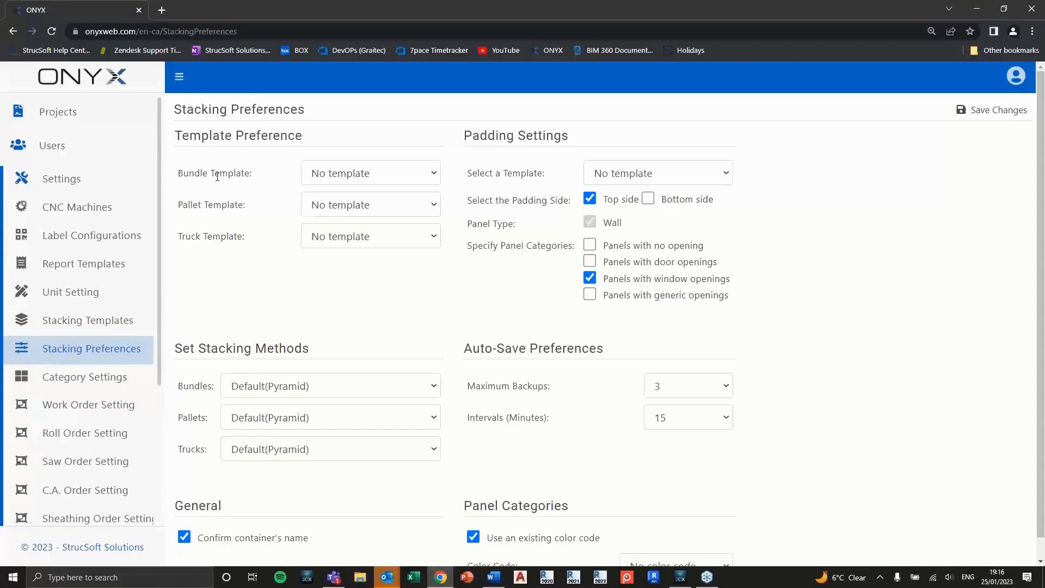
pyautogui.click(433, 174)
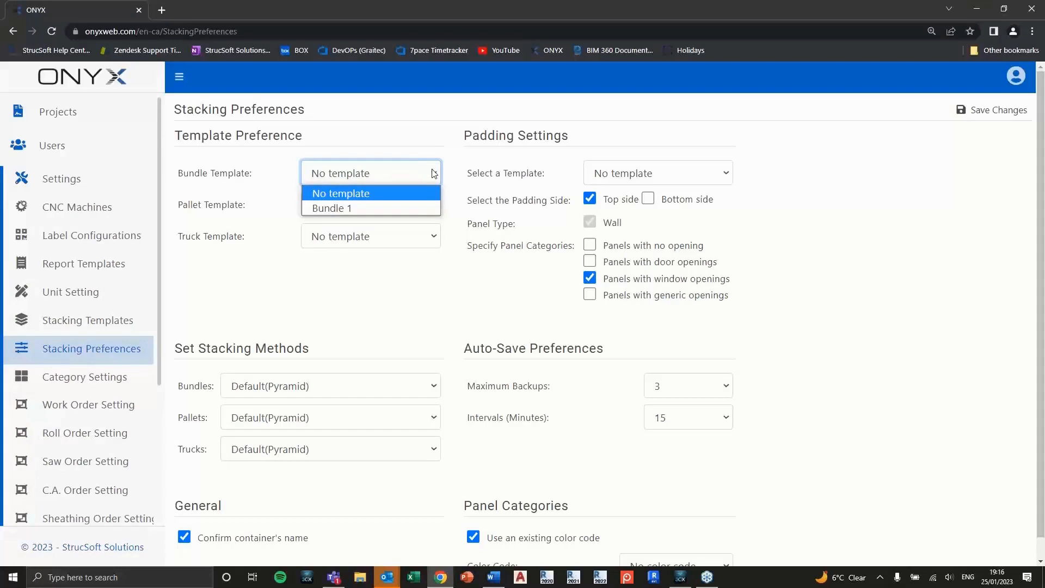
pyautogui.click(384, 205)
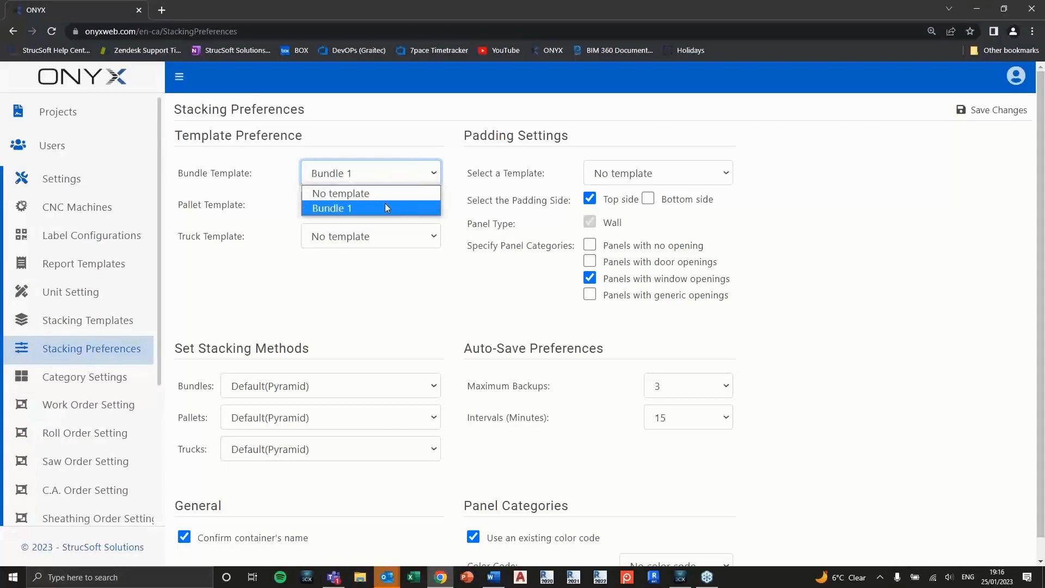
pyautogui.click(403, 204)
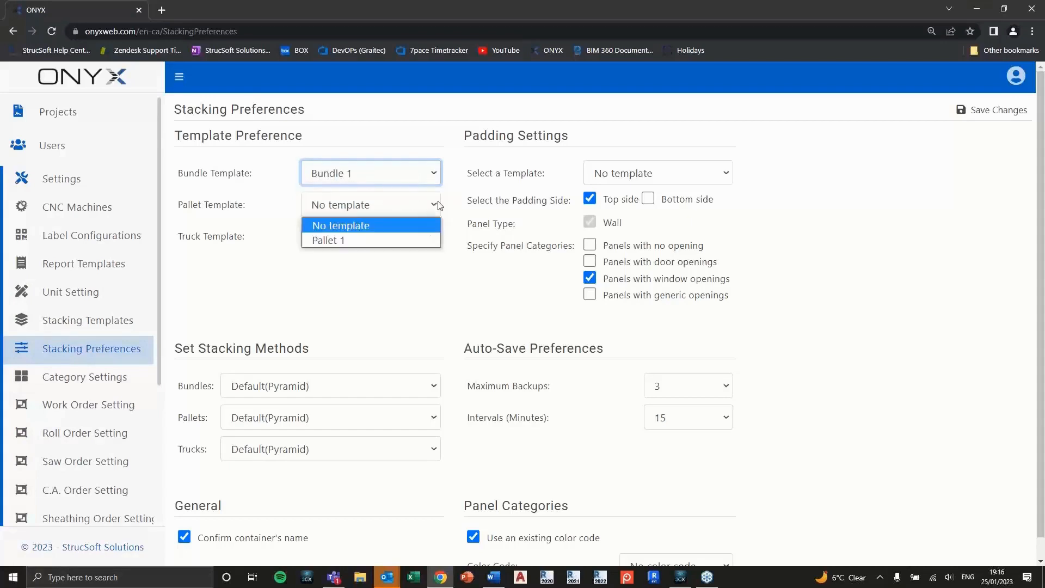
pyautogui.click(384, 238)
pyautogui.click(414, 235)
pyautogui.click(343, 272)
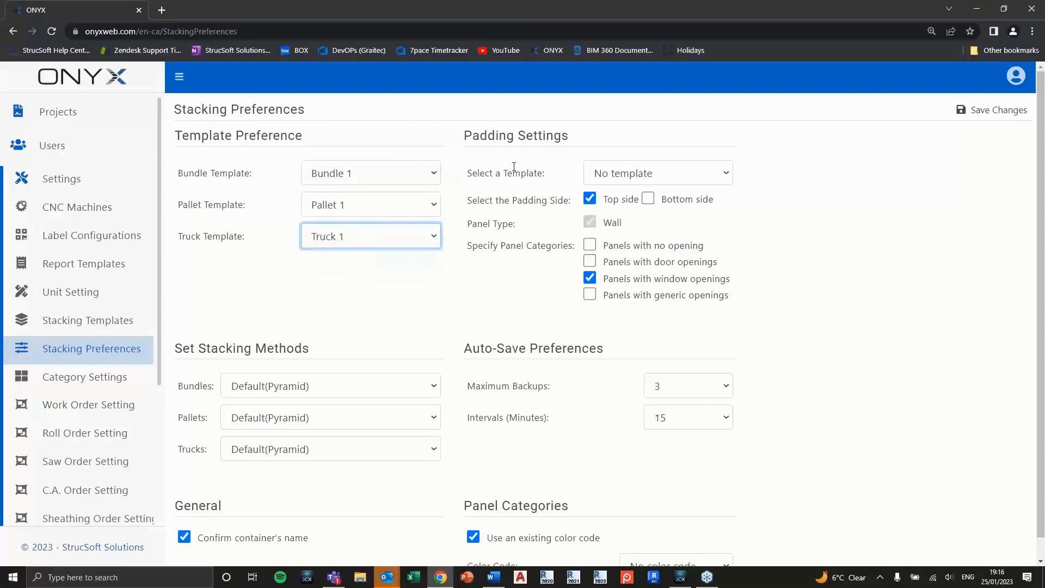
# Choose Padding as the template in the padding settings.
pyautogui.click(707, 173)
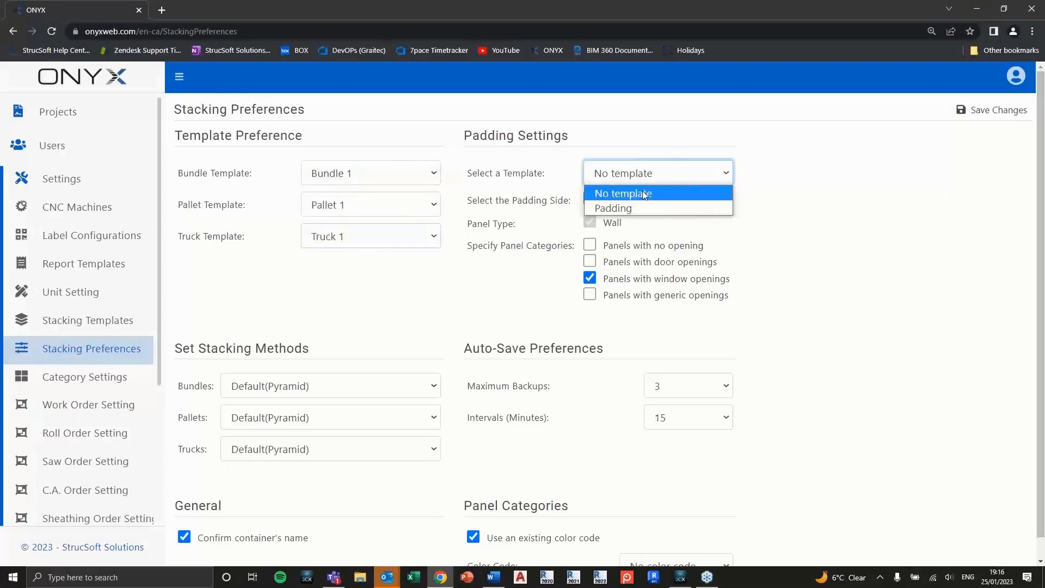
pyautogui.click(616, 207)
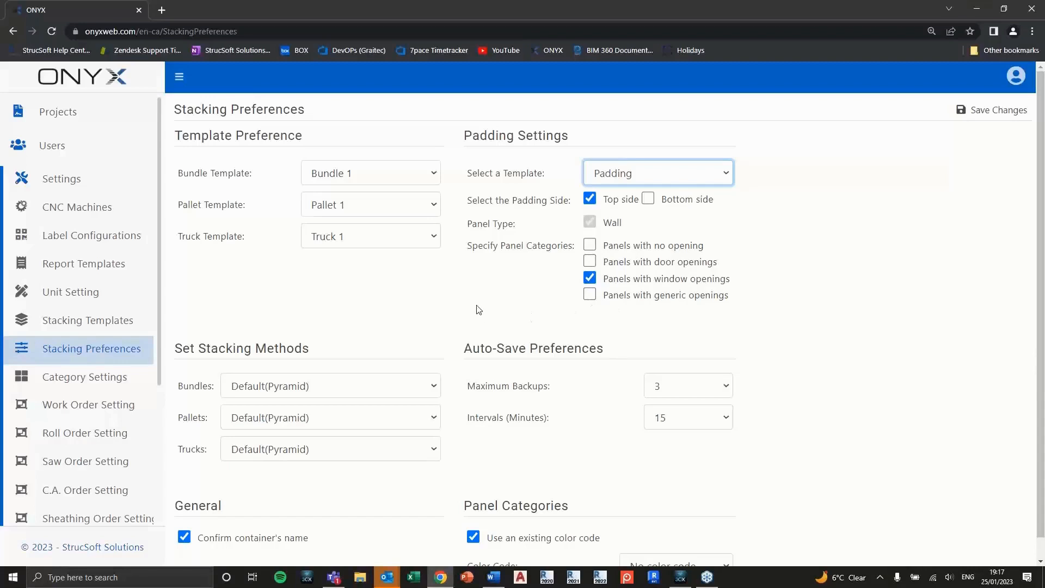
pyautogui.click(589, 301)
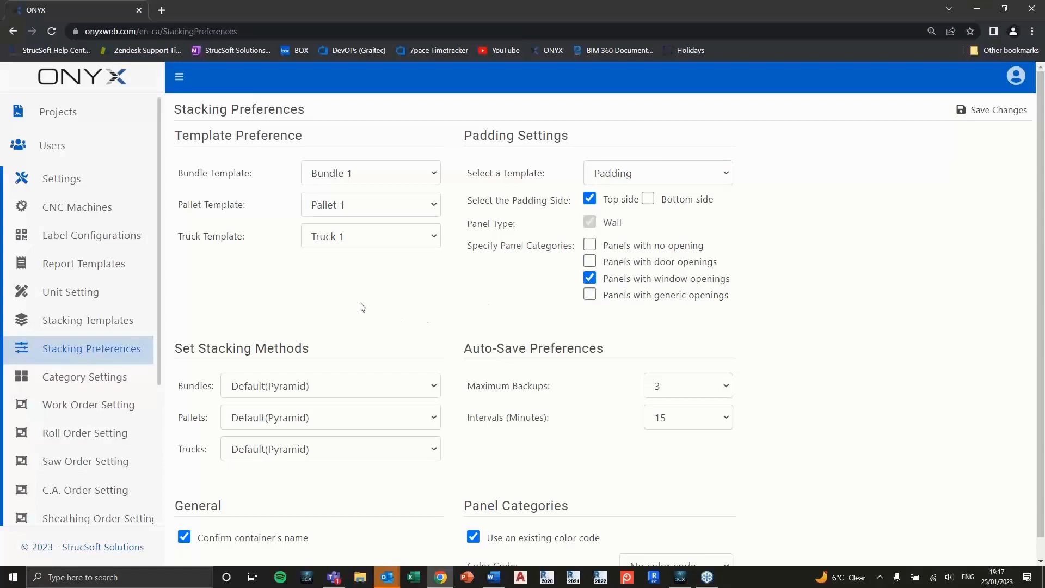
# Review the available bundle stacking methods and the auto-save choices for maximum backups and interval minutes.
pyautogui.scroll(-1, 288, 328)
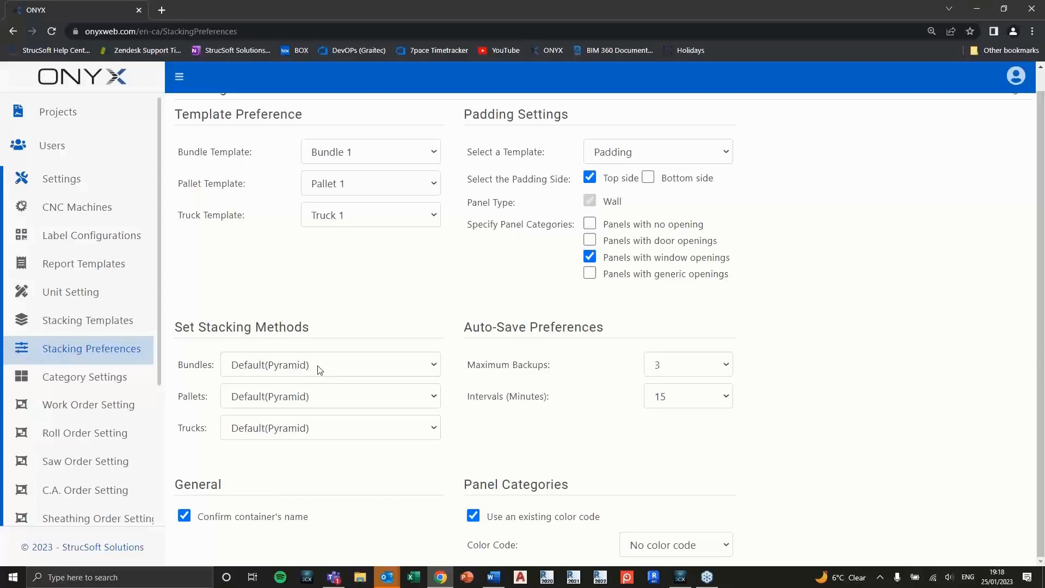
pyautogui.click(429, 366)
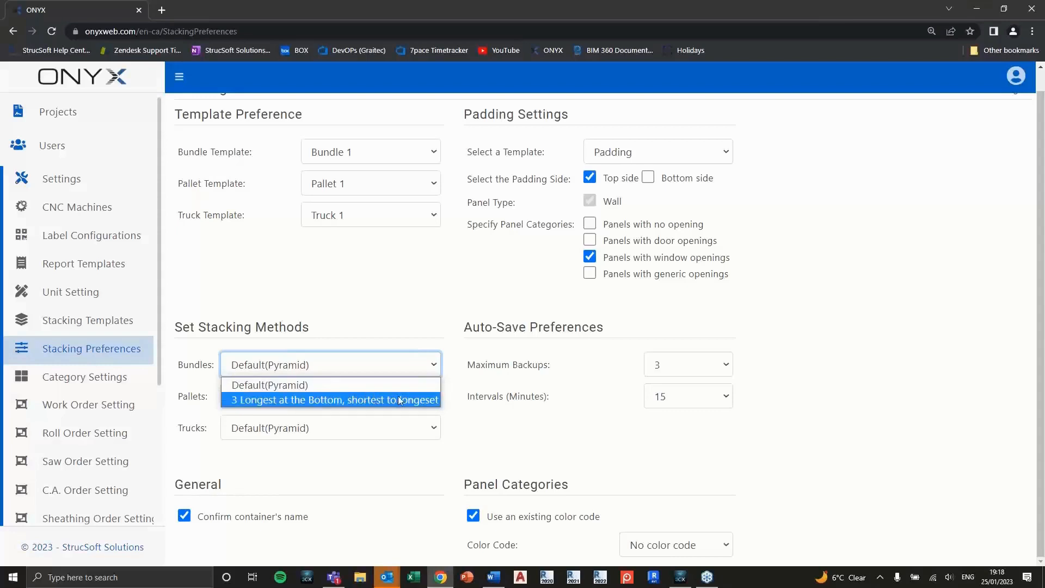
pyautogui.click(501, 417)
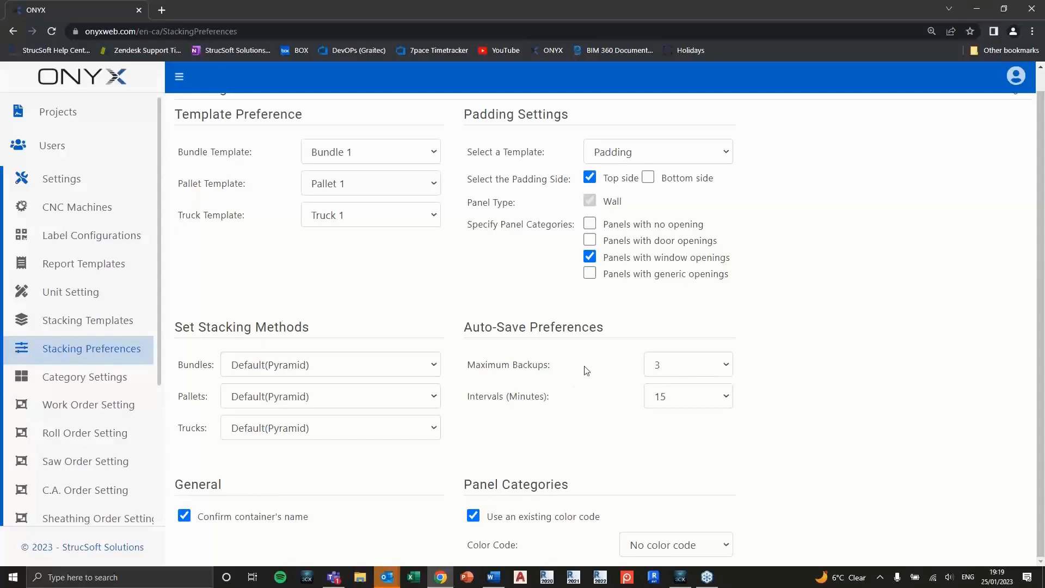
pyautogui.click(722, 368)
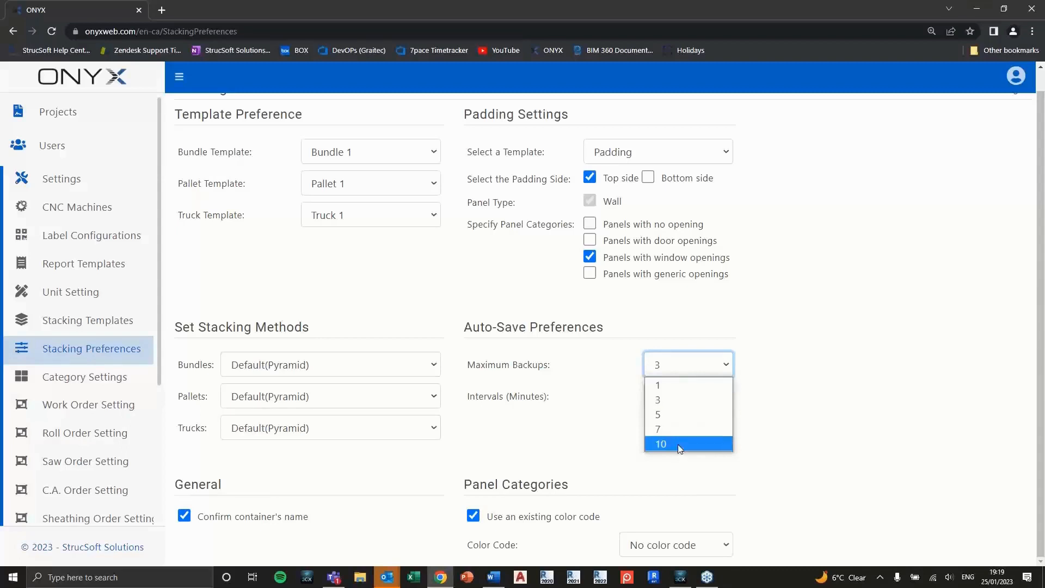
pyautogui.click(651, 399)
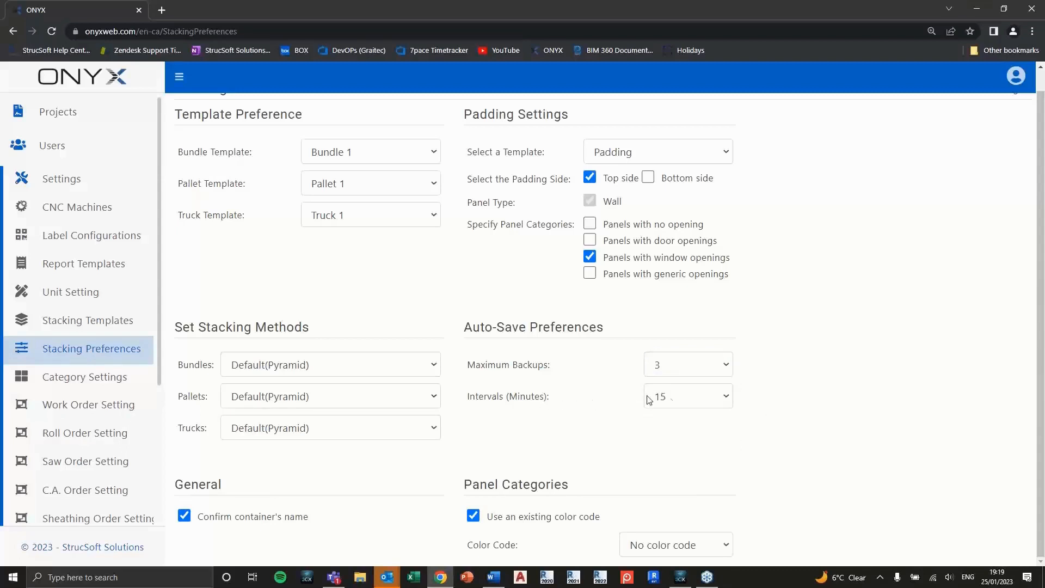
pyautogui.click(727, 397)
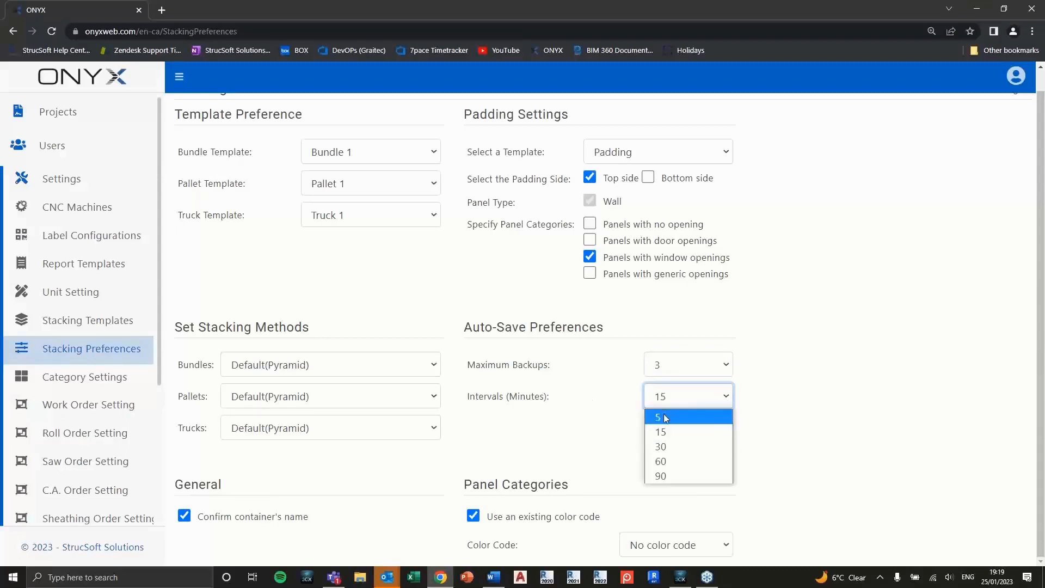
pyautogui.click(774, 462)
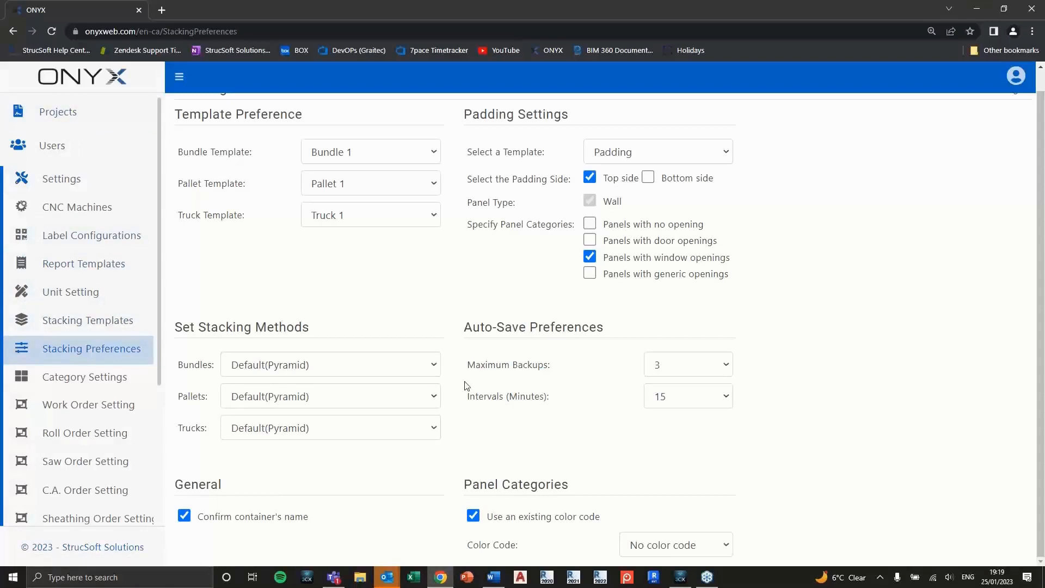
# Save the stacking preferences and open the Panel Stacking project.
pyautogui.scroll(1, 693, 321)
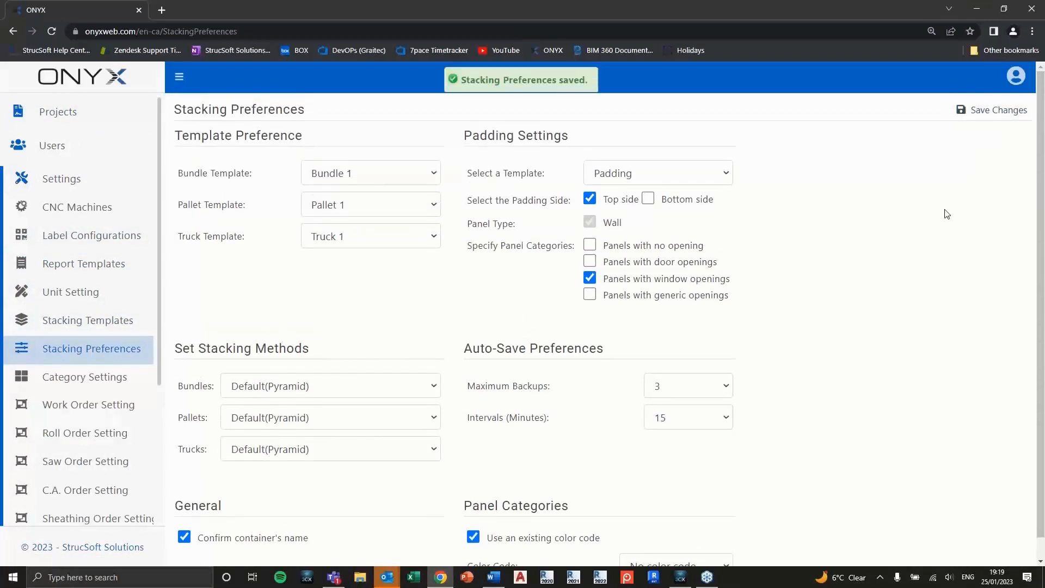
pyautogui.click(58, 111)
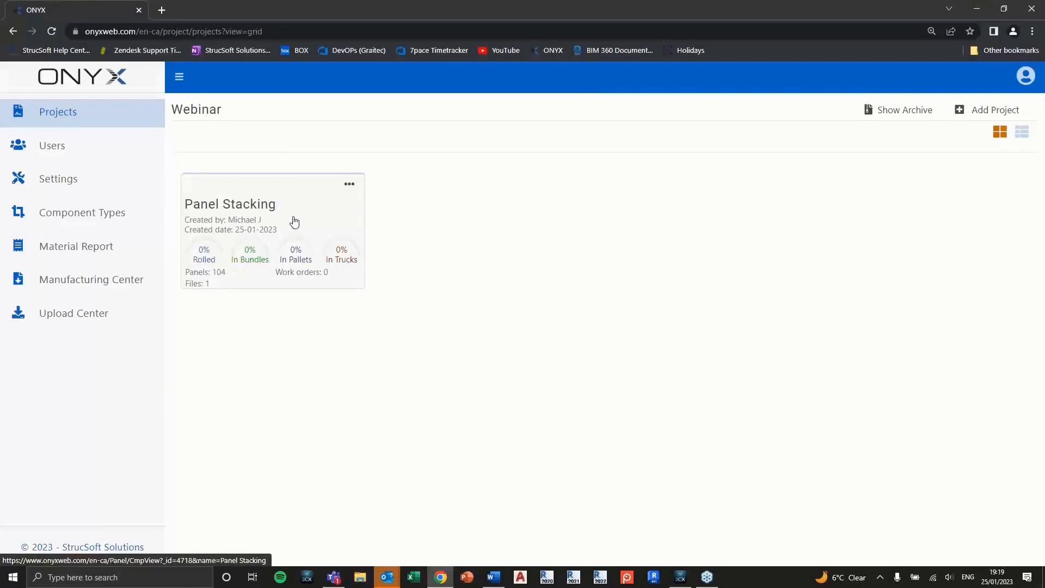
pyautogui.click(294, 222)
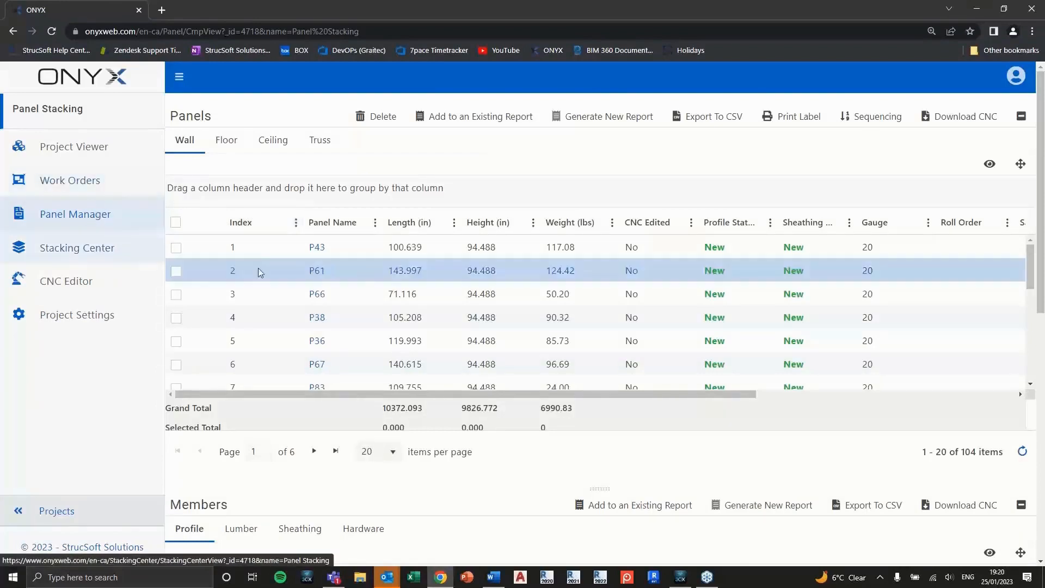
# Start a new stacking session from the project's stacking sessions list.
pyautogui.click(94, 149)
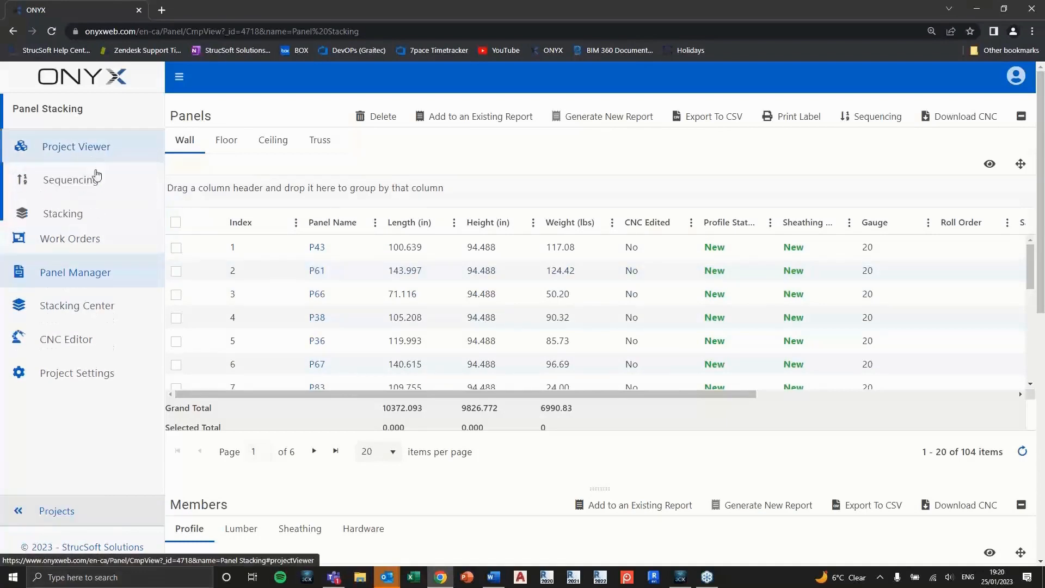
pyautogui.click(71, 217)
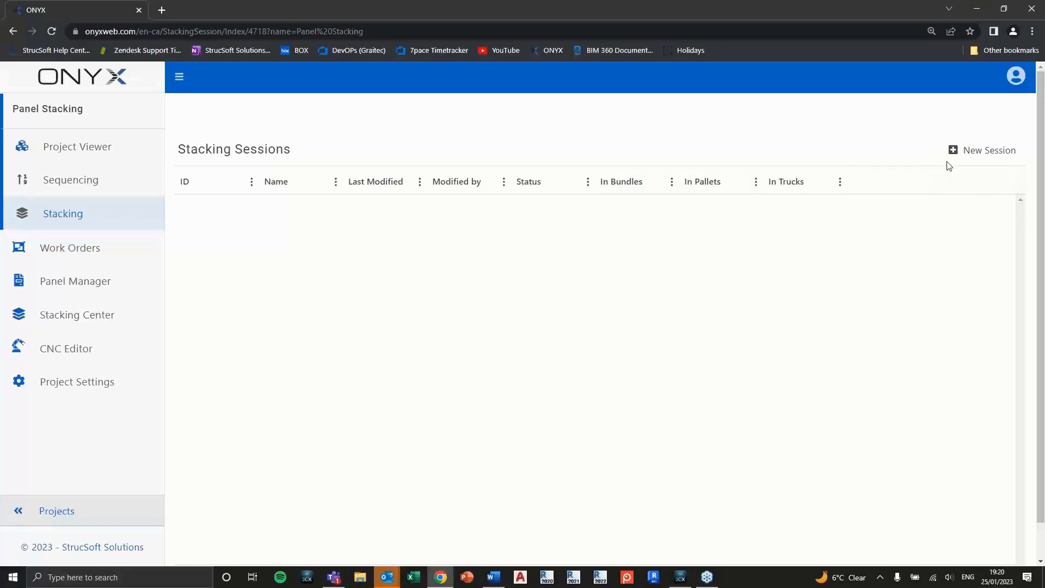
pyautogui.click(983, 151)
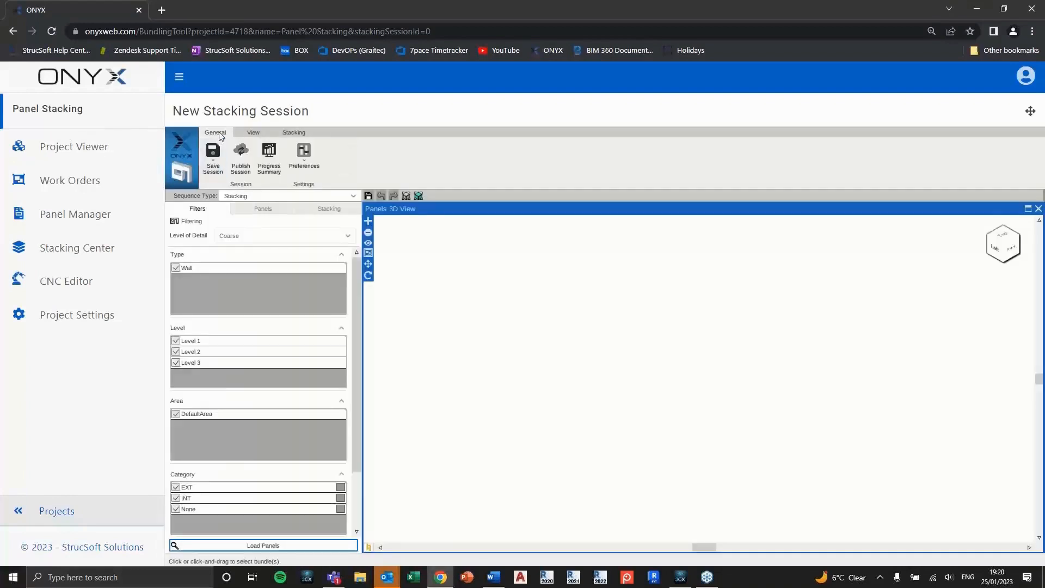
# Examine the session's save options, progress summary for bundles, pallets and trucks, and the available stacking preferences.
pyautogui.click(218, 166)
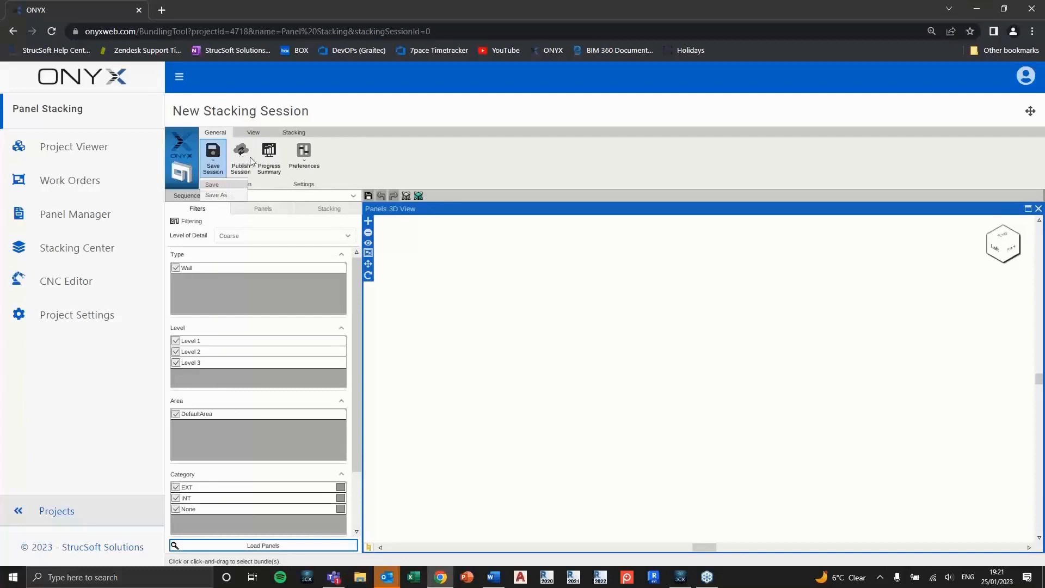
pyautogui.click(401, 157)
pyautogui.click(275, 169)
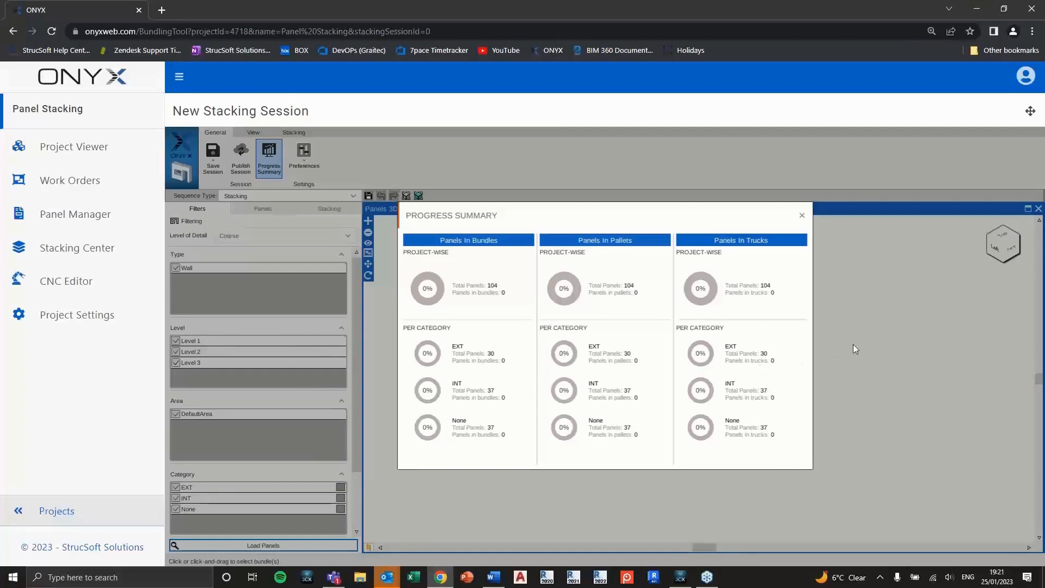
pyautogui.click(801, 217)
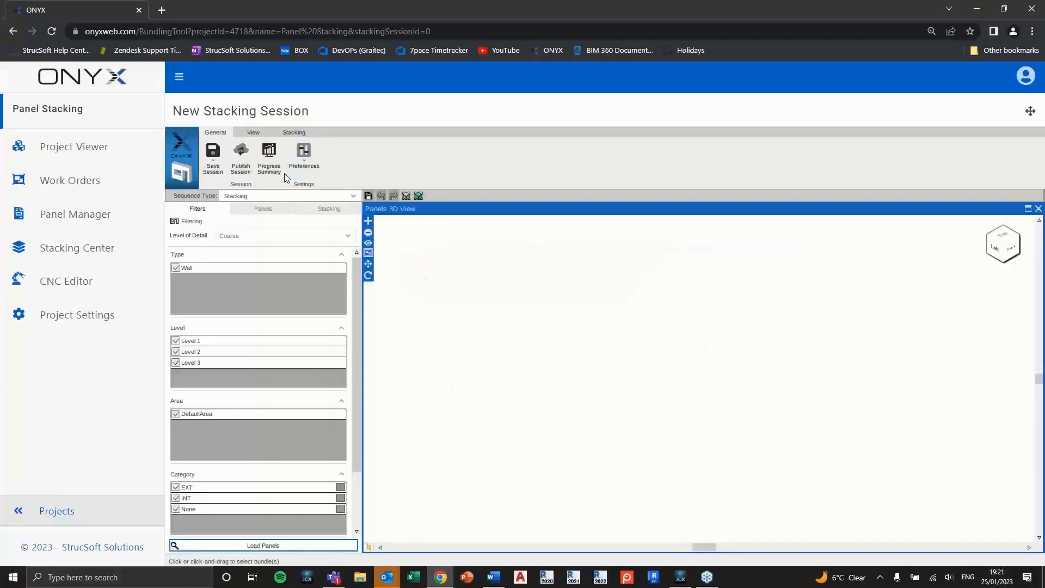
pyautogui.click(310, 172)
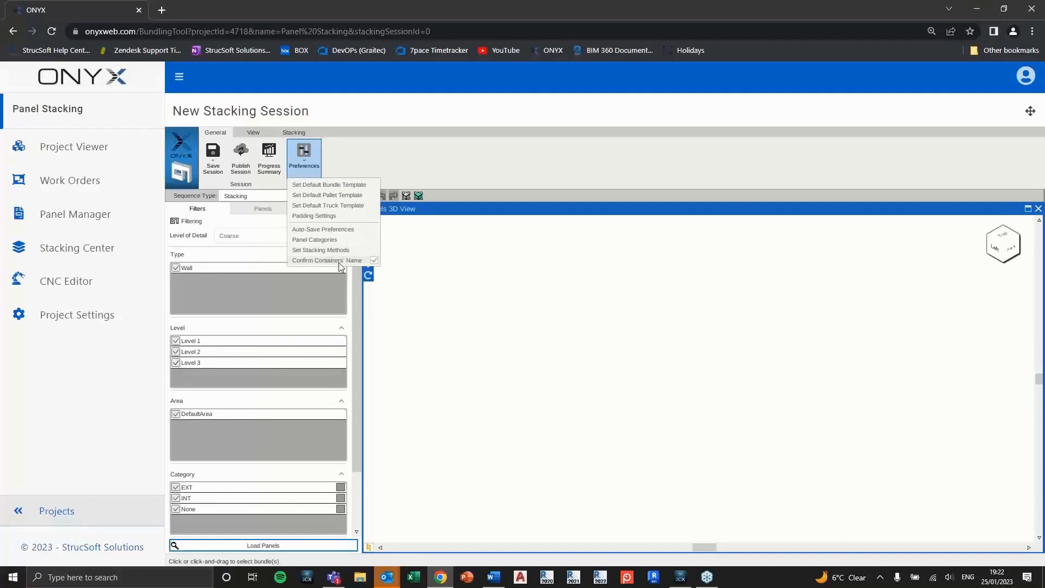
pyautogui.click(420, 289)
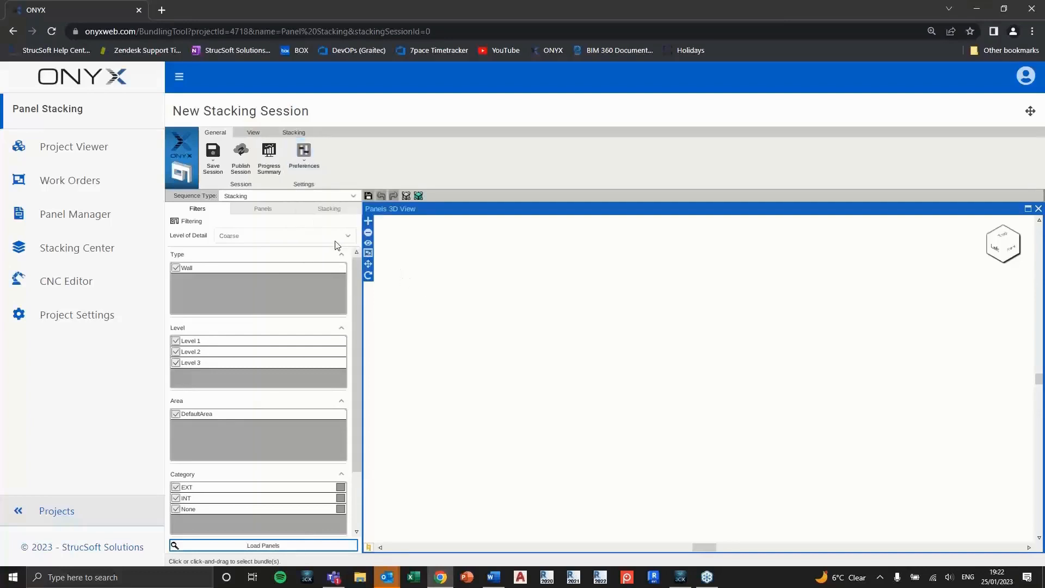
# Close the panel 3D view and reopen it.
pyautogui.click(253, 133)
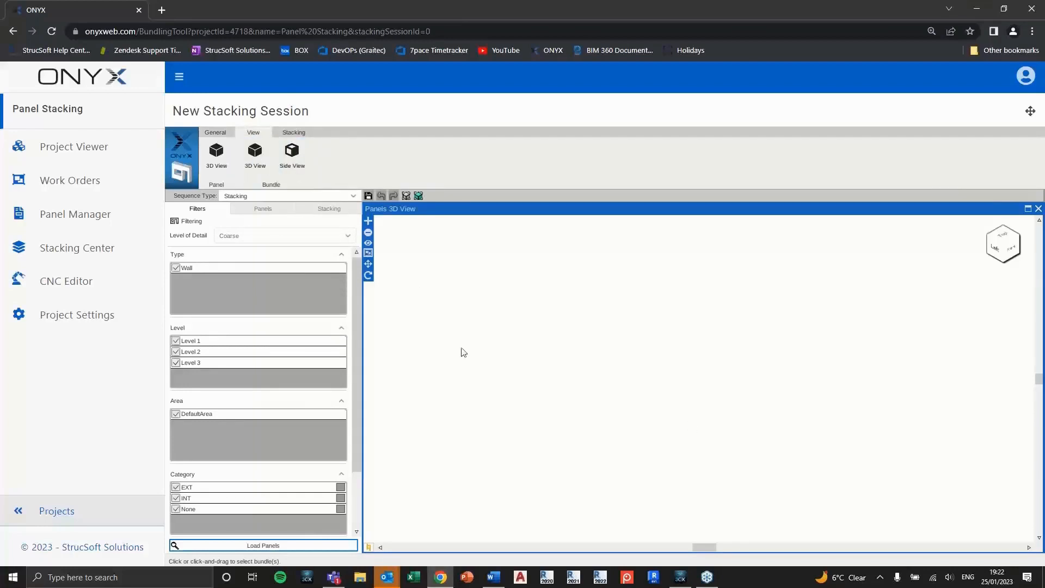
pyautogui.click(255, 153)
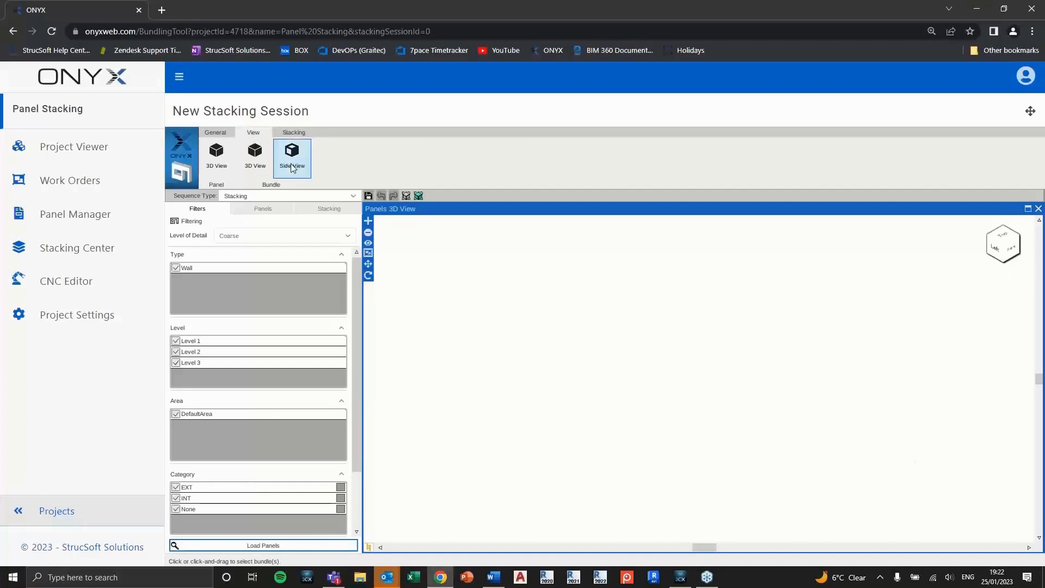
pyautogui.click(216, 166)
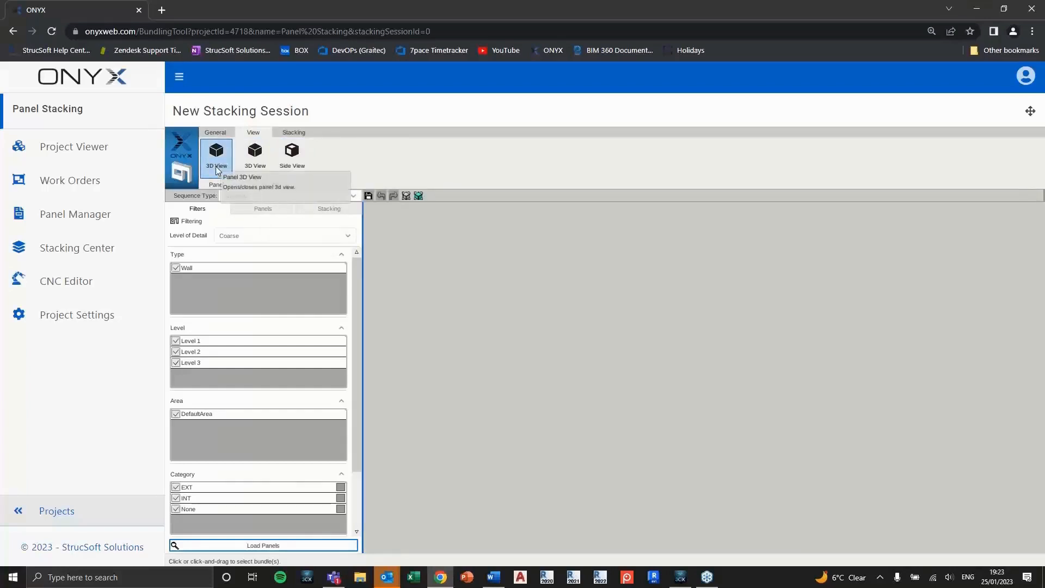
pyautogui.click(217, 169)
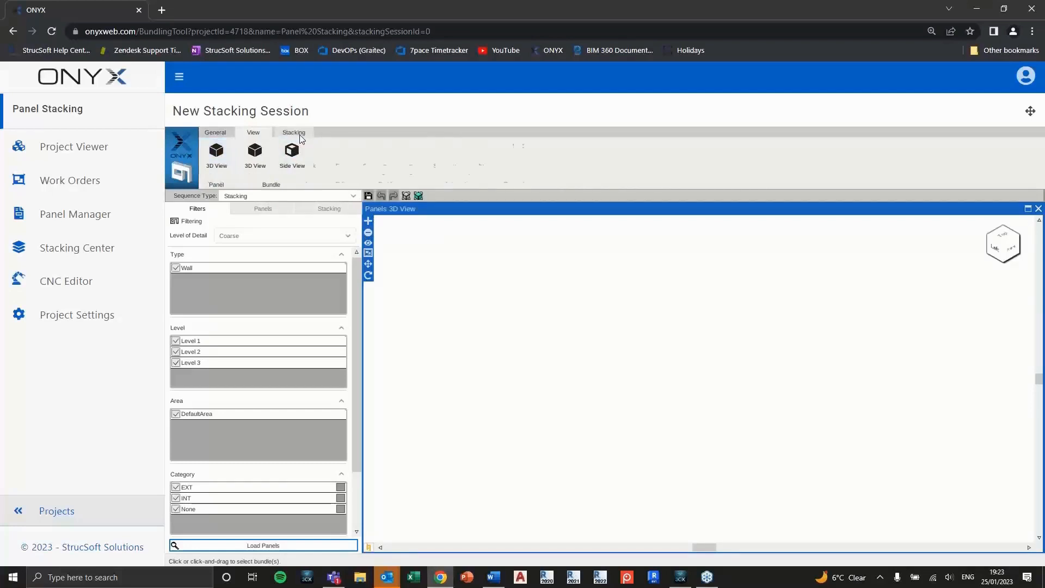
# Set the session's sequence type to Ground Floor and load the panels of all levels and categories at the Coarse level of detail.
pyautogui.click(300, 137)
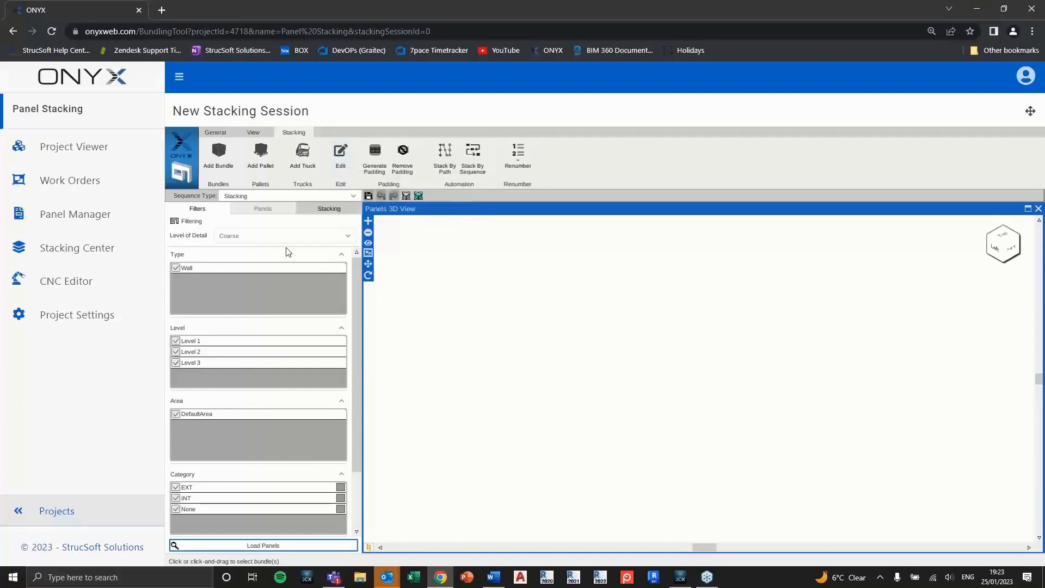
pyautogui.click(326, 212)
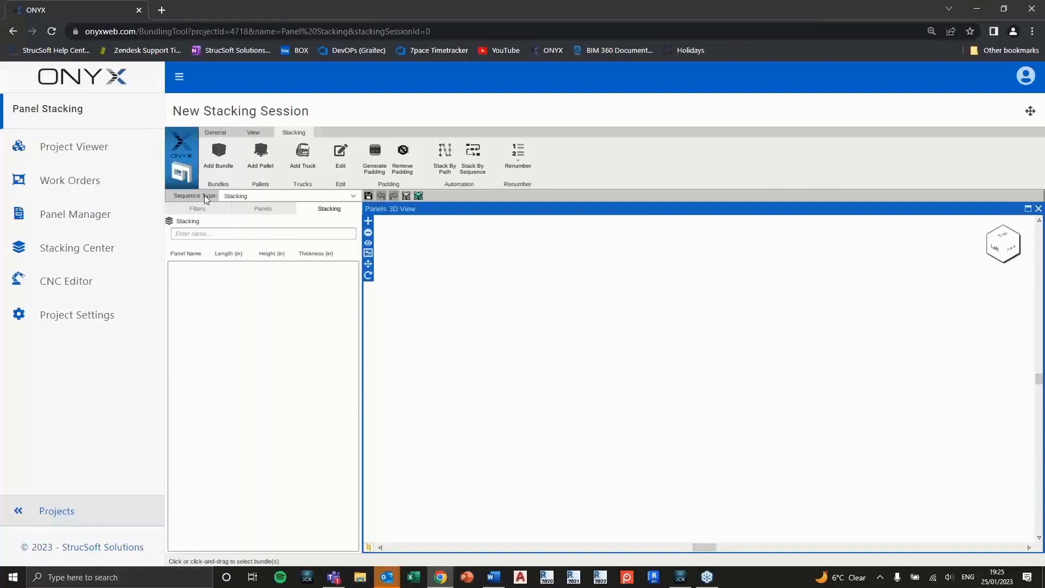
pyautogui.click(92, 153)
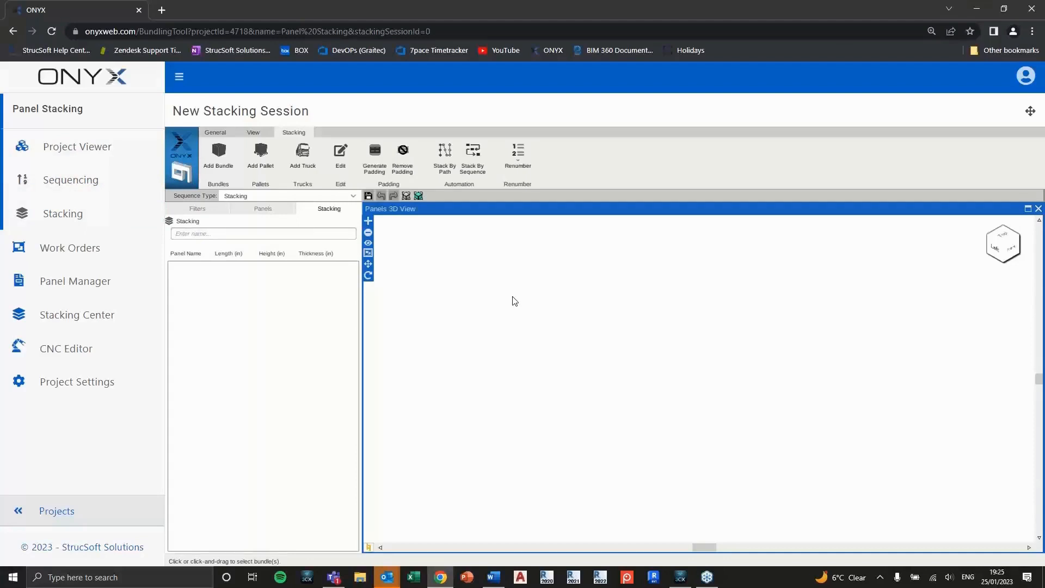
pyautogui.click(343, 197)
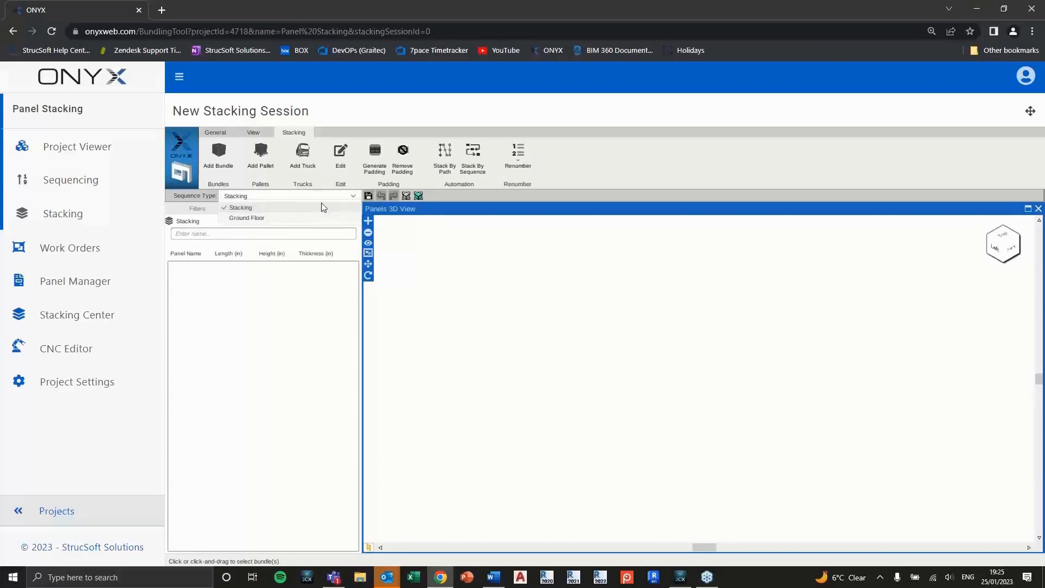
pyautogui.click(265, 218)
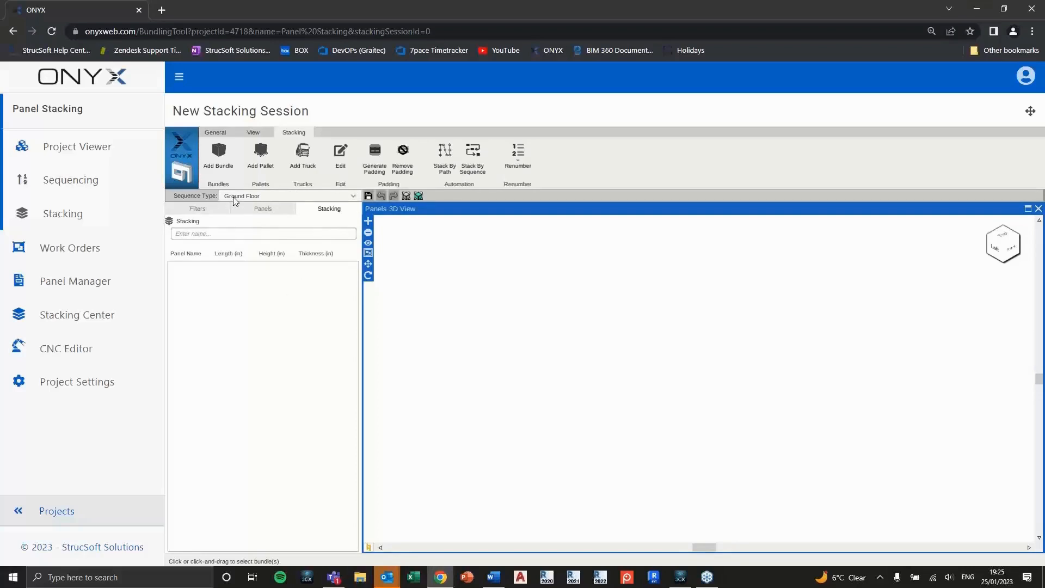
pyautogui.click(200, 209)
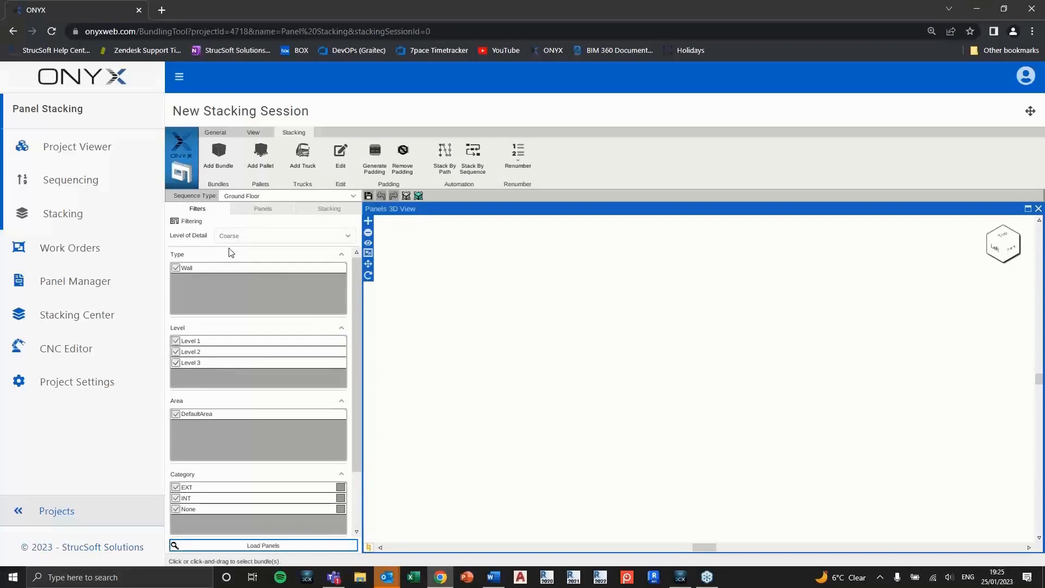
pyautogui.click(255, 544)
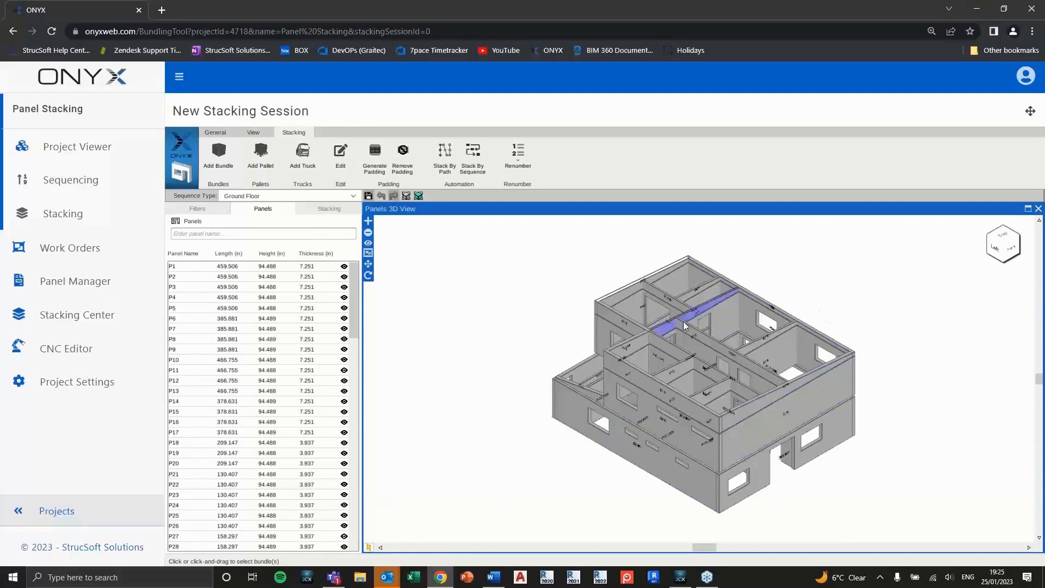
# Show the parts for all panels and for the selected panels, and inspect the building's framing up close.
pyautogui.click(368, 547)
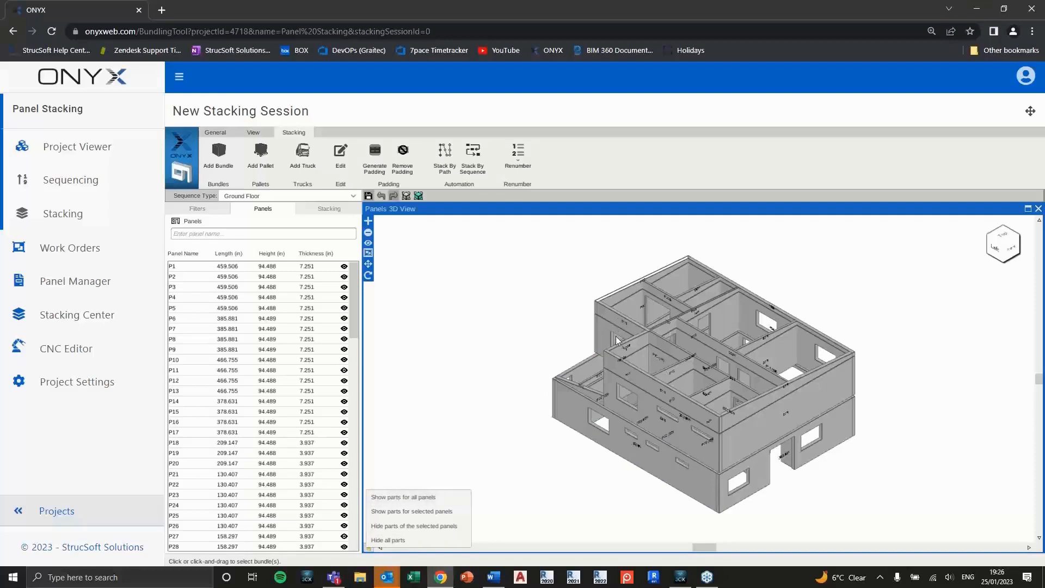
pyautogui.click(406, 496)
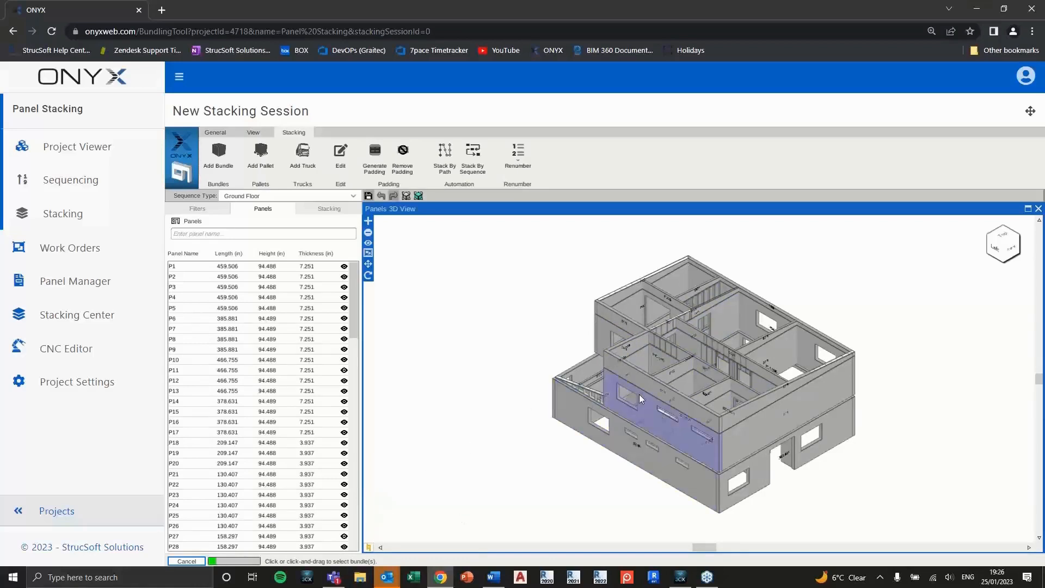
pyautogui.click(368, 547)
pyautogui.click(400, 511)
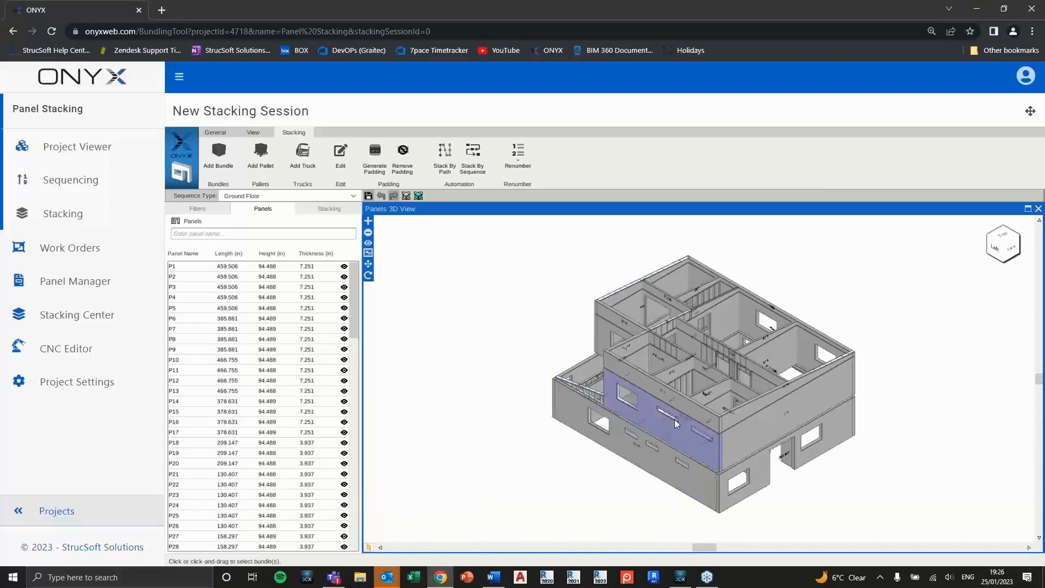
pyautogui.click(368, 547)
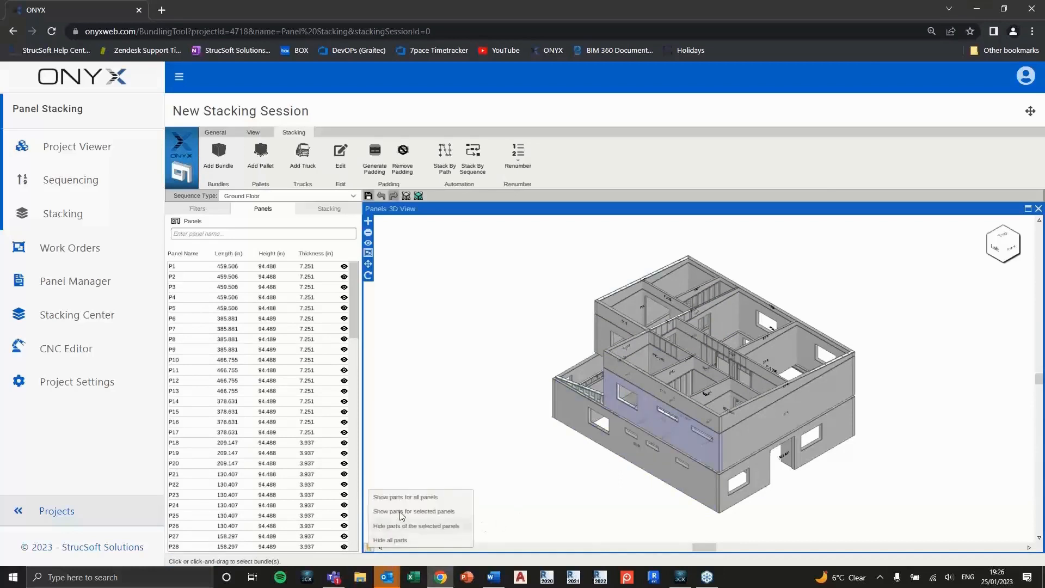
pyautogui.click(415, 511)
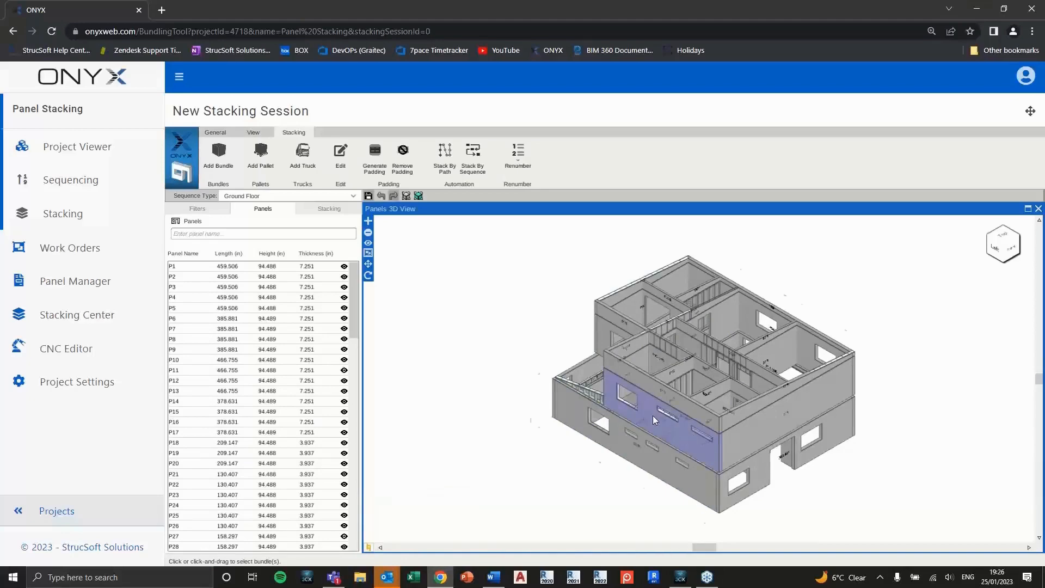
pyautogui.scroll(5, 652, 416)
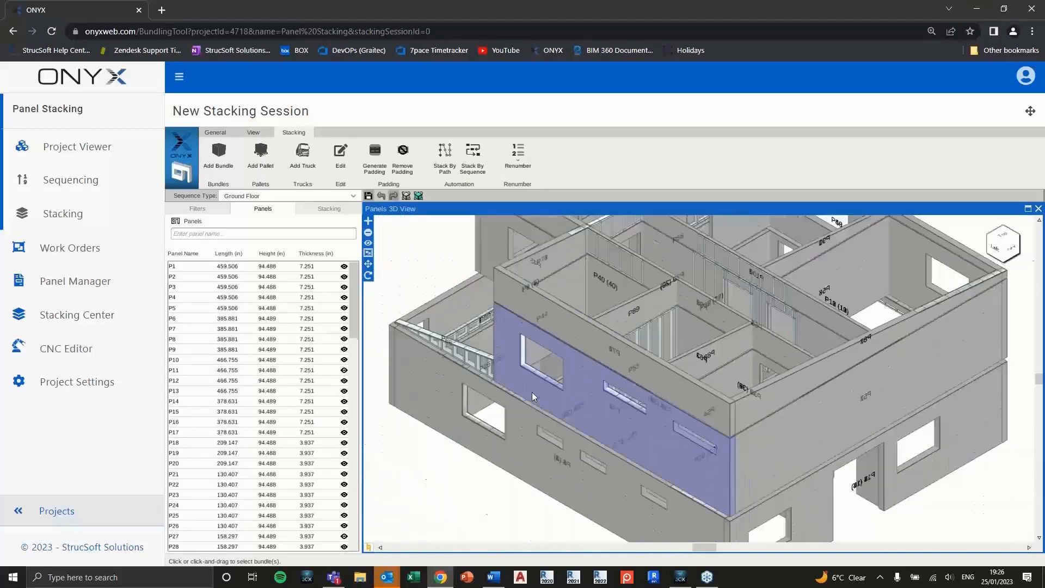
pyautogui.scroll(-2, 532, 391)
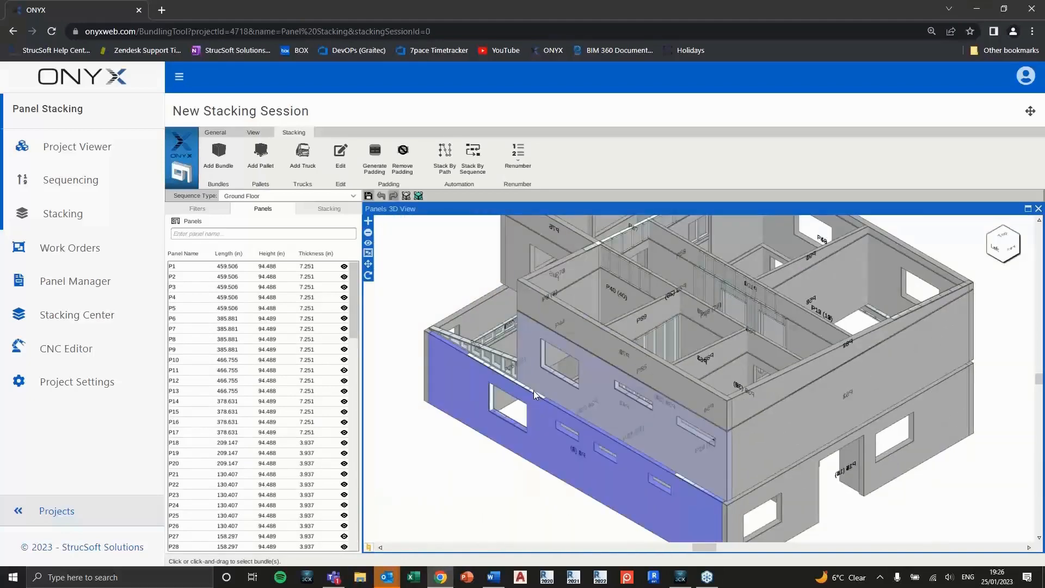
pyautogui.scroll(-1, 452, 430)
pyautogui.scroll(-2, 544, 414)
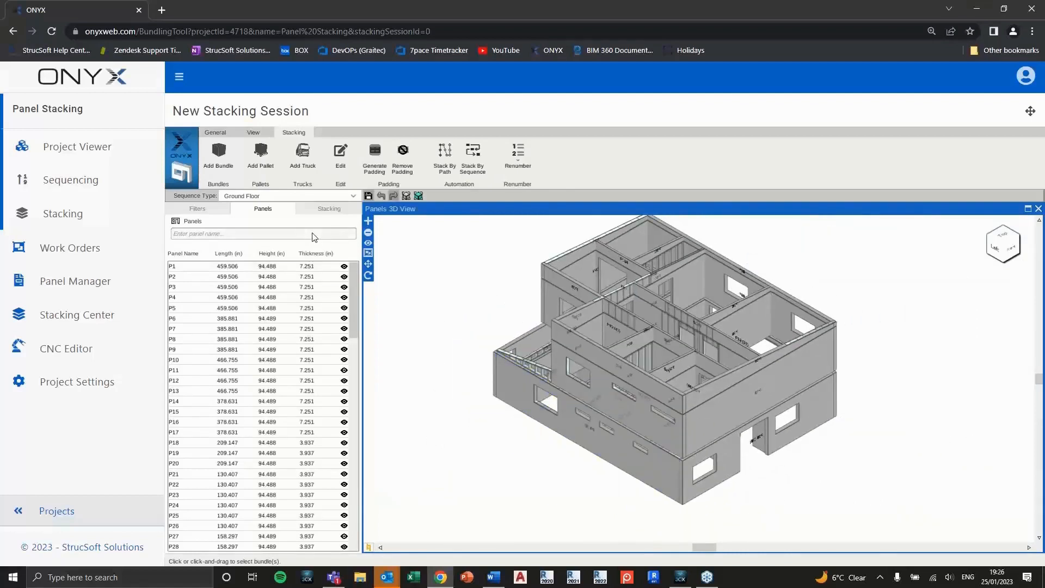
# Set the panel filter's level of detail to Fine and reload the panels.
pyautogui.click(209, 215)
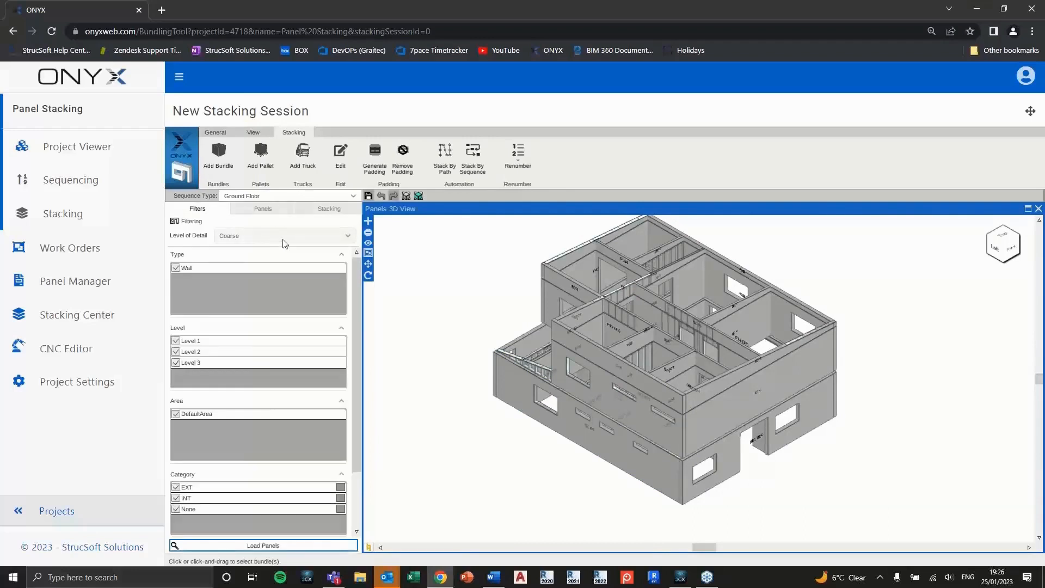
pyautogui.click(342, 235)
pyautogui.click(261, 265)
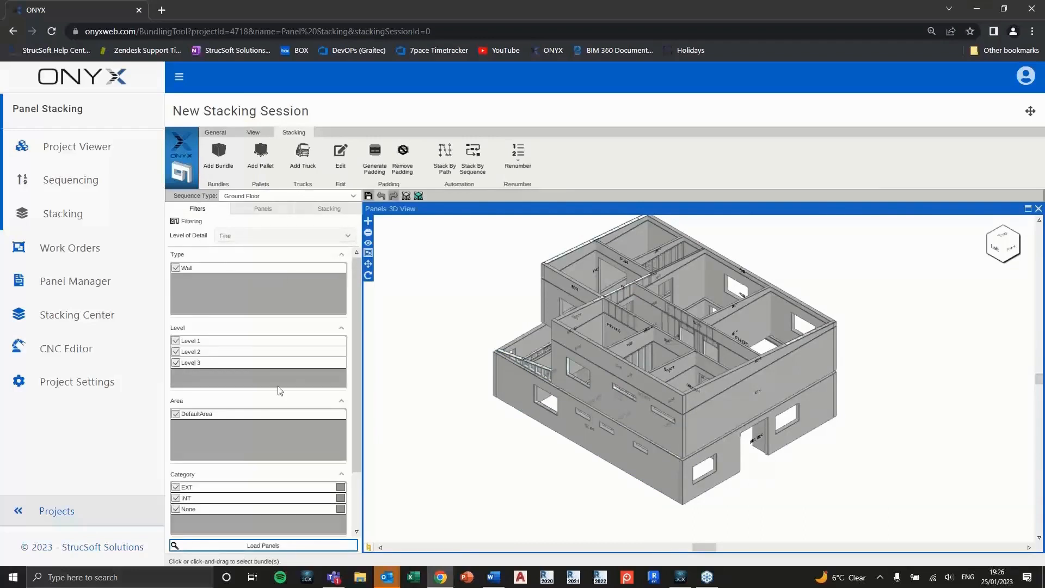
pyautogui.click(249, 547)
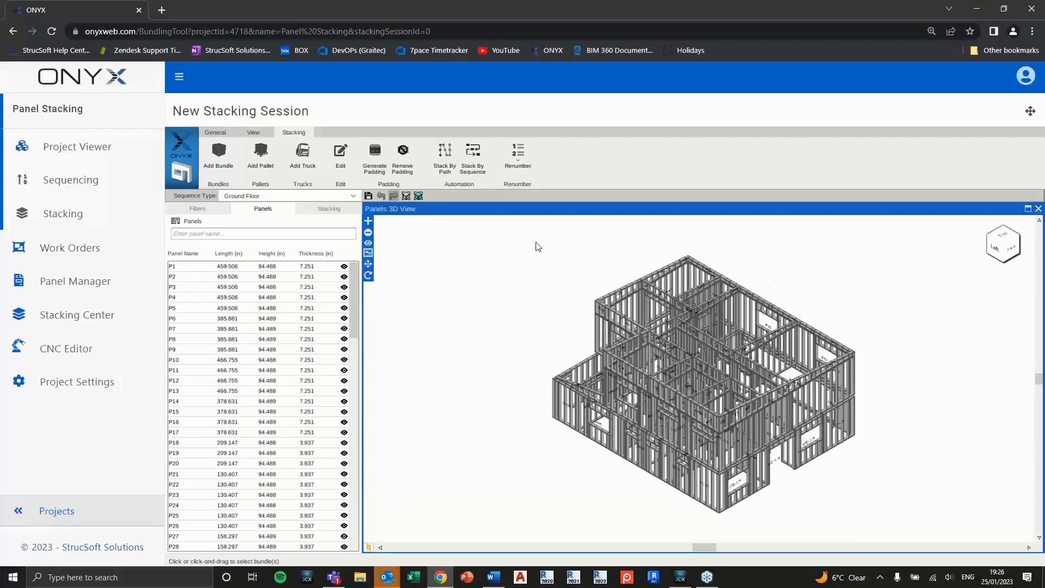
# Exclude the None category from the panel filters, keep the Onyx Stacking file included, and reload the panels.
pyautogui.click(199, 209)
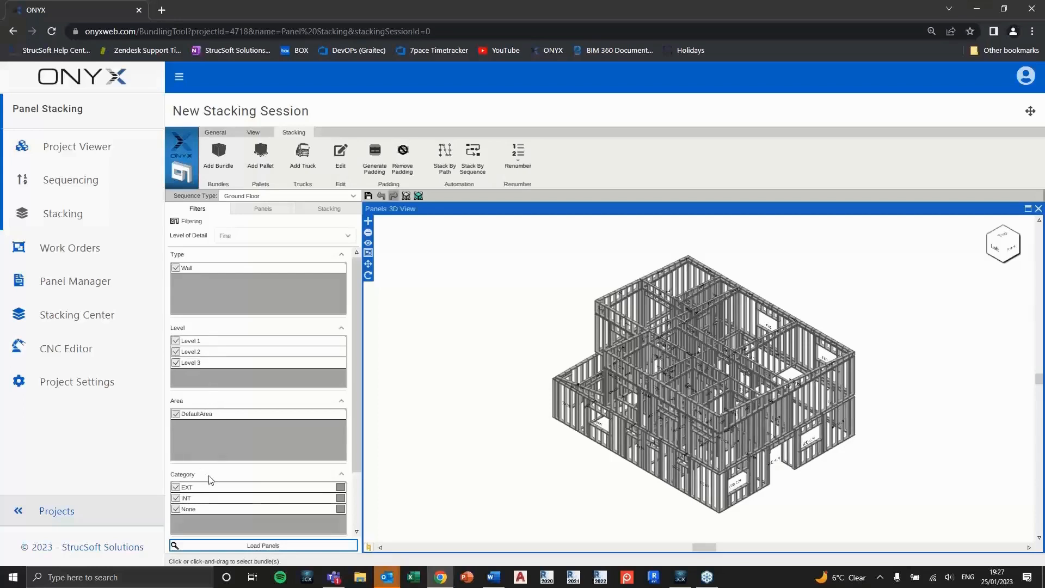
pyautogui.scroll(-1, 211, 479)
pyautogui.scroll(-1, 232, 462)
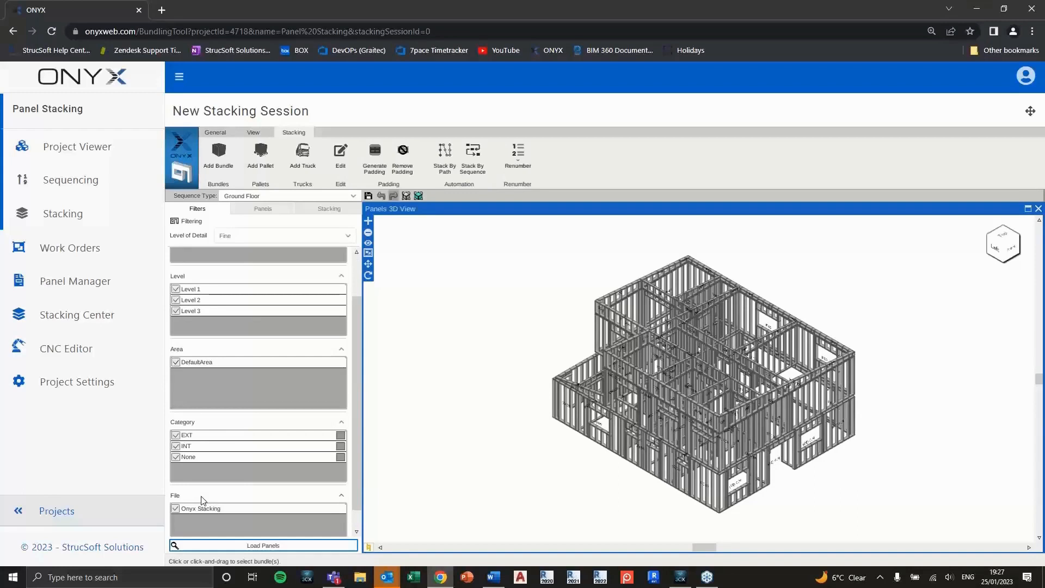
pyautogui.click(175, 509)
pyautogui.click(176, 509)
pyautogui.click(176, 457)
pyautogui.click(258, 546)
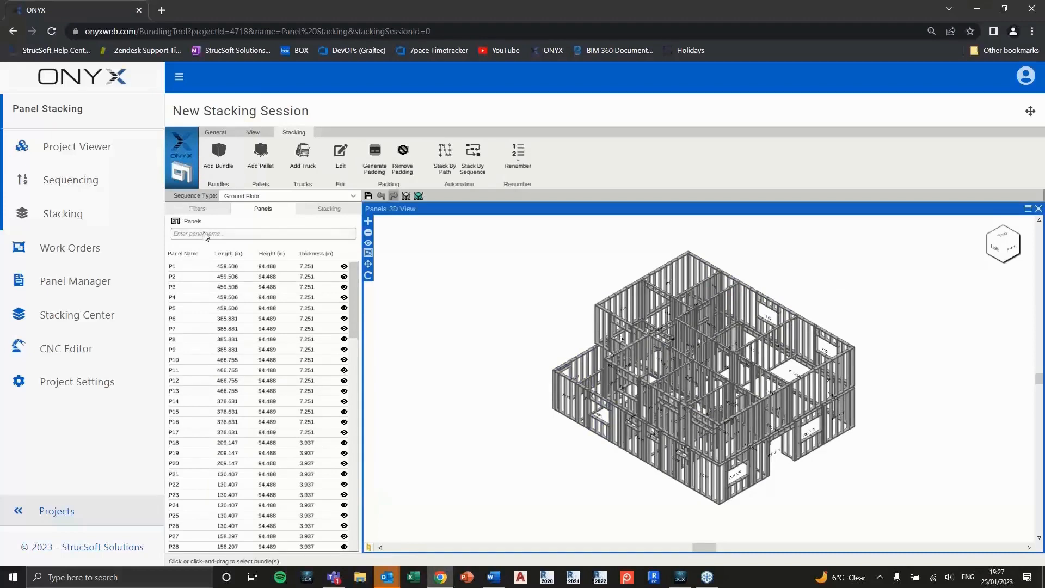
# Exclude Level 1 and Level 3 from the filters, reload the panels, and look through the full panel list.
pyautogui.click(197, 208)
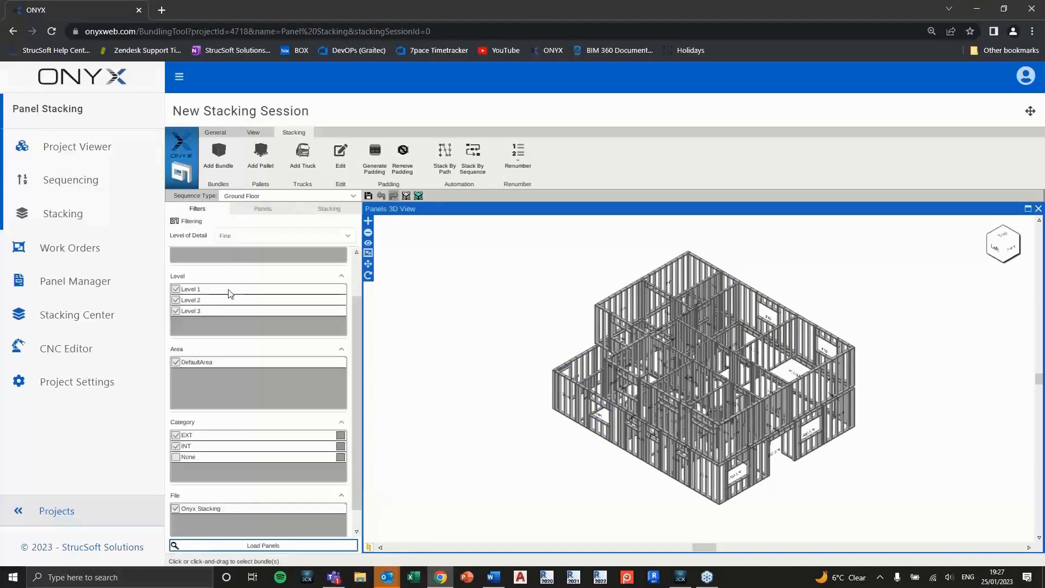
pyautogui.click(175, 289)
pyautogui.click(175, 311)
pyautogui.click(234, 547)
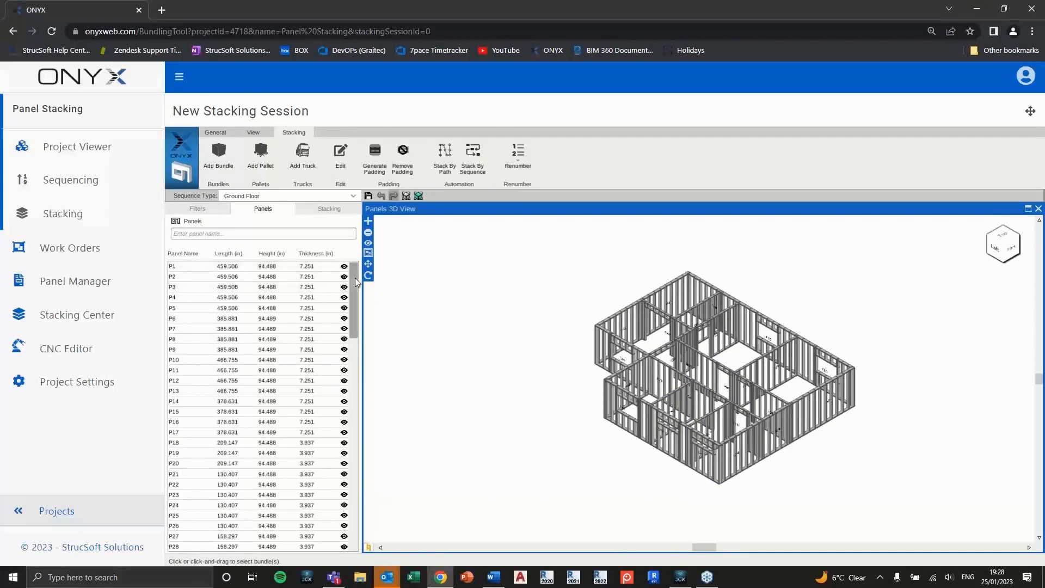
pyautogui.moveTo(354, 280); pyautogui.dragTo(357, 489)
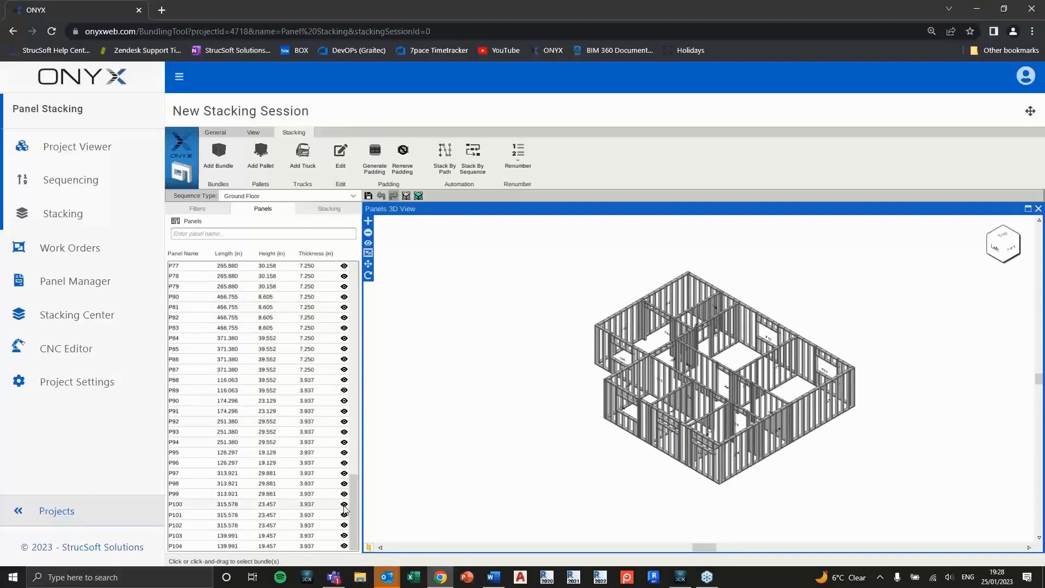
pyautogui.moveTo(350, 498); pyautogui.dragTo(337, 298)
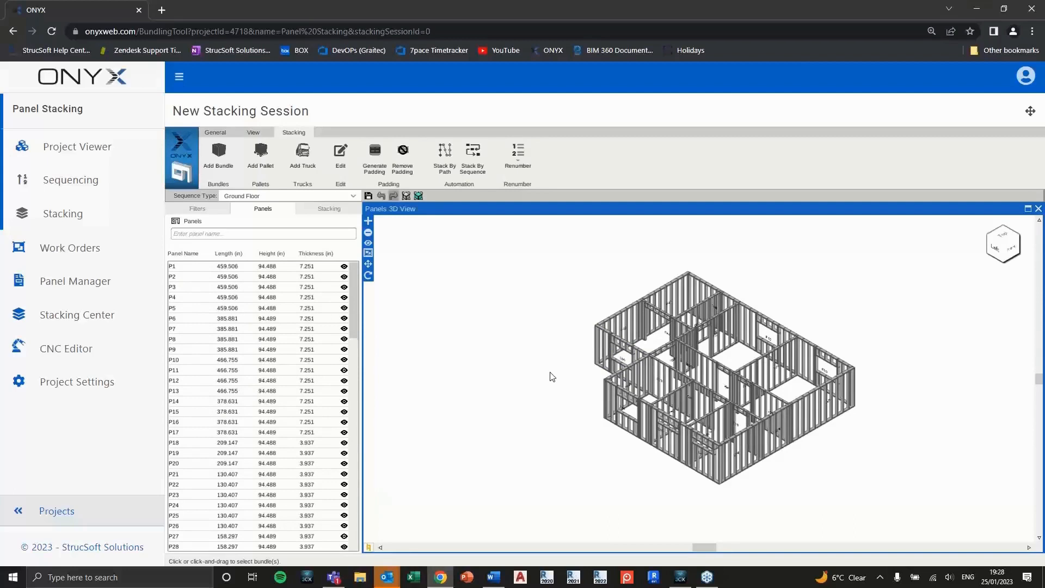
# Add a new bundle to the stacking list and select its box in the panels 3D view.
pyautogui.click(329, 209)
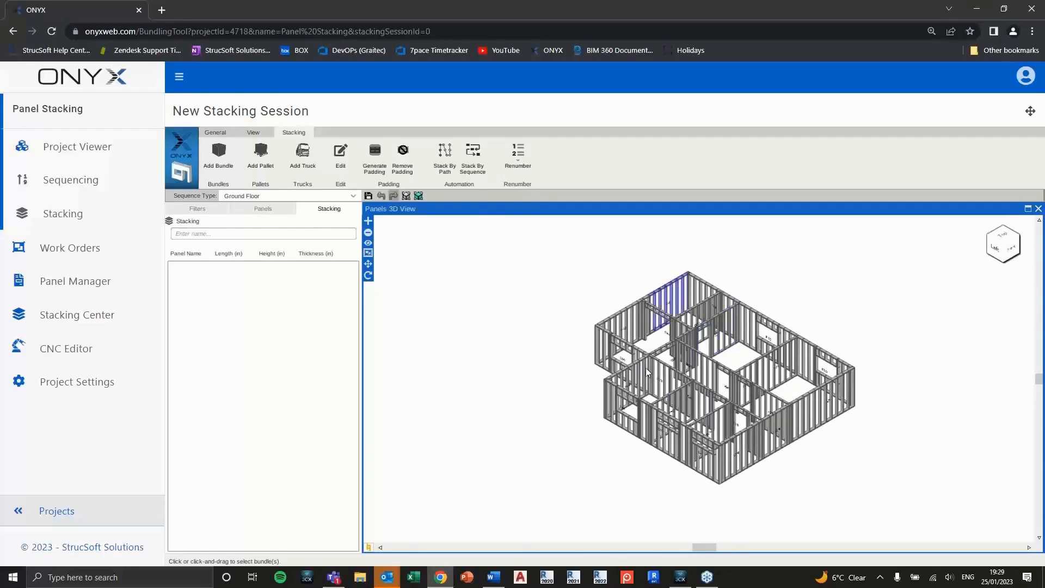
pyautogui.moveTo(905, 335); pyautogui.dragTo(748, 326, button='middle')
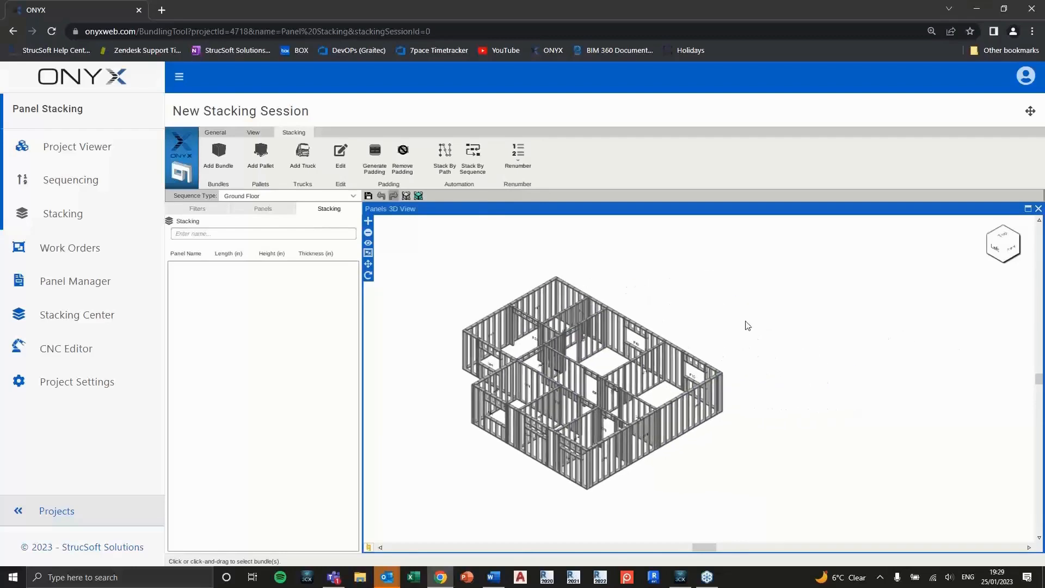
pyautogui.click(218, 155)
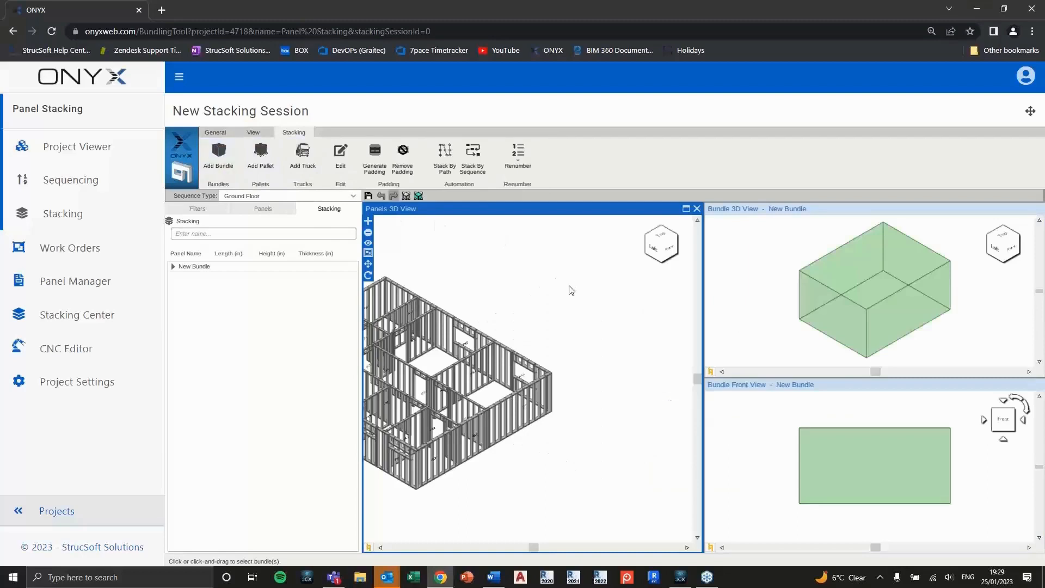
pyautogui.scroll(-1, 573, 296)
pyautogui.moveTo(582, 305); pyautogui.dragTo(627, 276, button='middle')
pyautogui.moveTo(617, 380); pyautogui.dragTo(588, 336, button='middle')
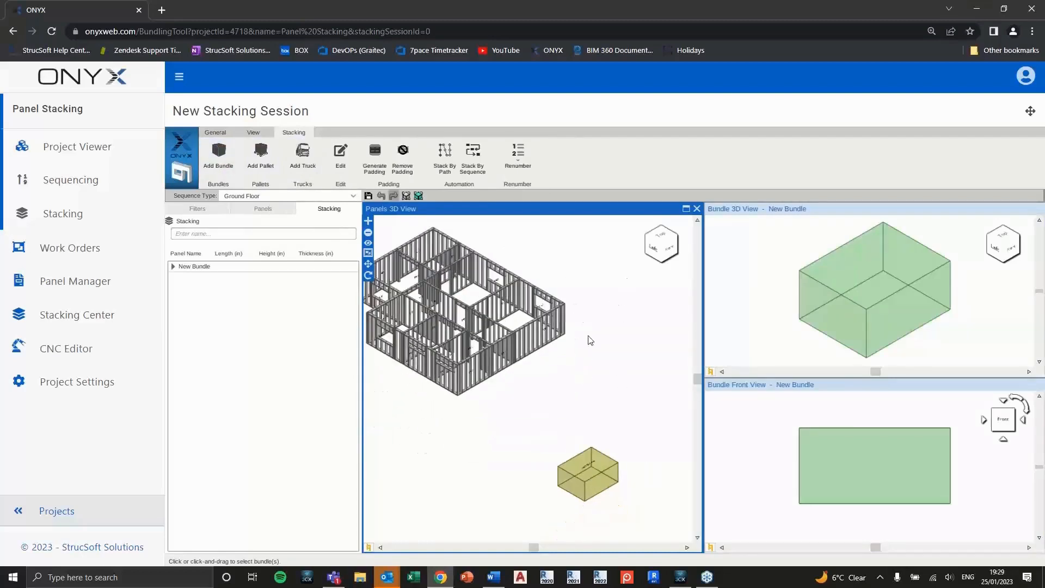
pyautogui.click(571, 478)
pyautogui.moveTo(608, 406)
pyautogui.mouseDown(button='middle')
pyautogui.moveTo(644, 411)
pyautogui.moveTo(611, 399)
pyautogui.mouseUp(button='middle')
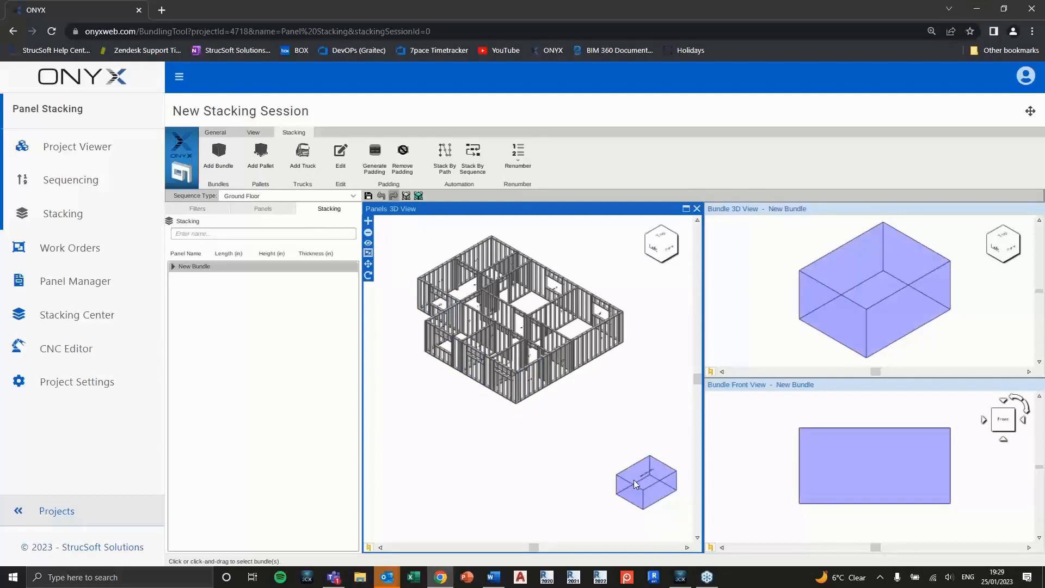
# Start the Move command in the Panels 3D View and clear the new bundle's selection.
pyautogui.click(370, 265)
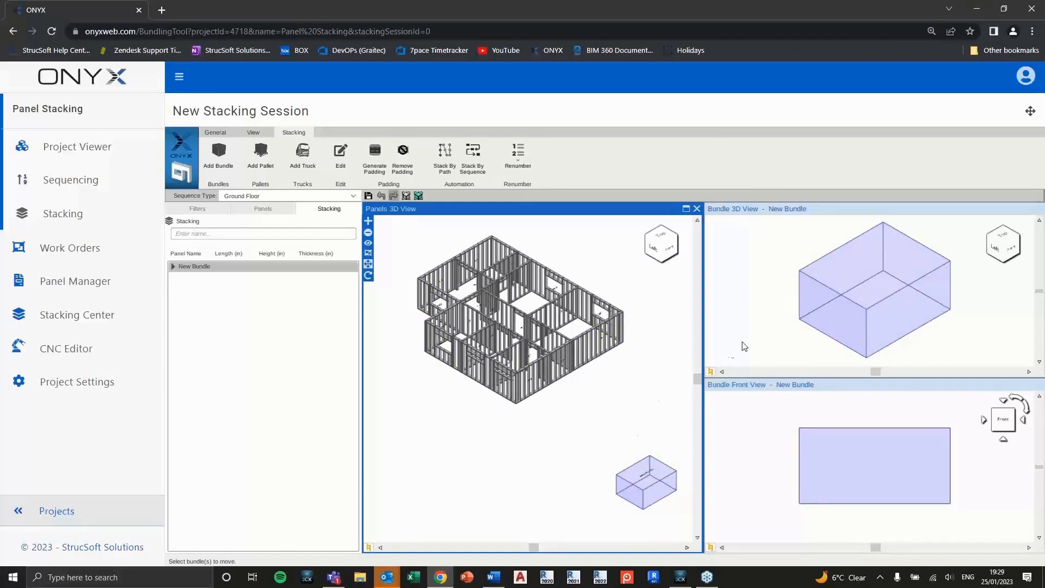
pyautogui.click(757, 348)
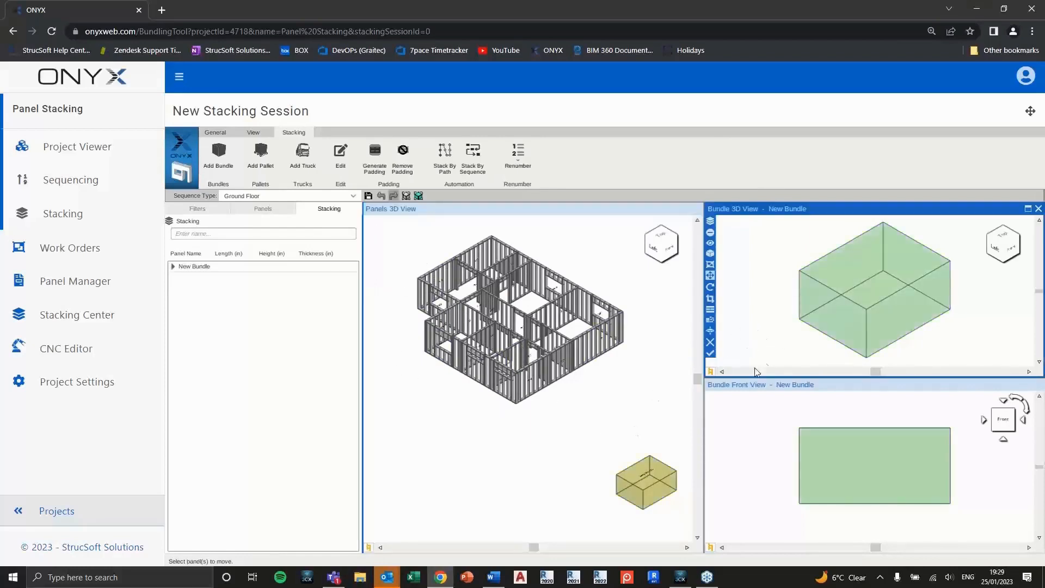
pyautogui.click(538, 466)
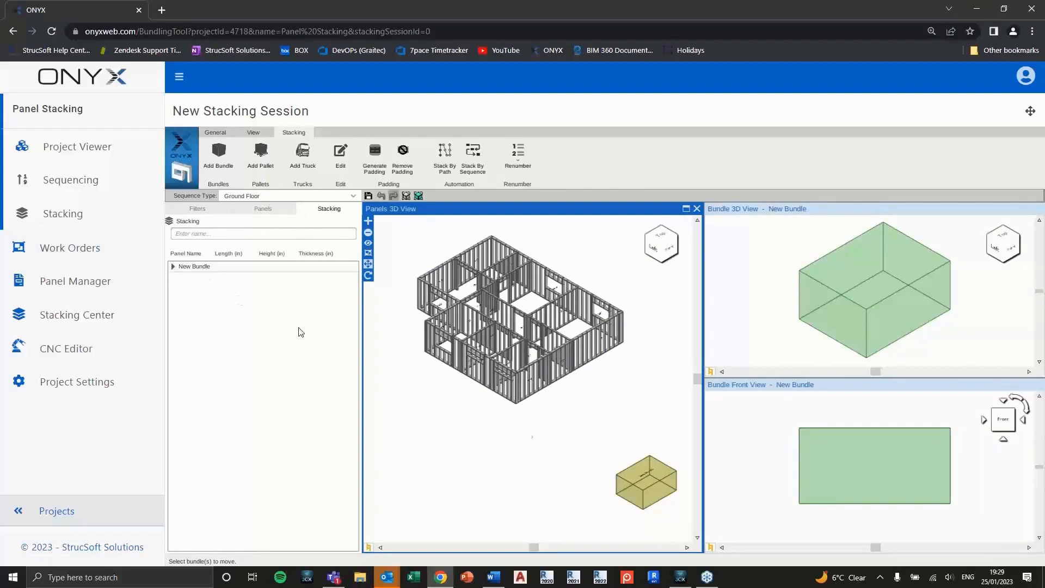
# Add the exterior wall panels P41, P42, P43 and P44, starting at the front corner of the building, to the new bundle.
pyautogui.click(625, 480)
pyautogui.moveTo(615, 457); pyautogui.dragTo(586, 402, button='middle')
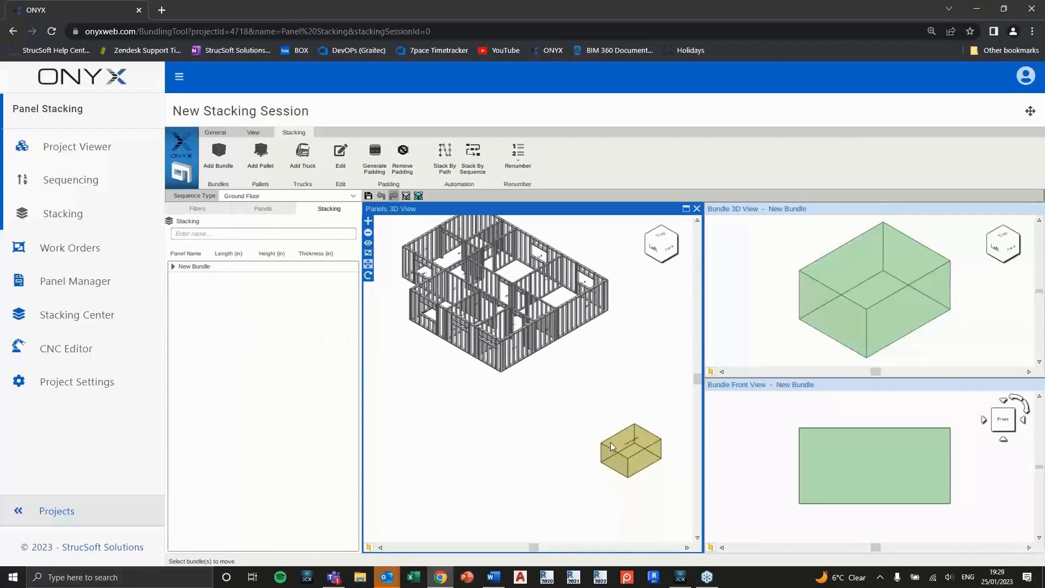
pyautogui.scroll(-2, 609, 408)
pyautogui.moveTo(599, 399); pyautogui.dragTo(591, 429, button='middle')
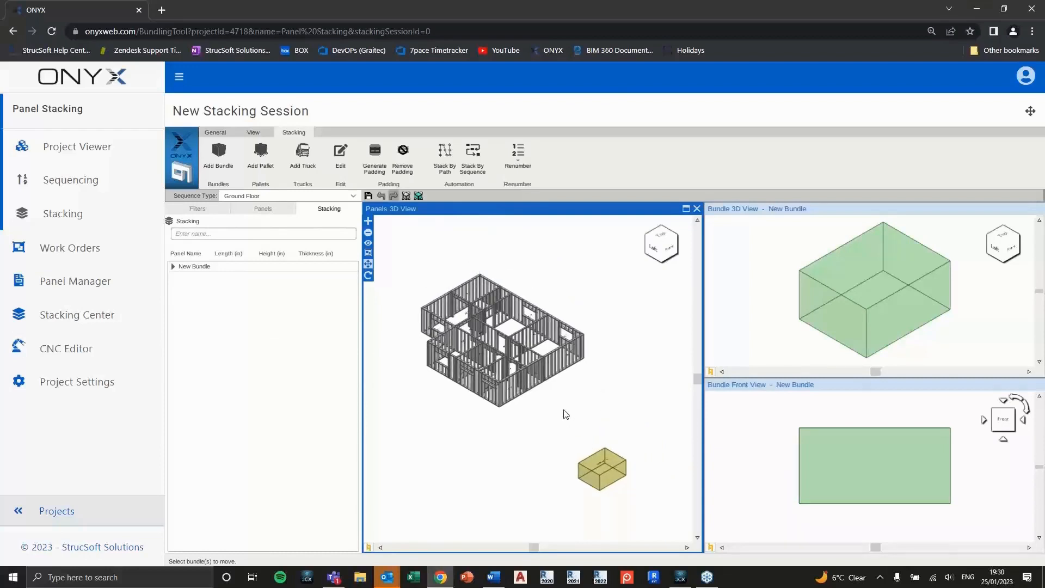
pyautogui.scroll(3, 479, 376)
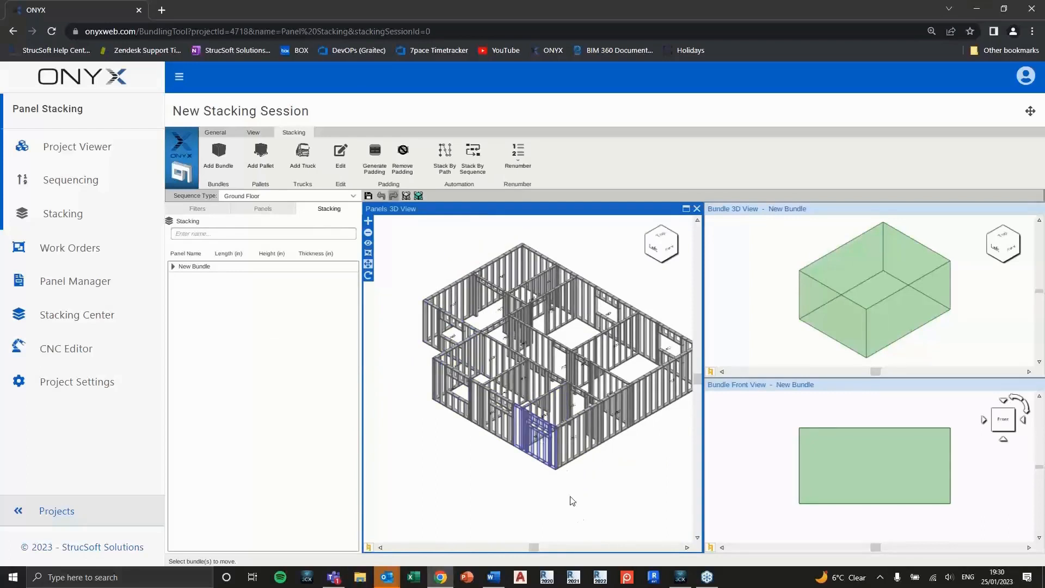
pyautogui.moveTo(544, 453); pyautogui.dragTo(863, 280)
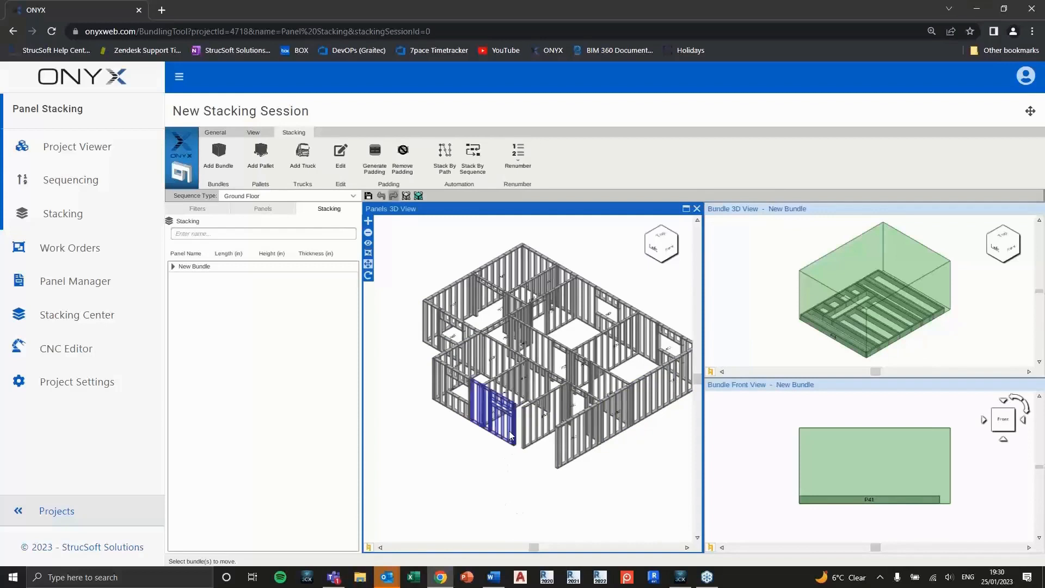
pyautogui.moveTo(513, 398); pyautogui.dragTo(865, 297)
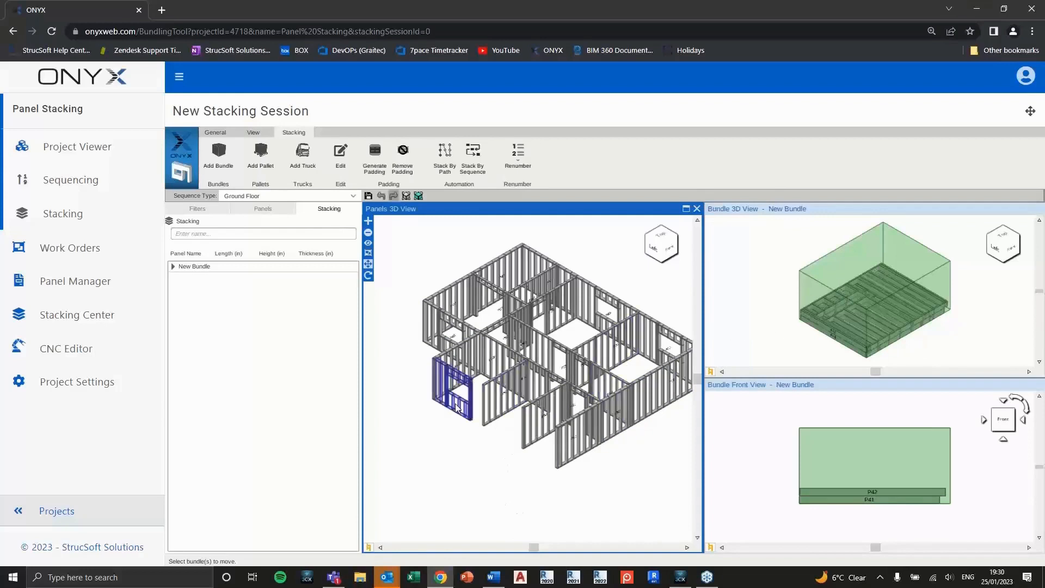
pyautogui.moveTo(831, 335); pyautogui.dragTo(832, 335)
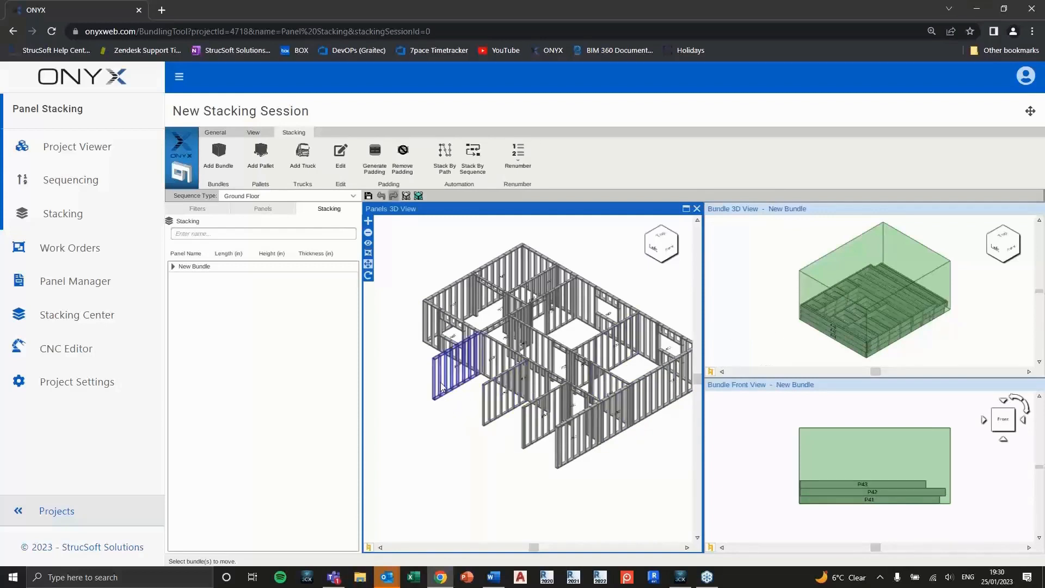
pyautogui.moveTo(503, 363); pyautogui.dragTo(800, 280)
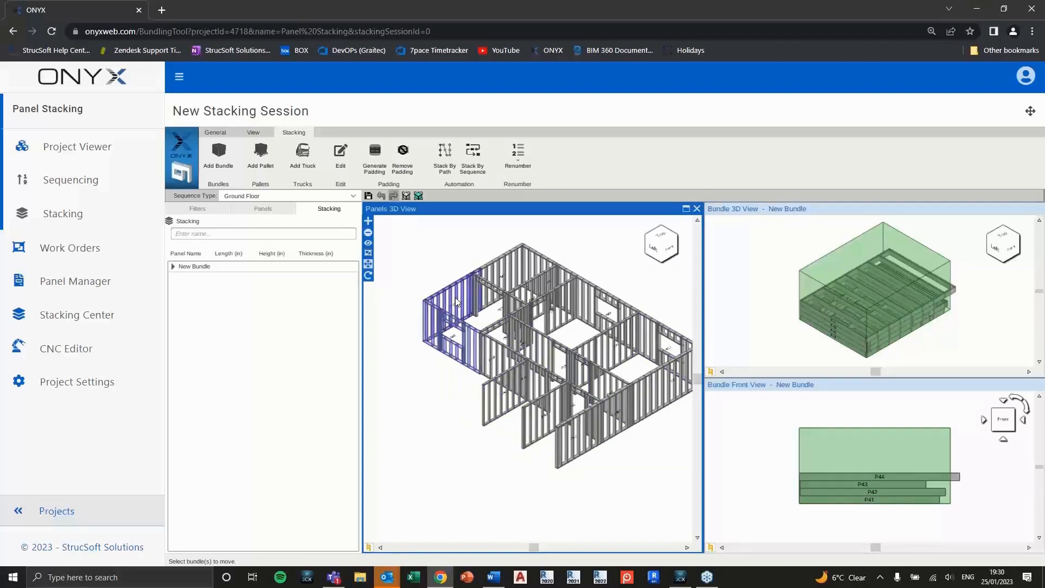
# Add the remaining left and rear exterior wall panels P45, P46, P48, P47, P49 and P50 to the new bundle.
pyautogui.click(531, 255)
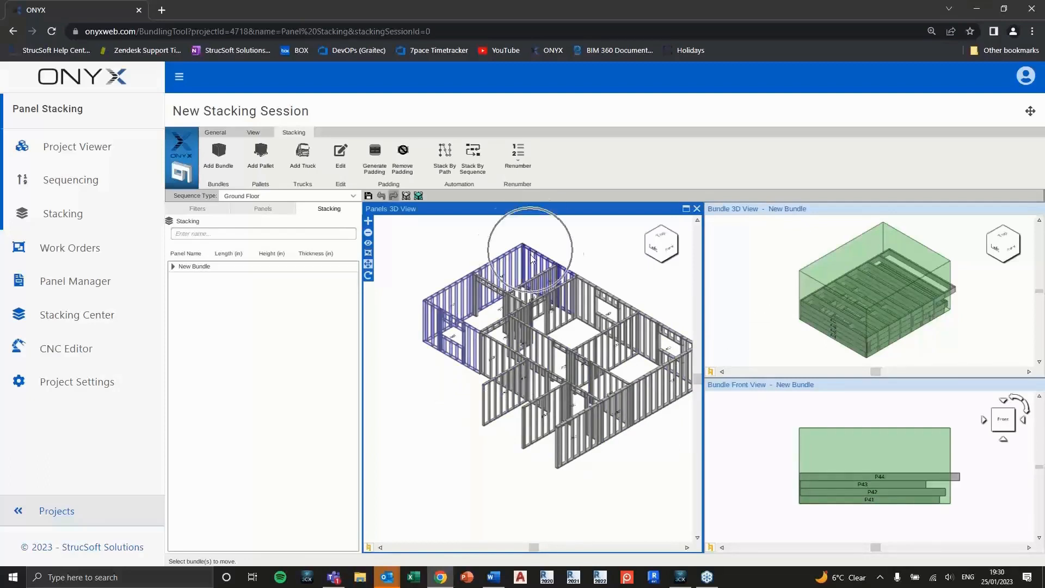
pyautogui.moveTo(511, 262); pyautogui.dragTo(854, 294)
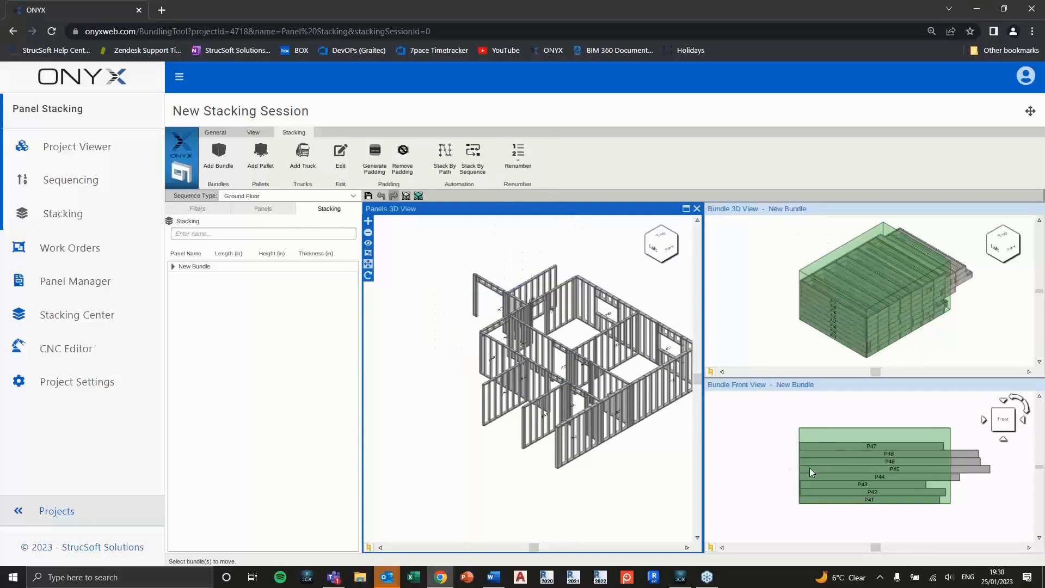
pyautogui.click(628, 327)
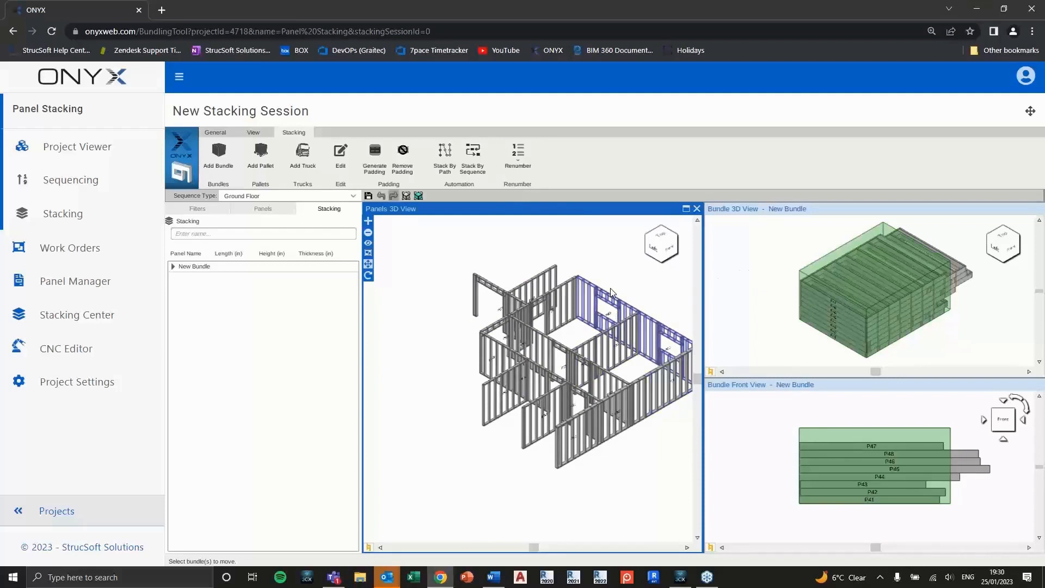
pyautogui.scroll(-1, 581, 296)
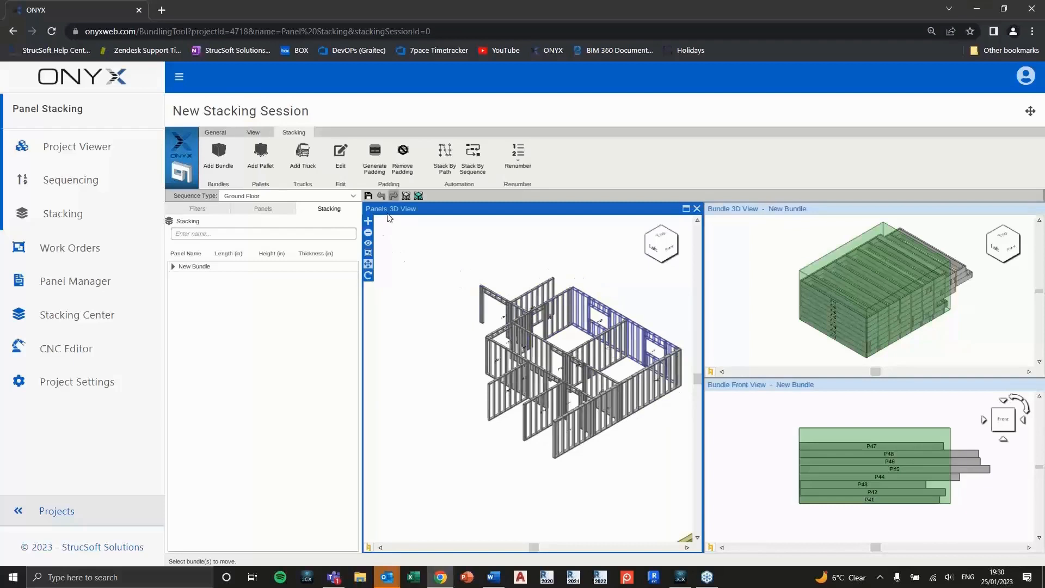
pyautogui.click(370, 225)
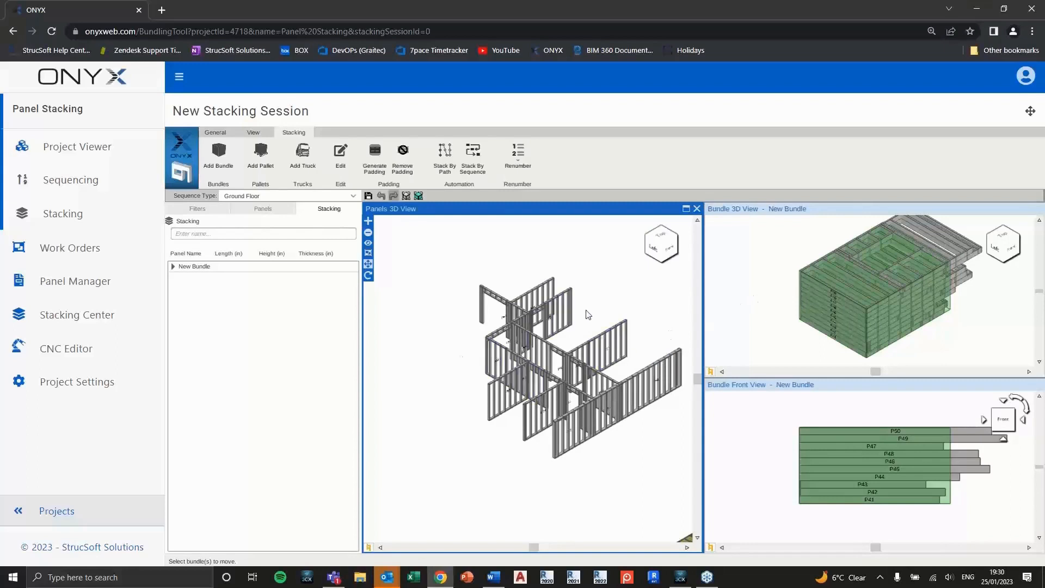
# Select all stacked panels in the Bundle 3D View, remove them from the bundle, and undo the removal.
pyautogui.click(752, 292)
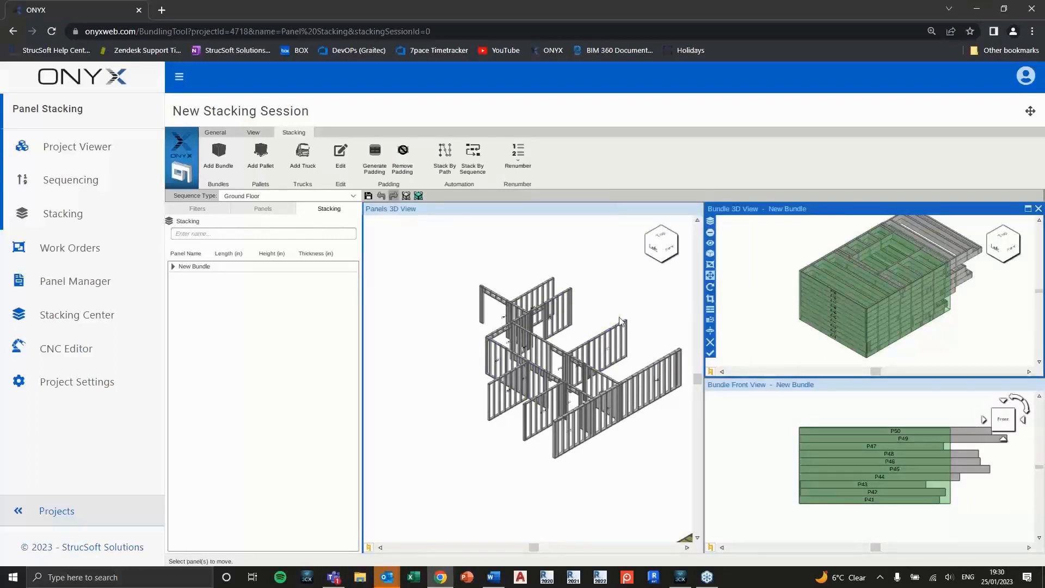
pyautogui.click(896, 234)
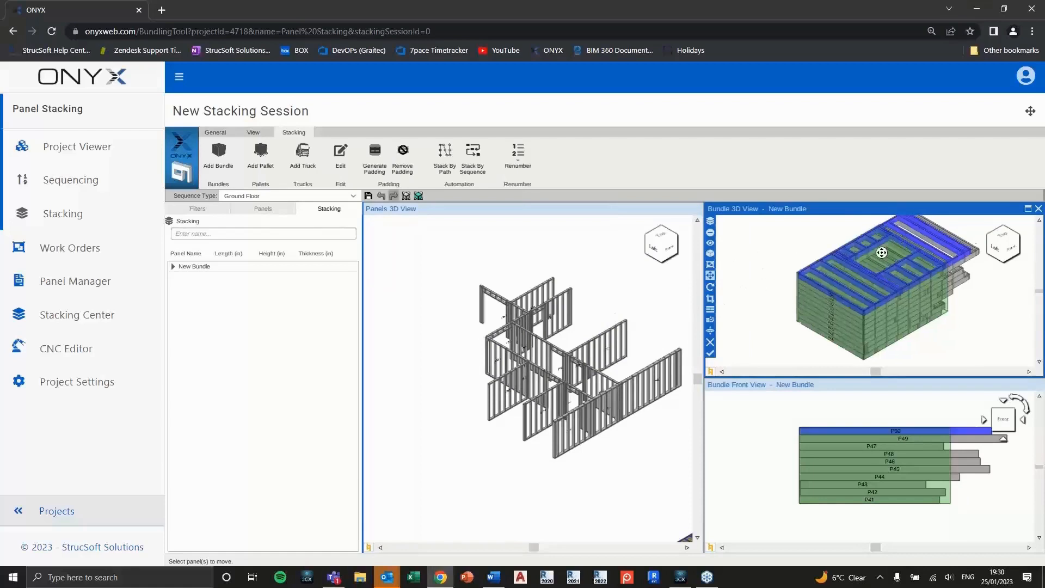
pyautogui.moveTo(882, 253); pyautogui.dragTo(753, 290)
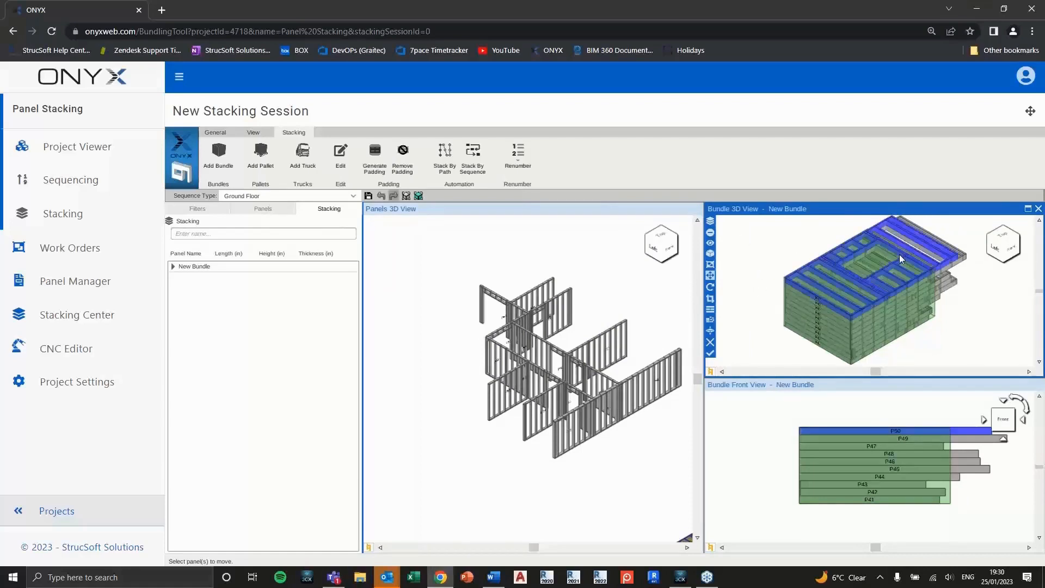
pyautogui.click(918, 290)
pyautogui.scroll(-3, 975, 321)
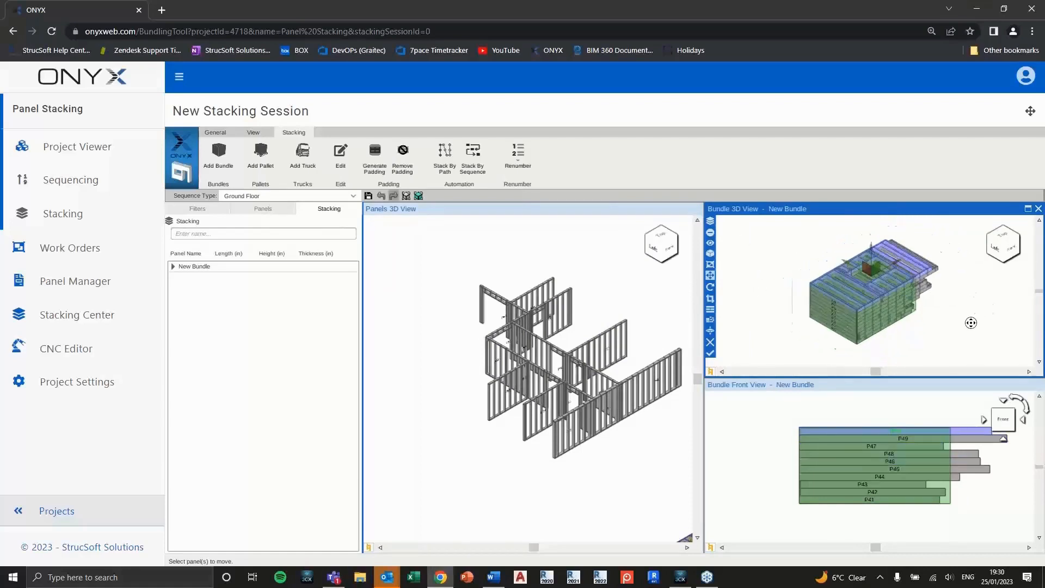
pyautogui.moveTo(948, 250); pyautogui.dragTo(886, 330)
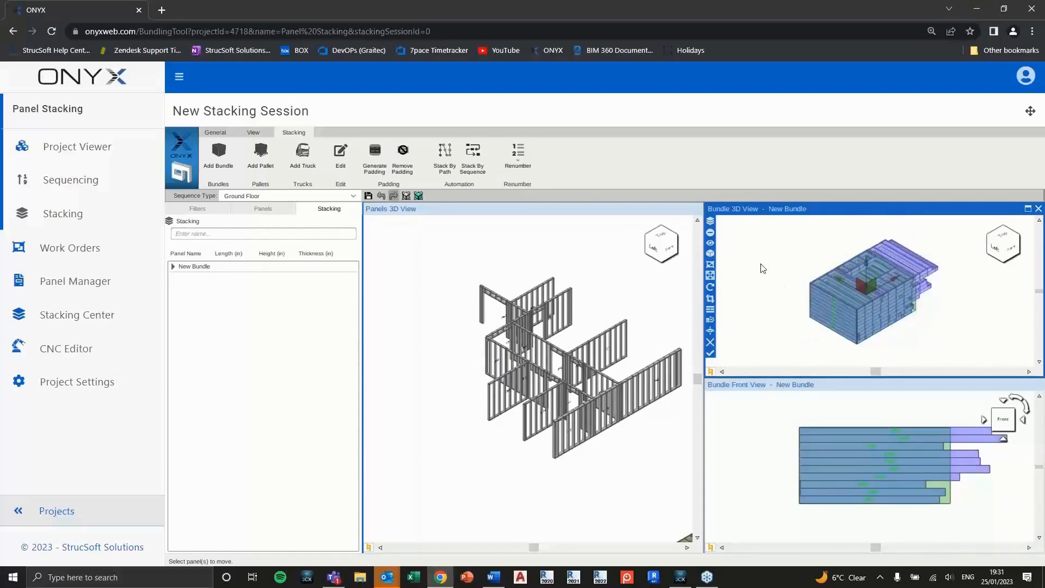
pyautogui.click(711, 234)
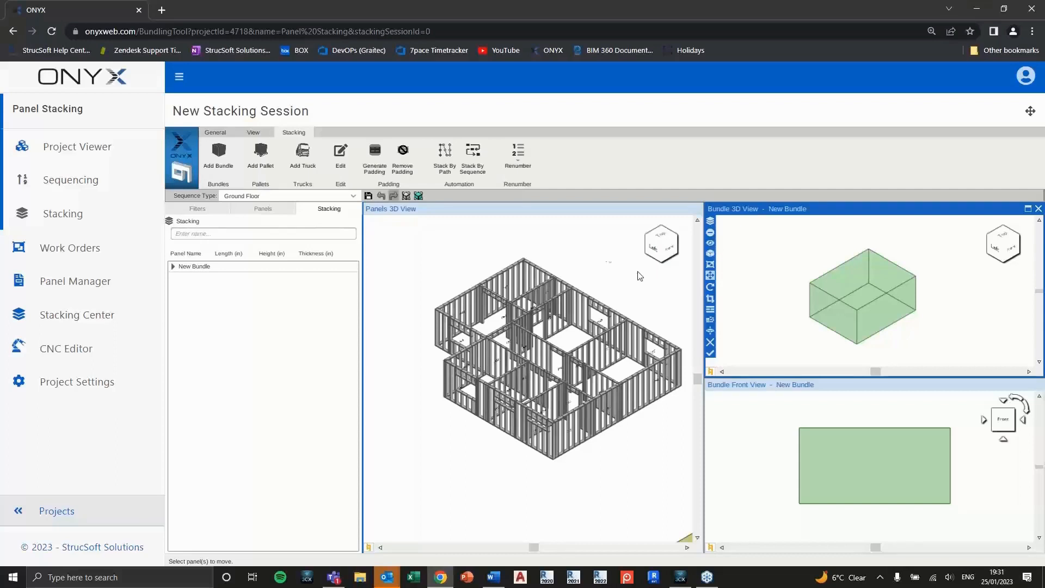
pyautogui.click(577, 256)
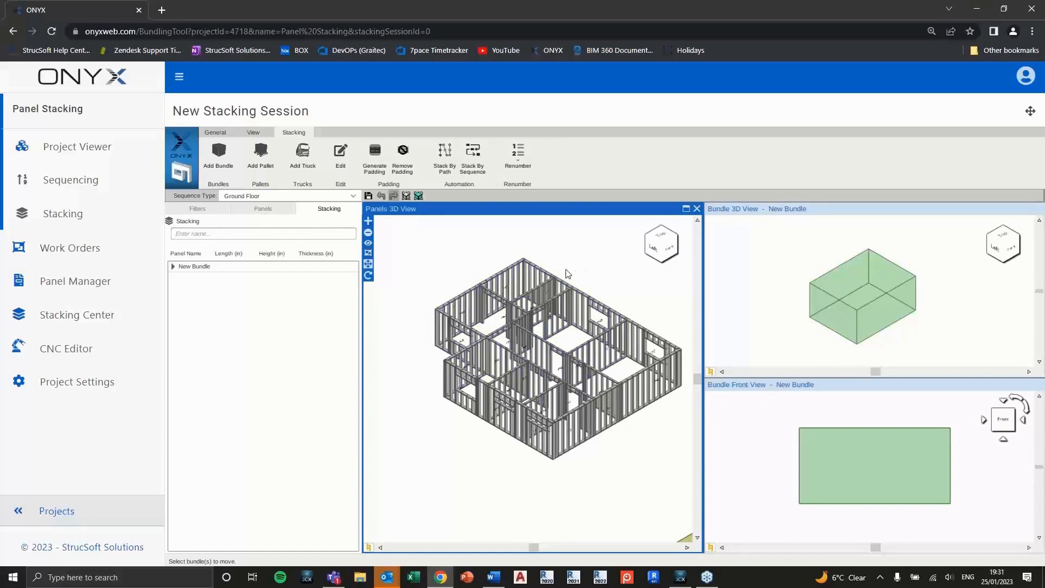
pyautogui.click(578, 274)
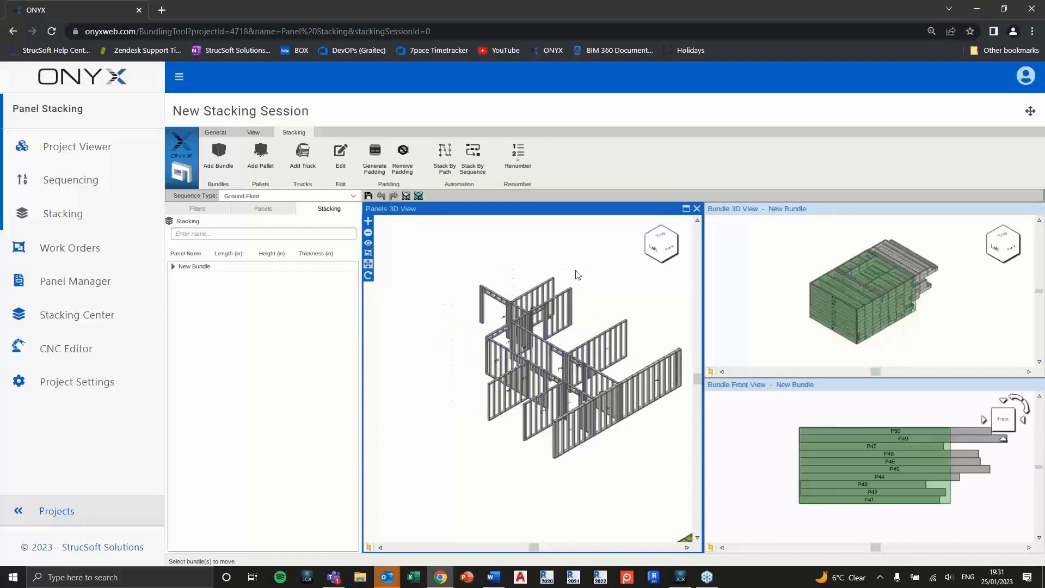
# Show the stacked panels P50, P48, P46 and P45 at their original building positions and inspect the stack from the front.
pyautogui.click(785, 266)
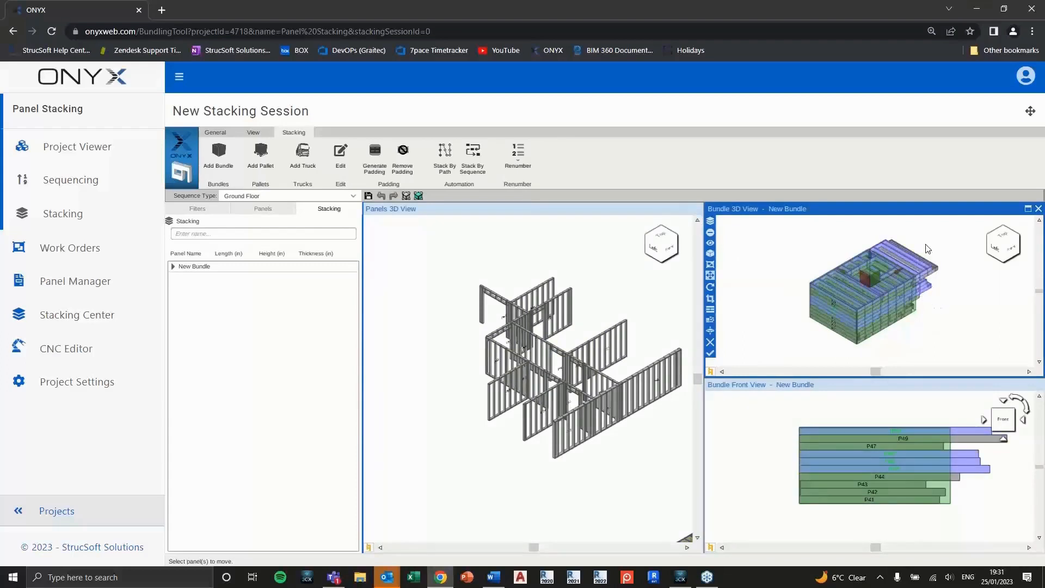
pyautogui.click(710, 244)
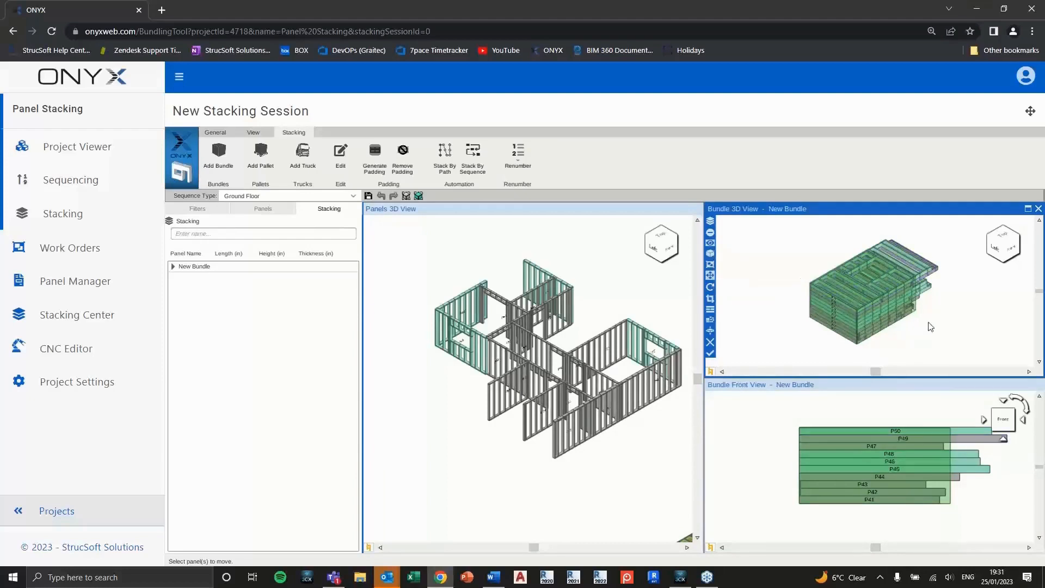
pyautogui.click(1010, 251)
pyautogui.scroll(5, 924, 308)
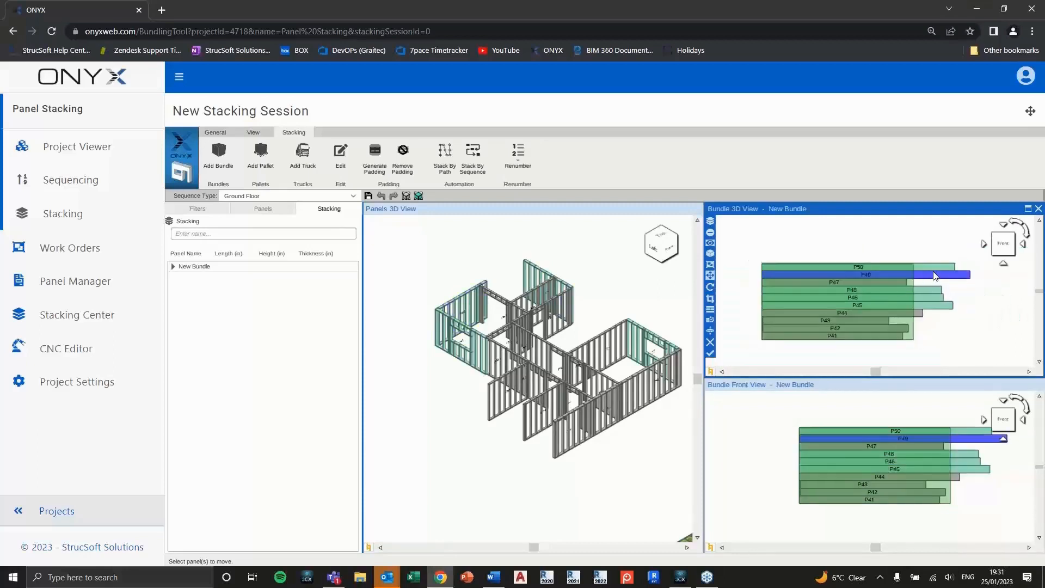
pyautogui.click(934, 276)
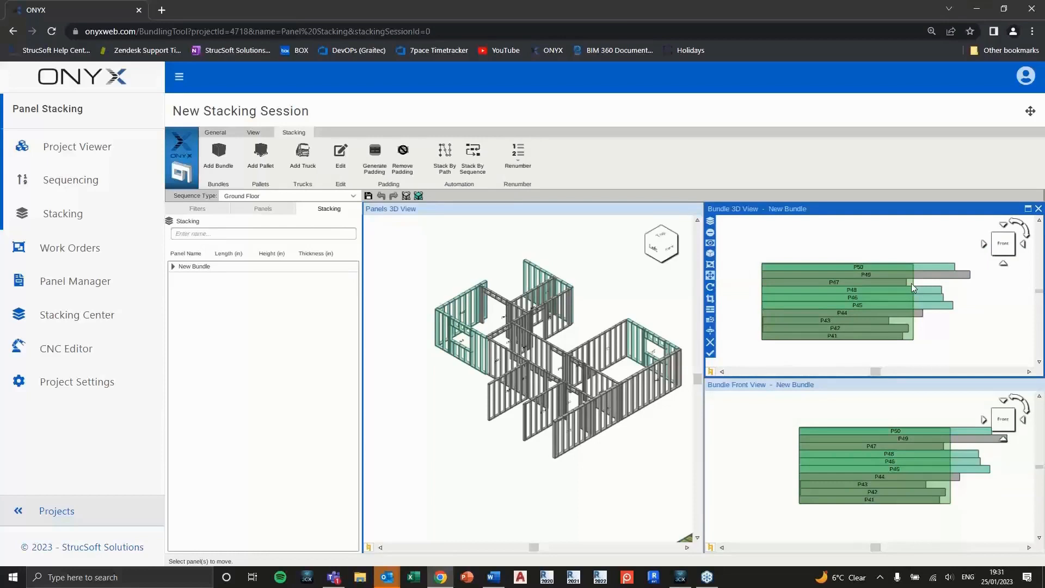
pyautogui.click(994, 237)
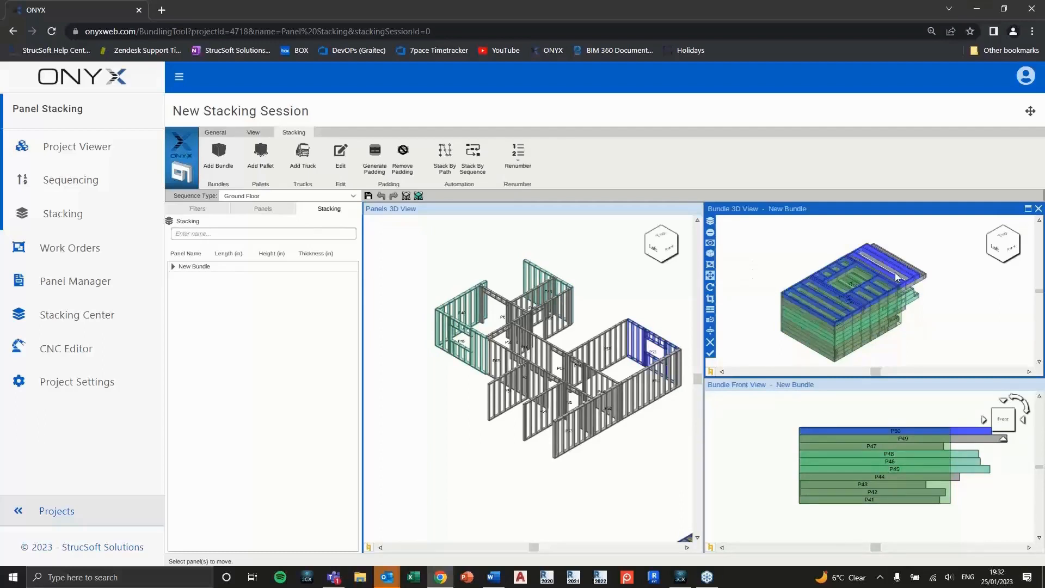
# Remove panel P49 from the bundle and inspect the stack from the front in the Bundle 3D View.
pyautogui.click(709, 233)
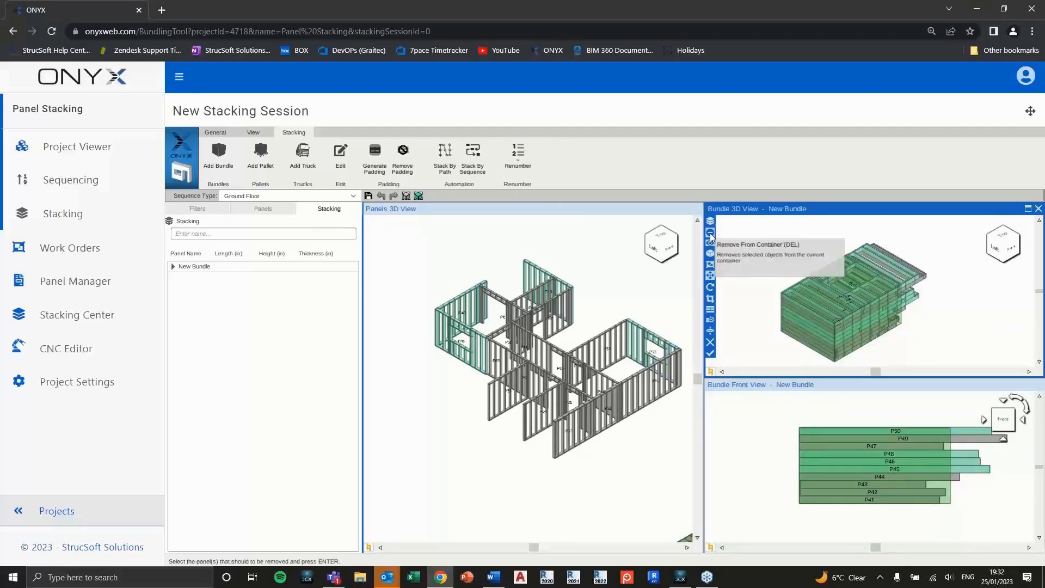
pyautogui.click(903, 272)
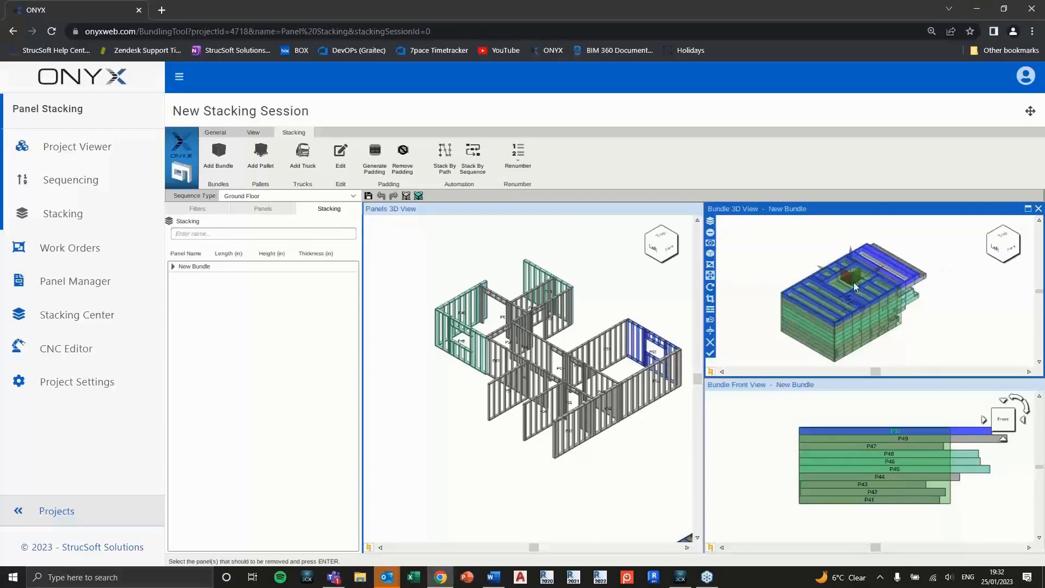
pyautogui.click(924, 277)
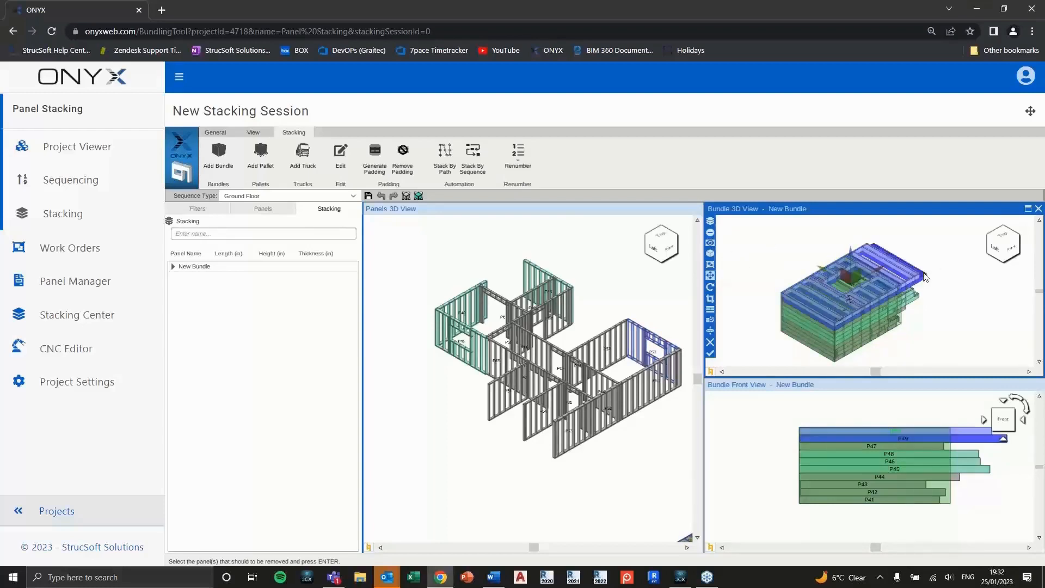
pyautogui.click(710, 233)
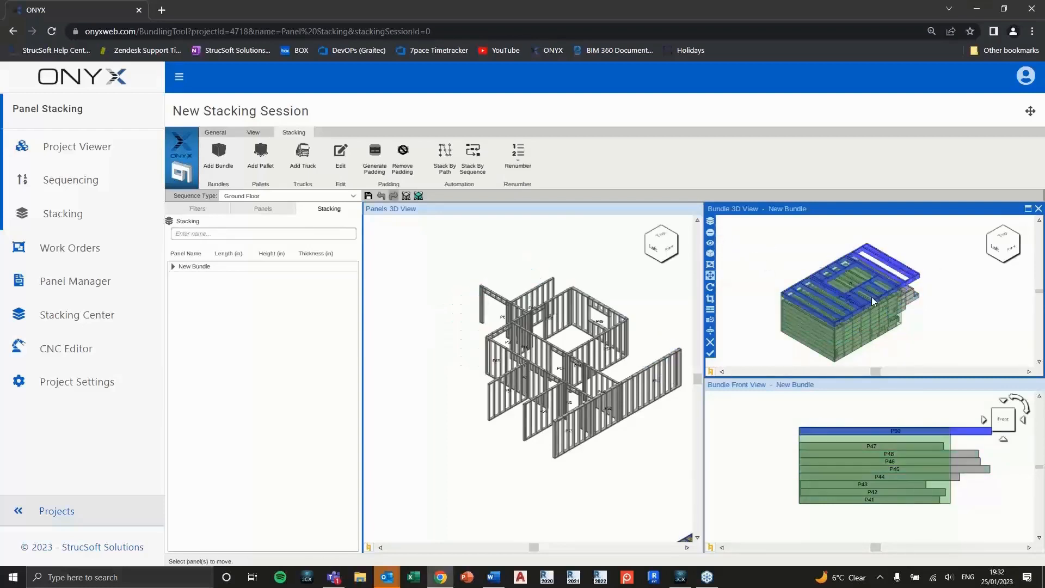
pyautogui.scroll(5, 873, 298)
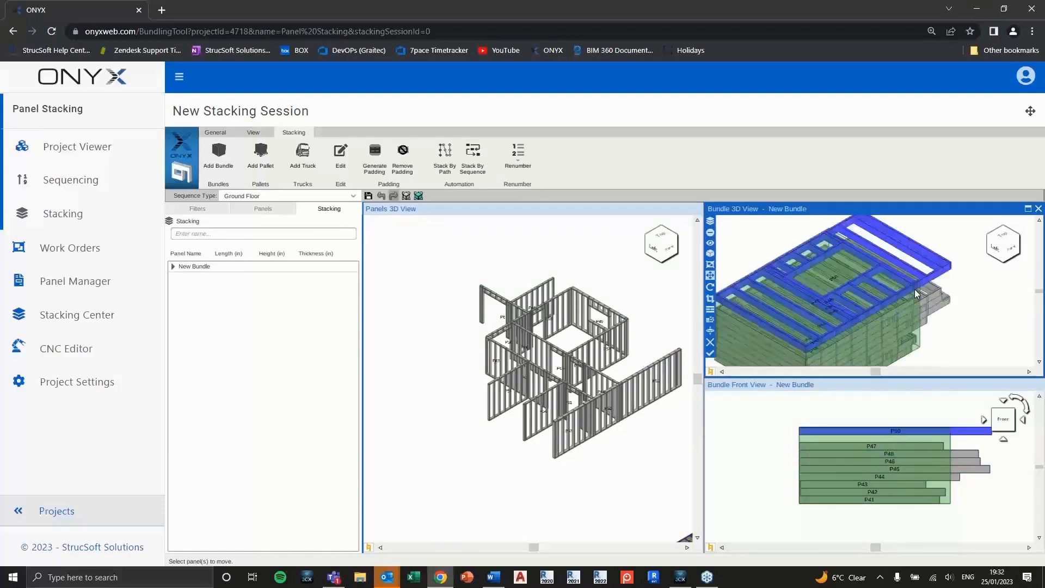
pyautogui.click(1009, 248)
pyautogui.click(849, 301)
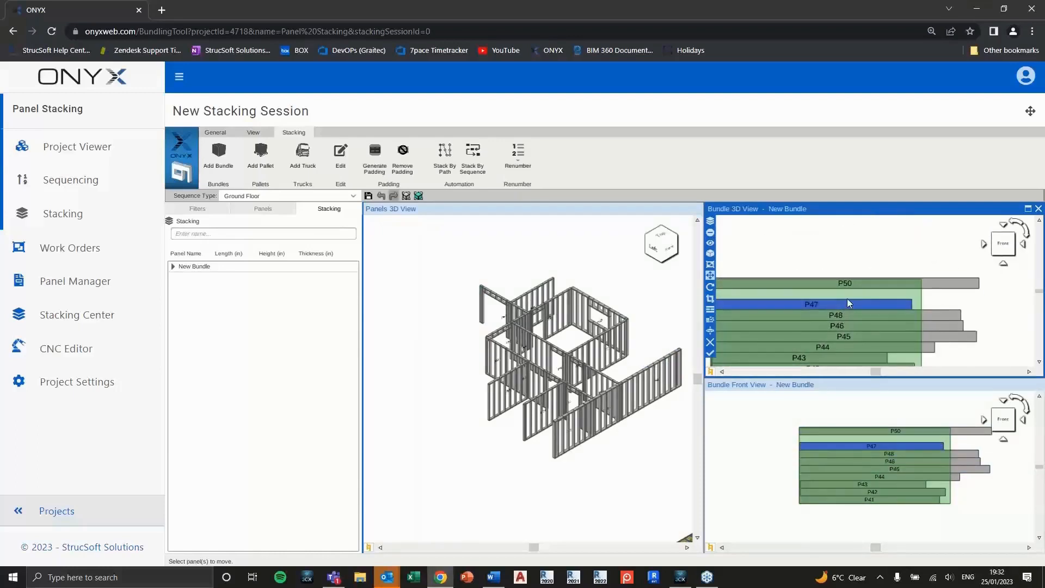
pyautogui.click(851, 298)
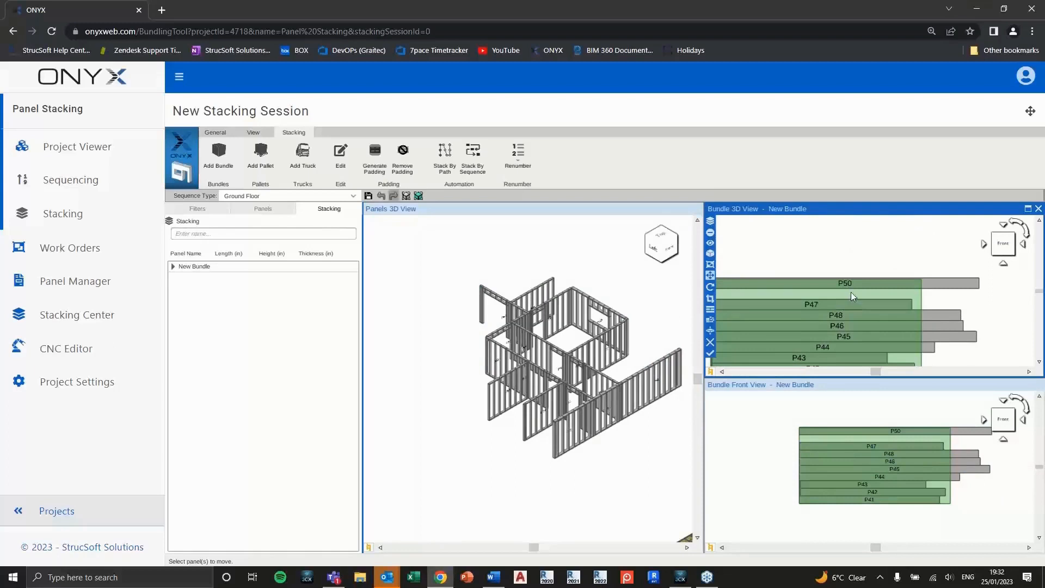
# Add a Padding false panel to the bundle and lower it into the empty layer between P50 and P47.
pyautogui.scroll(-1, 901, 251)
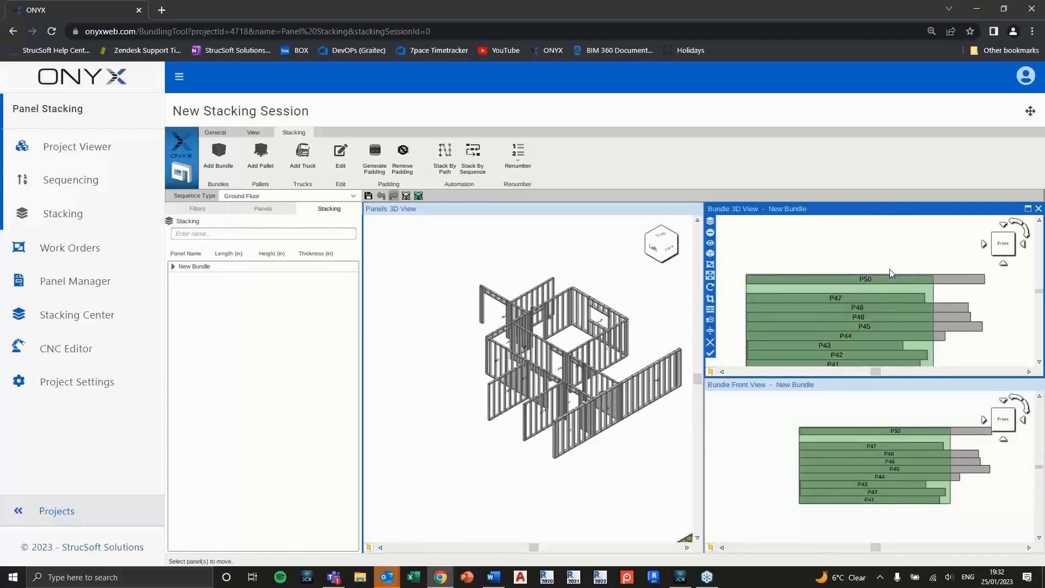
pyautogui.click(711, 253)
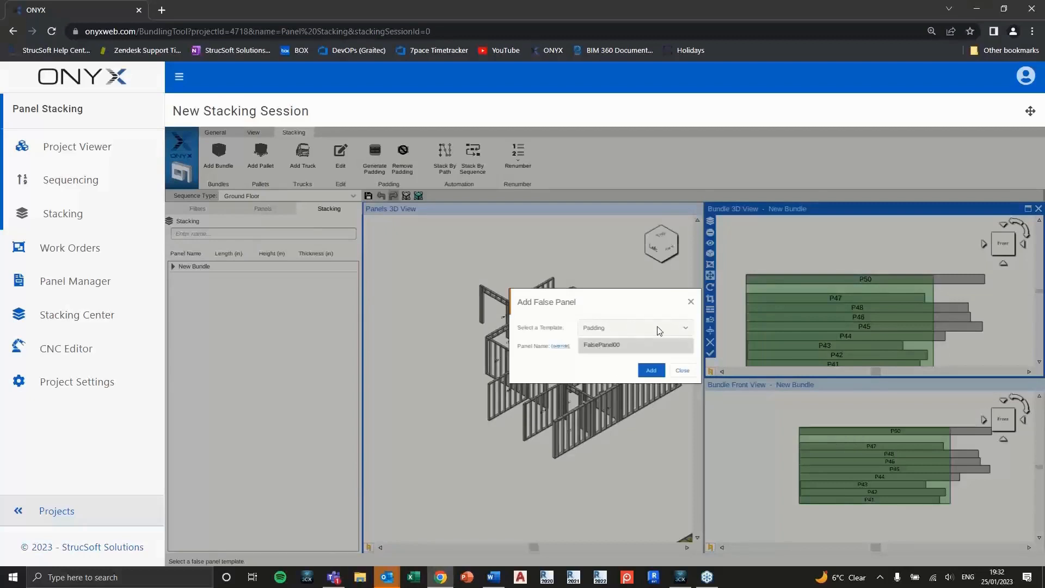
pyautogui.click(651, 370)
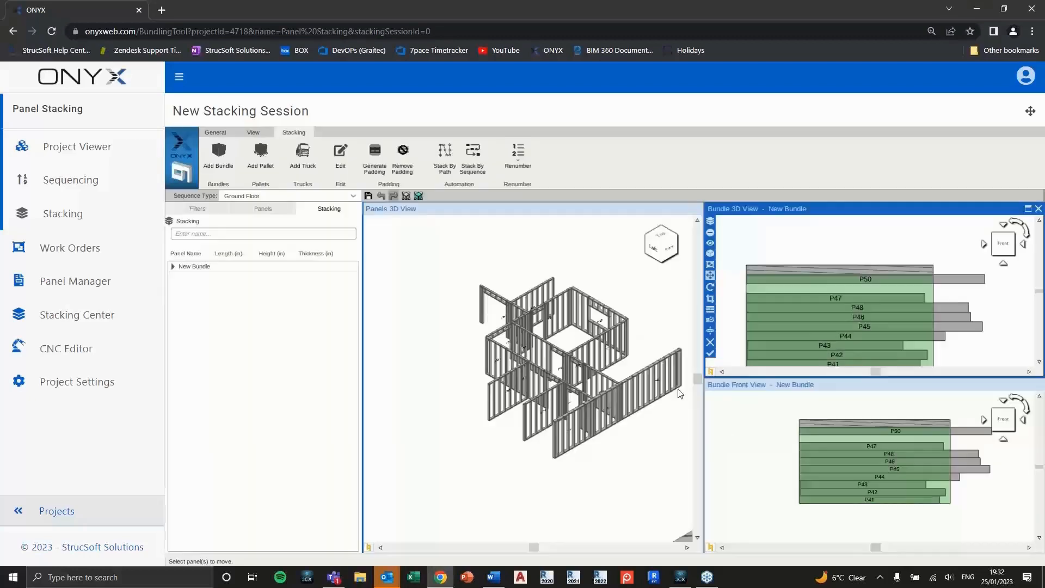
pyautogui.click(889, 268)
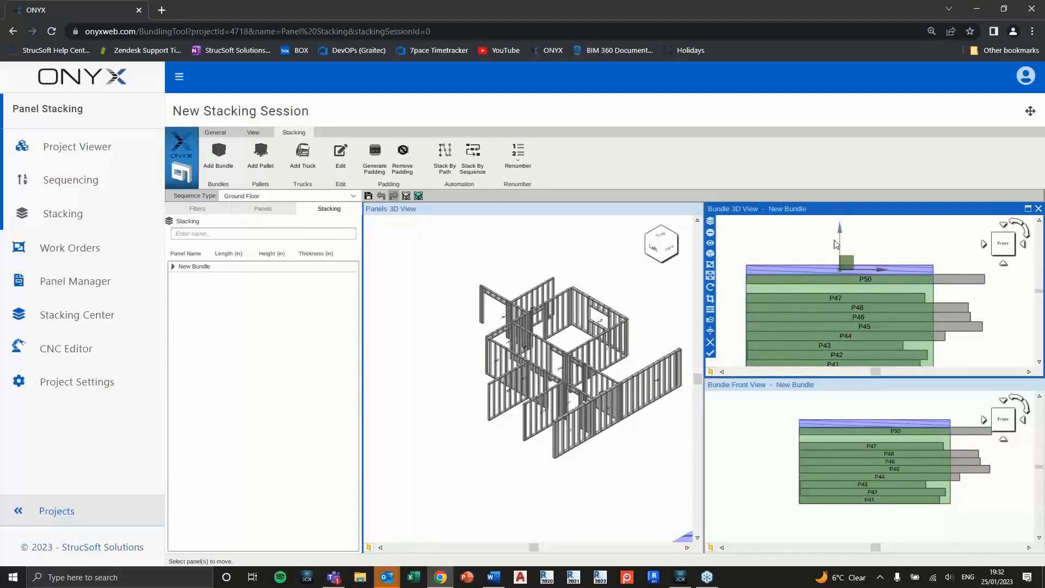
pyautogui.moveTo(841, 237); pyautogui.dragTo(840, 254)
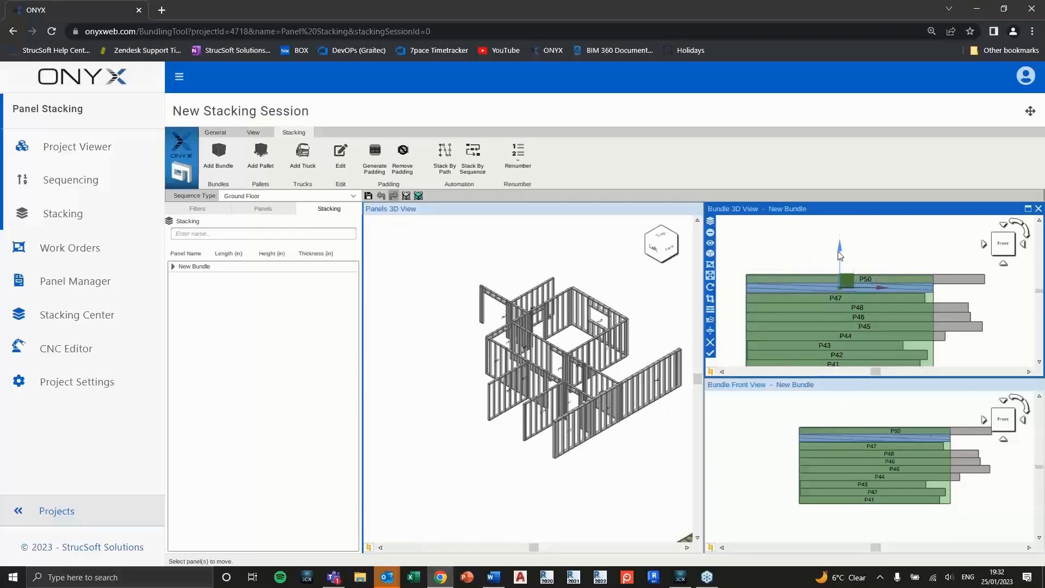
# Move the false panel freely above the stack and return it between P50 and P47, flush with the bundle's edge.
pyautogui.click(1012, 235)
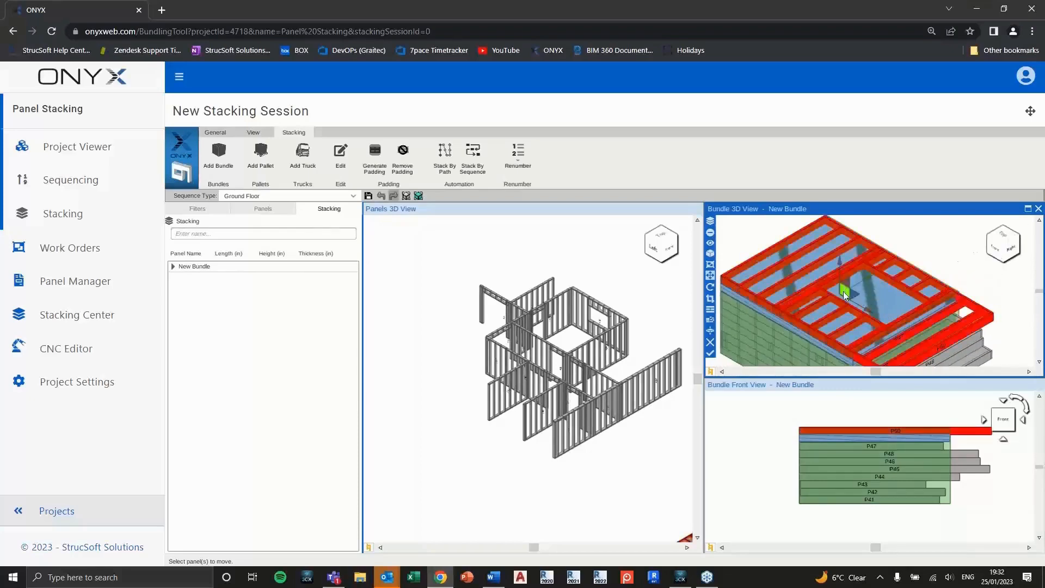
pyautogui.moveTo(844, 293); pyautogui.dragTo(878, 276)
pyautogui.click(995, 249)
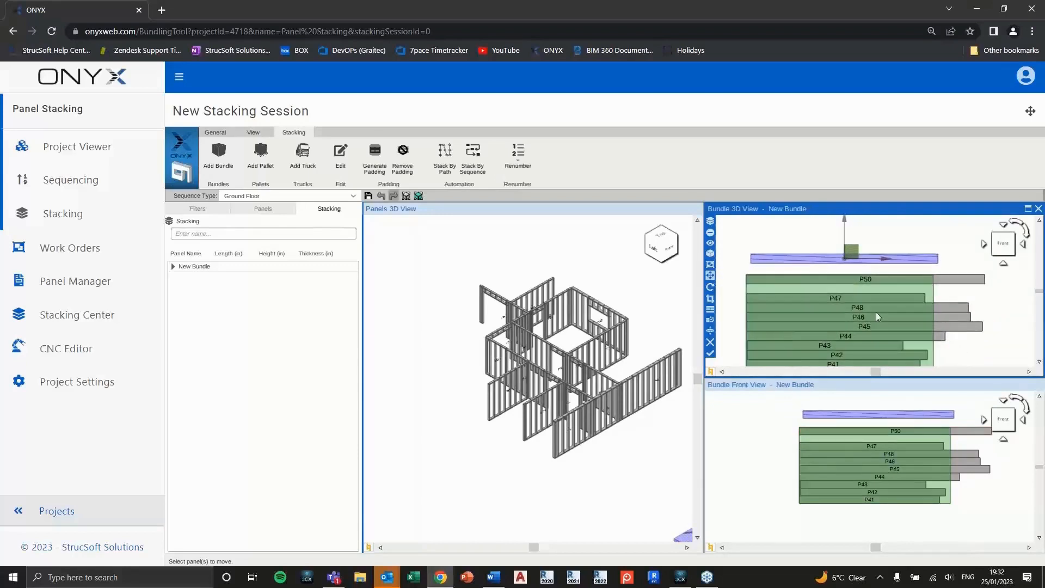
pyautogui.moveTo(845, 227); pyautogui.dragTo(847, 252)
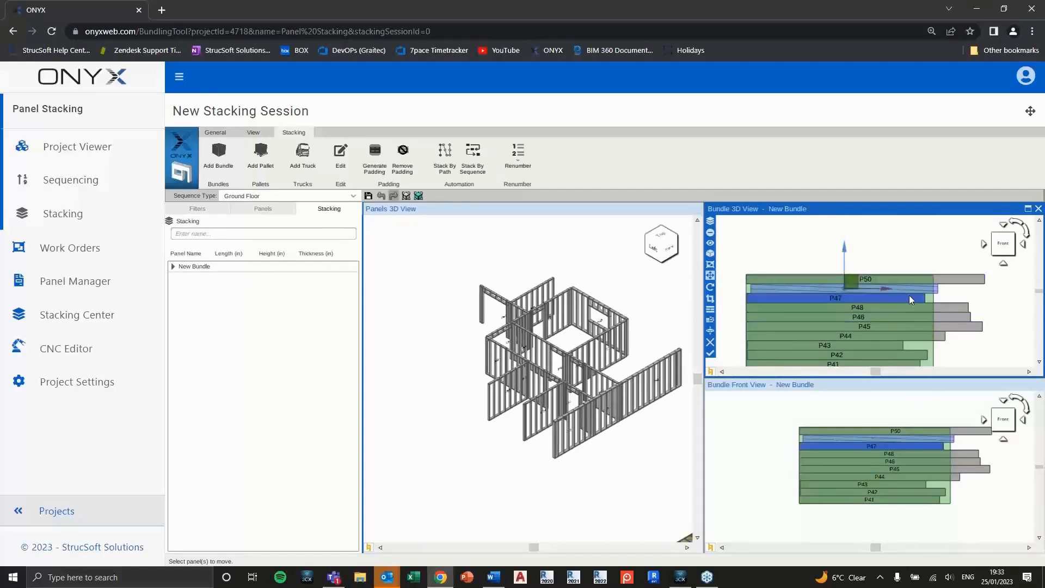
pyautogui.moveTo(883, 289); pyautogui.dragTo(878, 289)
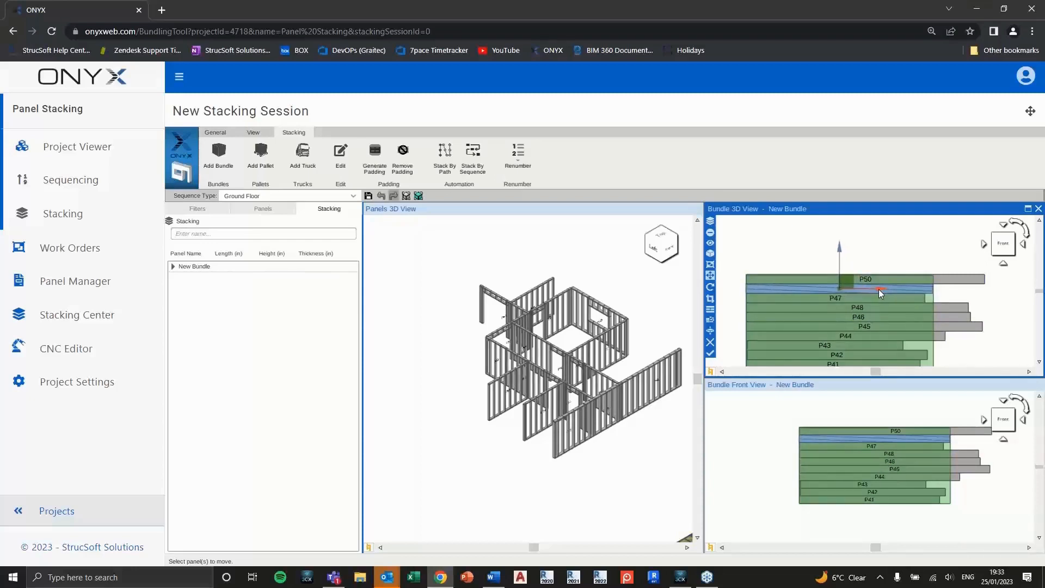
pyautogui.click(903, 250)
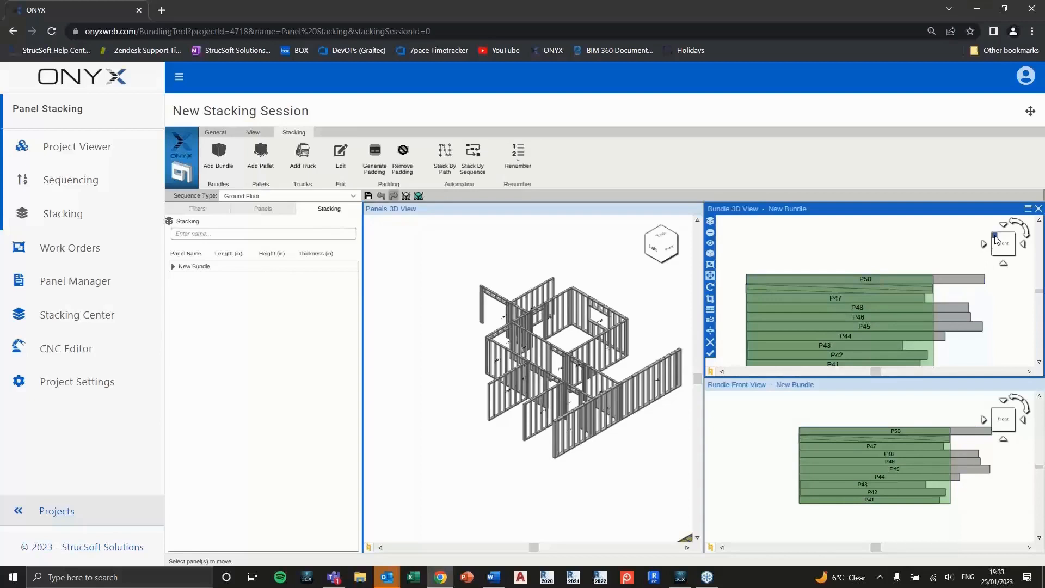
# Try single and box selection on the stacked panels, finishing with P50, the false panel and P47 selected.
pyautogui.click(709, 269)
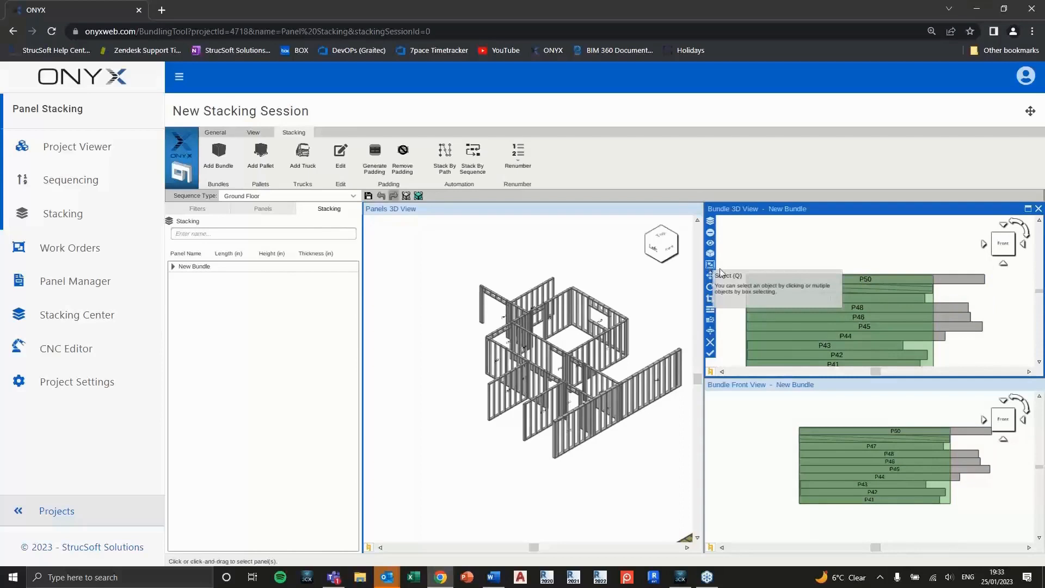
pyautogui.click(911, 278)
pyautogui.click(901, 297)
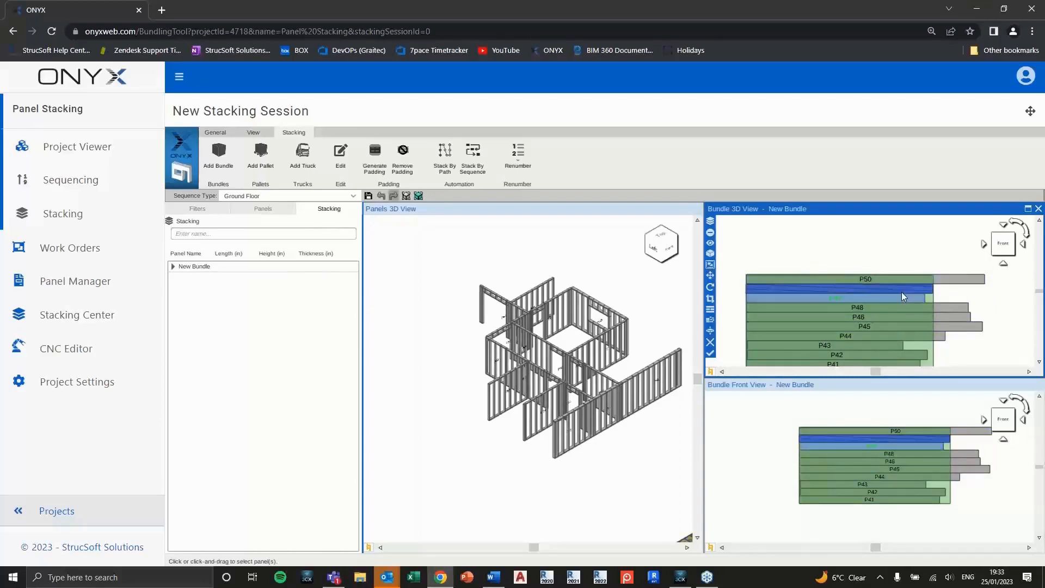
pyautogui.click(868, 289)
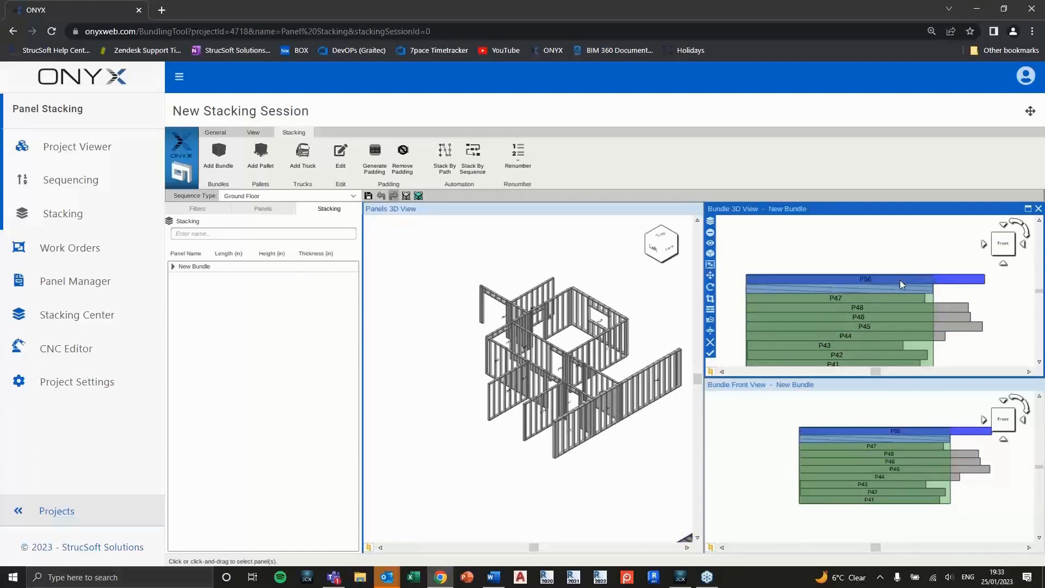
pyautogui.click(948, 278)
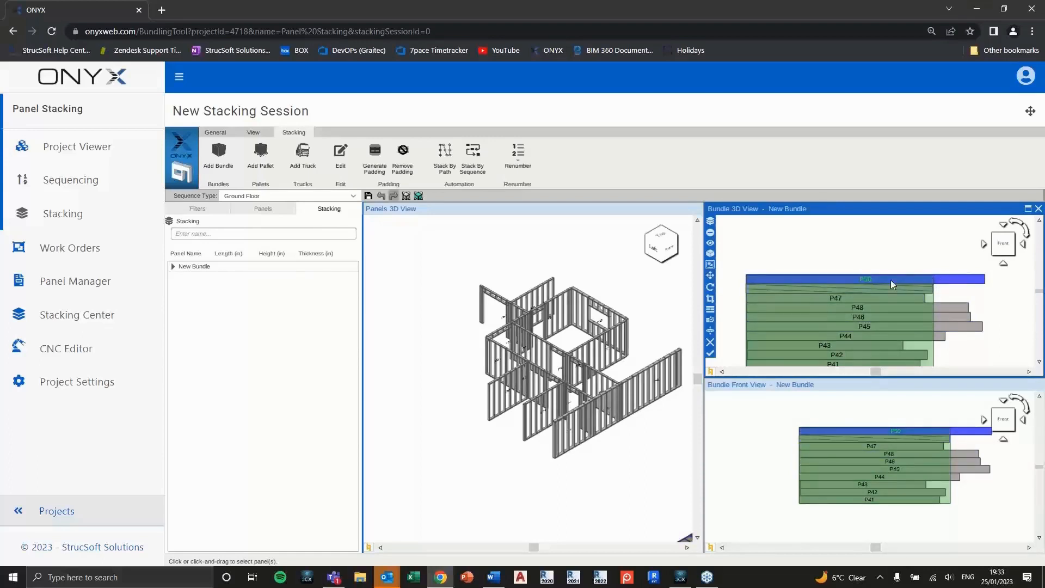
pyautogui.moveTo(935, 246); pyautogui.dragTo(753, 347)
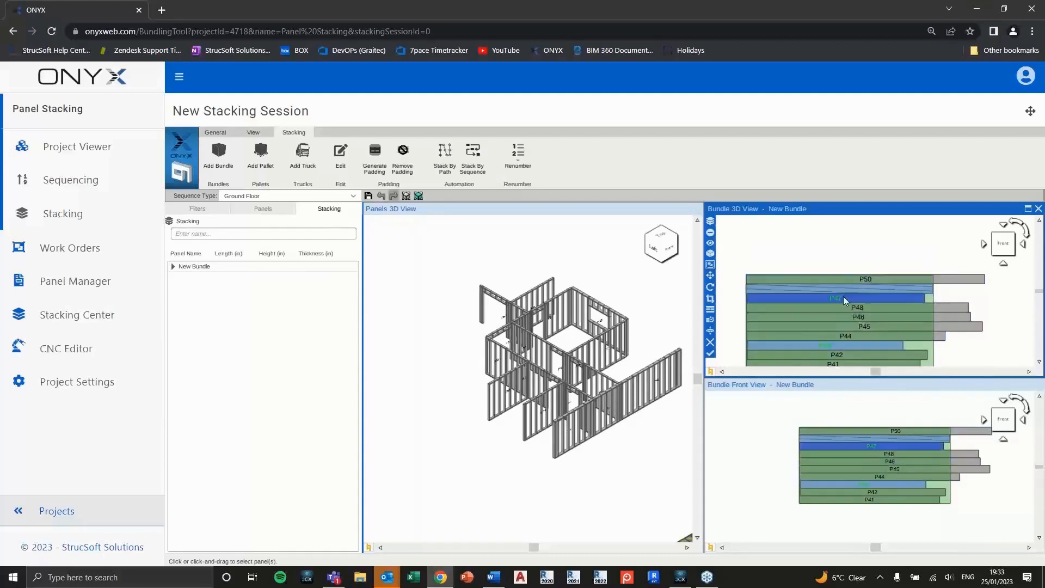
pyautogui.click(923, 289)
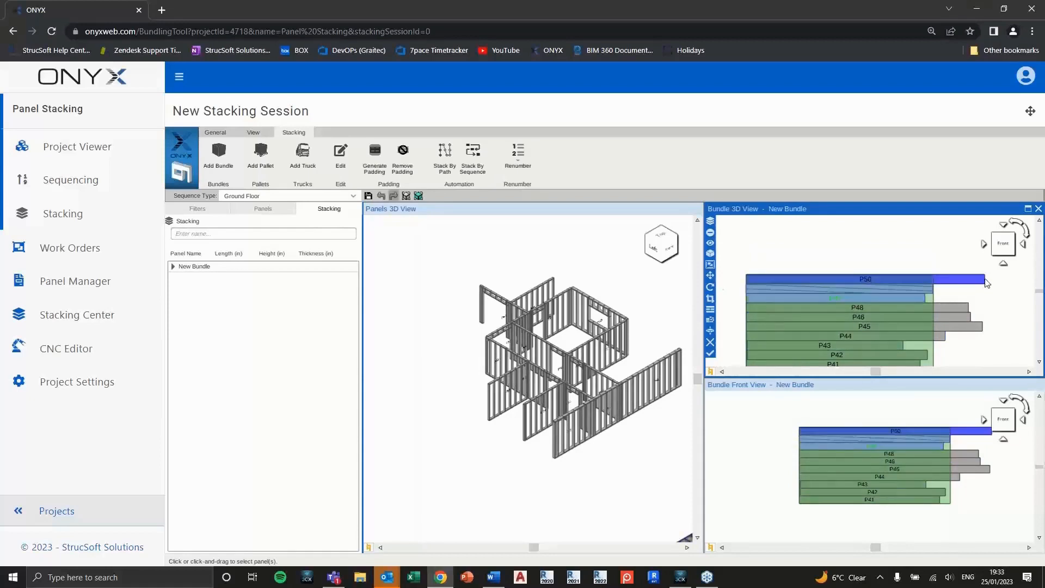
# Rotate the selected P50, false panel and P47 repeatedly about the vertical axis until they regain their original orientation.
pyautogui.click(710, 286)
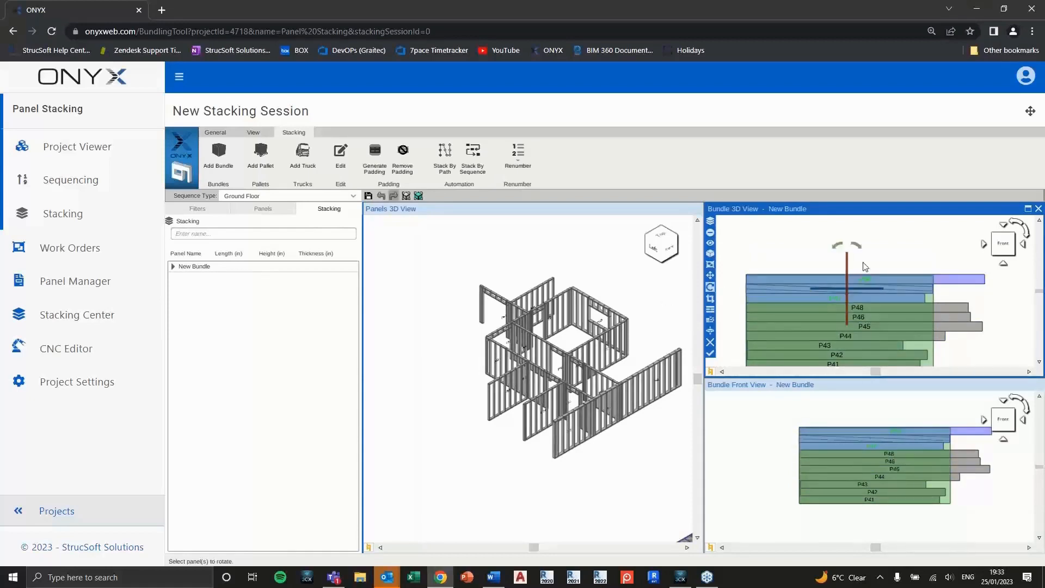
pyautogui.click(857, 244)
pyautogui.click(859, 245)
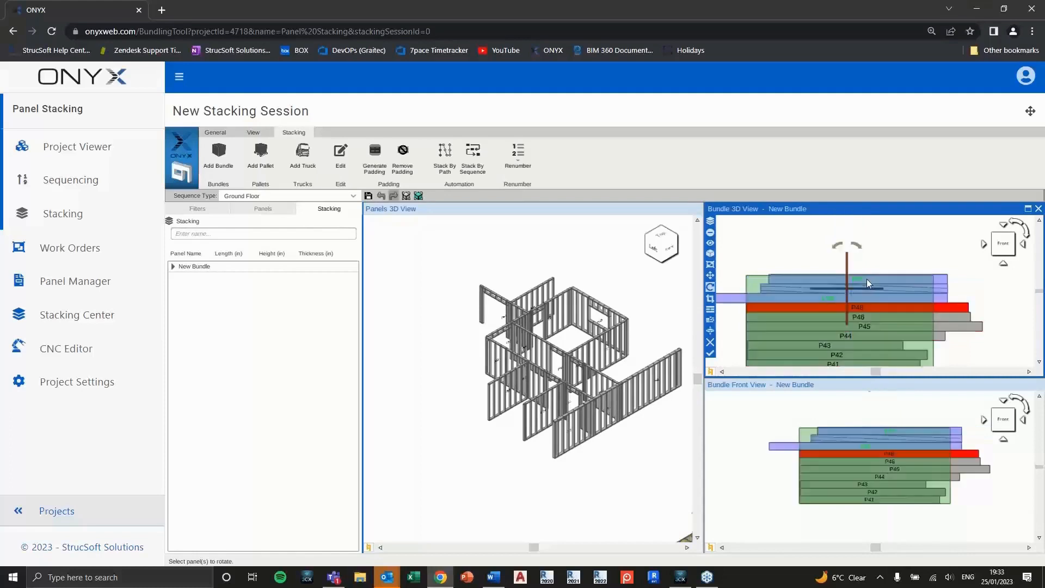
pyautogui.click(858, 246)
pyautogui.click(862, 248)
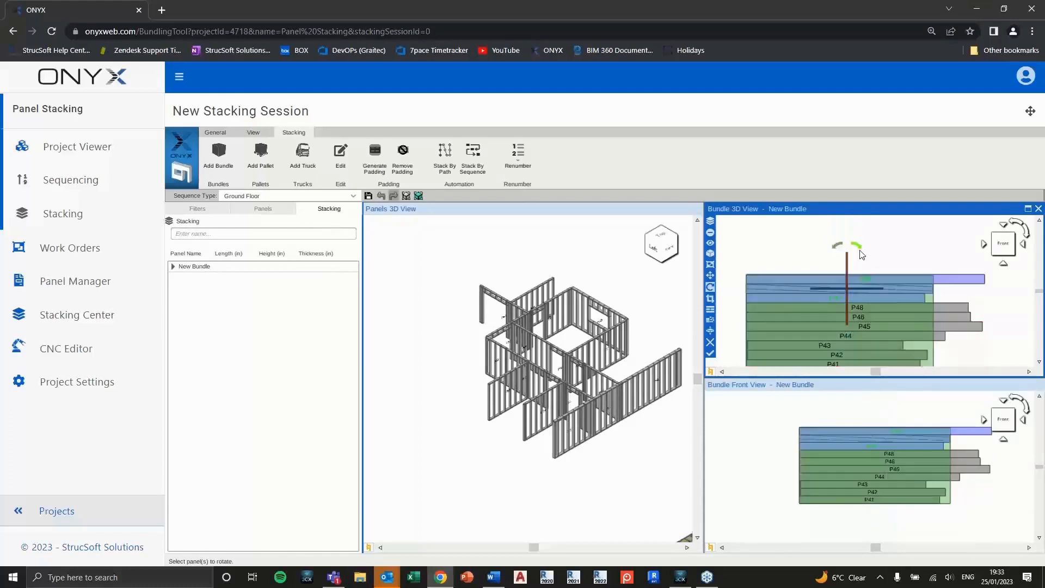
# Select only P50 for rotation and examine its rotation handles from isometric and front views, leaving it deselected.
pyautogui.click(920, 259)
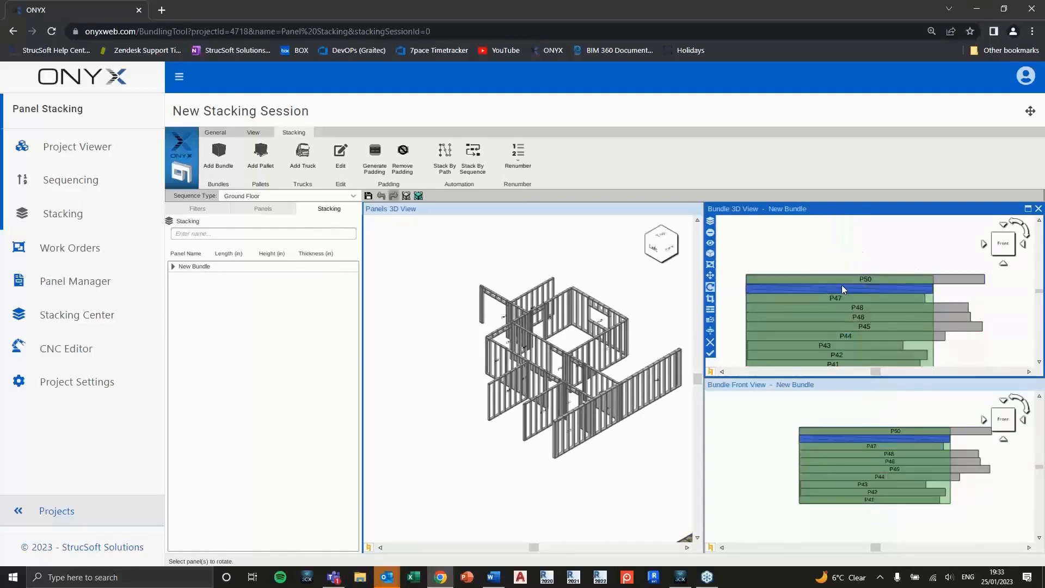
pyautogui.click(925, 277)
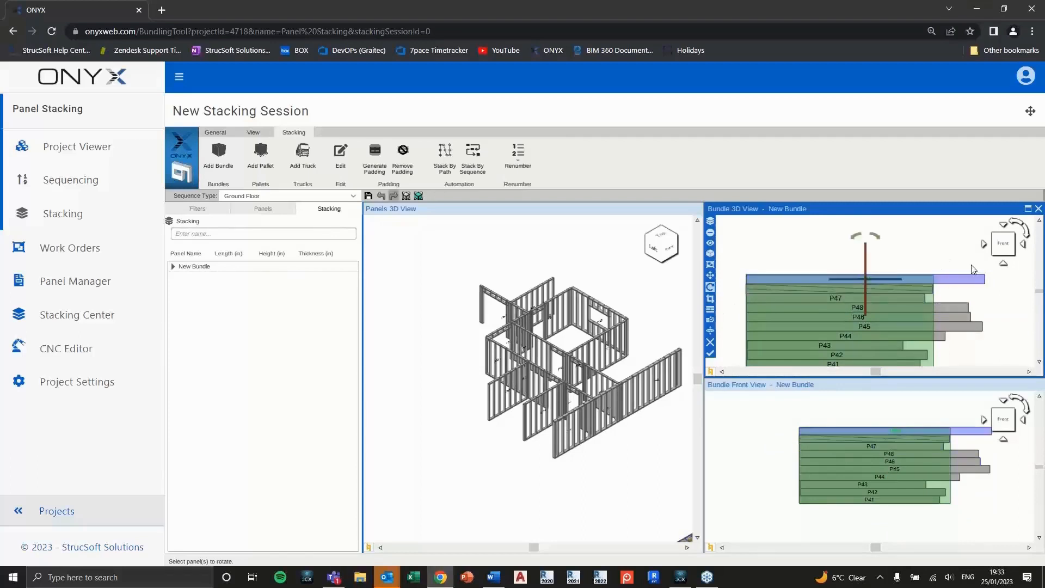
pyautogui.click(1002, 238)
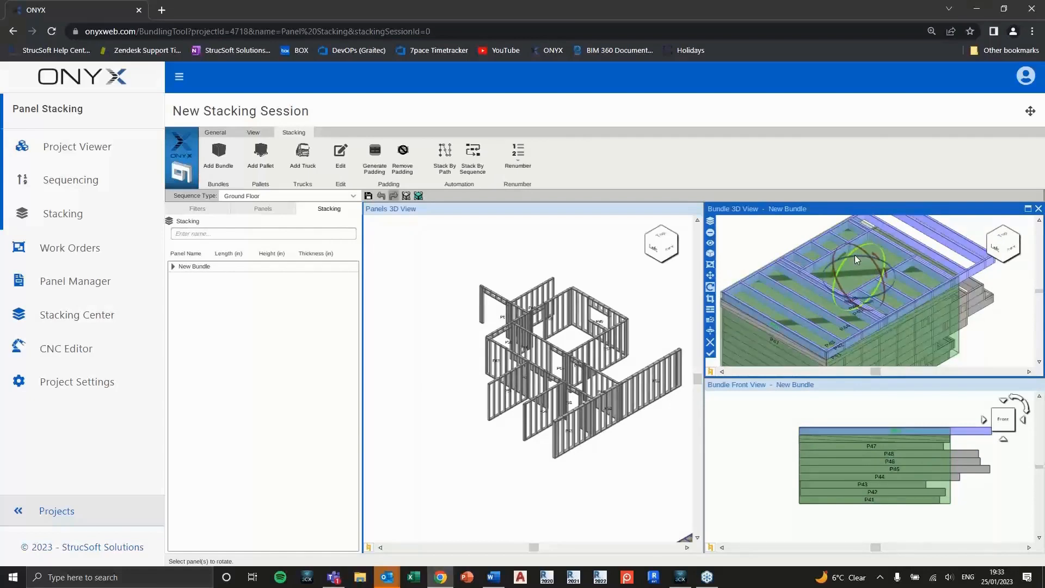
pyautogui.click(1011, 248)
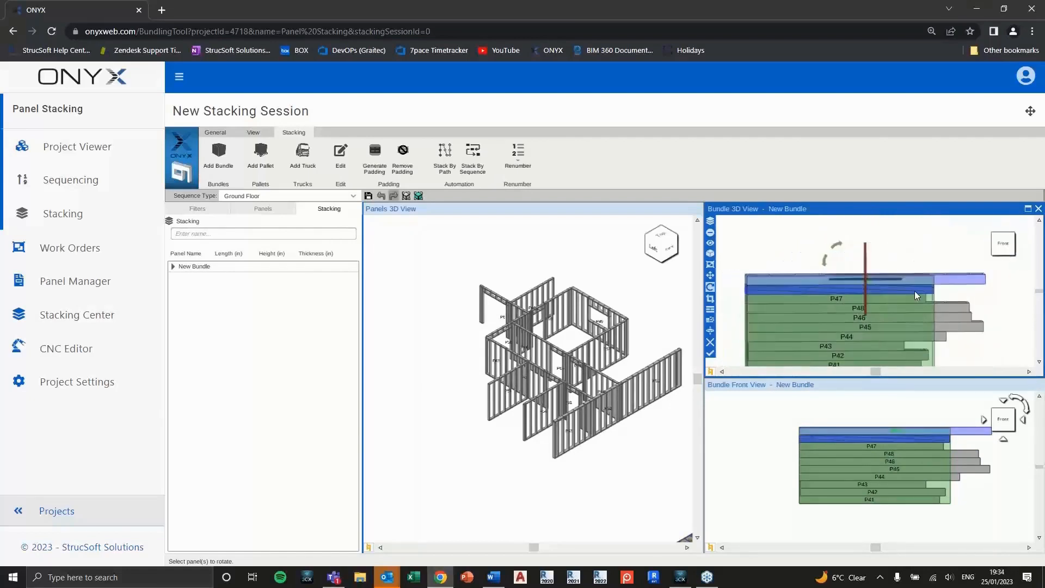
pyautogui.click(996, 237)
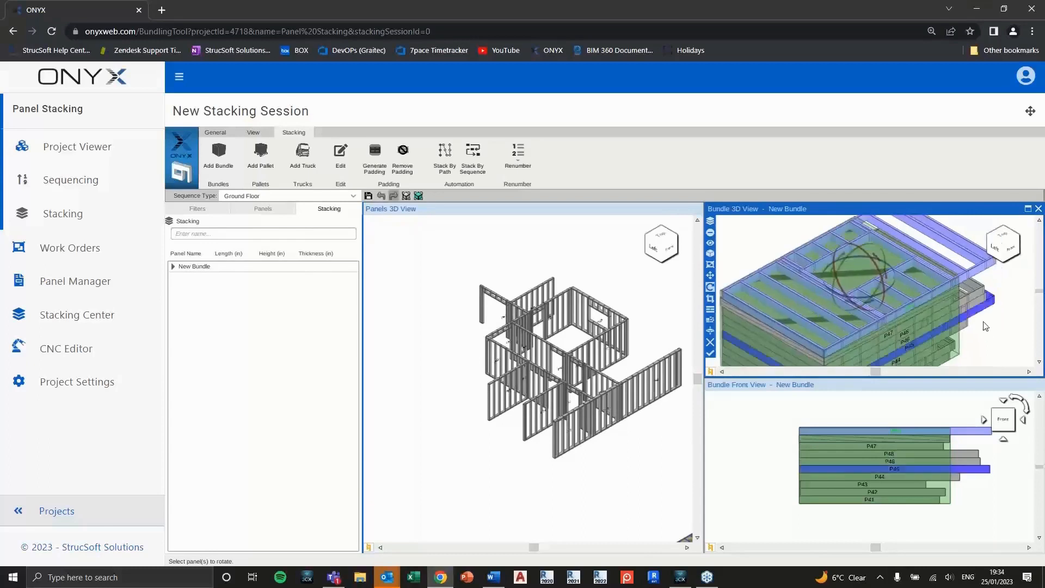
pyautogui.click(899, 418)
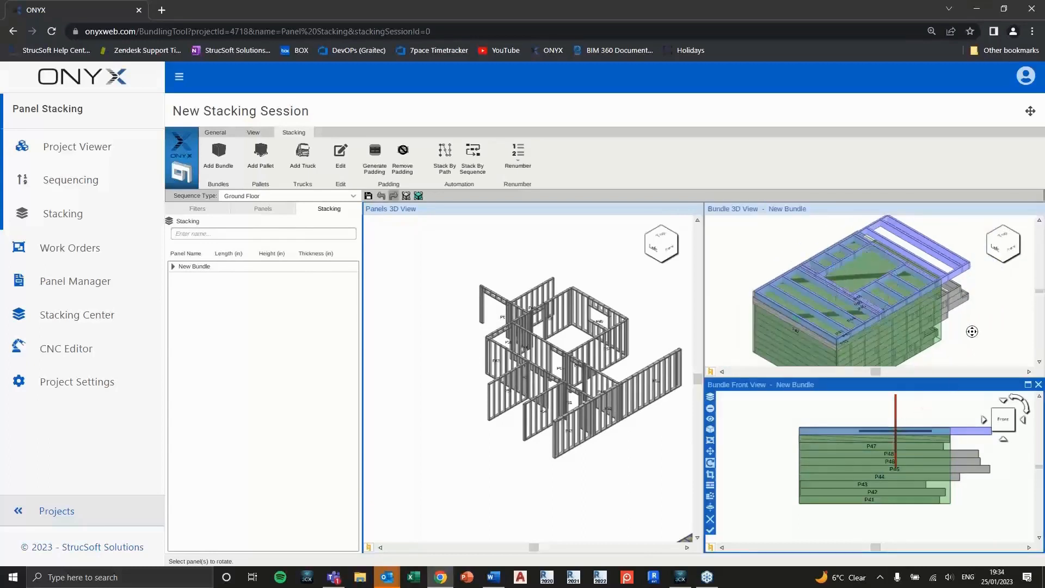
pyautogui.click(959, 321)
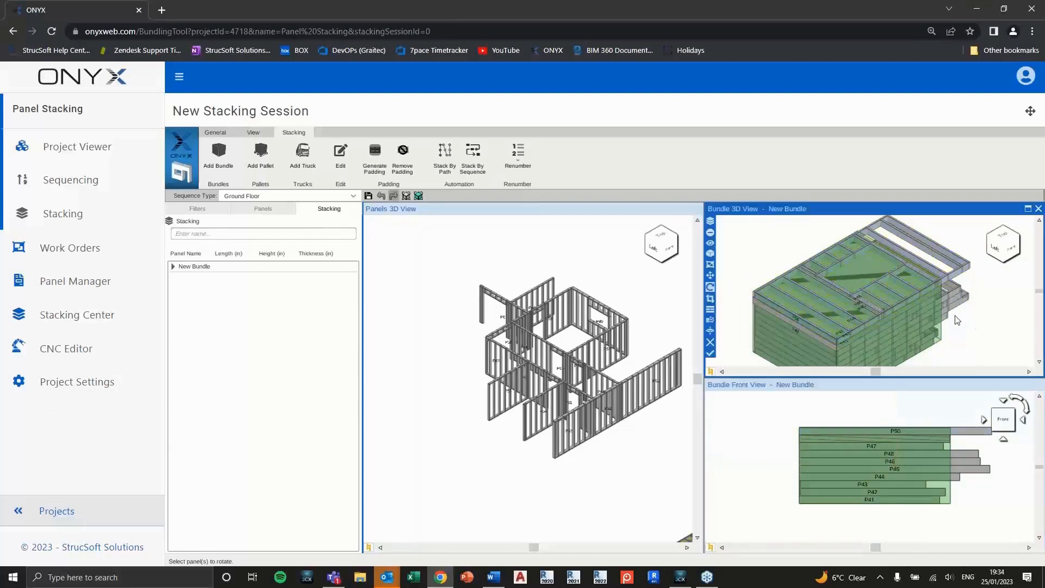
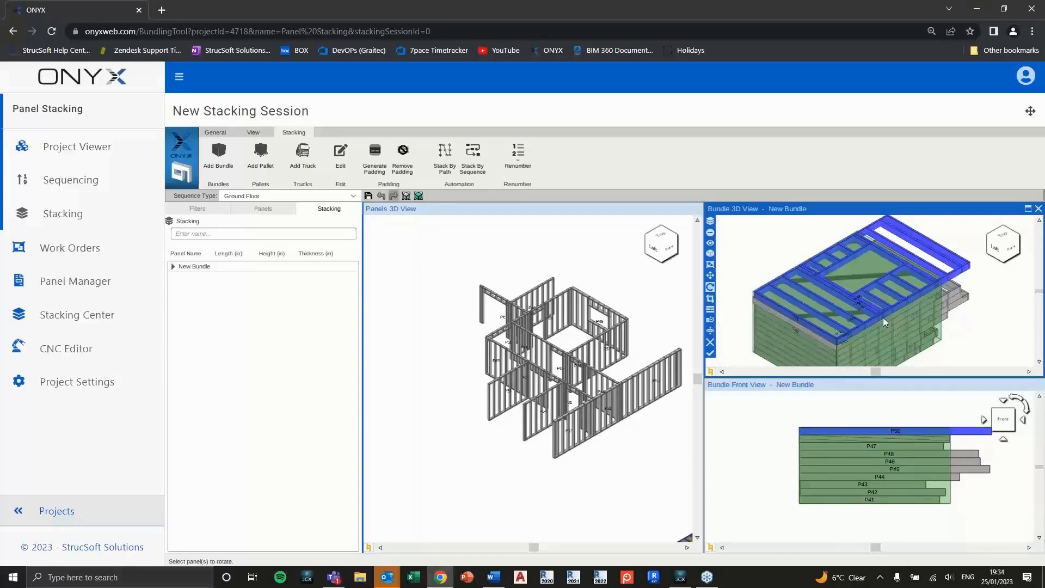
# Fit the bundle boundary to the full extent of its stacked panels and inspect it from the front.
pyautogui.click(711, 299)
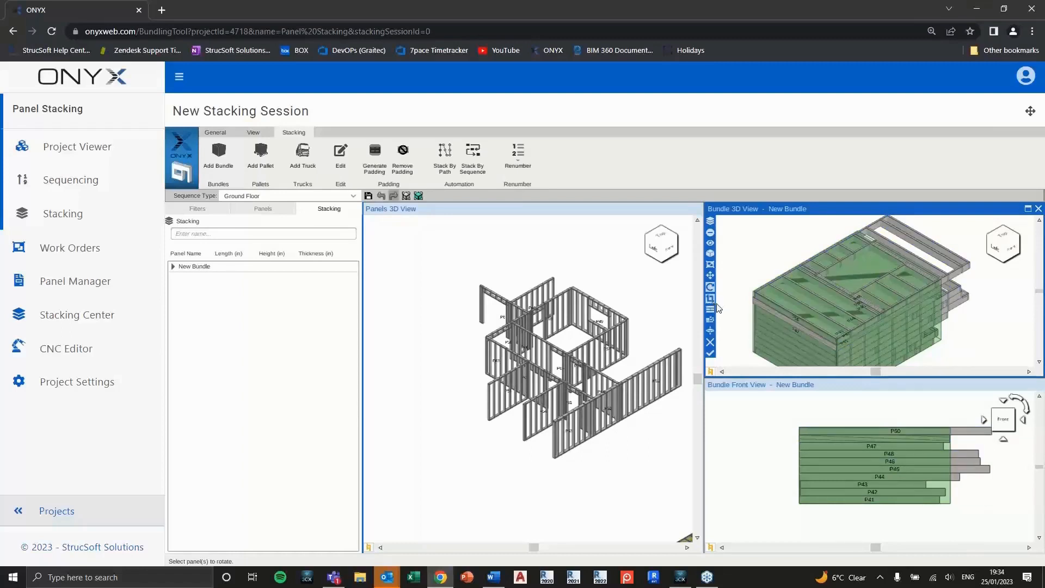
pyautogui.scroll(-4, 932, 324)
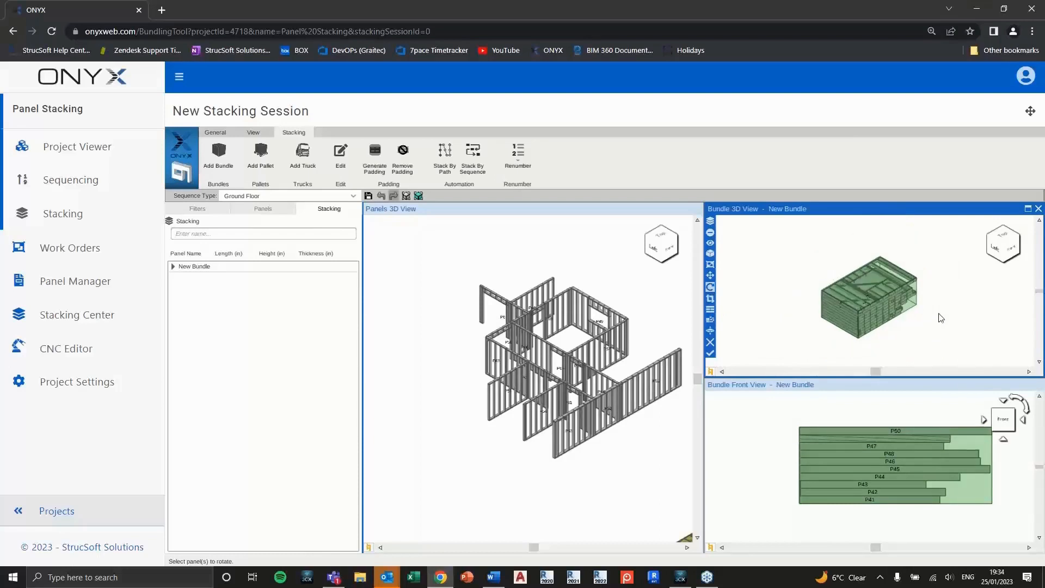
pyautogui.moveTo(940, 305); pyautogui.dragTo(925, 283)
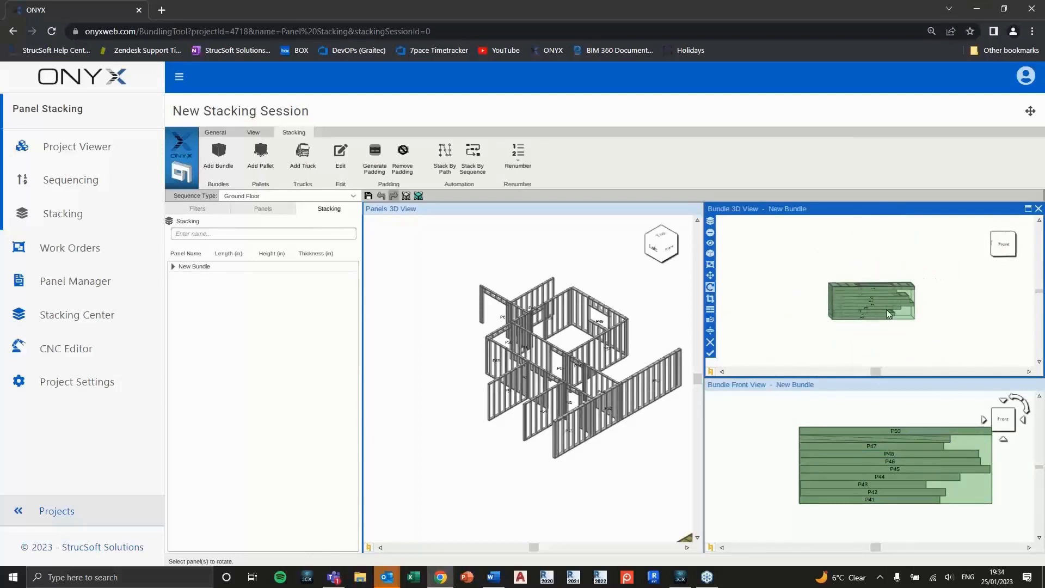
pyautogui.click(1003, 244)
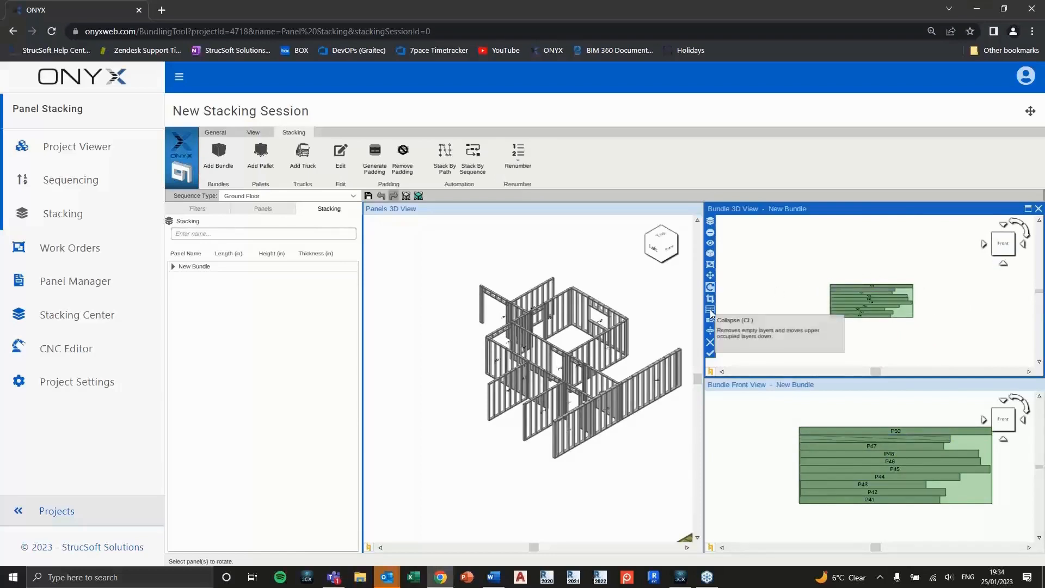
# Raise P50 and the false panel above the bundle, and collapse the empty layers to bring them back down.
pyautogui.click(903, 289)
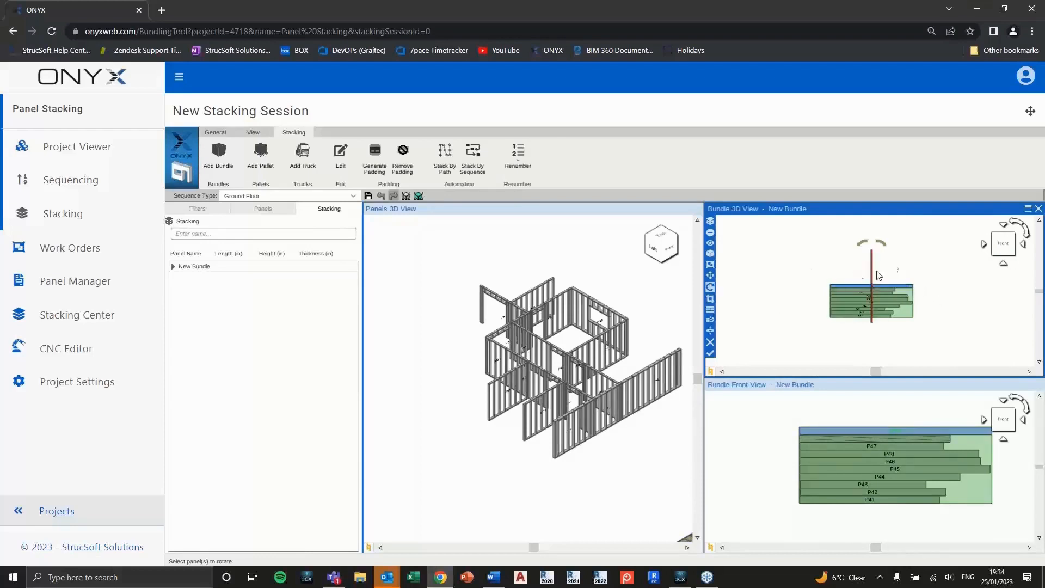
pyautogui.click(710, 275)
pyautogui.moveTo(876, 256); pyautogui.dragTo(876, 227)
pyautogui.click(885, 287)
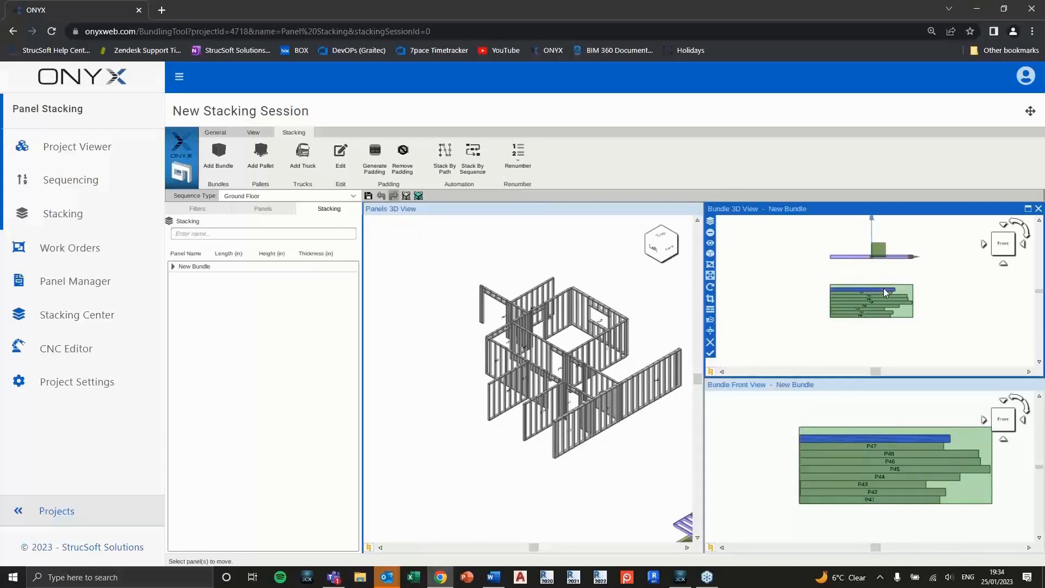
pyautogui.moveTo(863, 251); pyautogui.dragTo(864, 240)
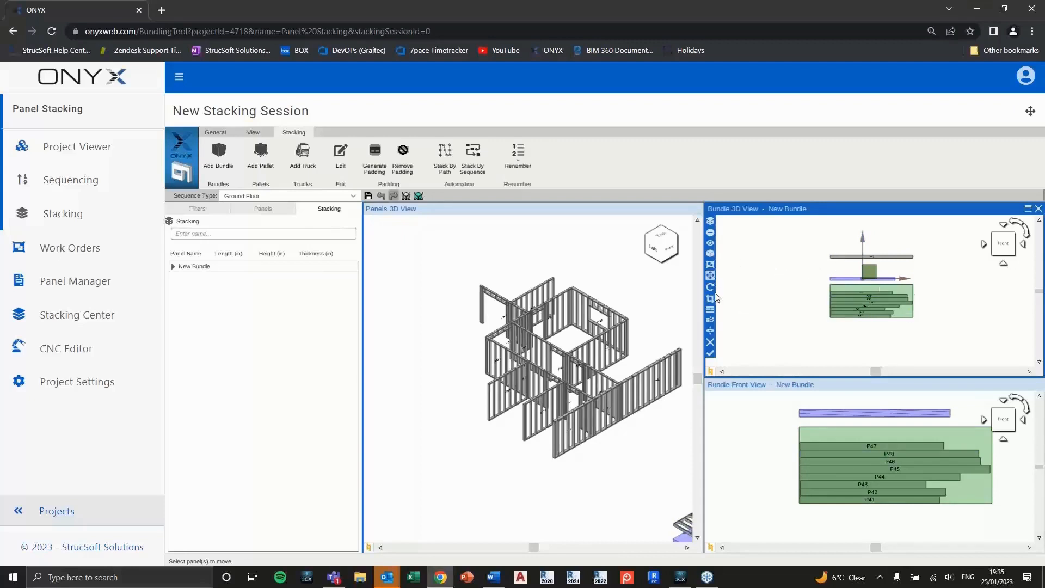
pyautogui.click(710, 309)
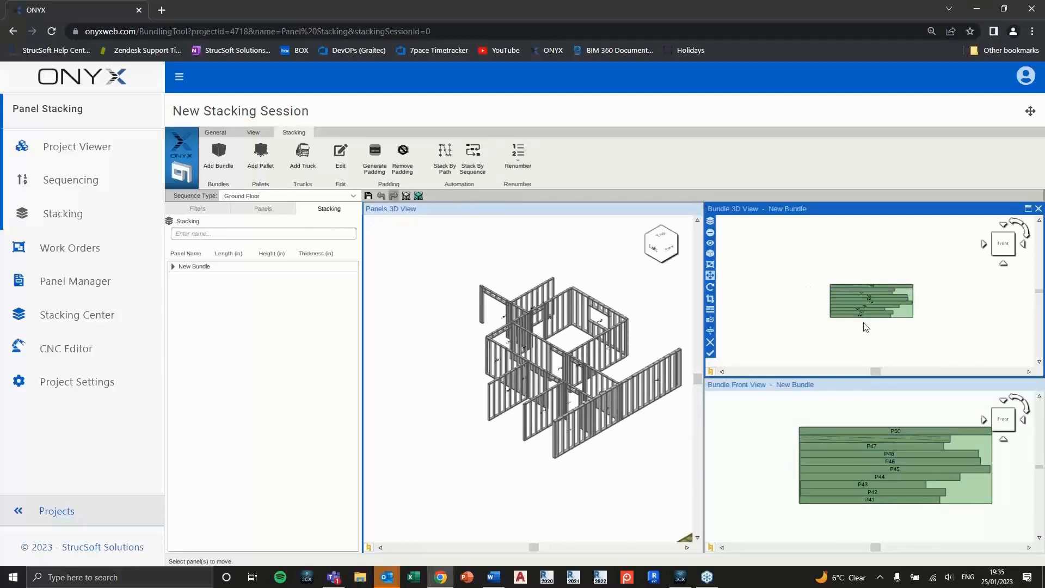
# Automatically rearrange the new bundle's panels using the default pyramid stacking method.
pyautogui.scroll(5, 884, 294)
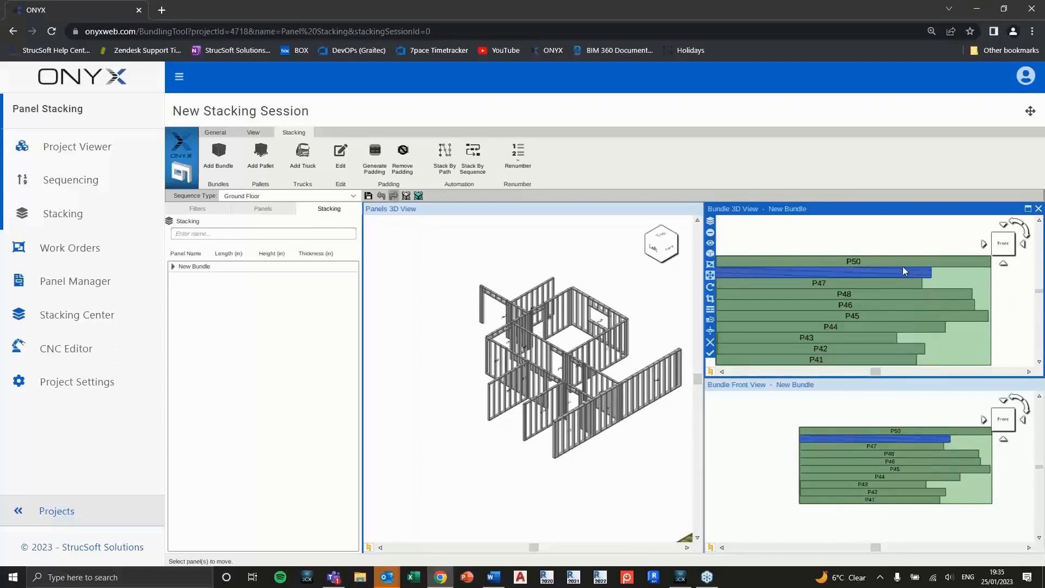
pyautogui.click(712, 320)
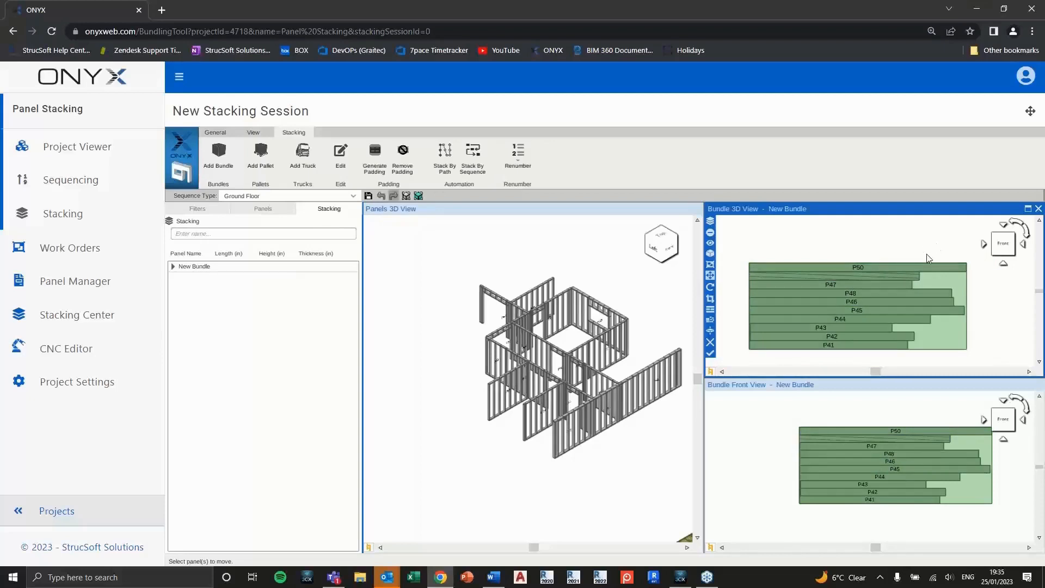
pyautogui.click(710, 326)
pyautogui.click(902, 294)
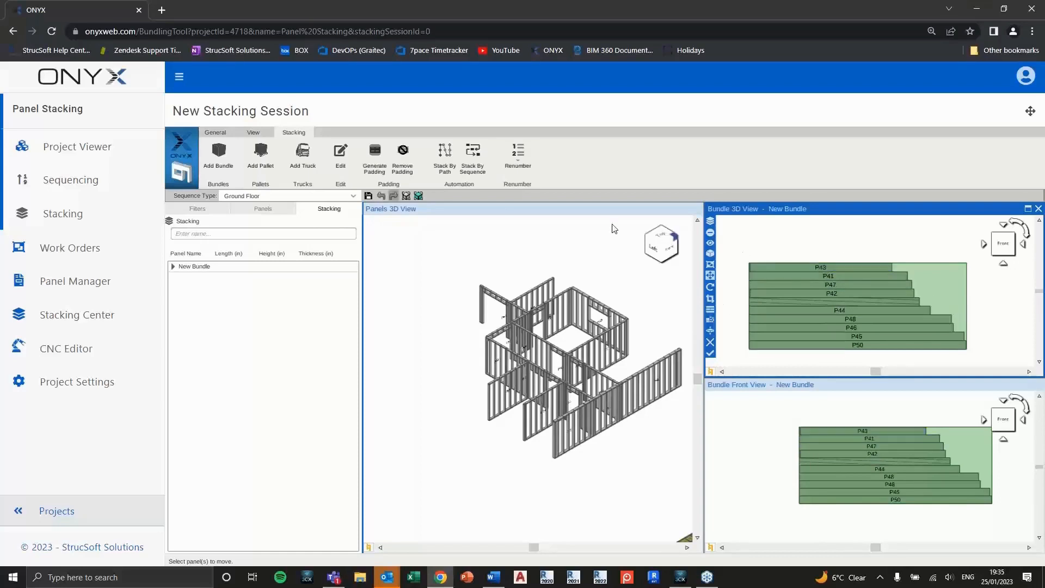
# Save the bundle stacking method as 3 Longest at the Bottom, shortest to longest, and restack the new bundle with it.
pyautogui.click(216, 133)
pyautogui.click(312, 168)
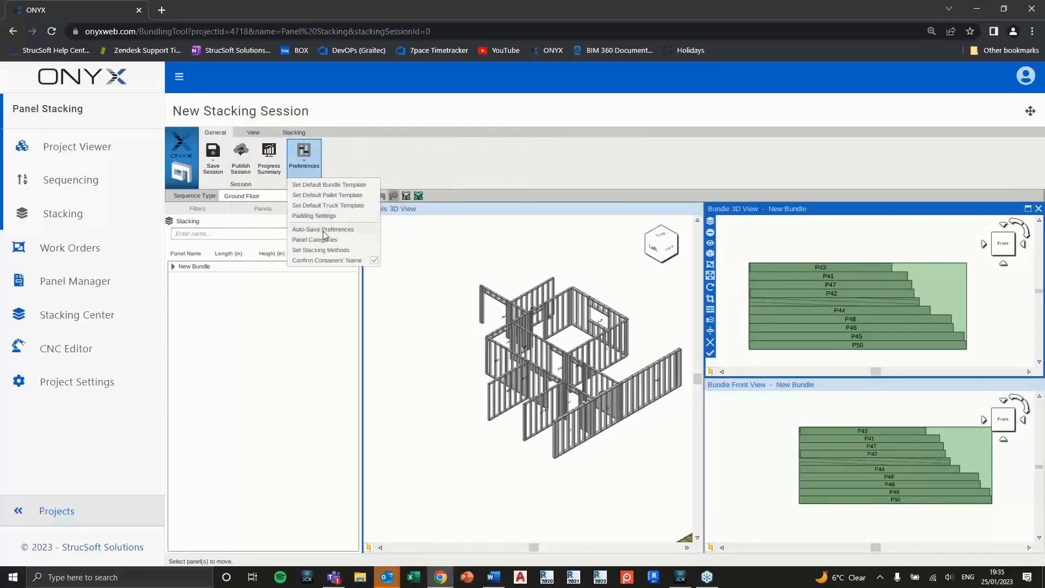
pyautogui.click(325, 250)
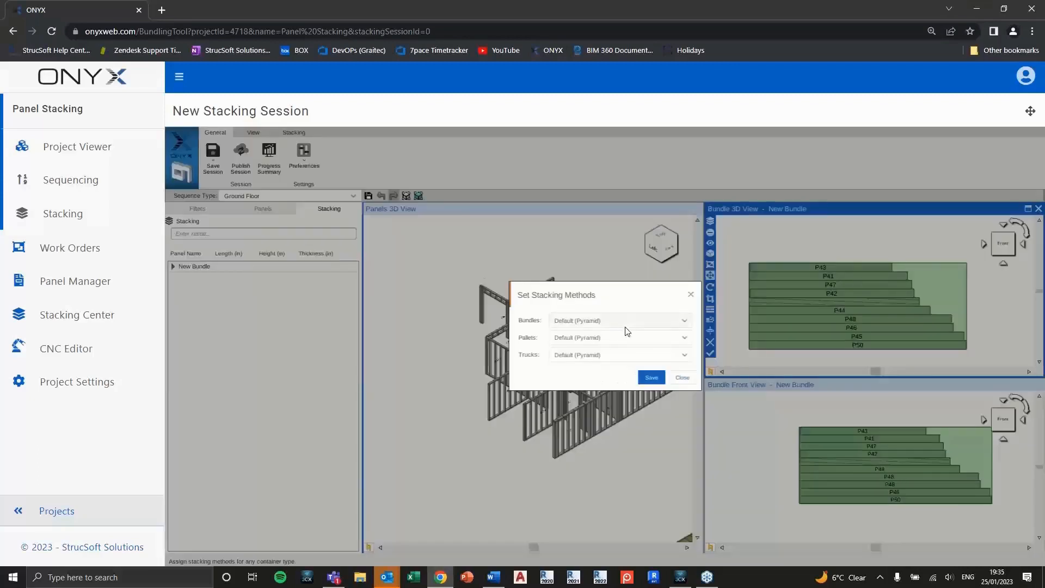
pyautogui.click(669, 323)
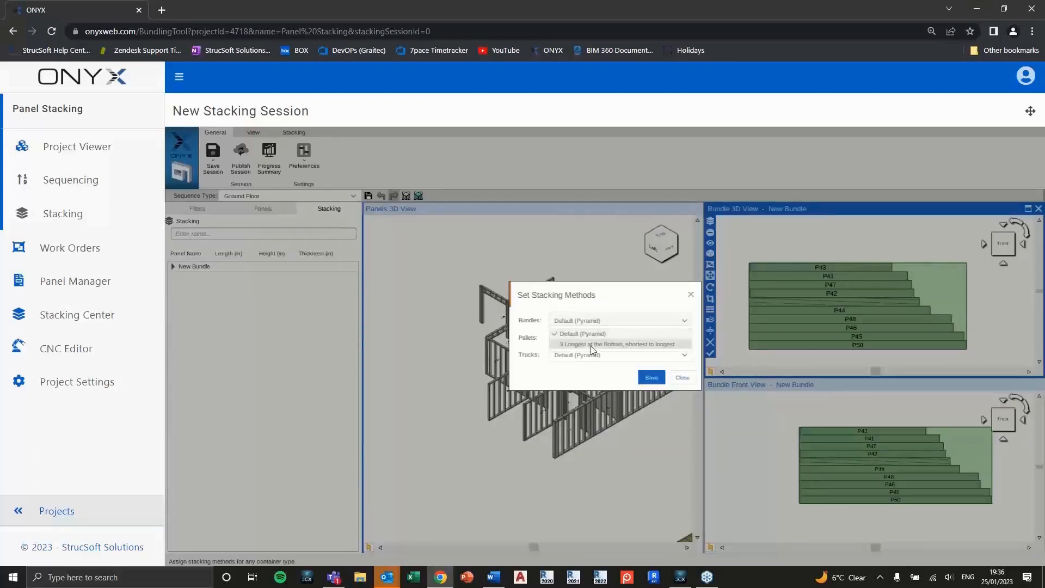
pyautogui.click(596, 347)
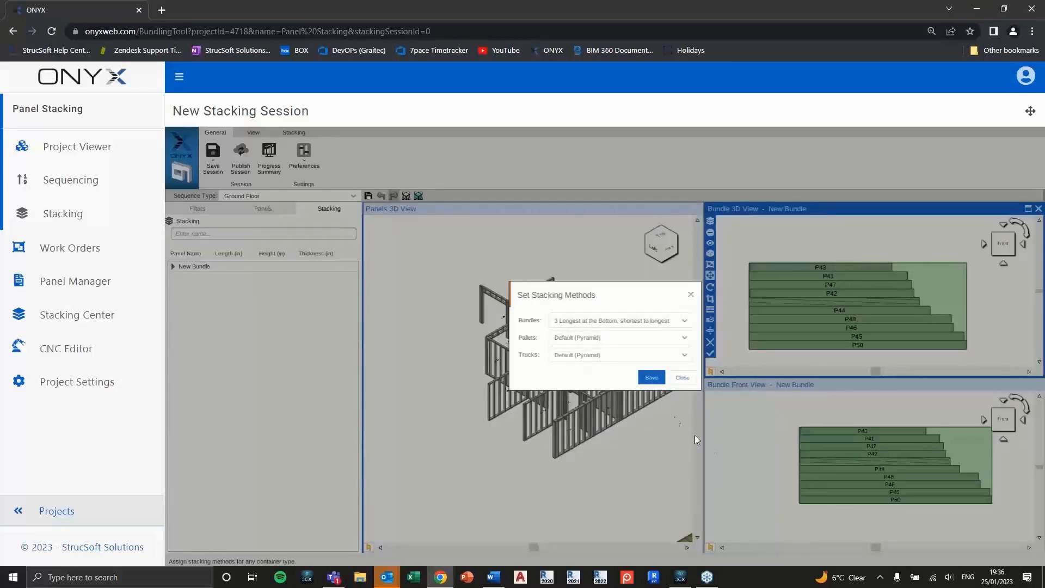
pyautogui.click(654, 378)
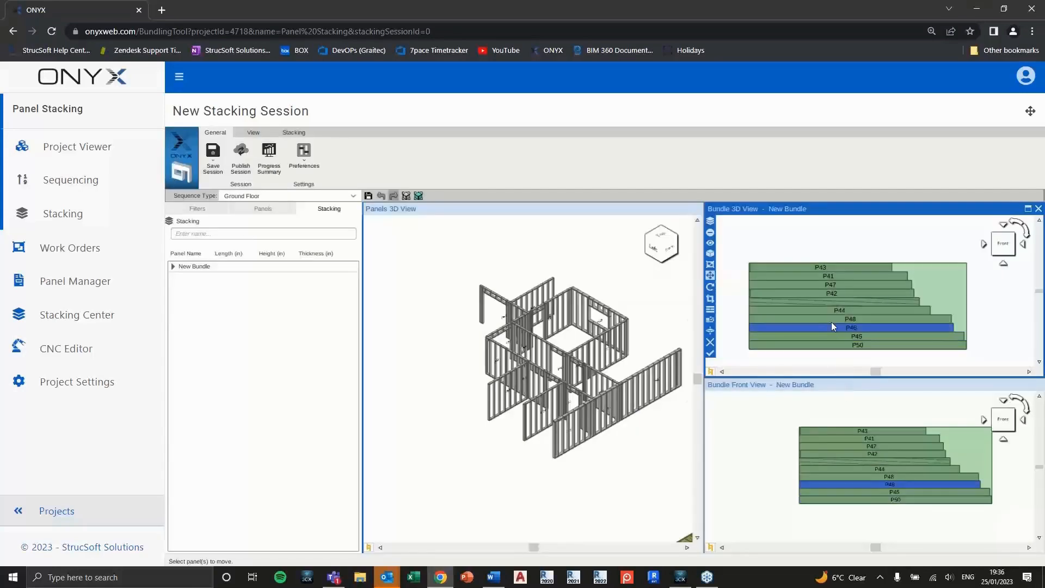
pyautogui.click(711, 320)
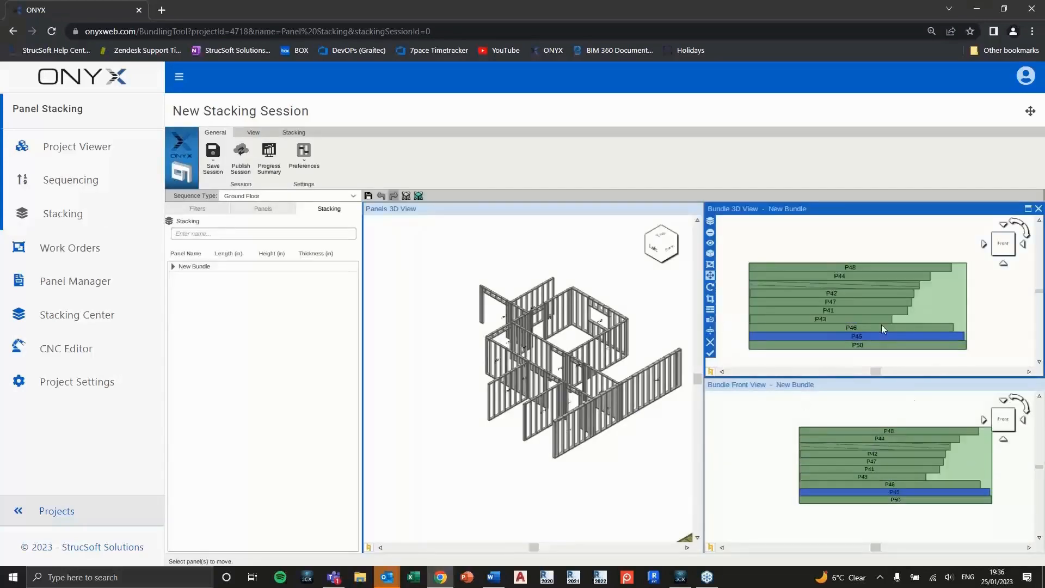
pyautogui.click(952, 337)
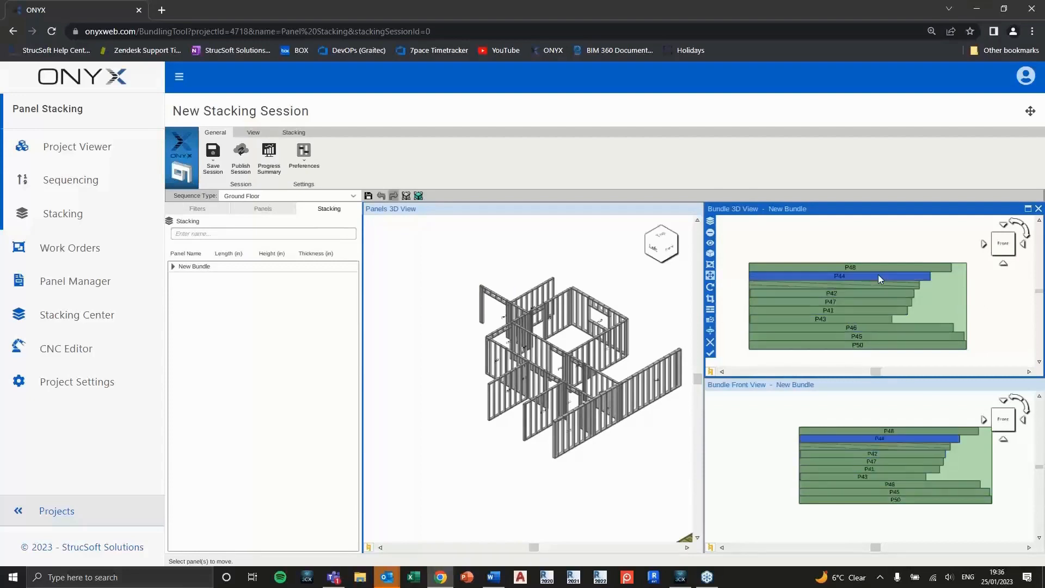
# Select P48, P44 and the false panel, and shift their stacking order so the false panel lies uppermost.
pyautogui.moveTo(912, 249); pyautogui.dragTo(907, 272)
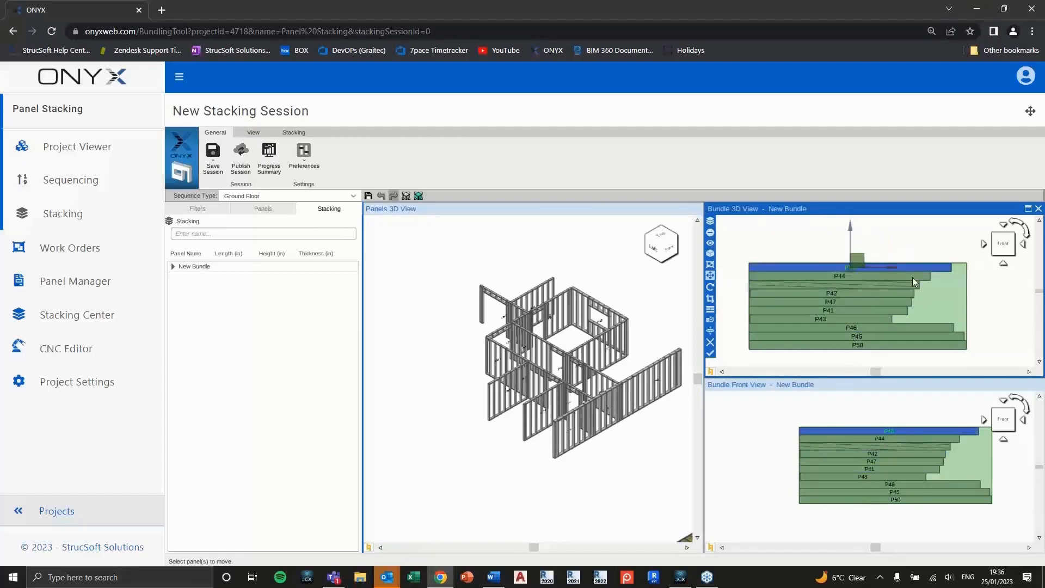
pyautogui.keyDown('ctrl'); pyautogui.click(893, 292); pyautogui.keyUp('ctrl')
pyautogui.click(903, 279)
pyautogui.click(900, 285)
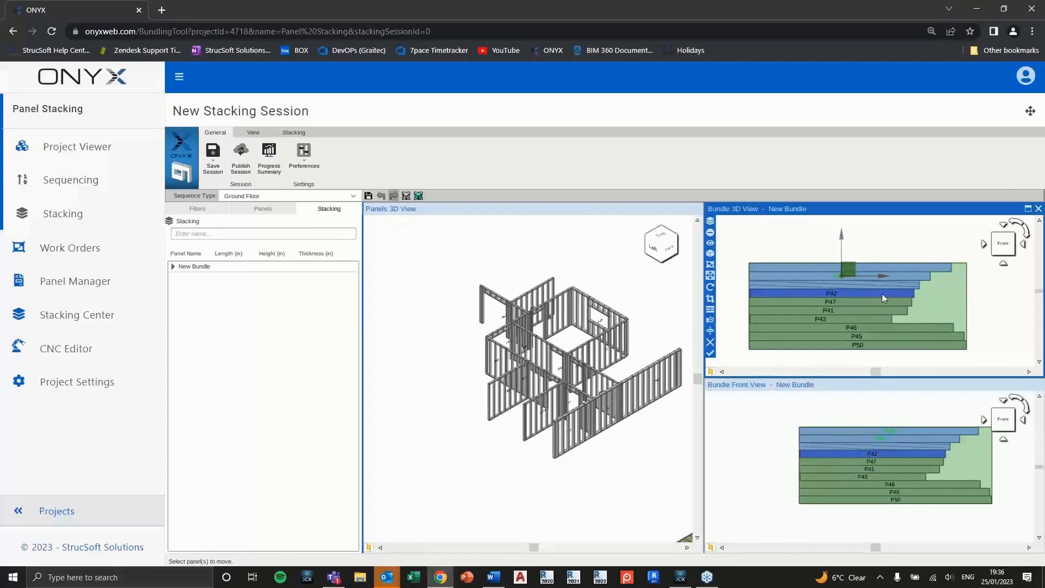
pyautogui.click(711, 331)
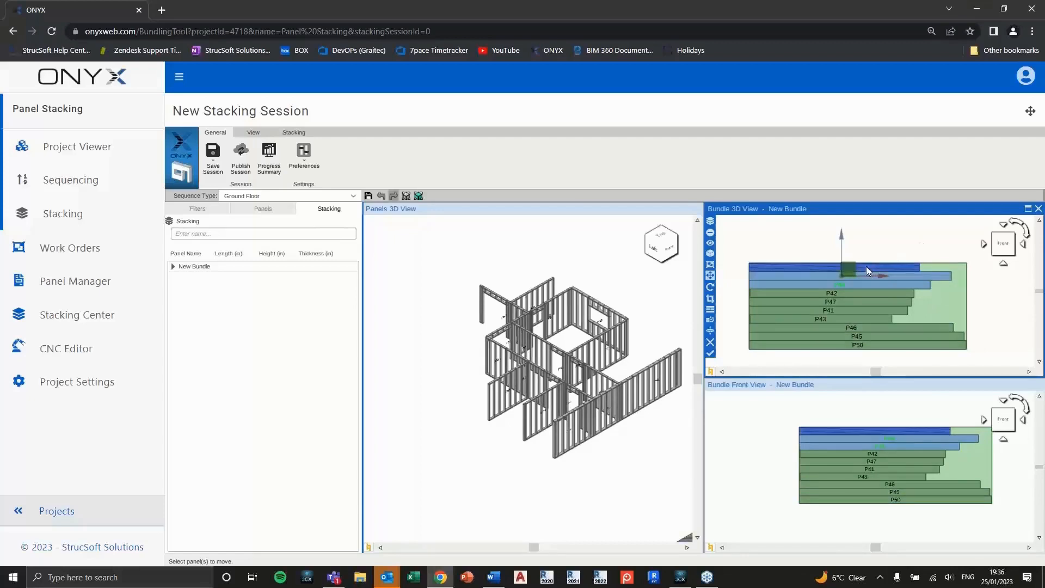
pyautogui.click(710, 354)
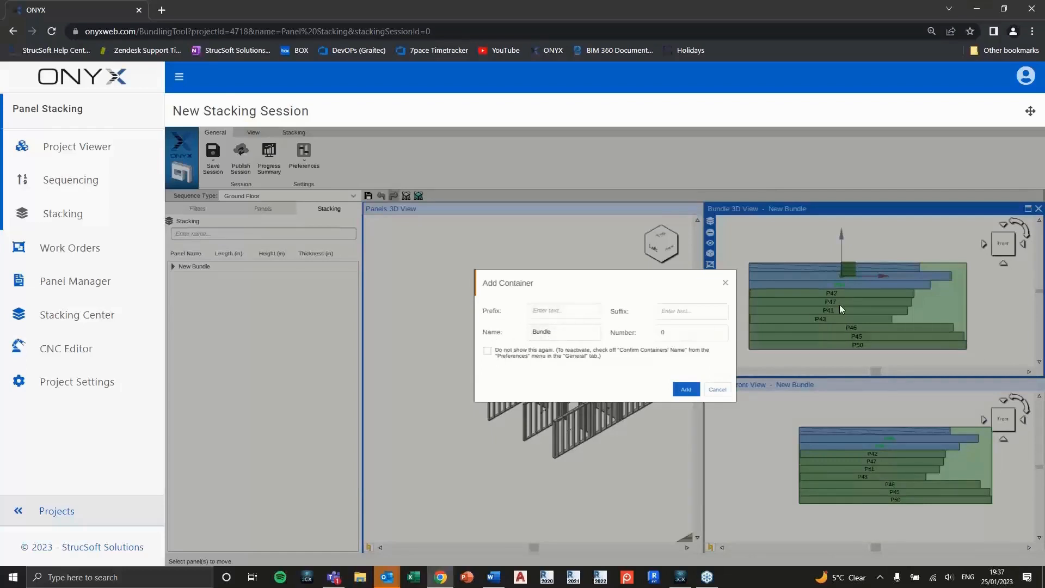
pyautogui.doubleClick(556, 337)
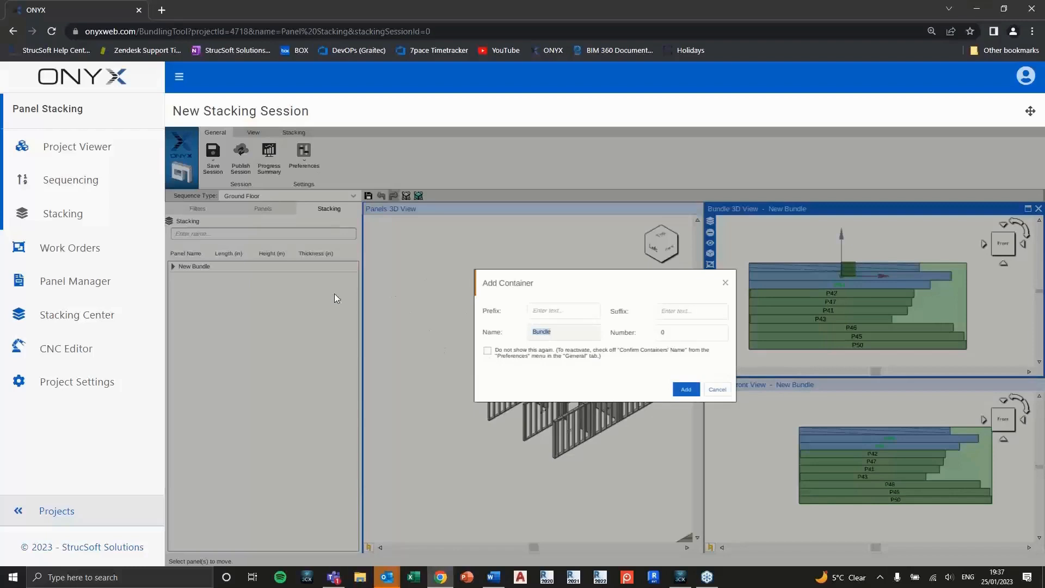
pyautogui.click(487, 351)
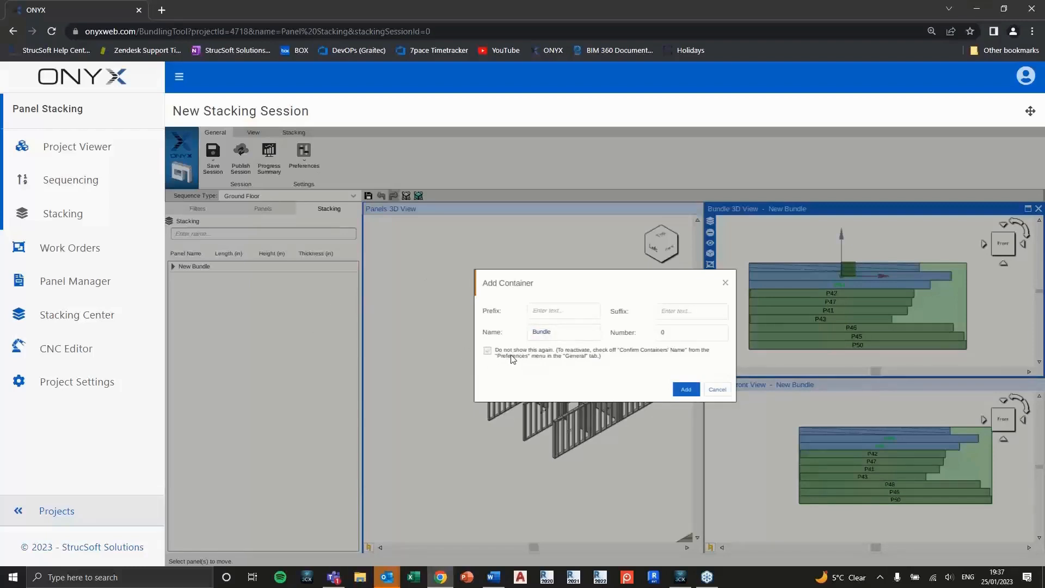
pyautogui.click(685, 394)
pyautogui.doubleClick(541, 333)
pyautogui.click(726, 283)
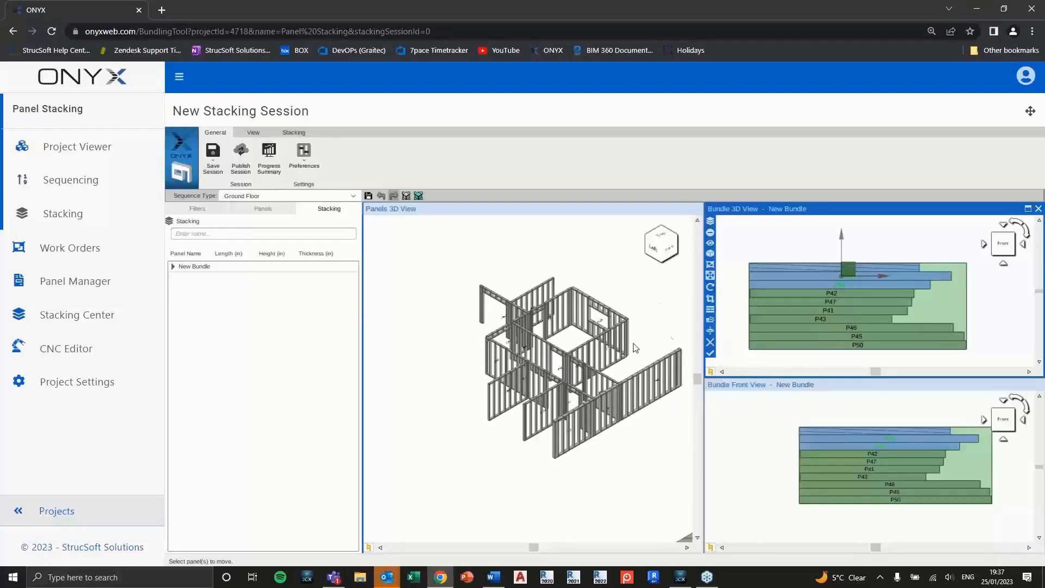
# Finish the new bundle with its default naming and examine the panels and dimensions it contains.
pyautogui.click(709, 352)
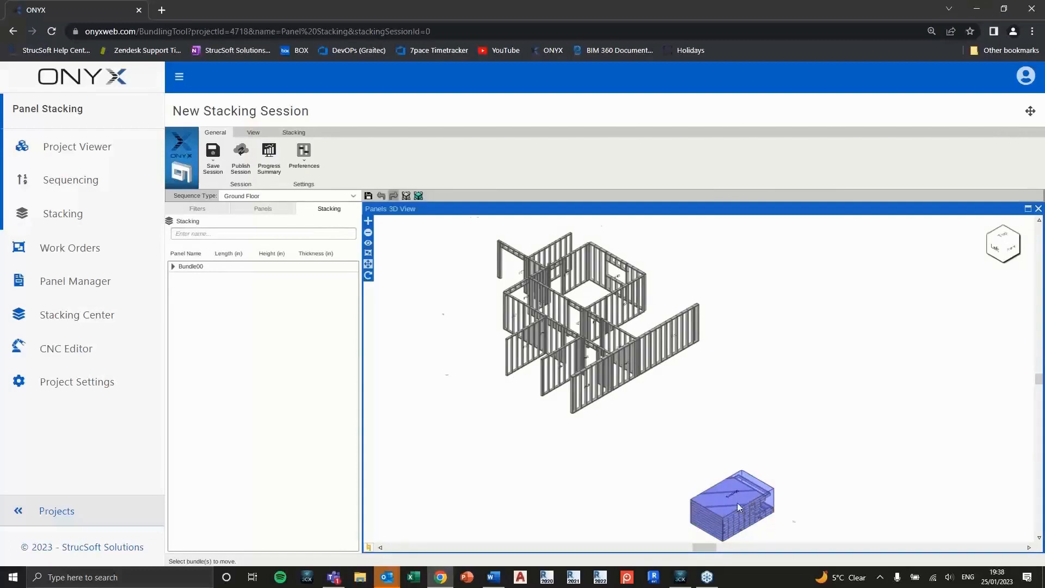
pyautogui.scroll(3, 736, 507)
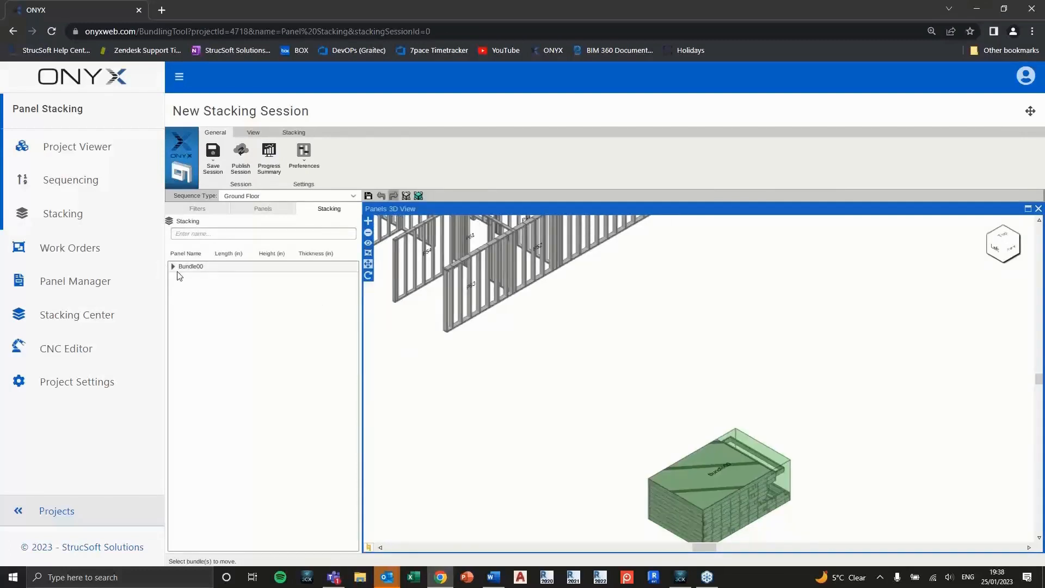
pyautogui.click(173, 266)
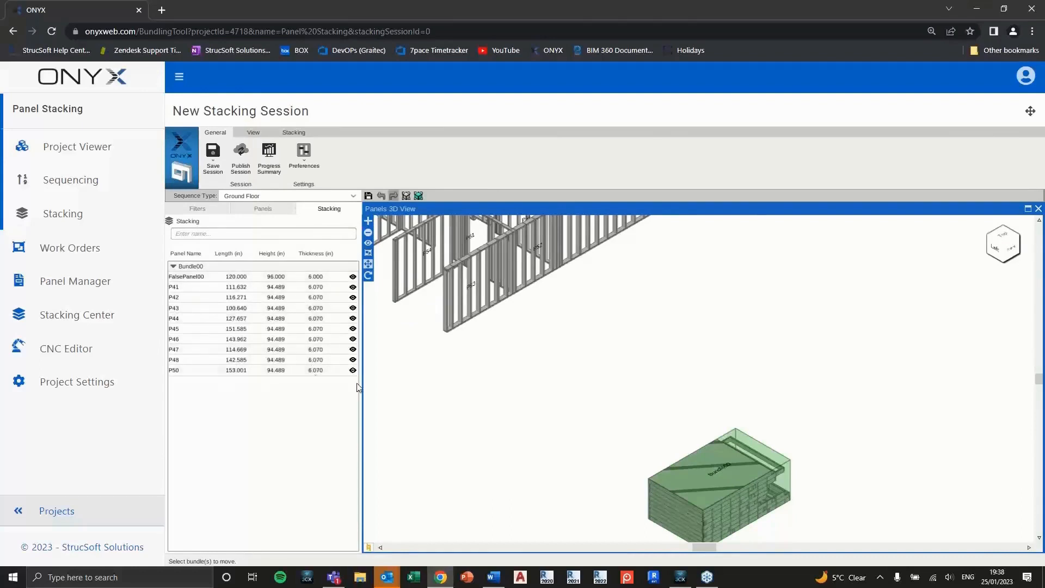
pyautogui.click(173, 266)
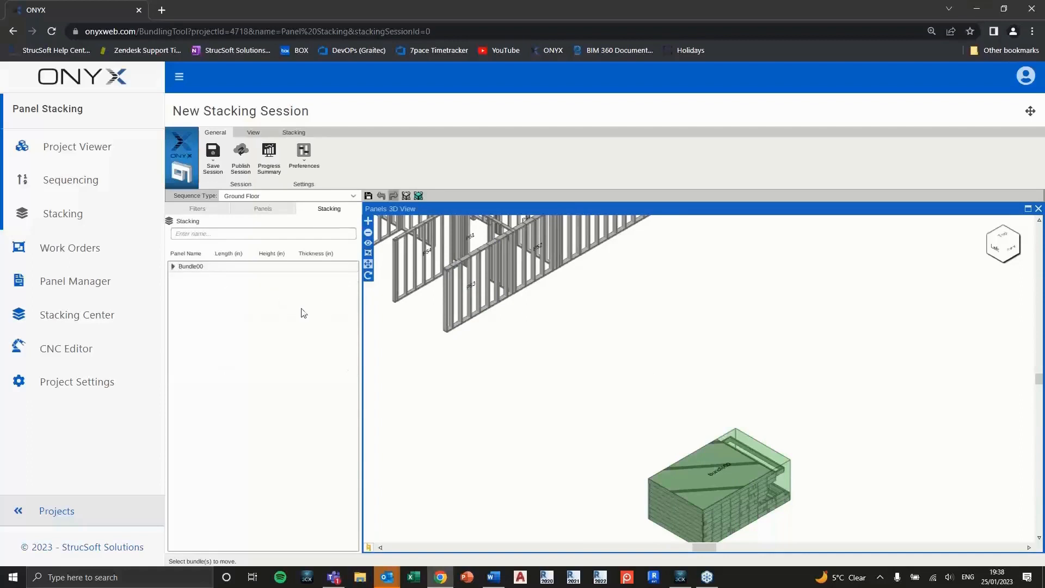
pyautogui.scroll(-5, 725, 378)
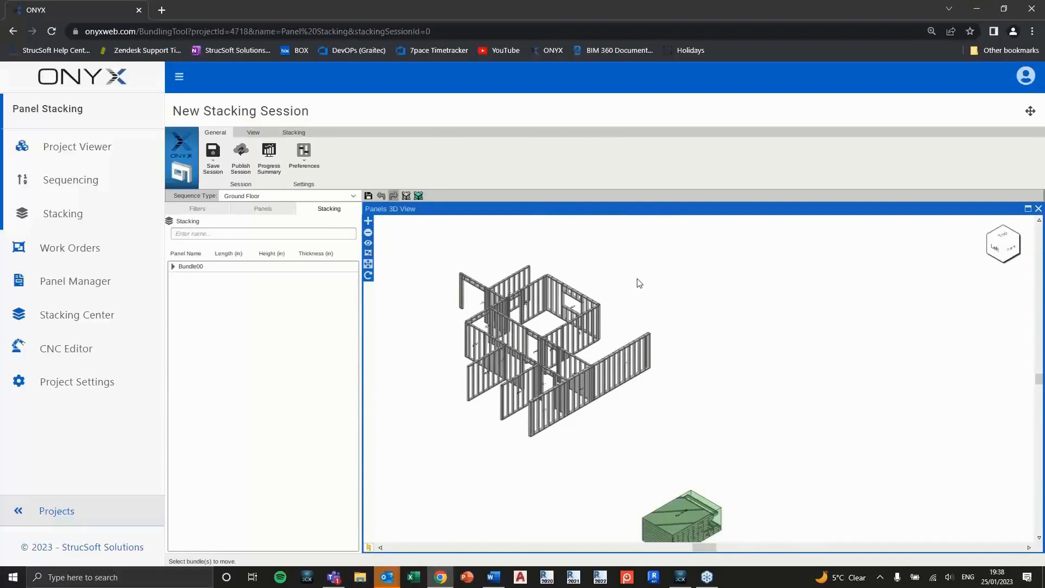
# Try to start Stack By Path for the remaining panels with no container open.
pyautogui.click(293, 133)
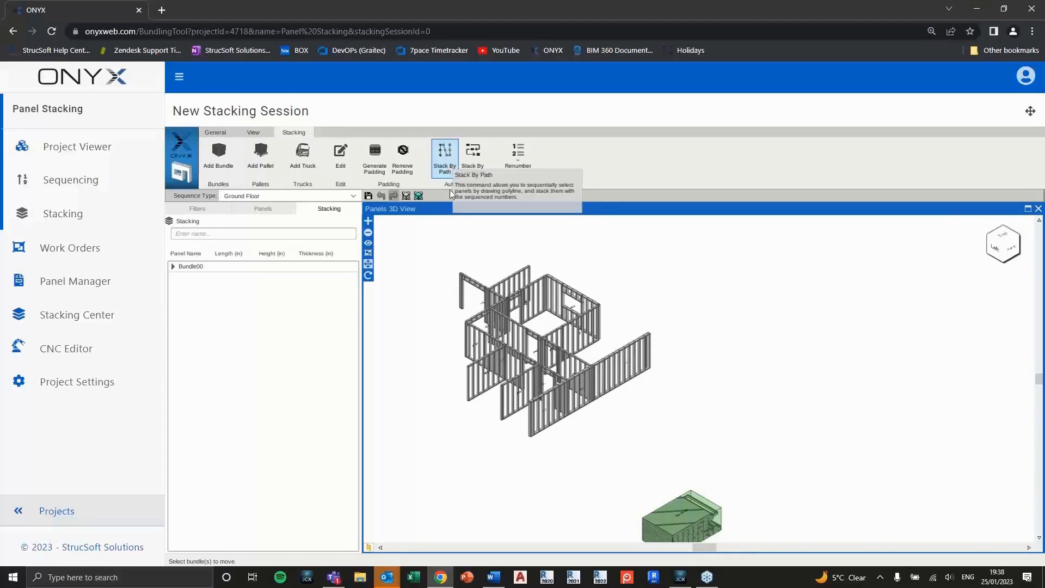
pyautogui.click(445, 158)
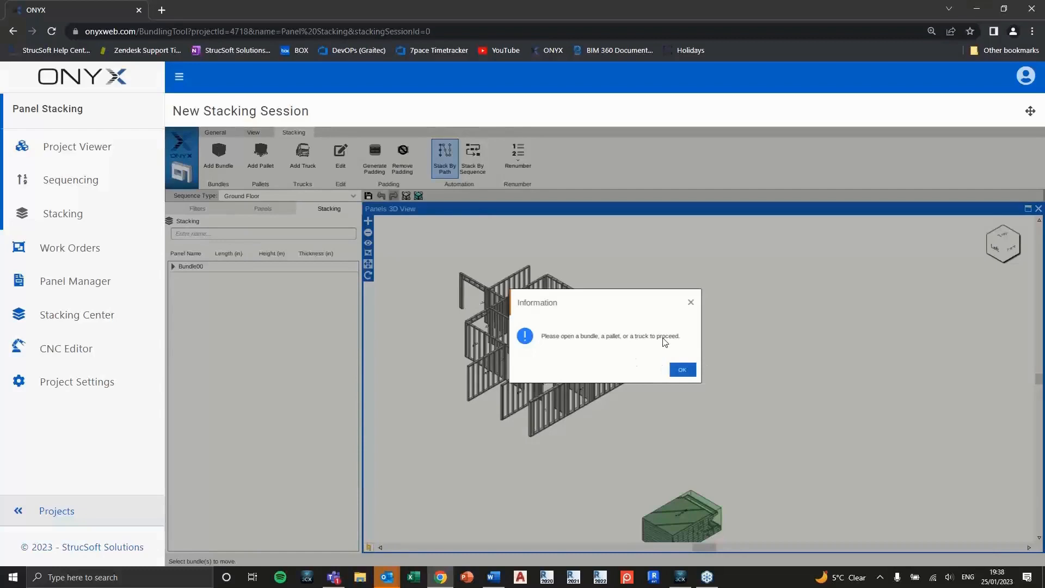
# Add a new pallet and start Stack By Path on Level 2 with the EXT and INT categories included.
pyautogui.click(691, 303)
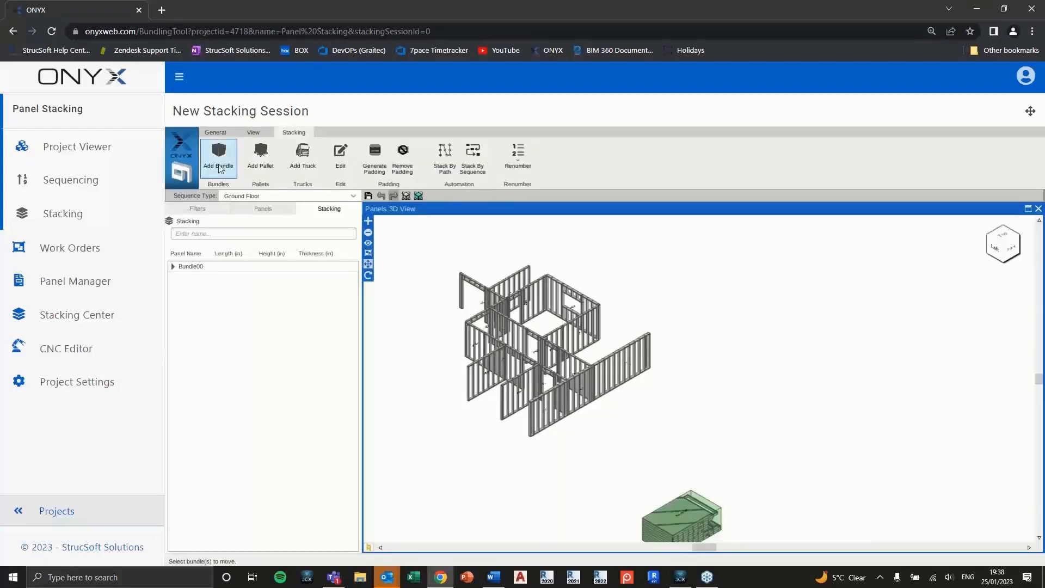
pyautogui.click(248, 163)
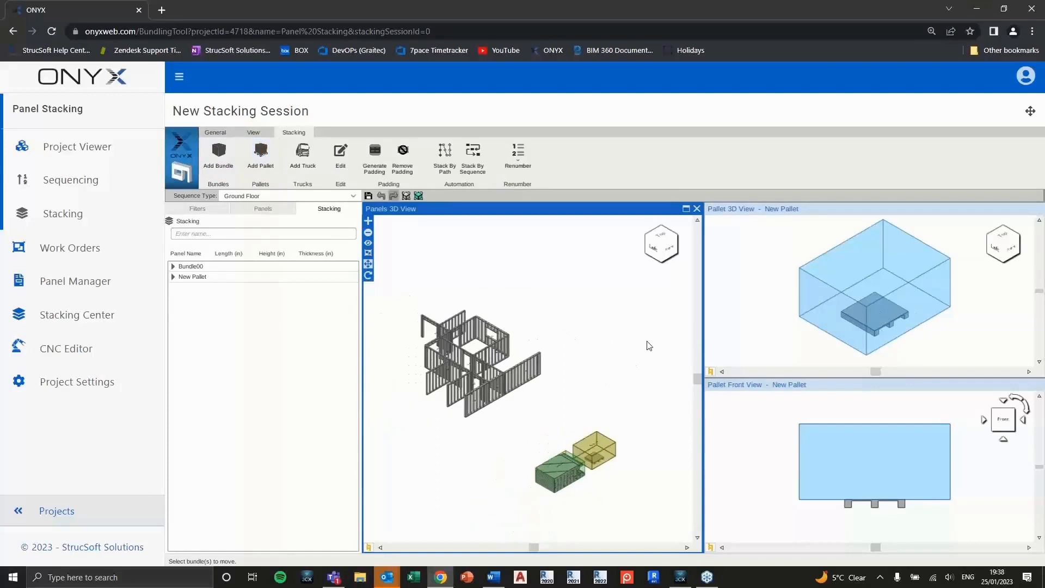
pyautogui.click(445, 158)
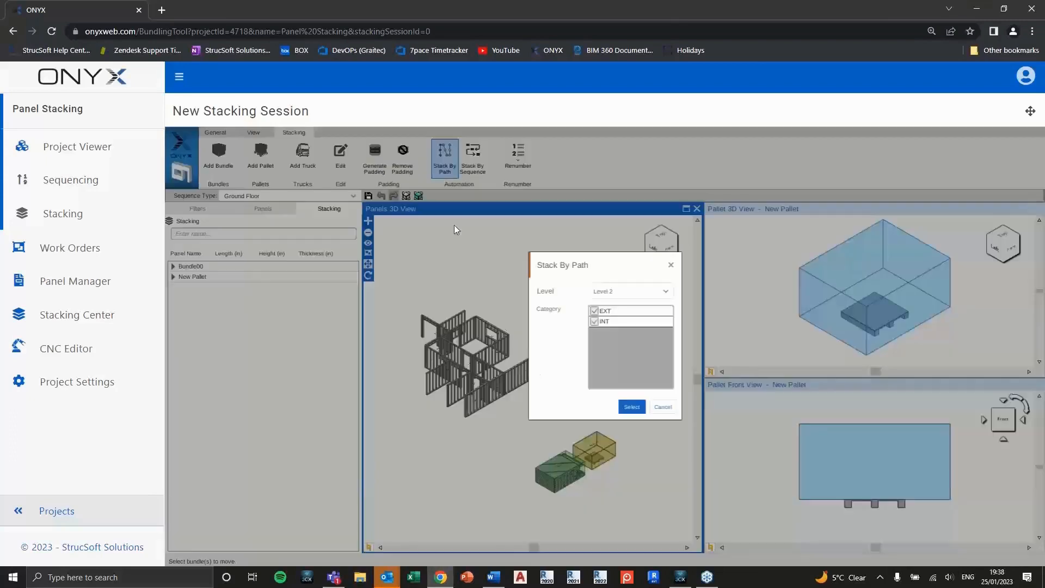
pyautogui.click(664, 294)
pyautogui.click(620, 293)
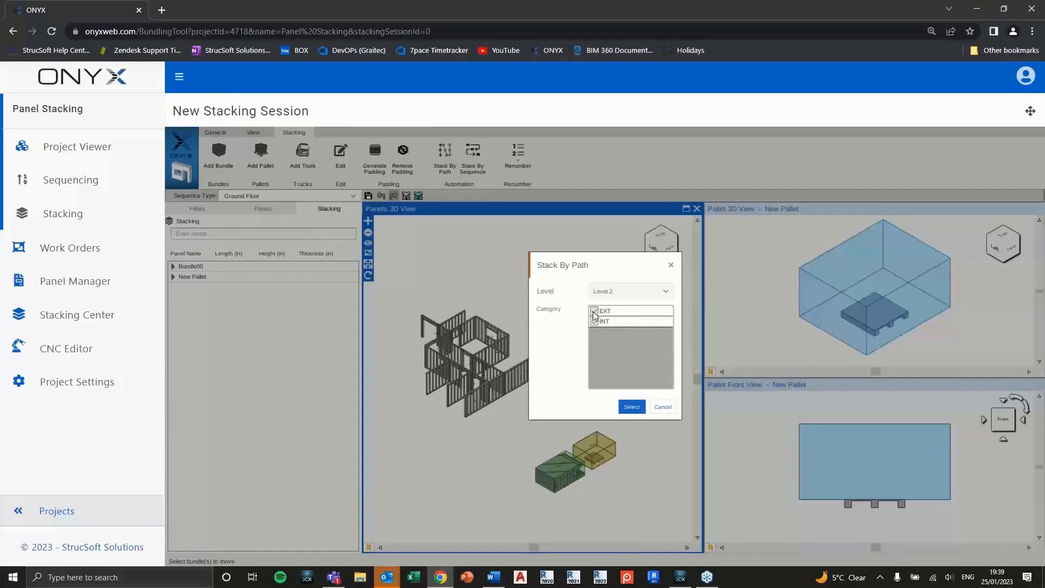
pyautogui.click(631, 407)
# Draw a polyline path along panel P54 and on to panel P55 to put them first in the stacking sequence.
pyautogui.scroll(-2, 845, 426)
pyautogui.moveTo(838, 413); pyautogui.dragTo(821, 385, button='middle')
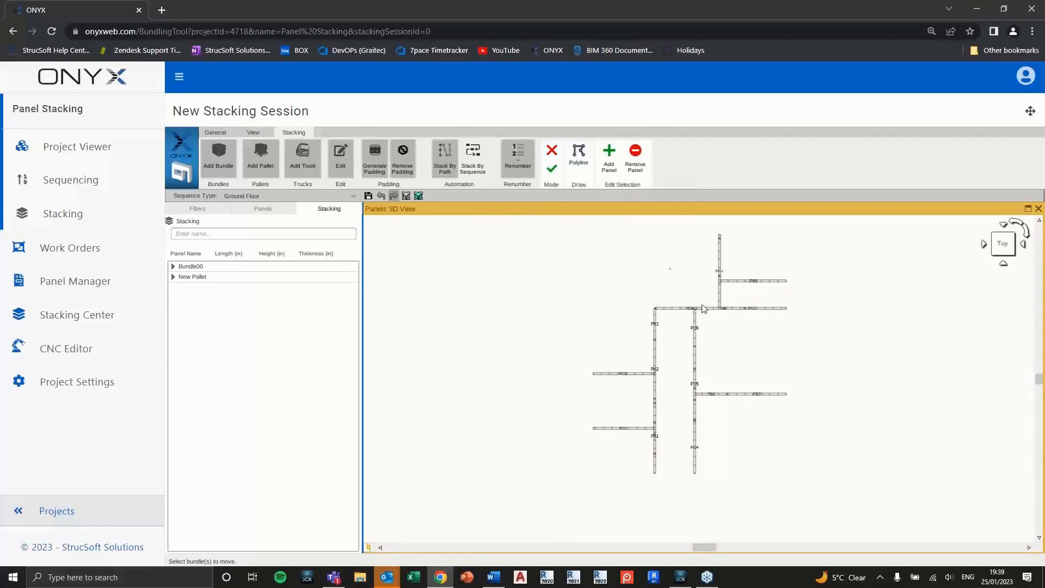
pyautogui.click(579, 173)
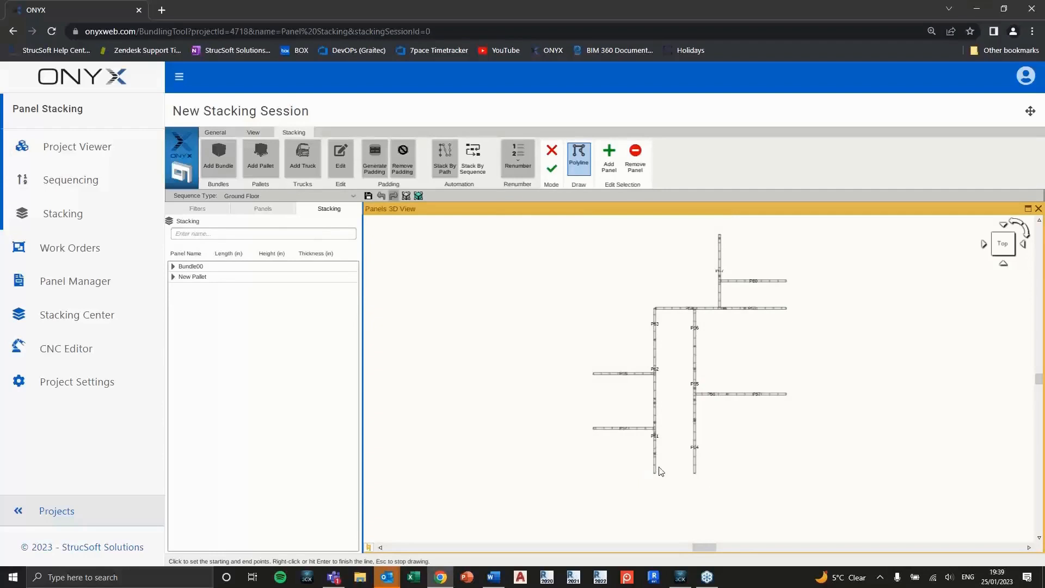
pyautogui.scroll(3, 660, 463)
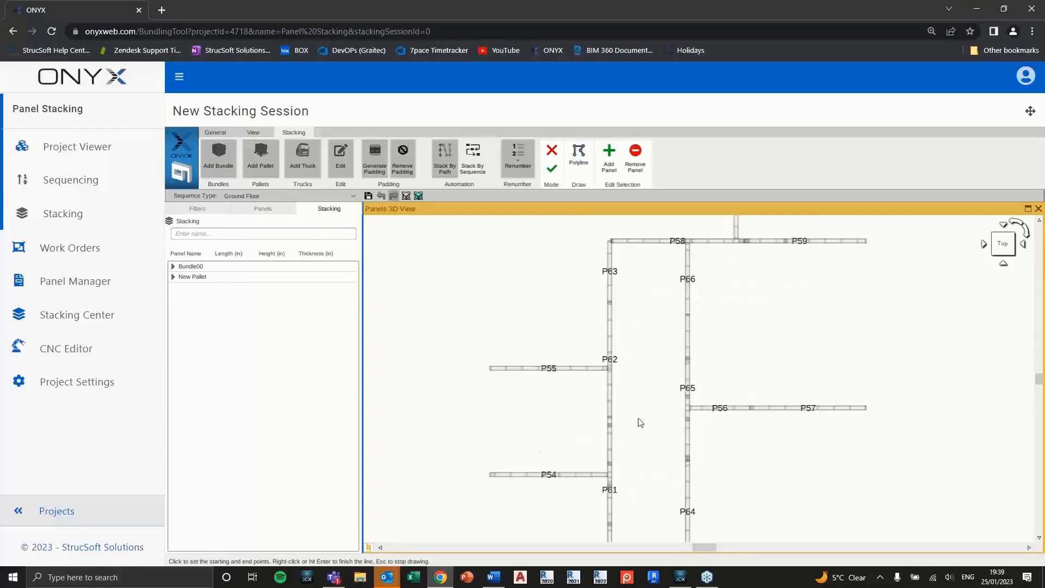
pyautogui.moveTo(642, 401); pyautogui.dragTo(635, 339, button='middle')
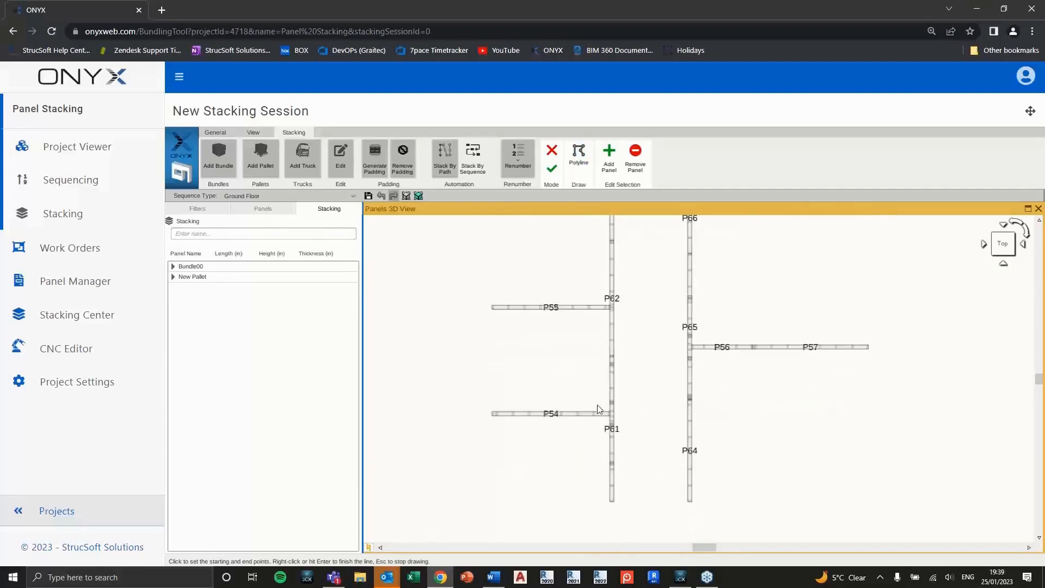
pyautogui.click(492, 414)
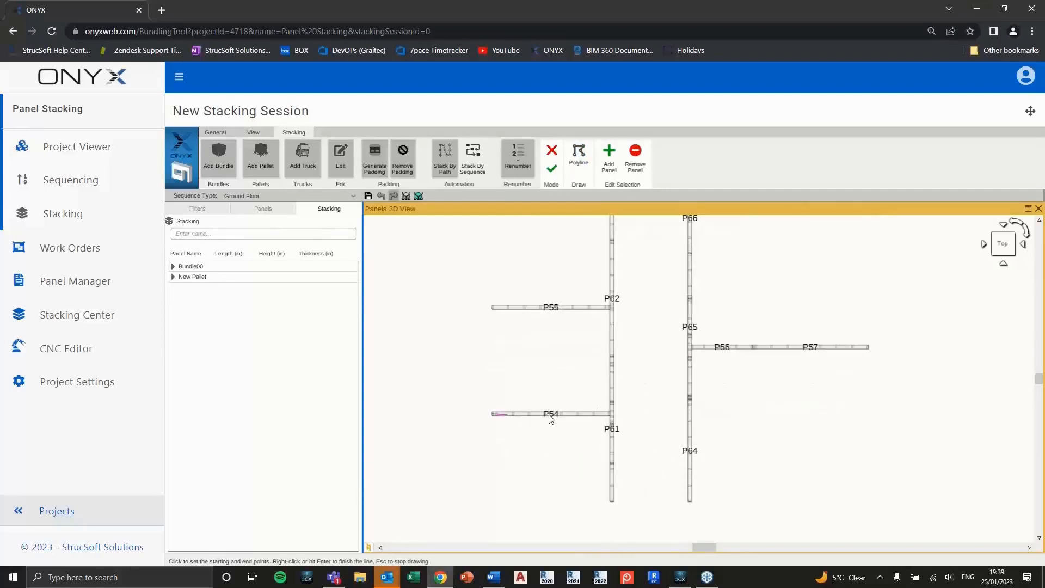
pyautogui.click(591, 413)
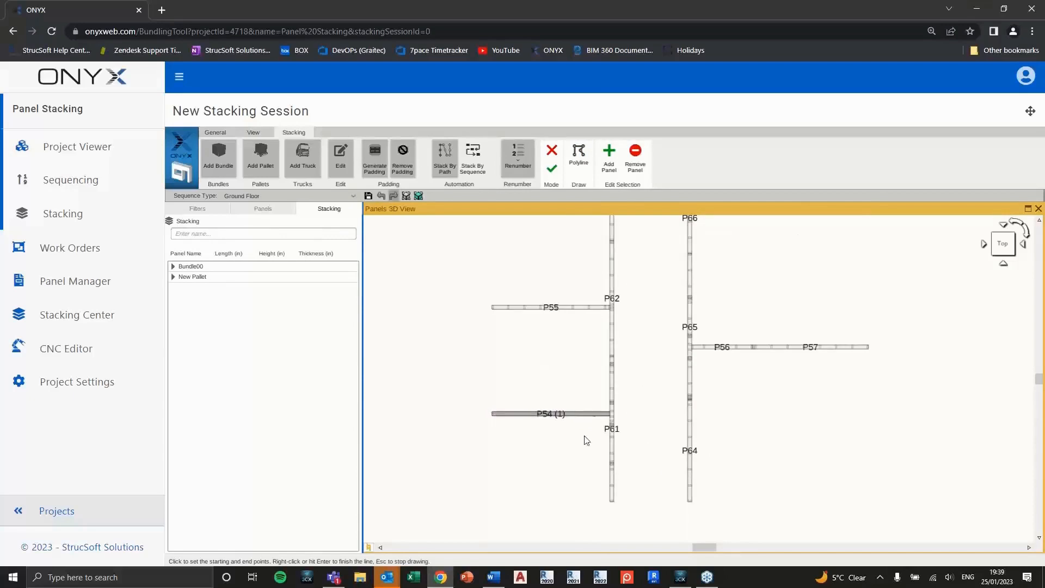
pyautogui.click(500, 305)
pyautogui.moveTo(569, 336); pyautogui.dragTo(559, 399, button='middle')
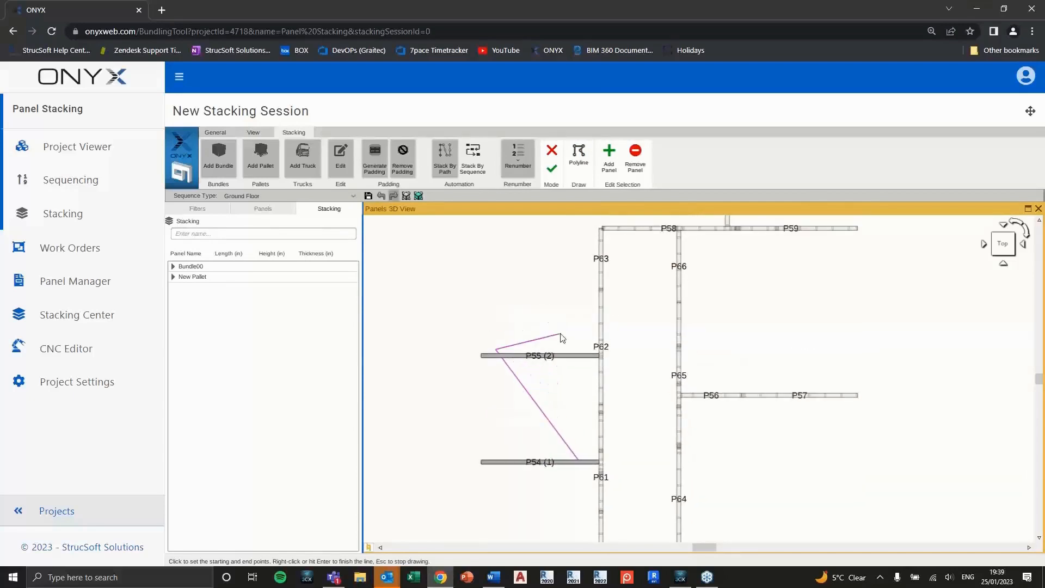
pyautogui.moveTo(560, 334); pyautogui.dragTo(557, 341, button='middle')
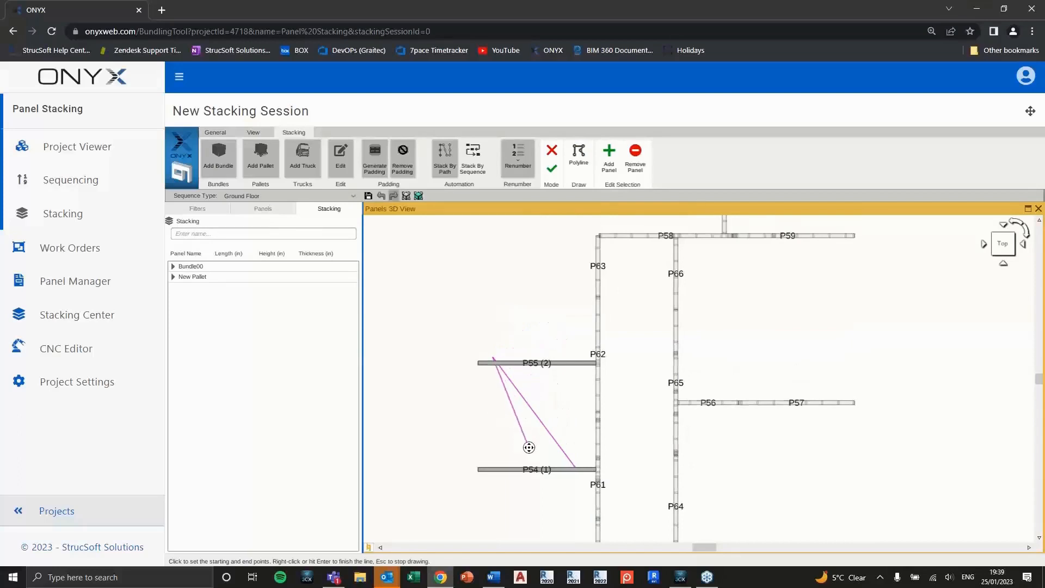
pyautogui.press('Escape')
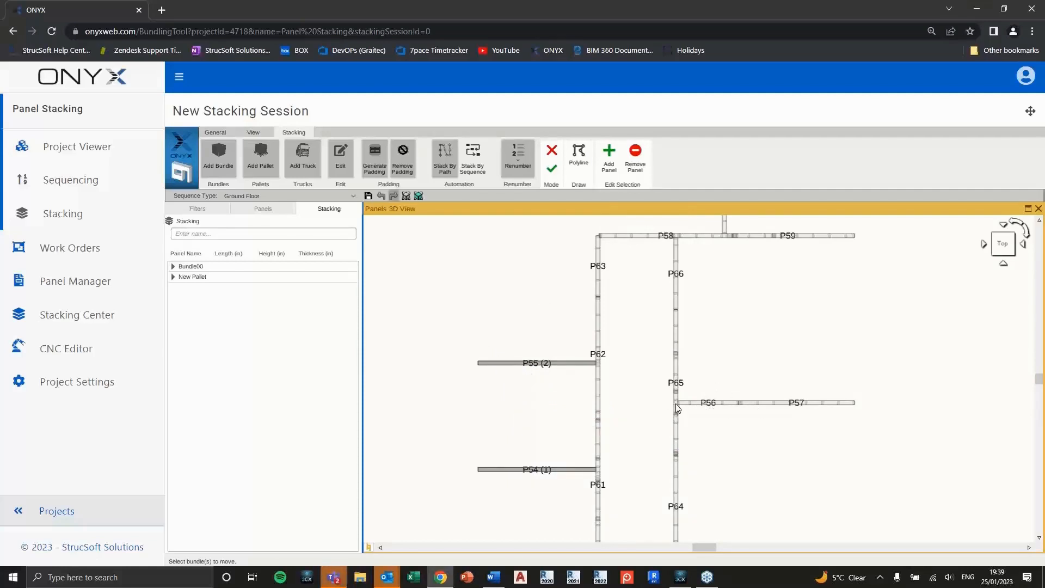
# Draw a polyline path from the junction with P65 along P56 to the far end of P57.
pyautogui.click(579, 159)
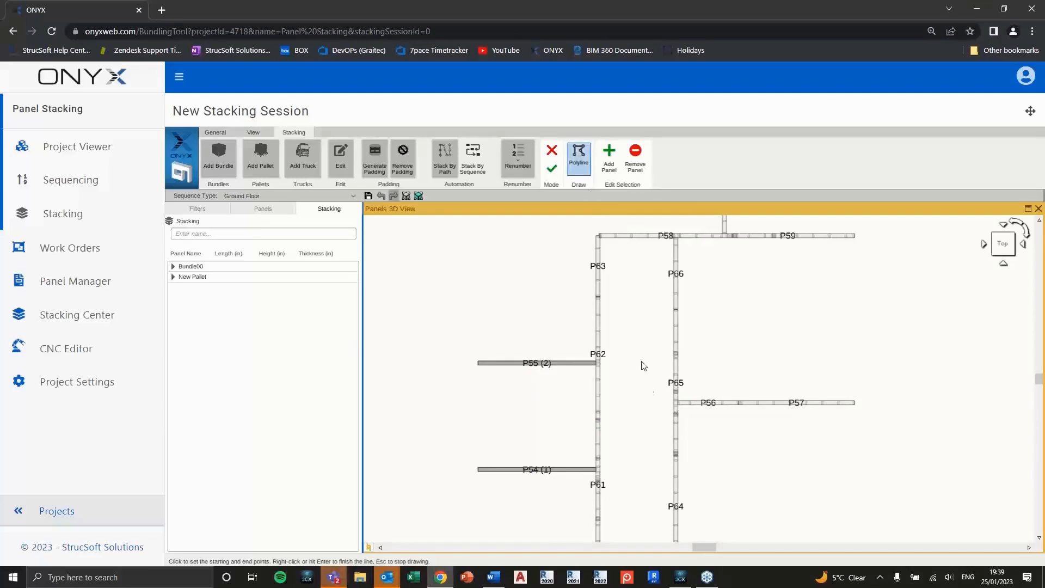
pyautogui.click(675, 403)
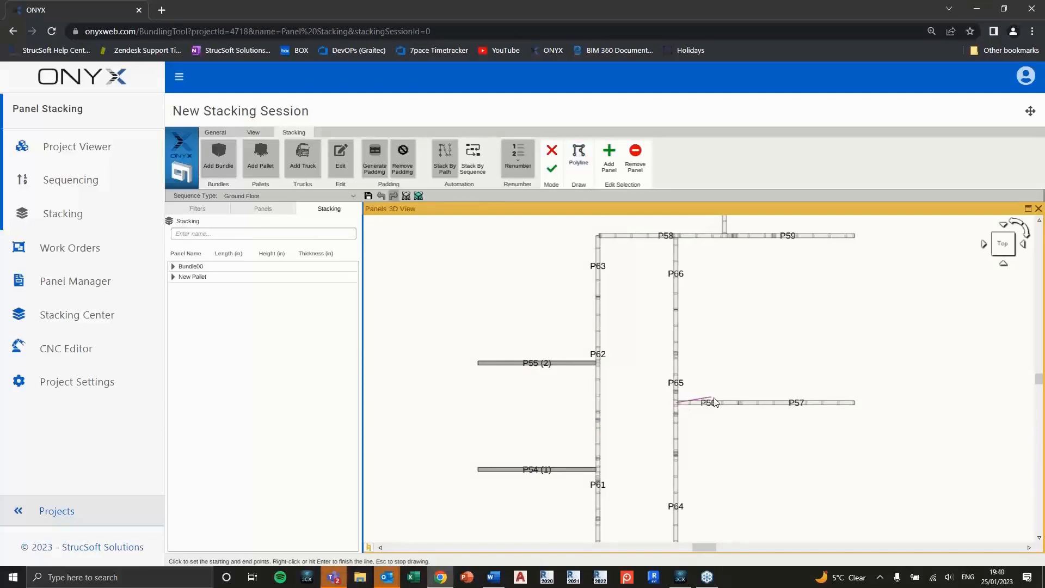
pyautogui.click(844, 402)
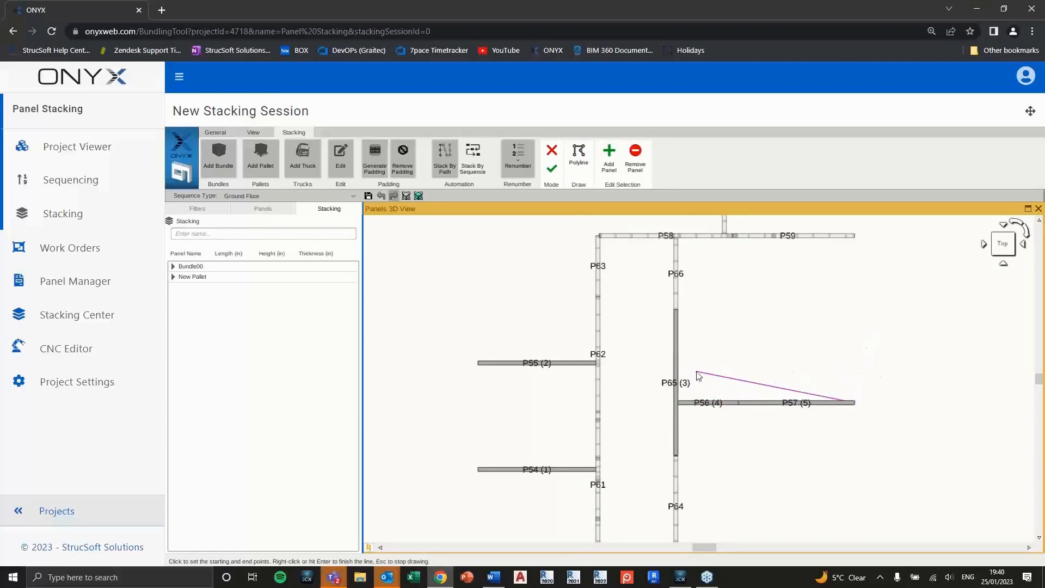
pyautogui.rightClick(720, 320)
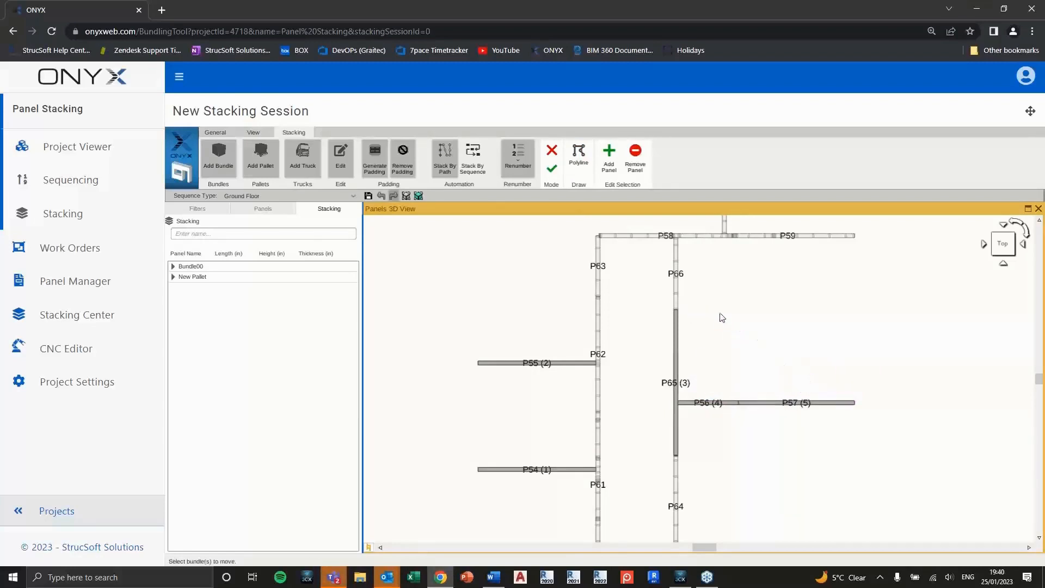
# Remove panel P65 from the stacking sequence.
pyautogui.click(636, 155)
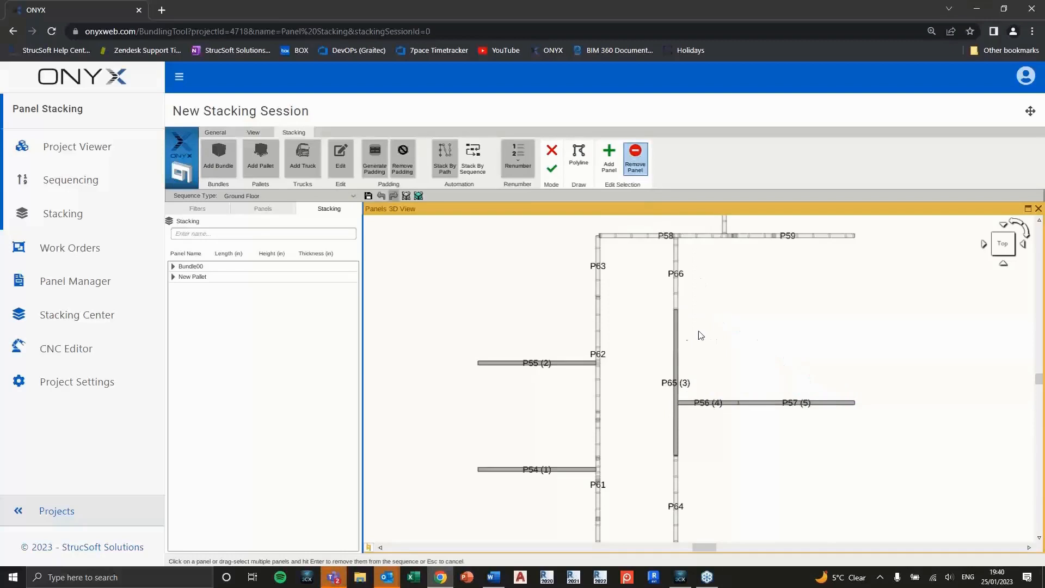
pyautogui.click(676, 313)
pyautogui.moveTo(753, 298); pyautogui.dragTo(725, 357, button='middle')
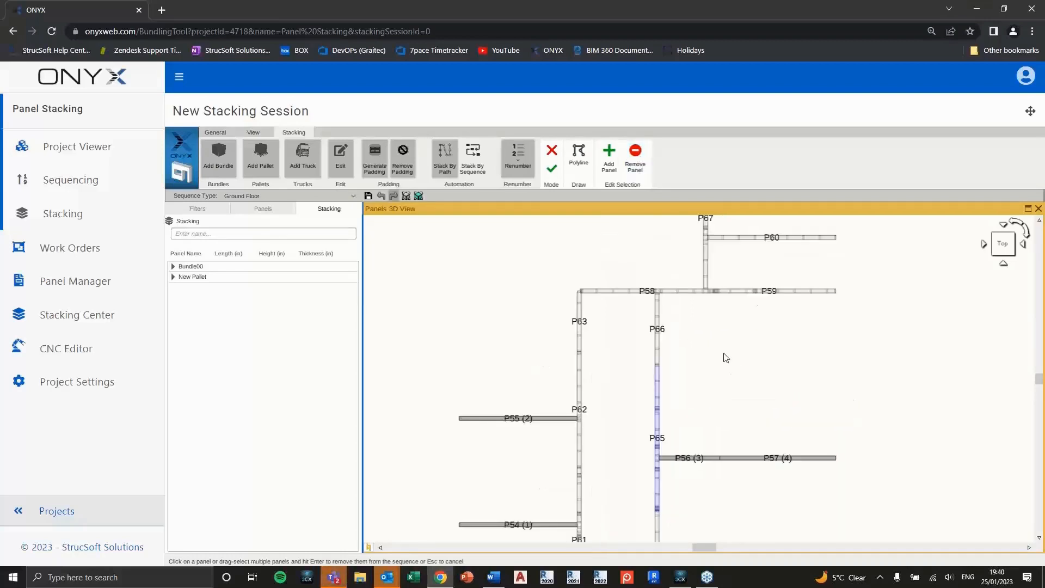
pyautogui.click(609, 161)
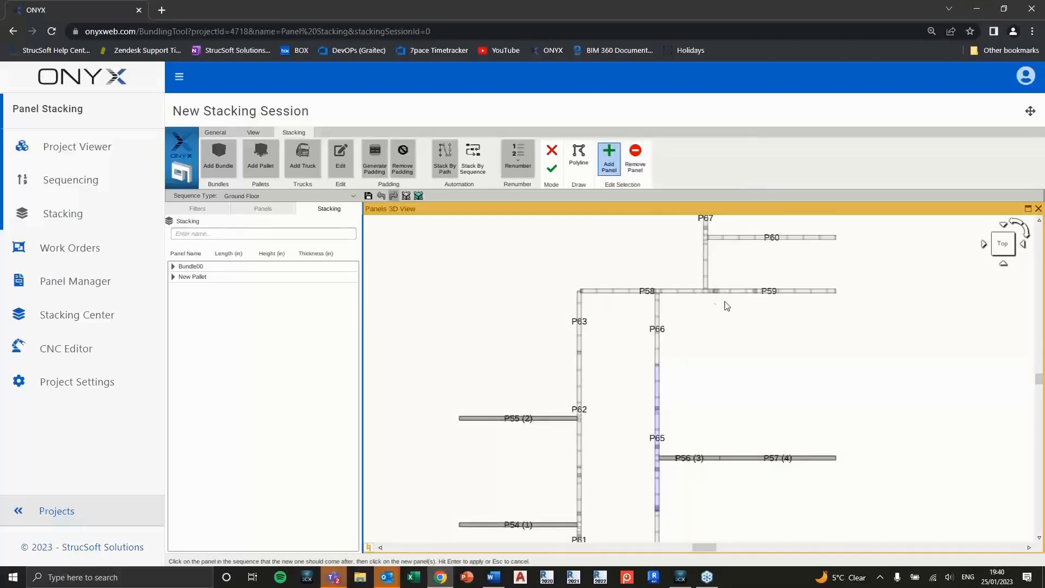
pyautogui.moveTo(733, 304); pyautogui.dragTo(740, 350, button='middle')
pyautogui.scroll(-2, 771, 406)
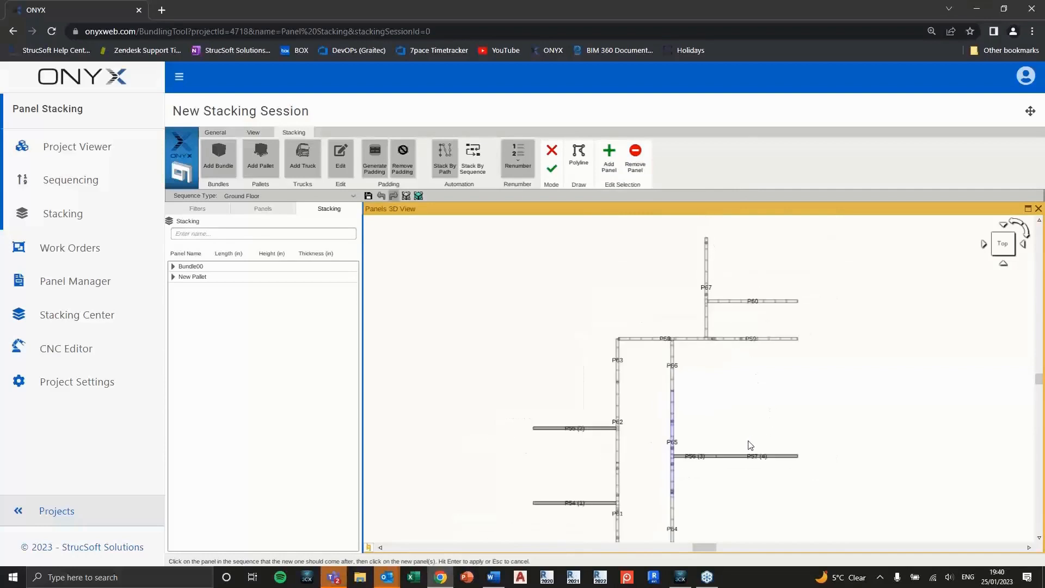
pyautogui.scroll(4, 765, 354)
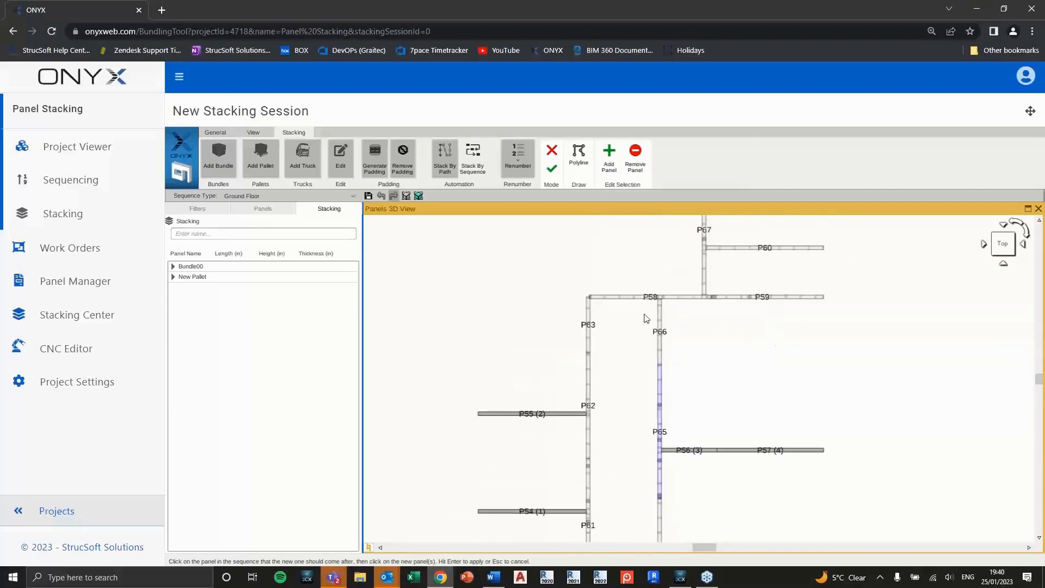
# Draw a polyline path from the P63 corner along P58 and P59, ending on panel P60.
pyautogui.click(579, 155)
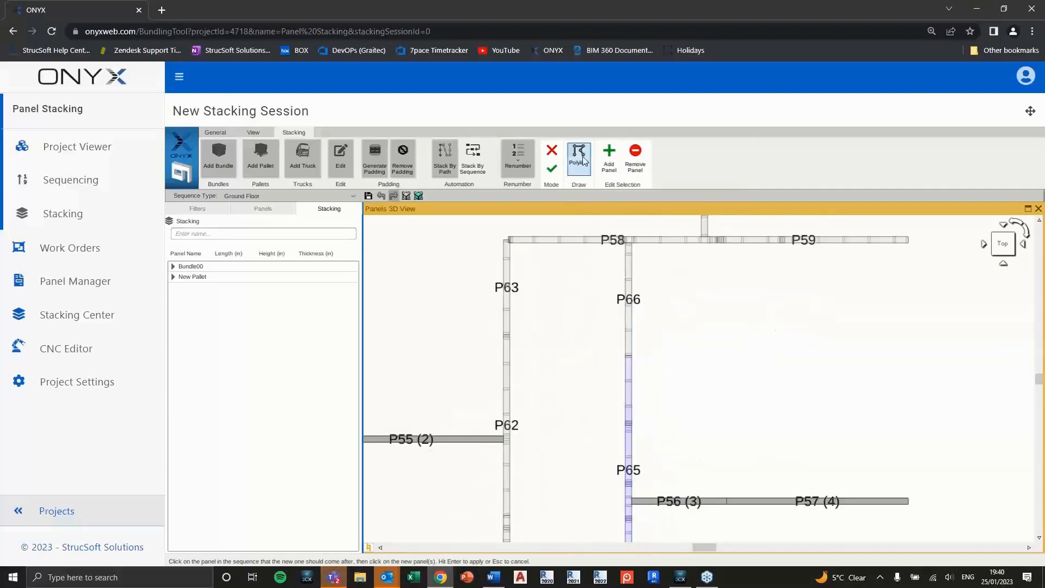
pyautogui.click(508, 239)
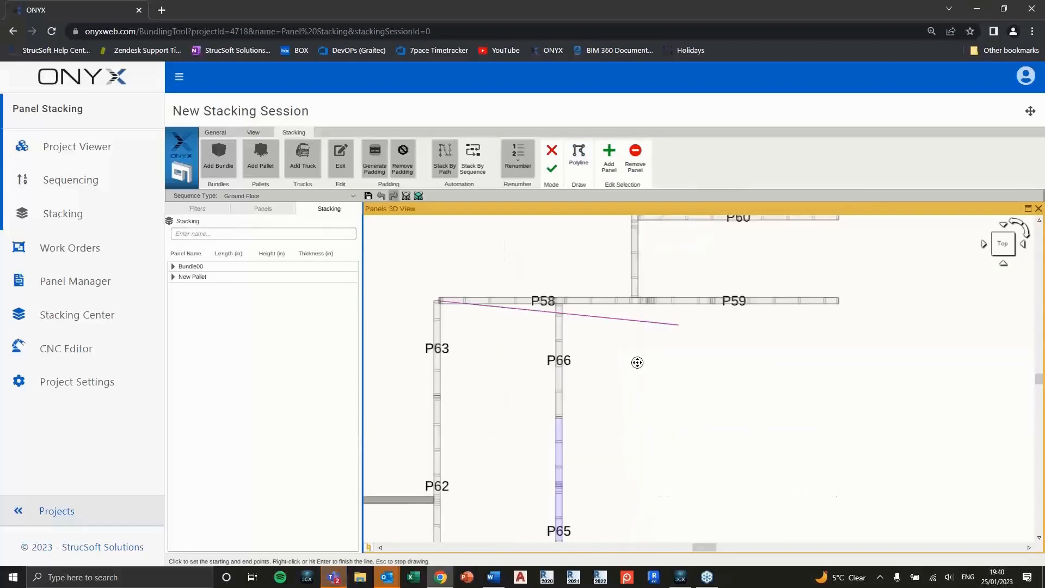
pyautogui.click(822, 333)
pyautogui.moveTo(670, 273); pyautogui.dragTo(699, 347, button='middle')
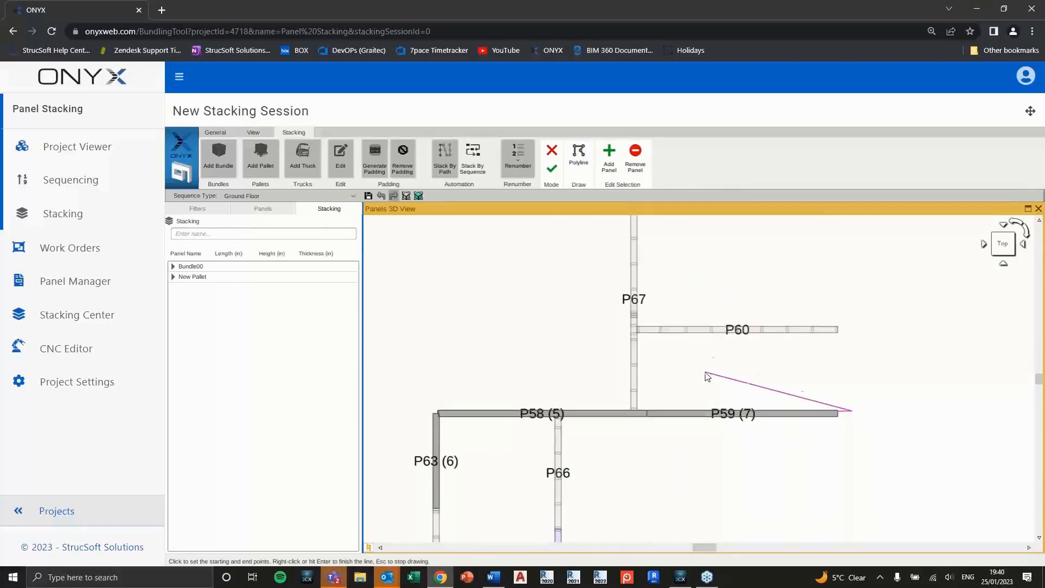
pyautogui.click(725, 329)
pyautogui.rightClick(693, 373)
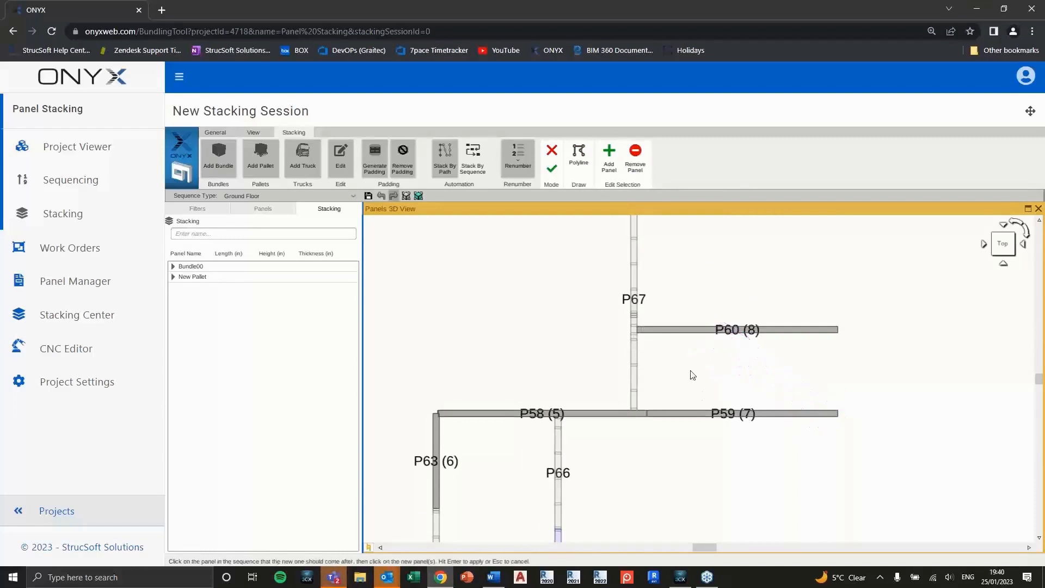
# Remove panel P63 from the stacking sequence.
pyautogui.click(635, 157)
pyautogui.click(437, 463)
pyautogui.press('Return')
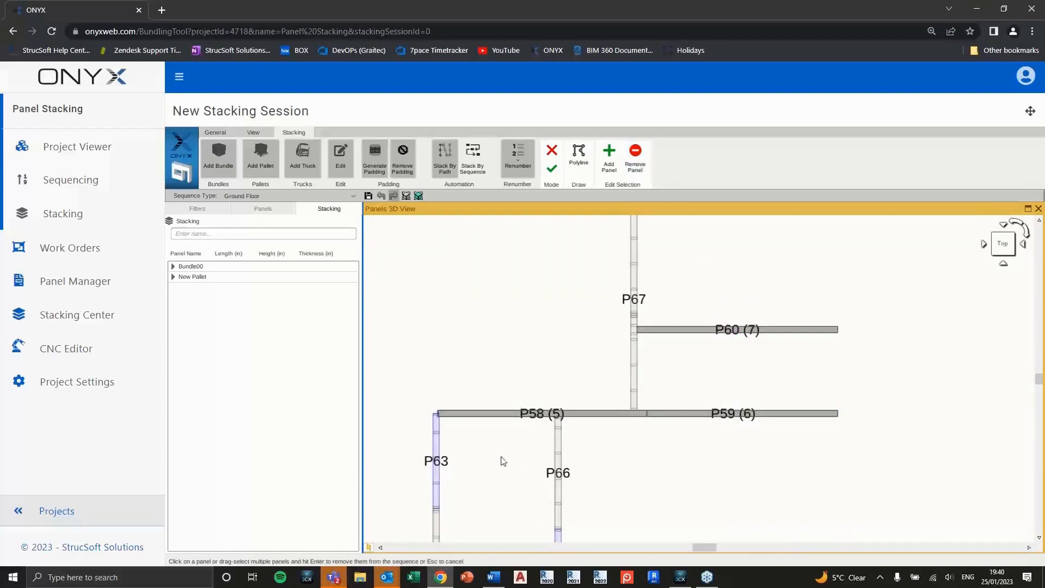
# Draw a polyline path along the wall from the free end of P61 through P62 to the corner end of P63.
pyautogui.scroll(-4, 704, 378)
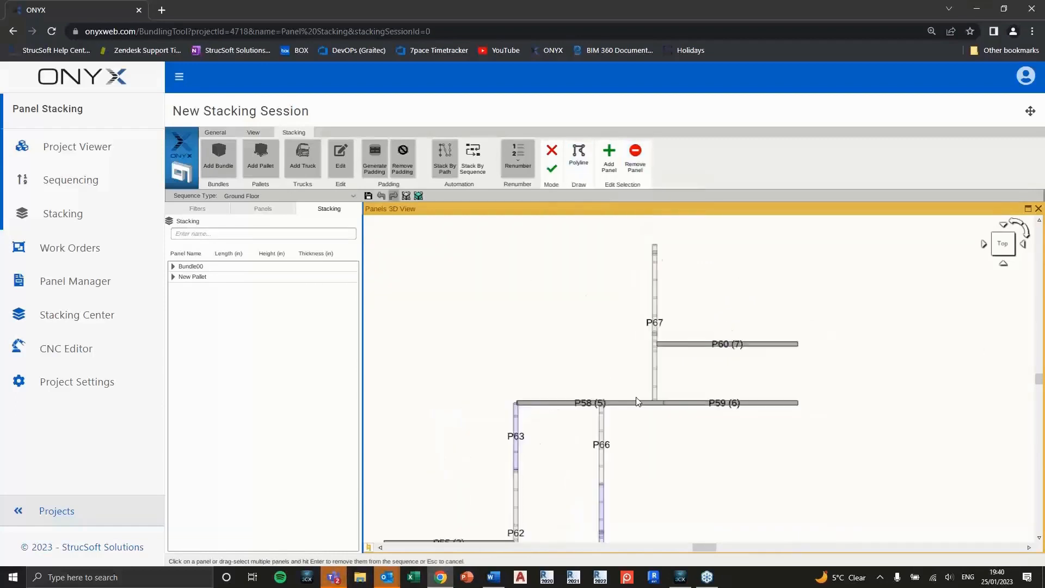
pyautogui.moveTo(728, 475); pyautogui.dragTo(751, 386, button='middle')
pyautogui.scroll(1, 623, 445)
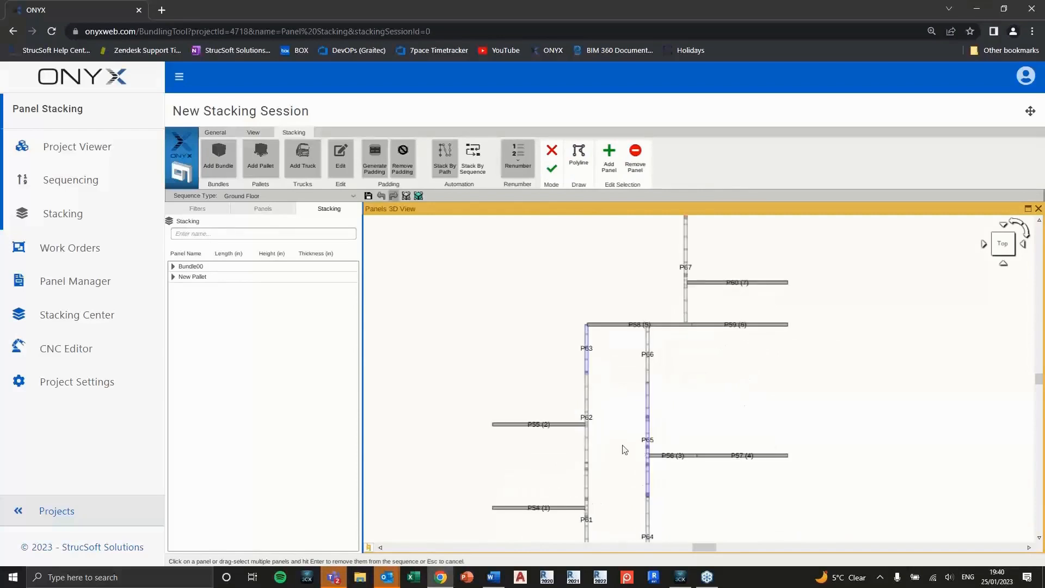
pyautogui.moveTo(570, 452); pyautogui.dragTo(564, 406, button='middle')
pyautogui.moveTo(739, 344); pyautogui.dragTo(732, 398, button='middle')
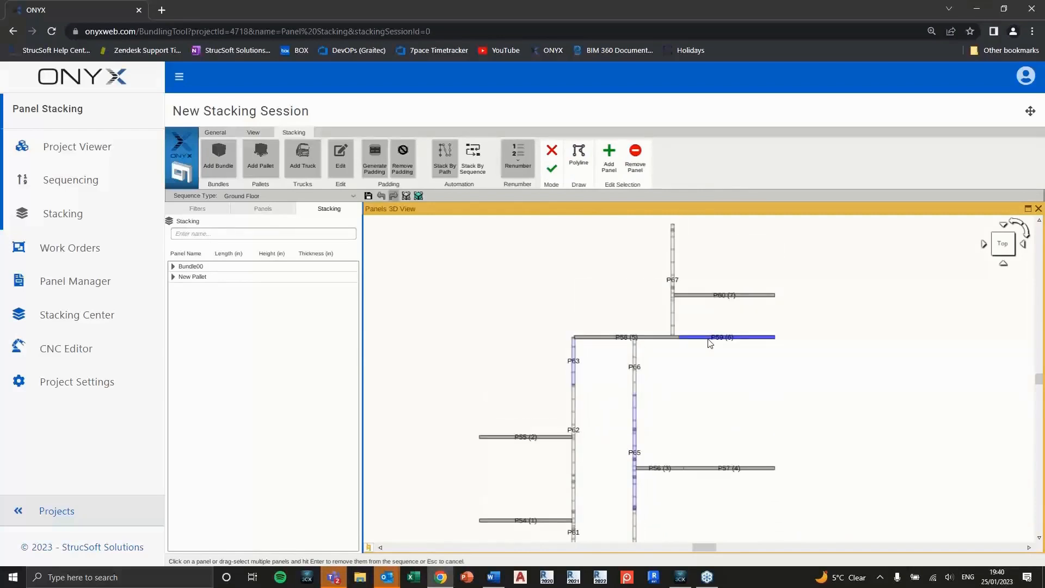
pyautogui.click(579, 155)
pyautogui.moveTo(683, 364); pyautogui.dragTo(694, 267, button='middle')
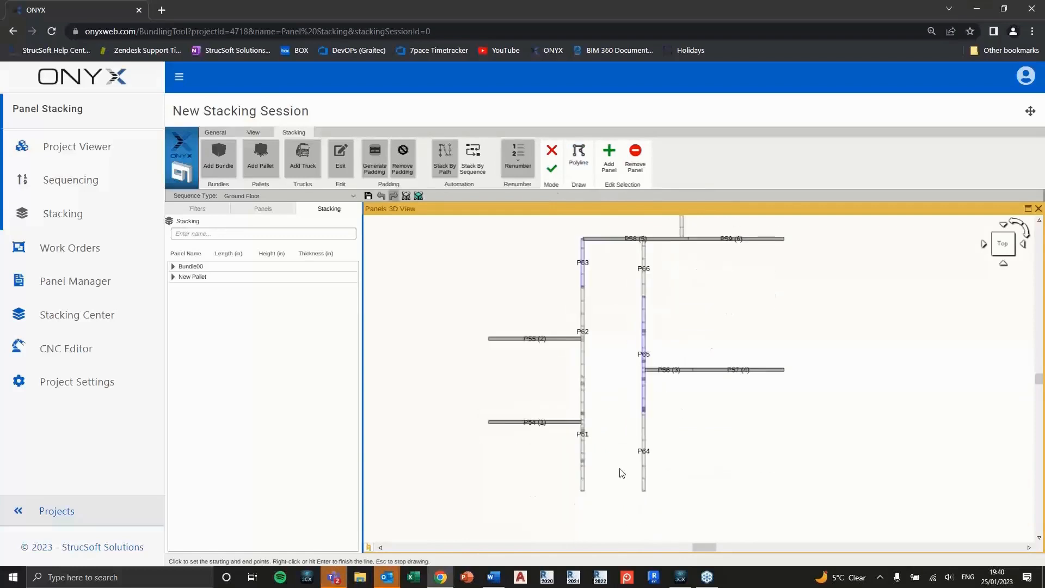
pyautogui.click(582, 492)
pyautogui.click(582, 239)
pyautogui.press('Return')
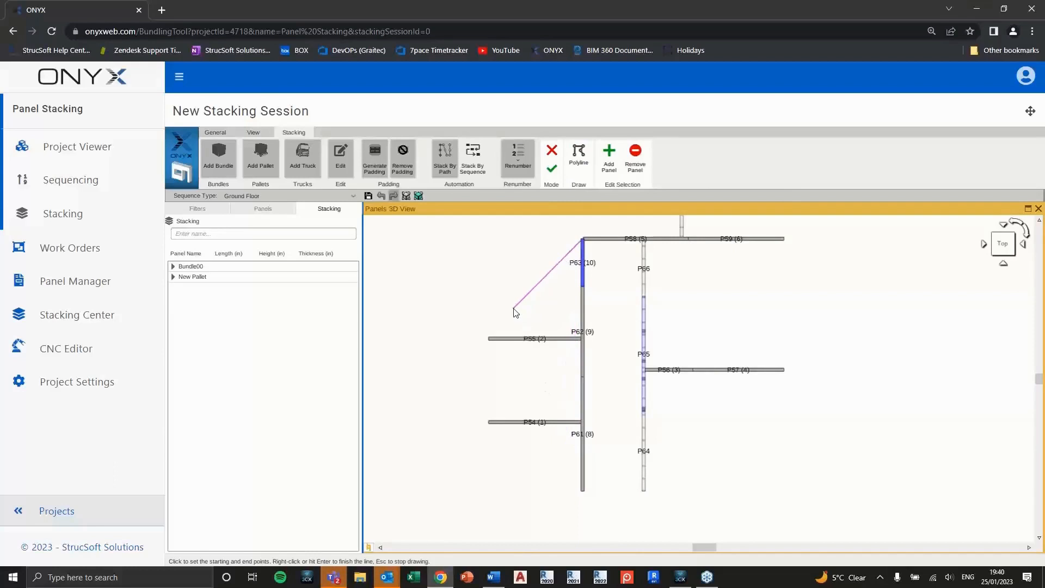
pyautogui.press('Escape')
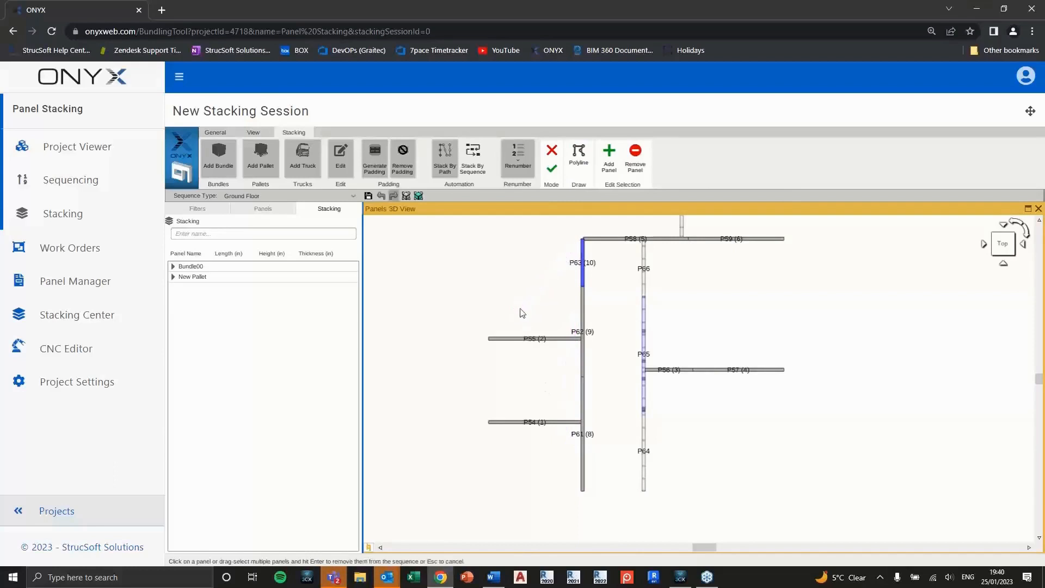
# Draw a polyline path from the free end of P64 through P65 to the end of P66 at the P58 wall.
pyautogui.click(578, 157)
pyautogui.click(644, 491)
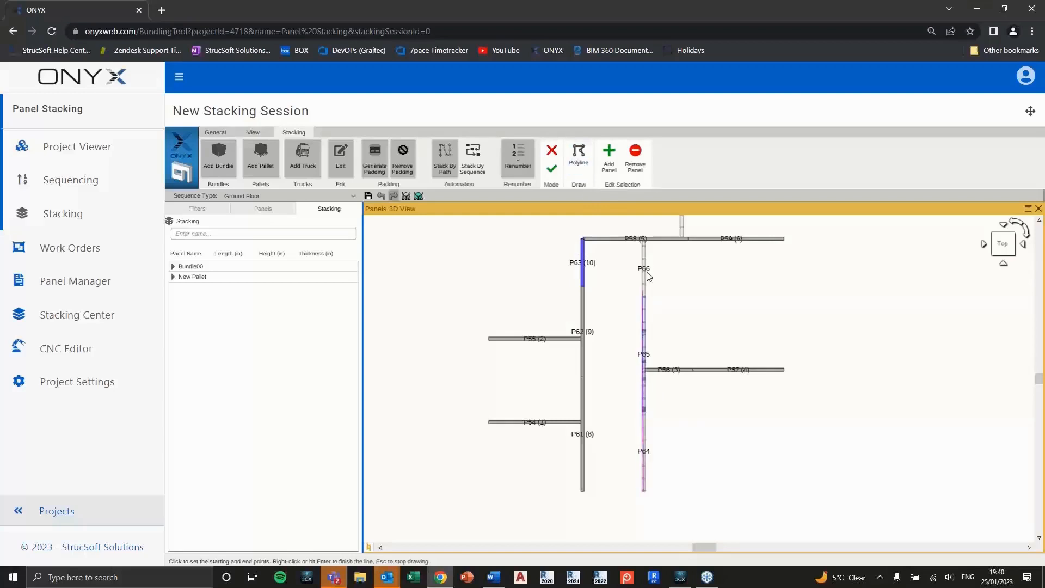
pyautogui.click(644, 242)
pyautogui.moveTo(684, 256); pyautogui.dragTo(708, 397, button='middle')
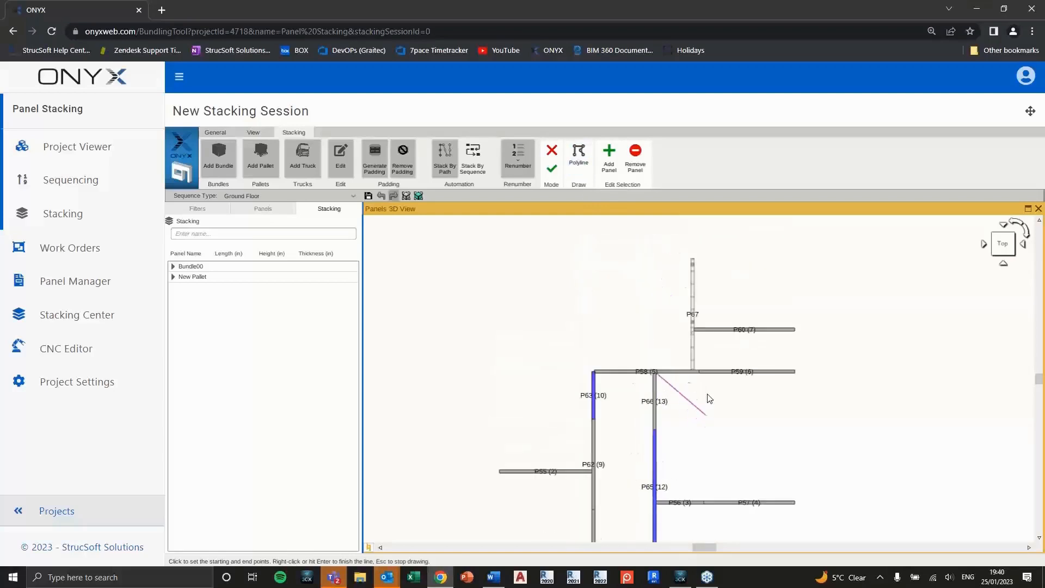
pyautogui.rightClick(712, 396)
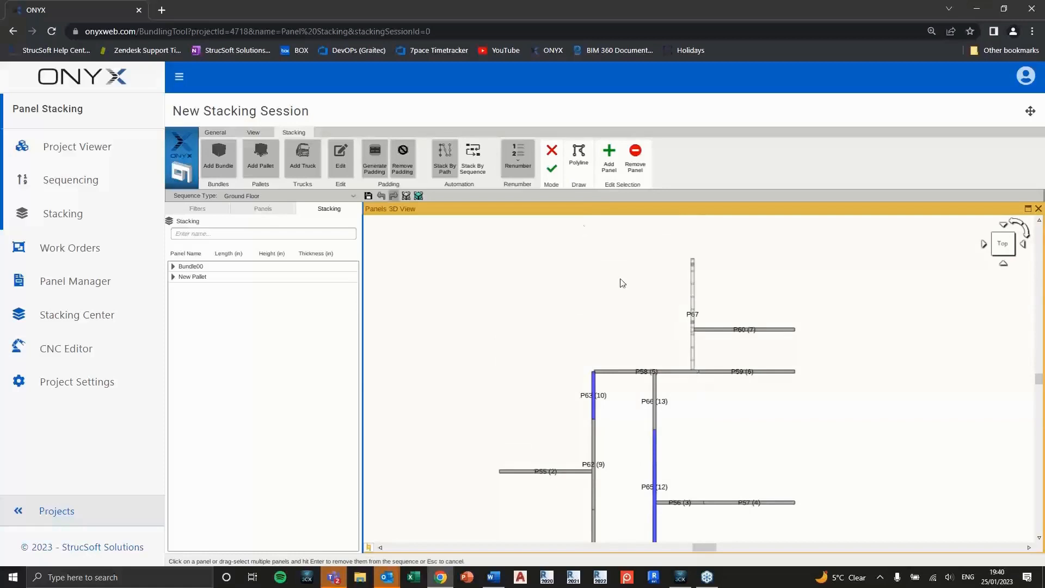
# Draw a polyline path along P67 from the P58–P59 wall to its free end and accept the stacking paths.
pyautogui.click(576, 164)
pyautogui.click(692, 370)
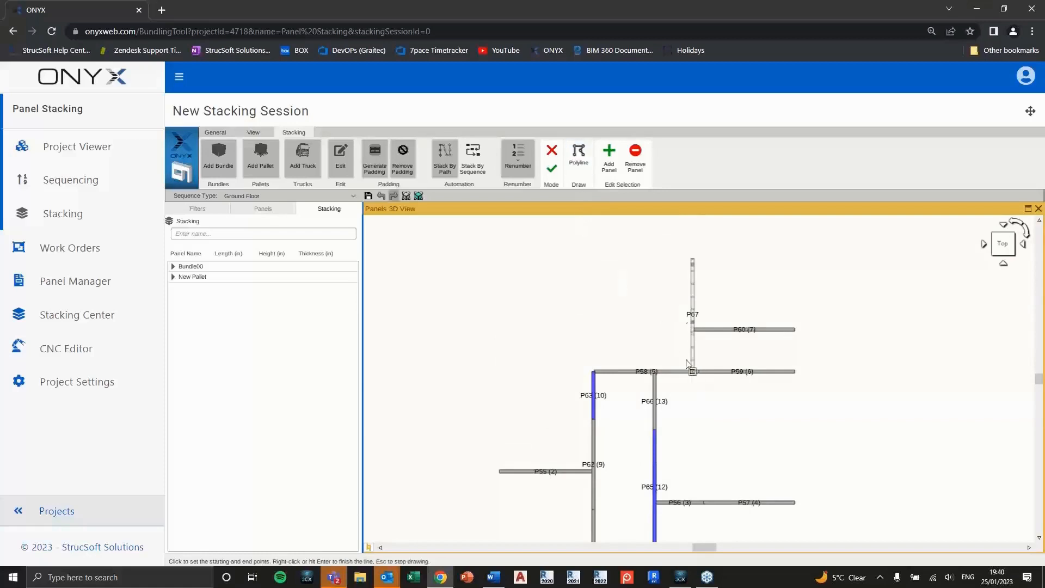
pyautogui.click(693, 259)
pyautogui.rightClick(629, 250)
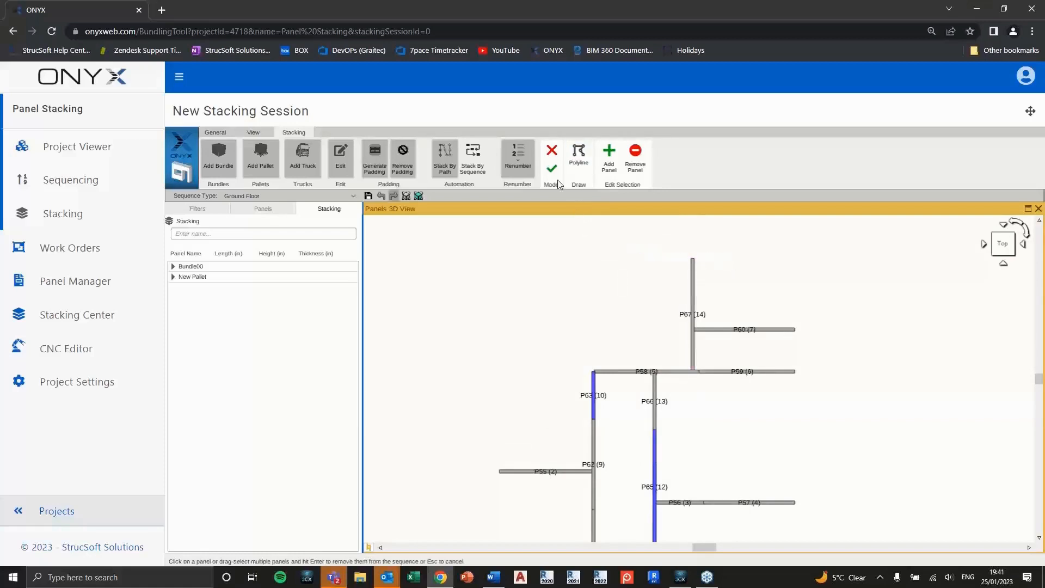
pyautogui.scroll(-2, 632, 287)
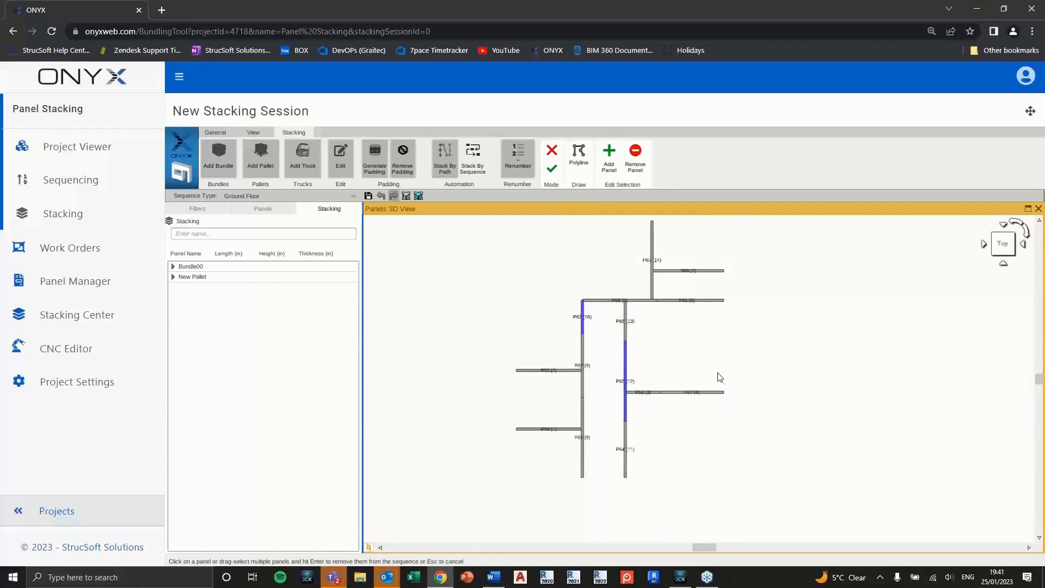
pyautogui.click(551, 170)
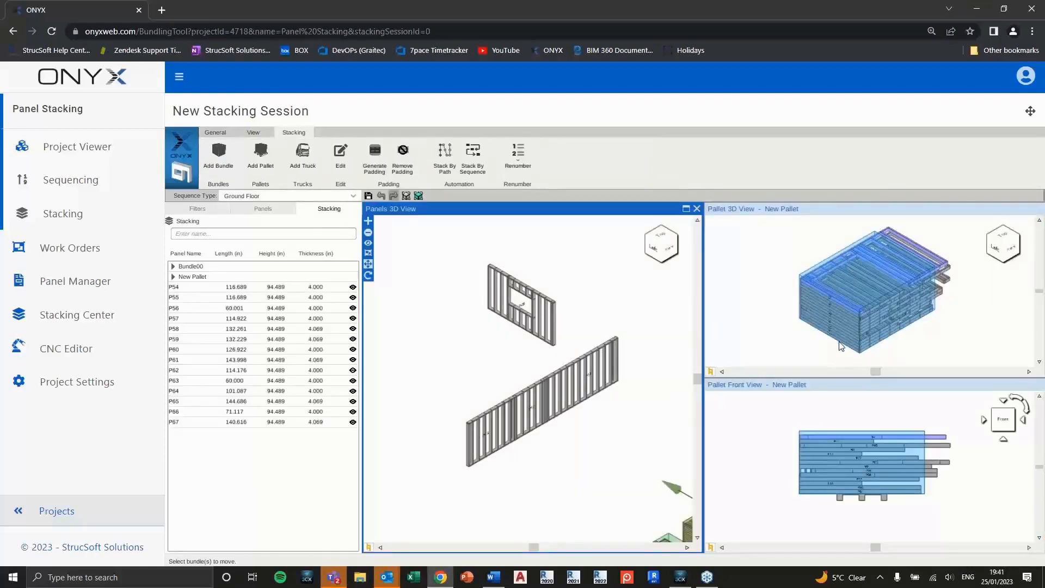
# Resize the new pallet to fit all of its stacked panels.
pyautogui.click(924, 344)
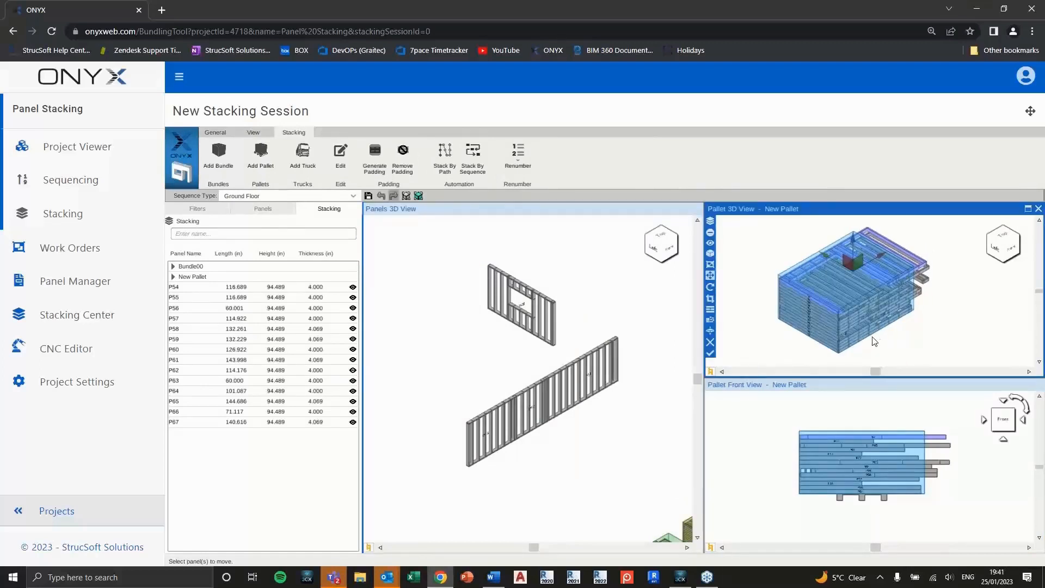
pyautogui.scroll(5, 898, 458)
pyautogui.scroll(-3, 915, 463)
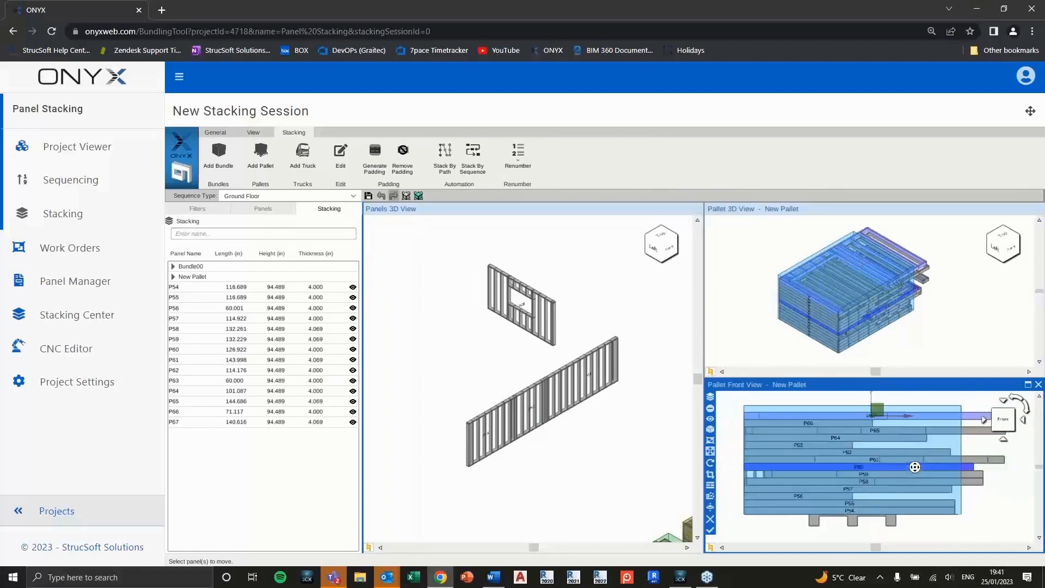
pyautogui.scroll(-2, 929, 484)
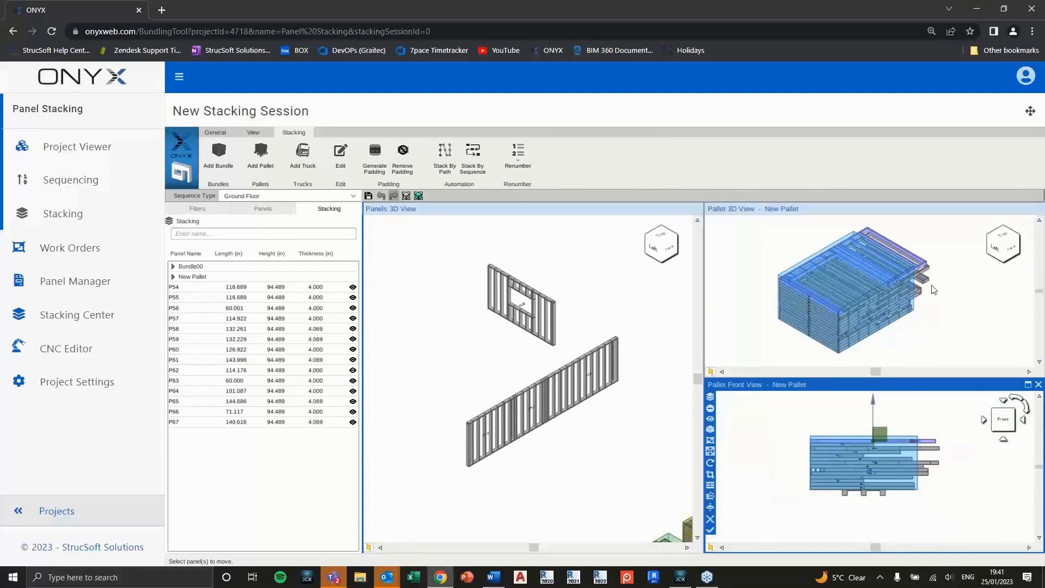
pyautogui.click(957, 272)
pyautogui.scroll(3, 871, 300)
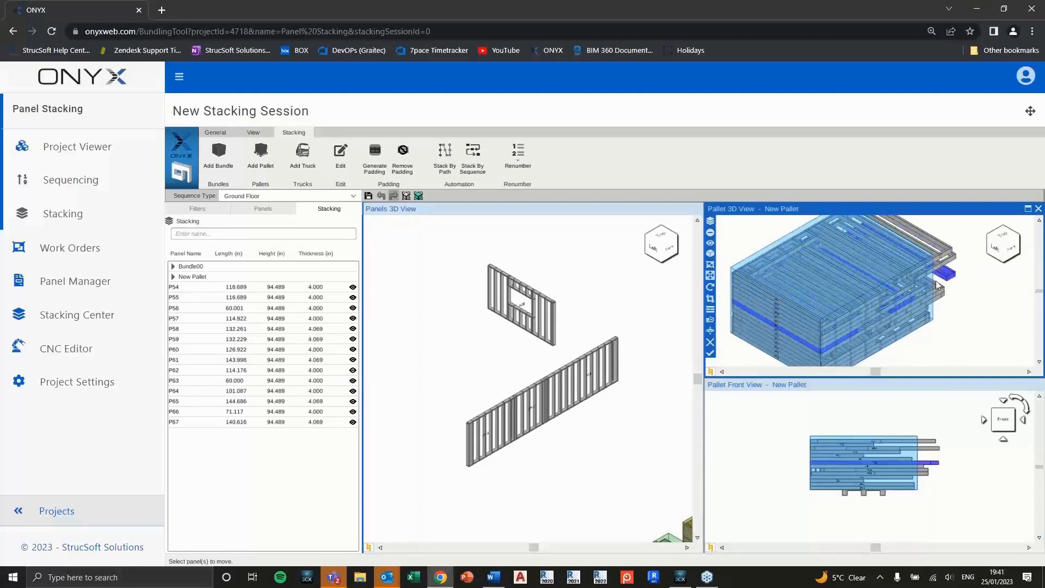
pyautogui.scroll(-2, 936, 294)
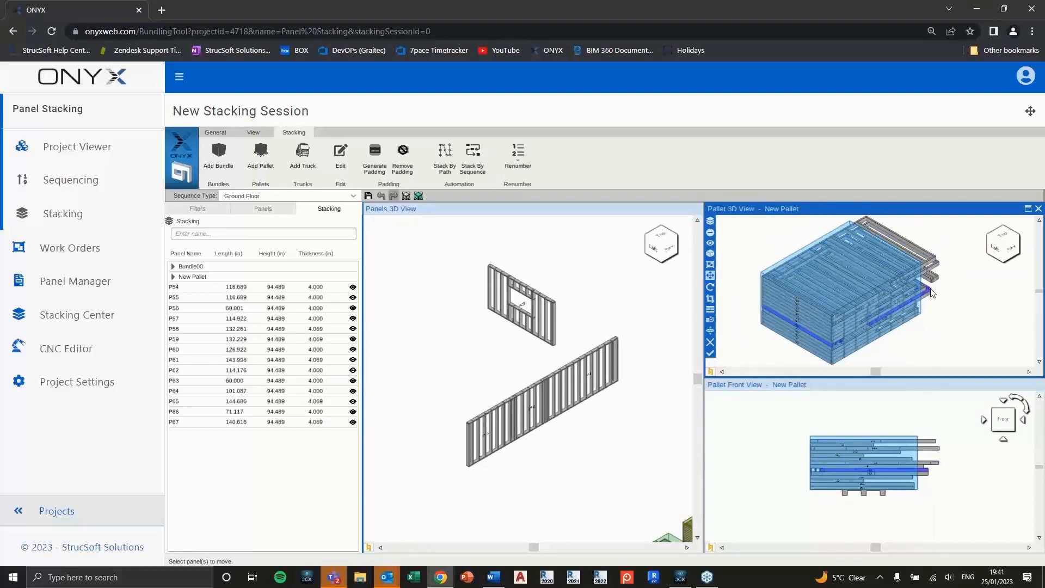
pyautogui.click(710, 309)
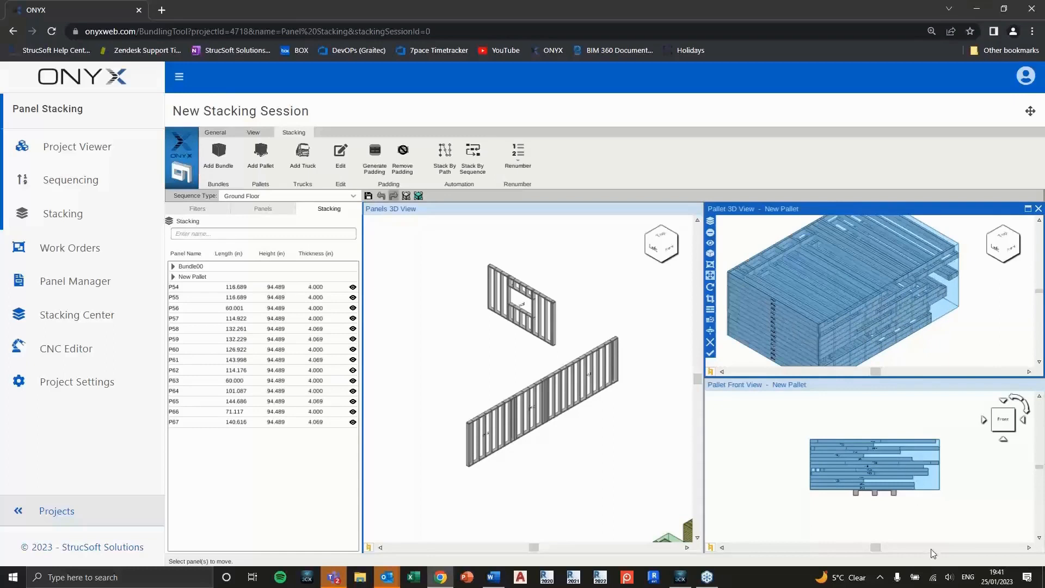
# Check the panel stacking order in the pallet's front view and finish the pallet.
pyautogui.click(908, 470)
pyautogui.scroll(4, 908, 470)
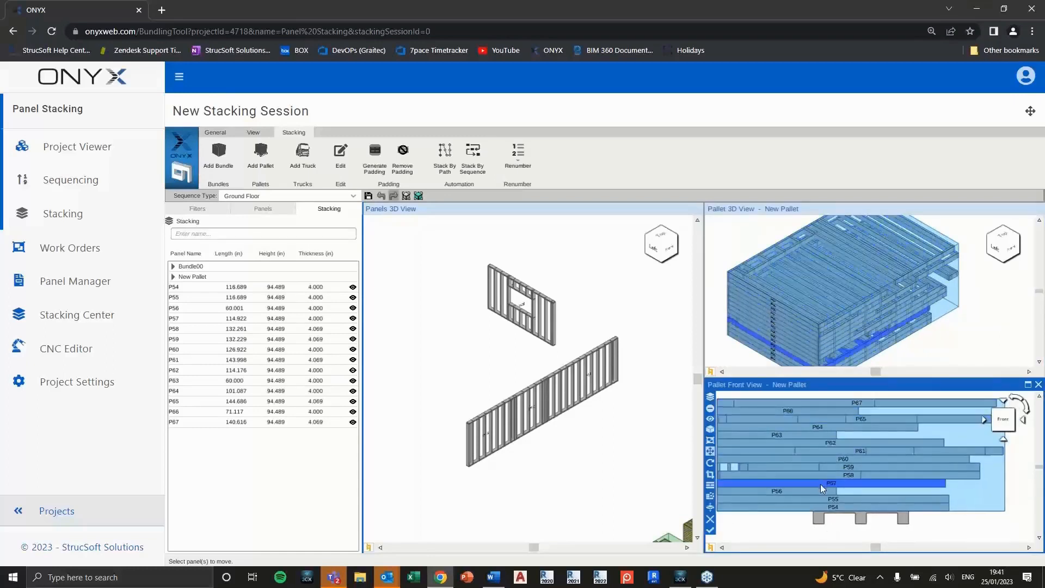
pyautogui.click(824, 411)
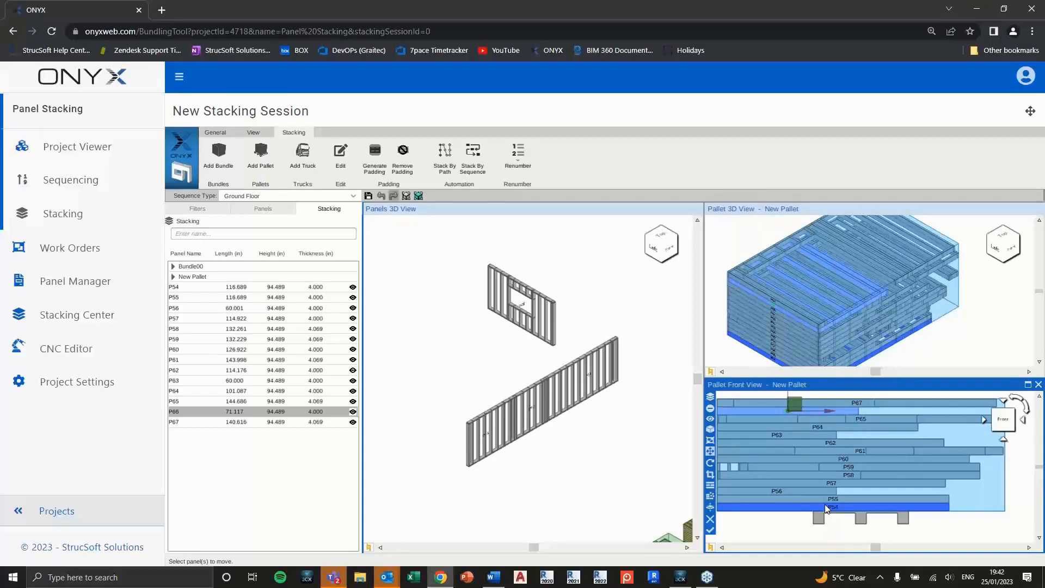
pyautogui.click(930, 533)
pyautogui.scroll(-3, 930, 534)
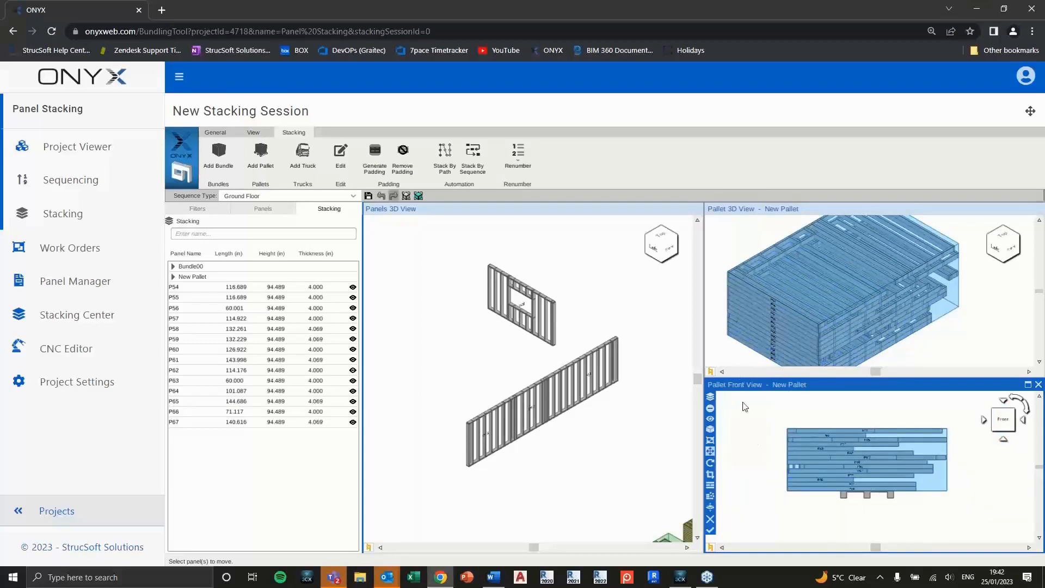
pyautogui.click(735, 361)
pyautogui.click(711, 354)
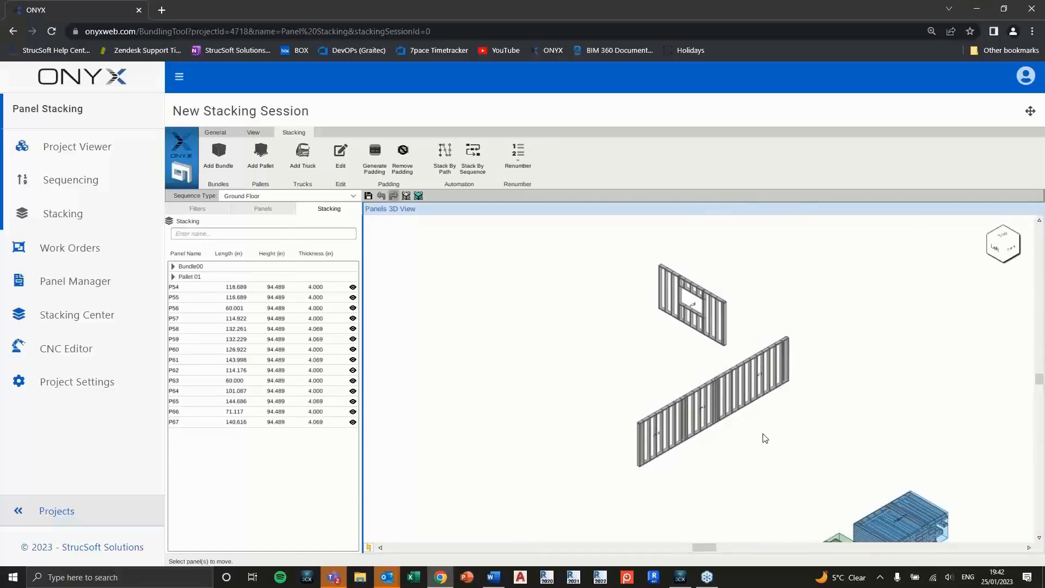
# Create a new bundle and add the remaining panels P49, P51, P52 and P53 to it.
pyautogui.moveTo(864, 440); pyautogui.dragTo(772, 386, button='middle')
pyautogui.scroll(-3, 802, 385)
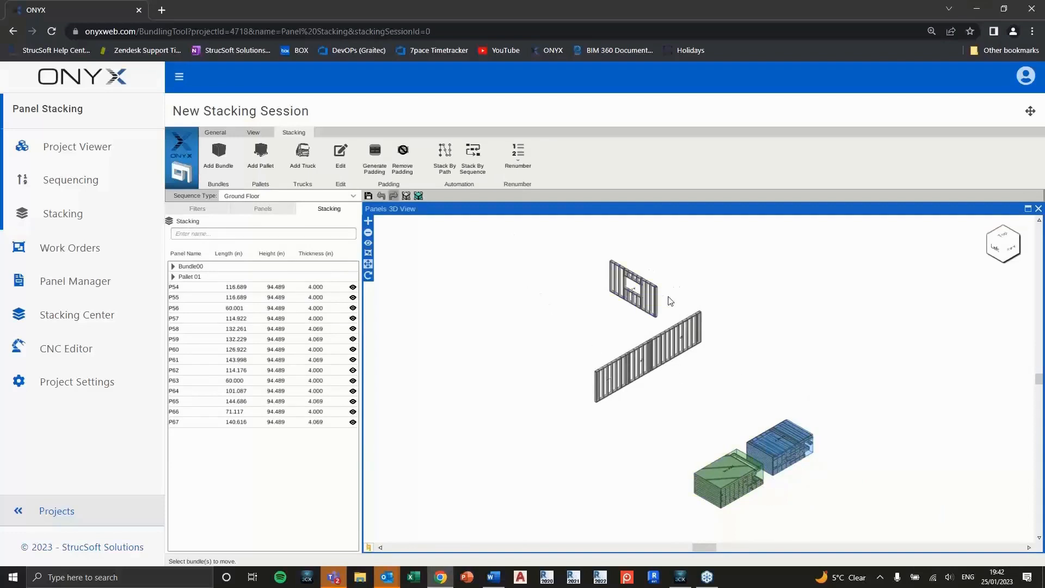
pyautogui.click(220, 166)
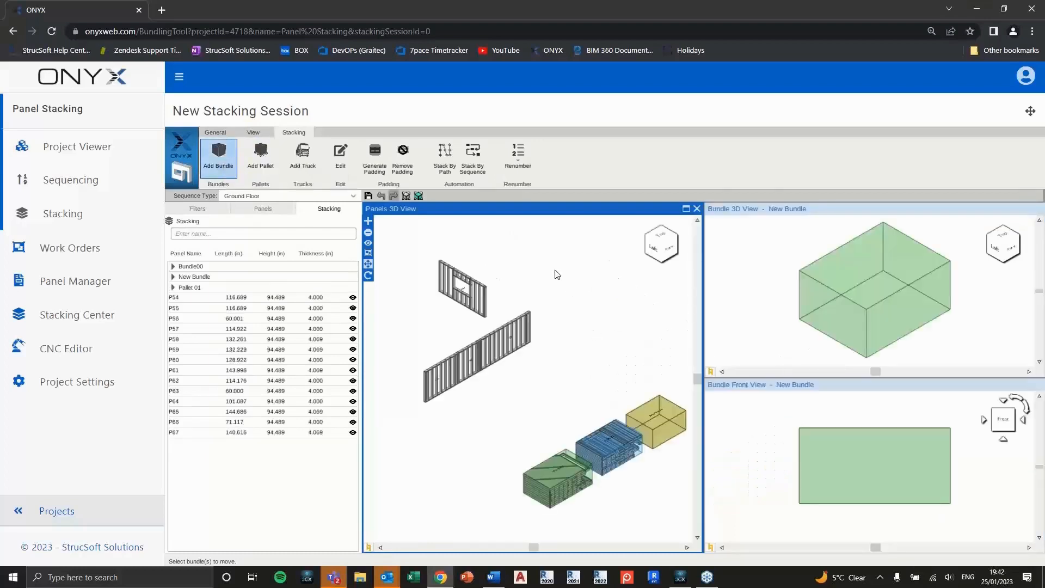
pyautogui.click(367, 223)
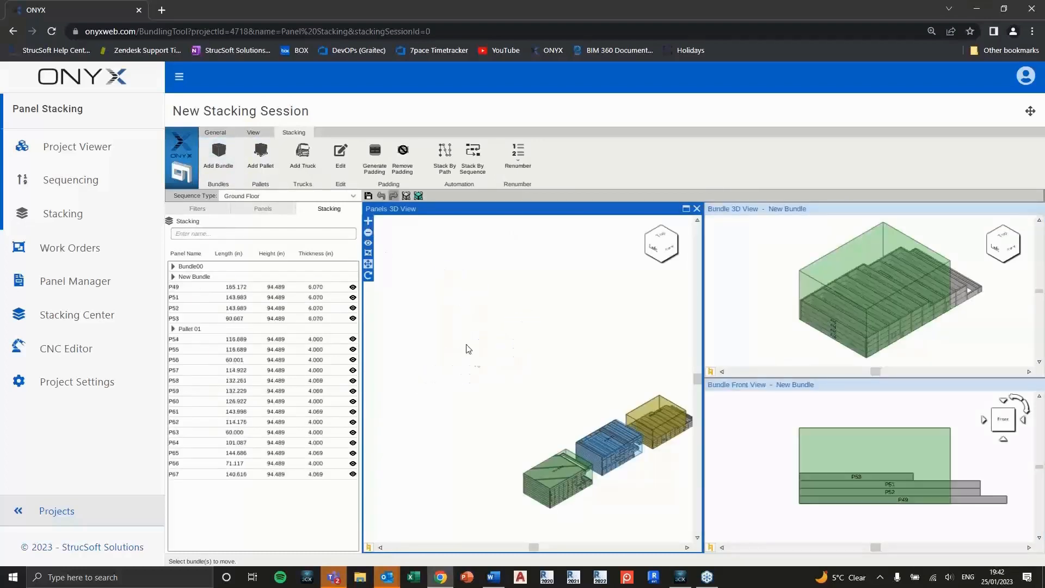
# Resize the new bundle to fit its panels and finish it.
pyautogui.click(794, 330)
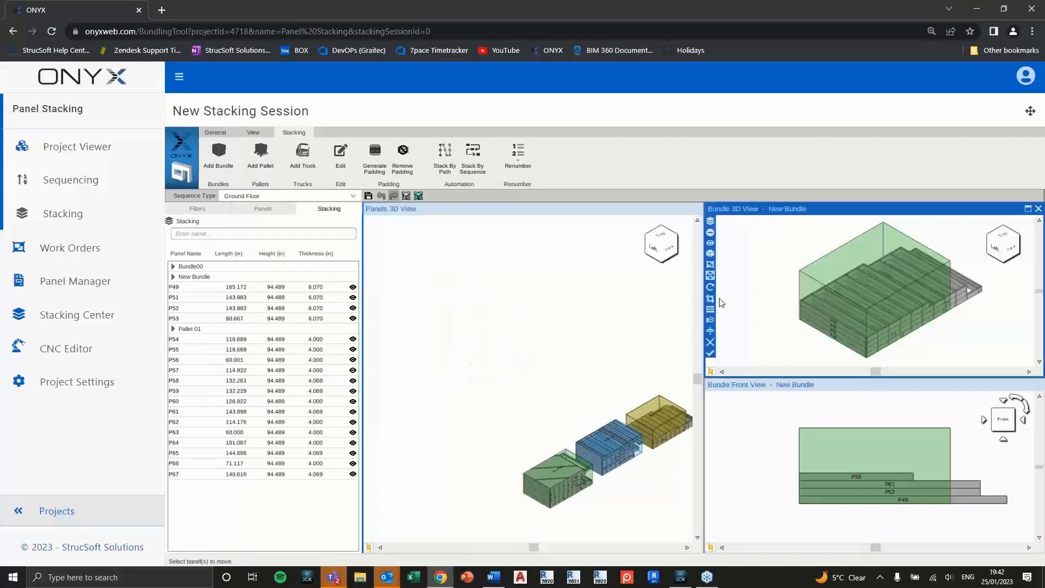
pyautogui.click(710, 299)
pyautogui.click(710, 353)
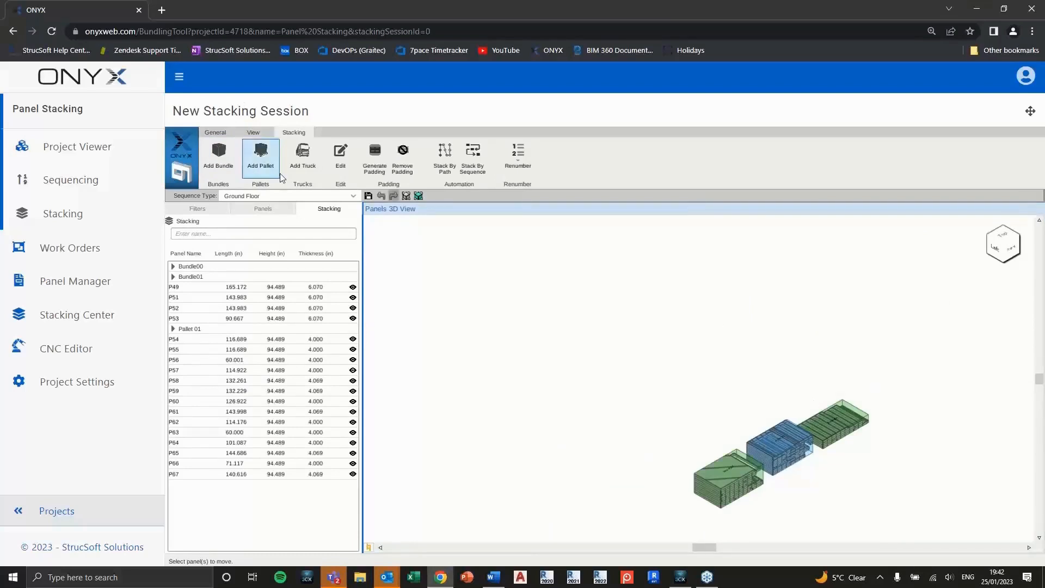
pyautogui.click(215, 133)
pyautogui.click(305, 163)
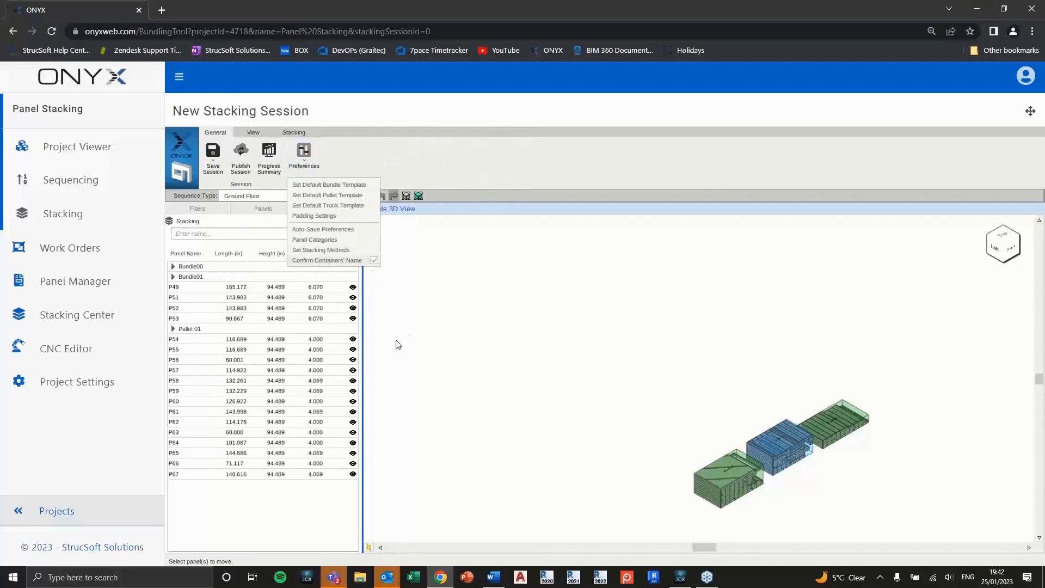
pyautogui.click(418, 328)
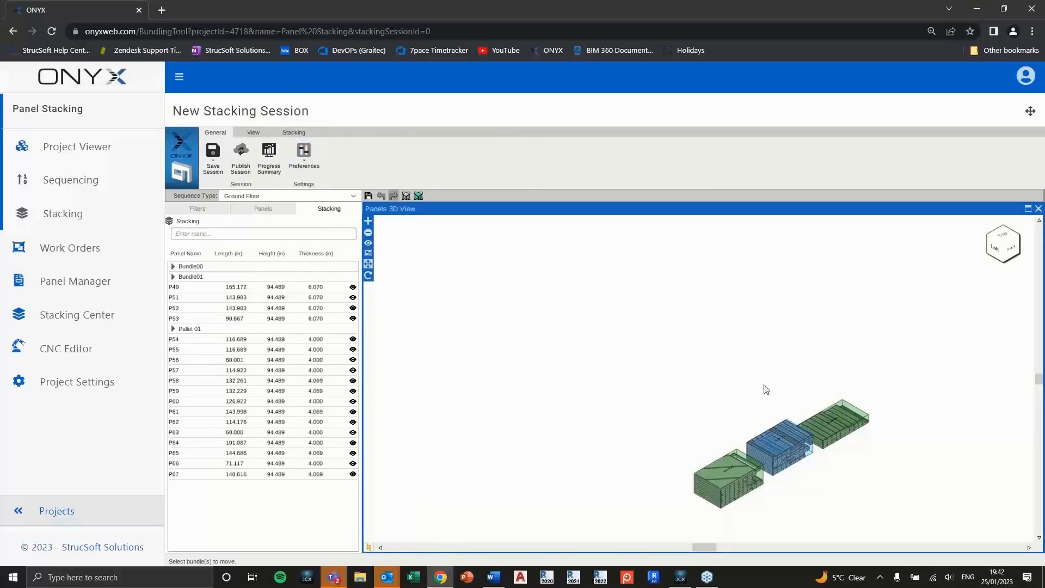
pyautogui.moveTo(785, 434); pyautogui.dragTo(758, 420, button='middle')
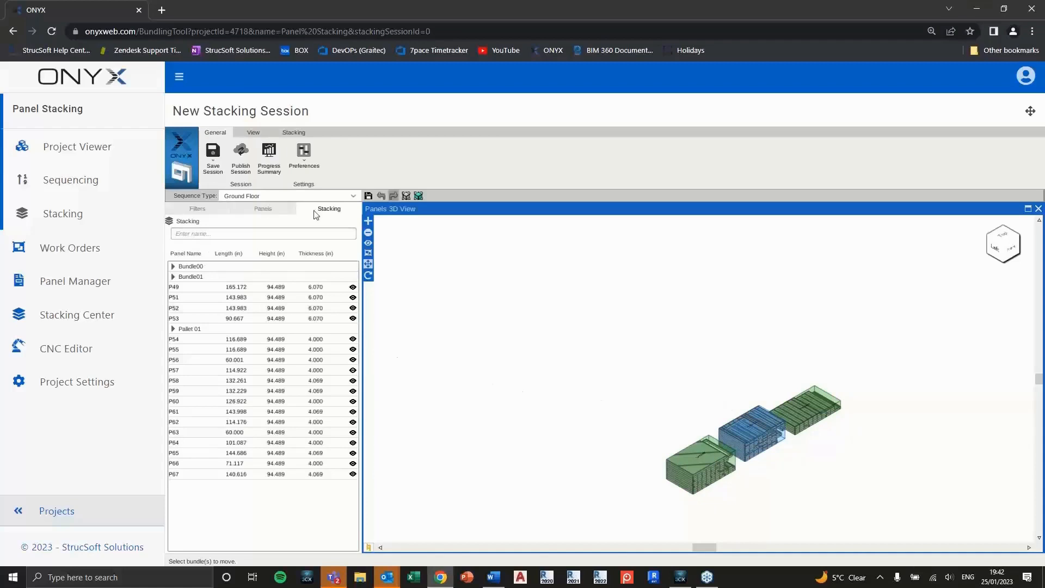
# Collapse the panel lists under Bundle01 and Pallet 01 in the stacking list.
pyautogui.click(173, 267)
pyautogui.click(173, 267)
pyautogui.click(173, 276)
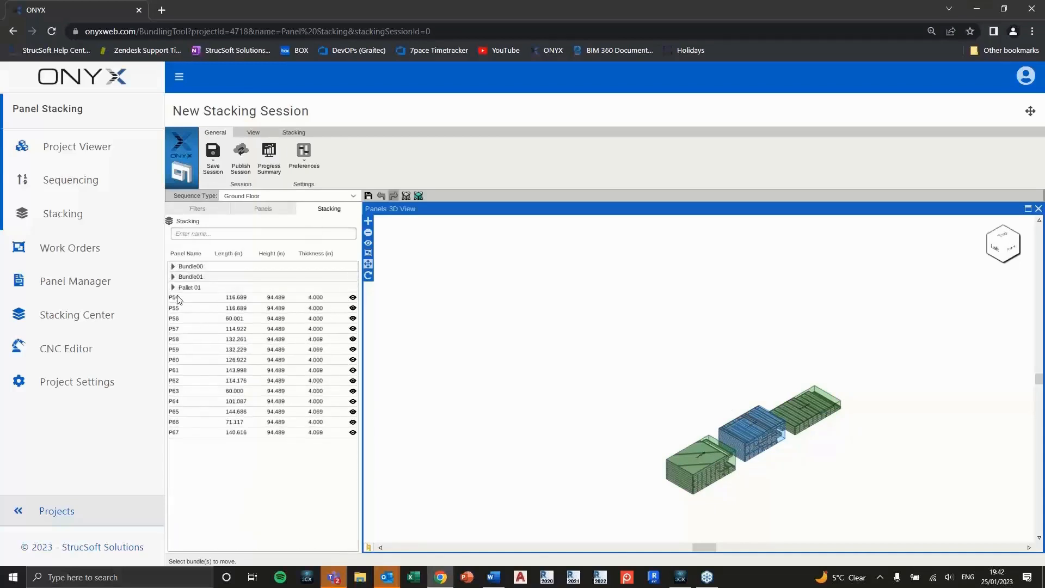
pyautogui.click(173, 288)
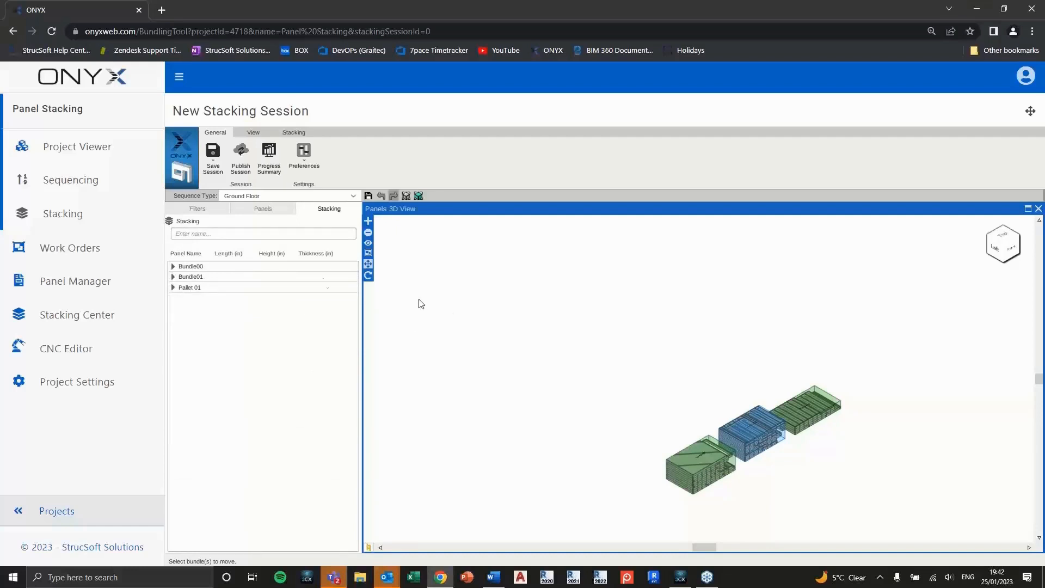
# Select Bundle00, Bundle01 and Pallet 01 in turn as containers available for editing.
pyautogui.click(272, 272)
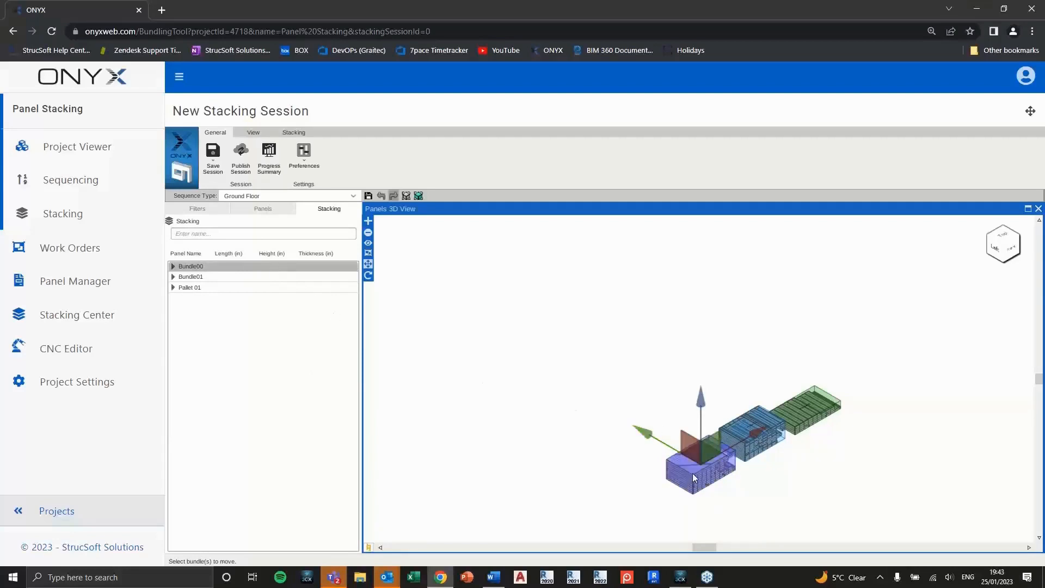
pyautogui.click(294, 133)
pyautogui.click(341, 159)
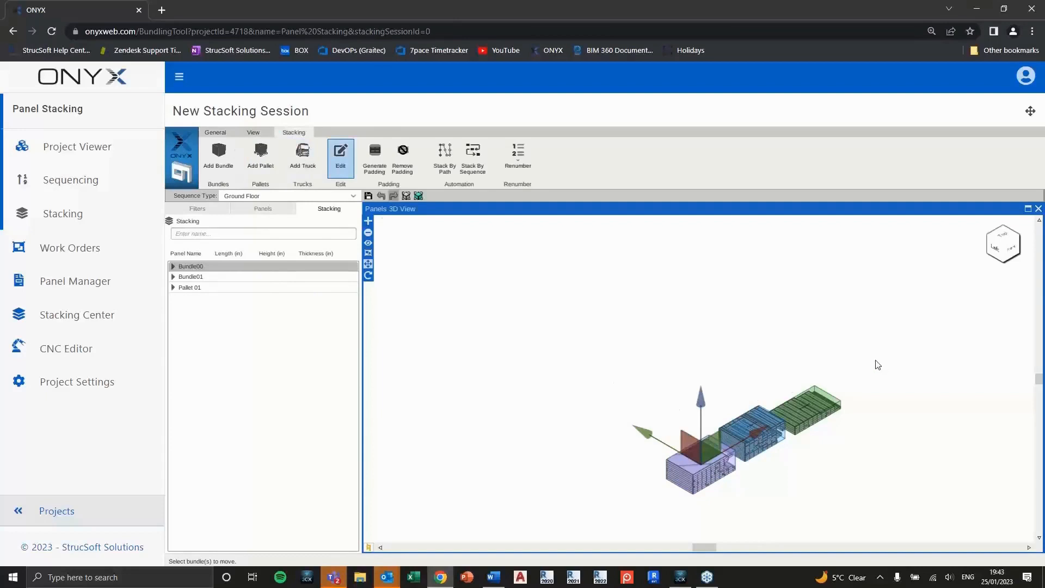
pyautogui.click(260, 267)
pyautogui.click(276, 278)
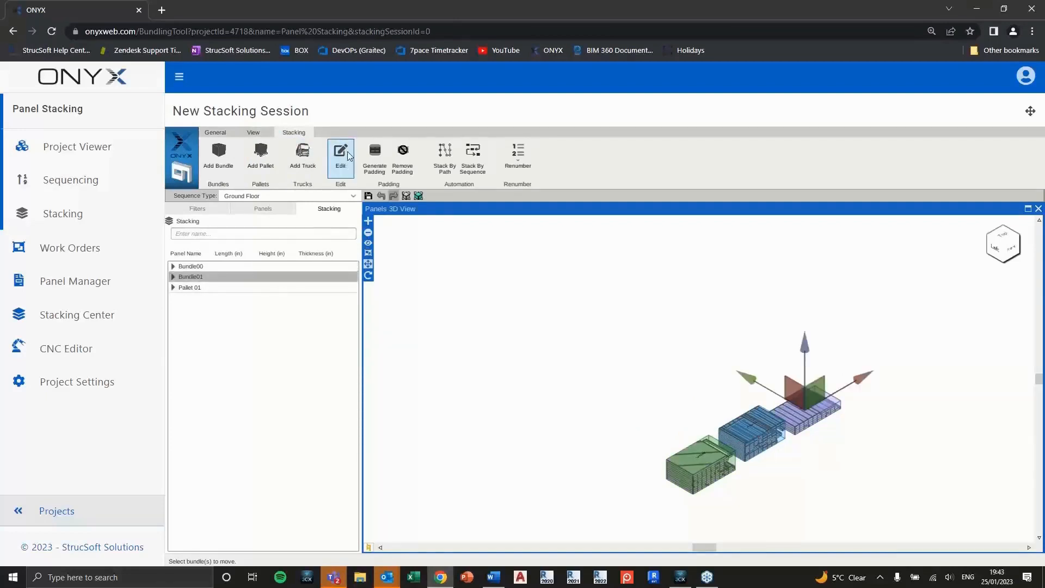
pyautogui.click(738, 430)
pyautogui.click(739, 433)
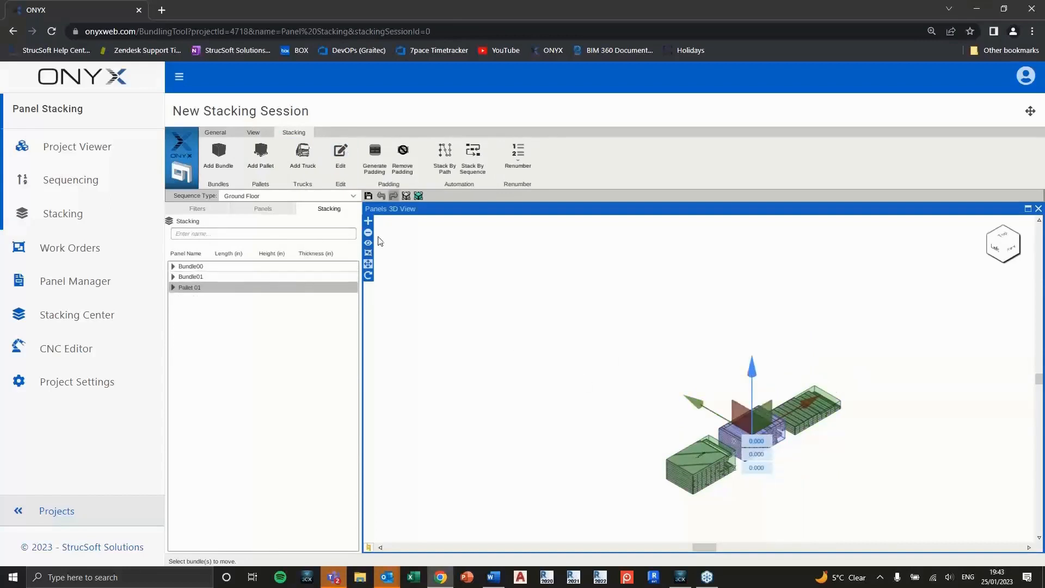
# Switch from moving containers to plain selection, try it on Bundle00 and clear the selection.
pyautogui.click(369, 252)
pyautogui.click(714, 459)
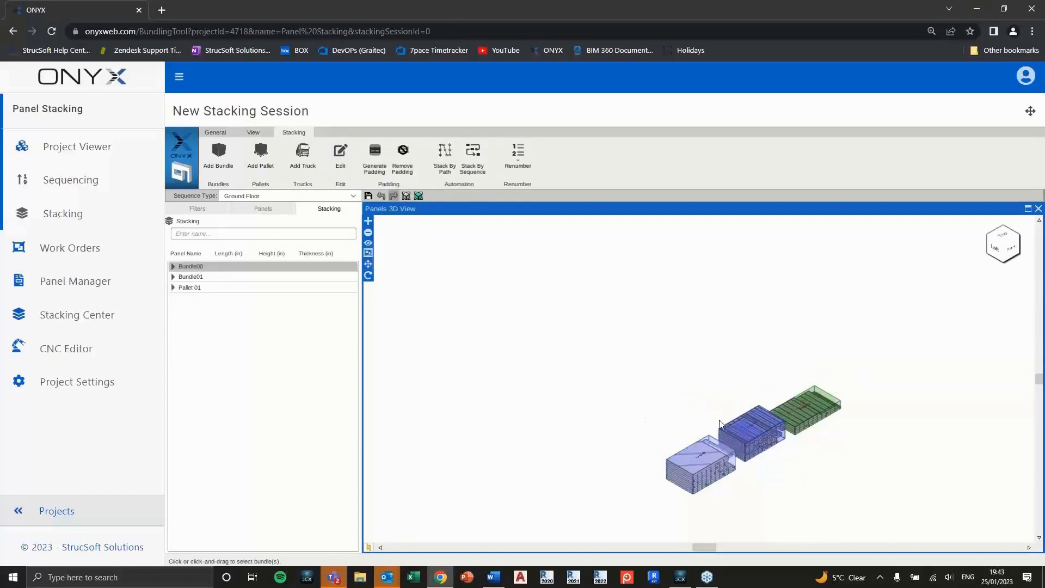
pyautogui.moveTo(632, 367); pyautogui.dragTo(506, 328, button='middle')
pyautogui.click(505, 327)
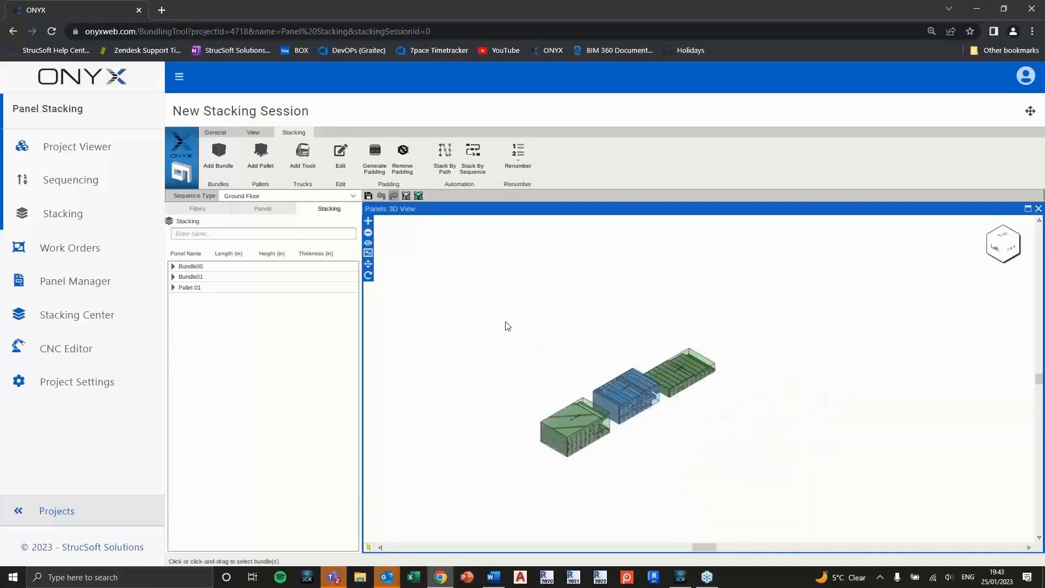
pyautogui.click(559, 430)
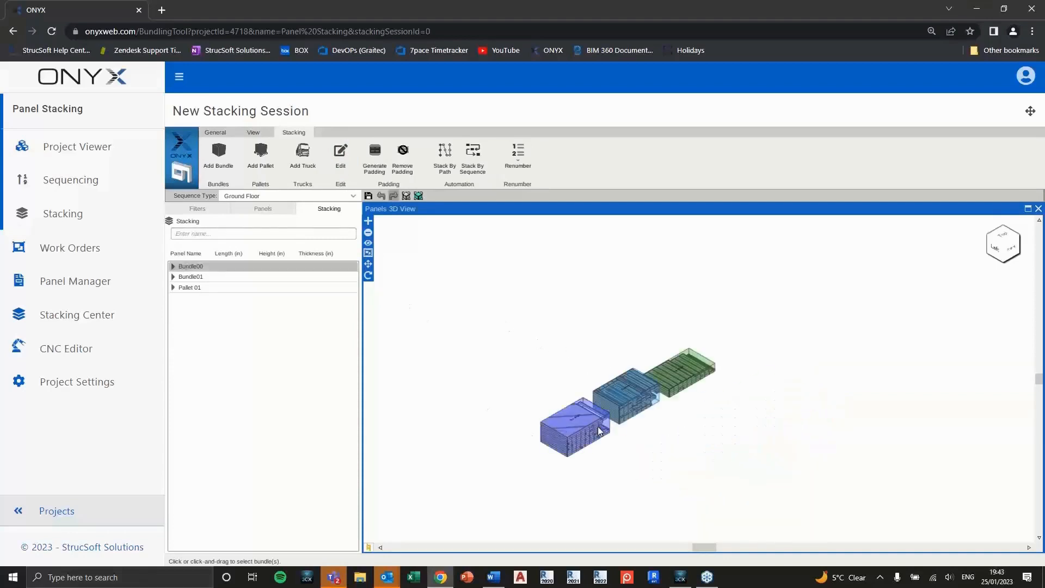
pyautogui.click(413, 257)
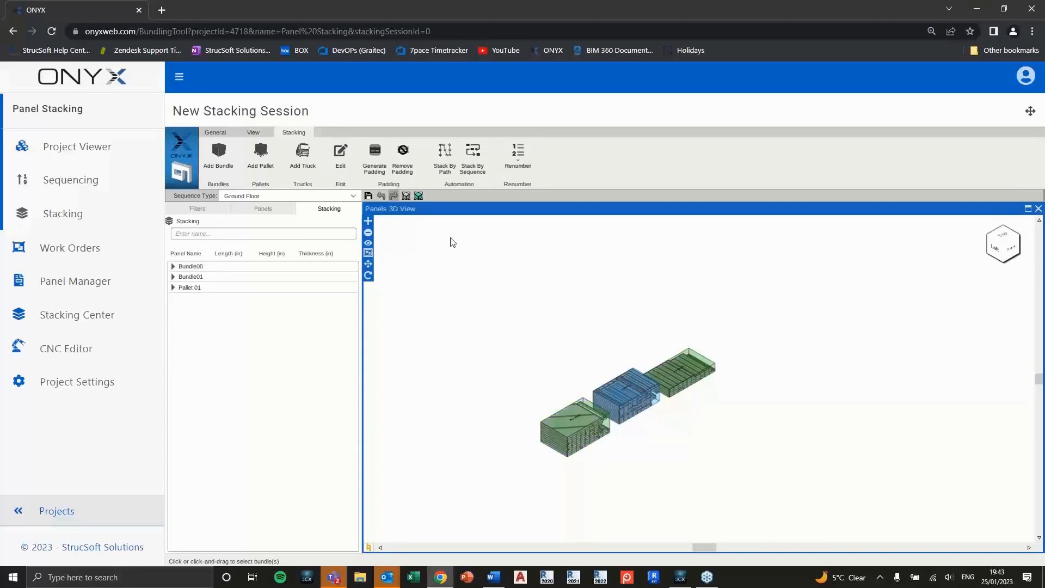
pyautogui.click(603, 391)
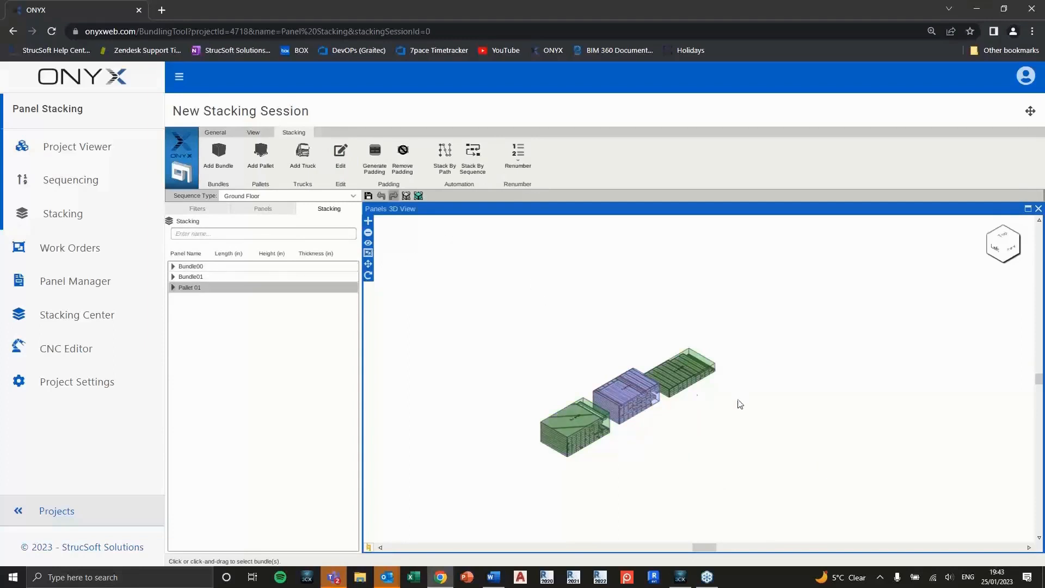
pyautogui.click(521, 323)
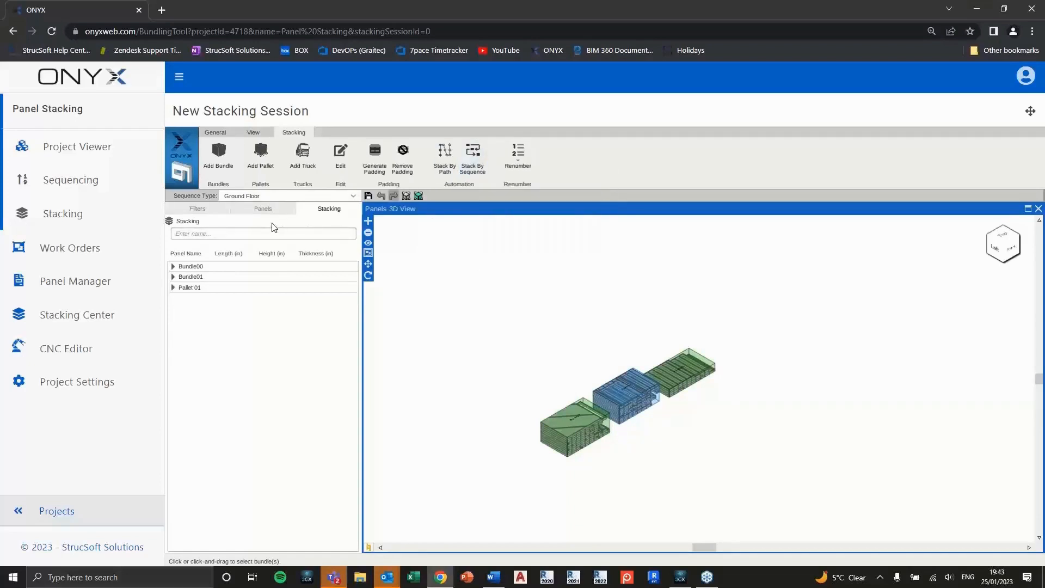
# Change the level filter from Level 2 to Level 1 and load the matching panels.
pyautogui.click(210, 210)
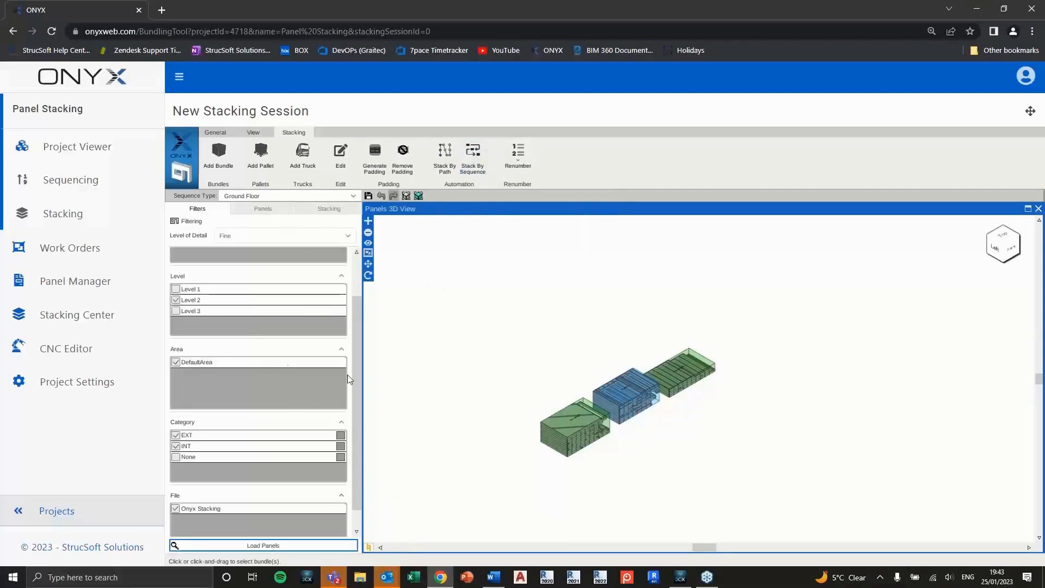
pyautogui.click(175, 299)
pyautogui.click(176, 290)
pyautogui.click(253, 544)
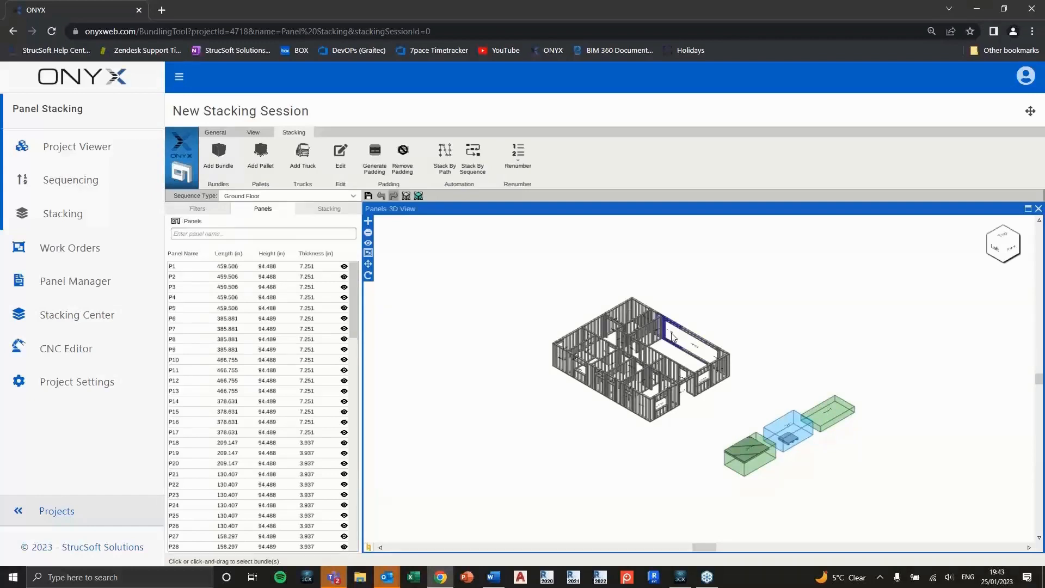
pyautogui.scroll(2, 678, 338)
pyautogui.scroll(1, 696, 325)
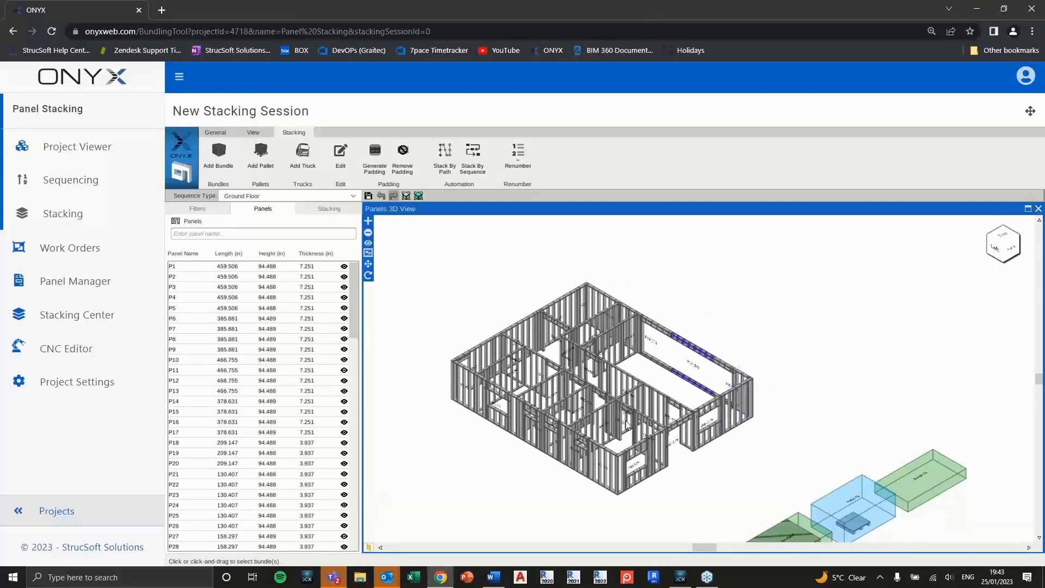
pyautogui.moveTo(600, 489); pyautogui.dragTo(570, 431, button='middle')
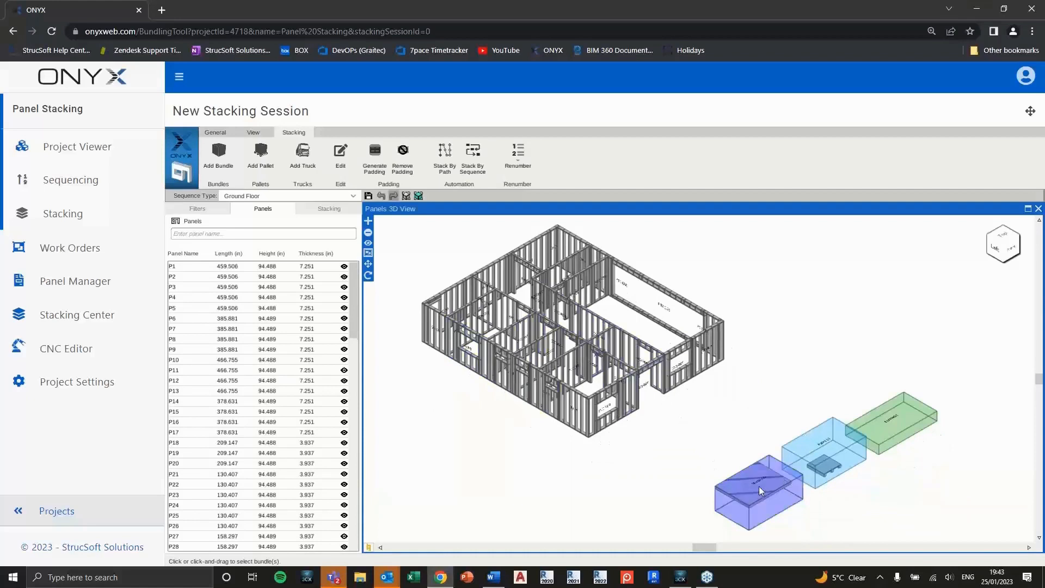
pyautogui.click(814, 477)
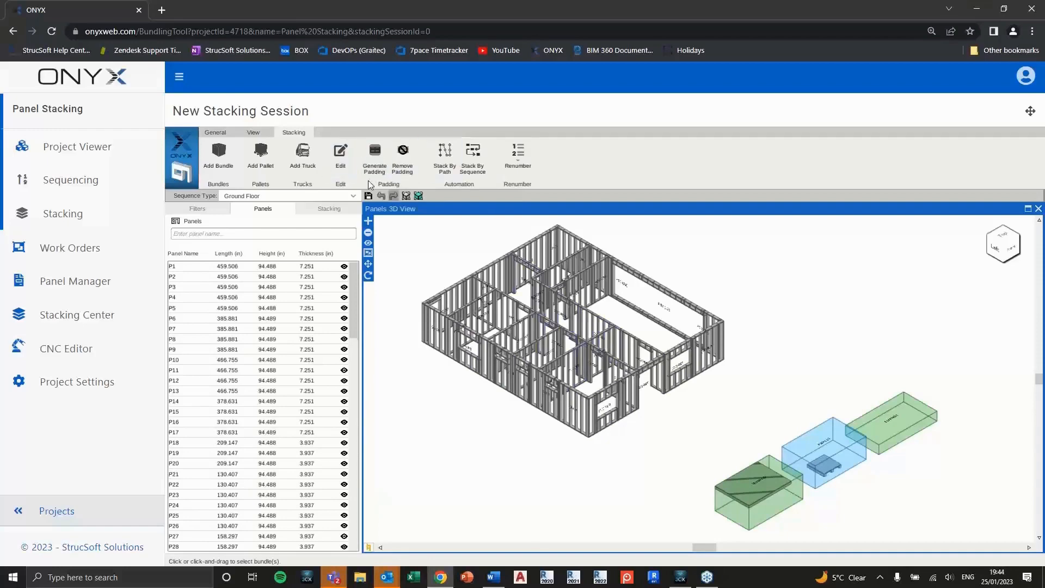
pyautogui.click(222, 158)
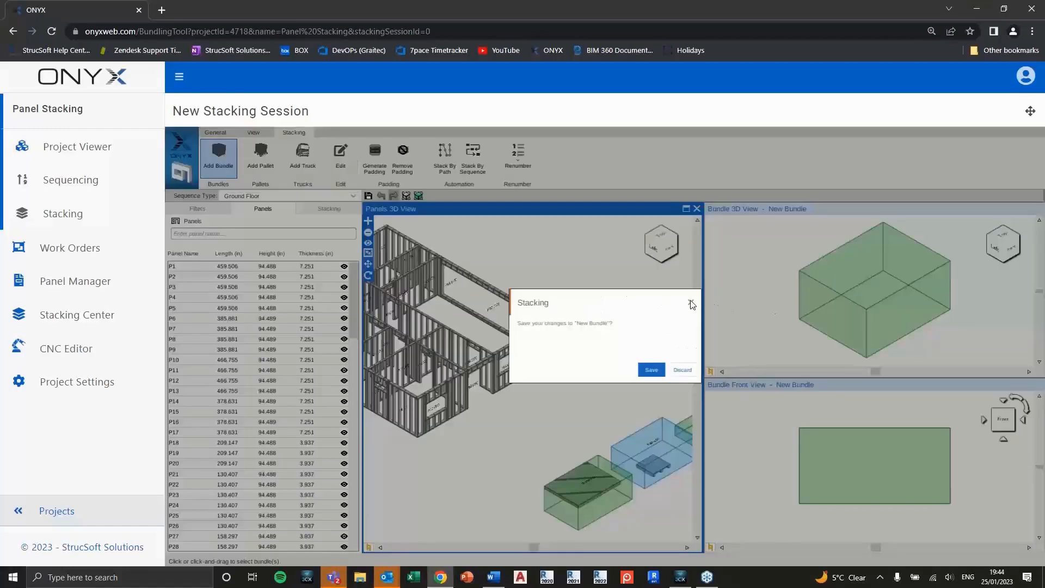
pyautogui.click(682, 370)
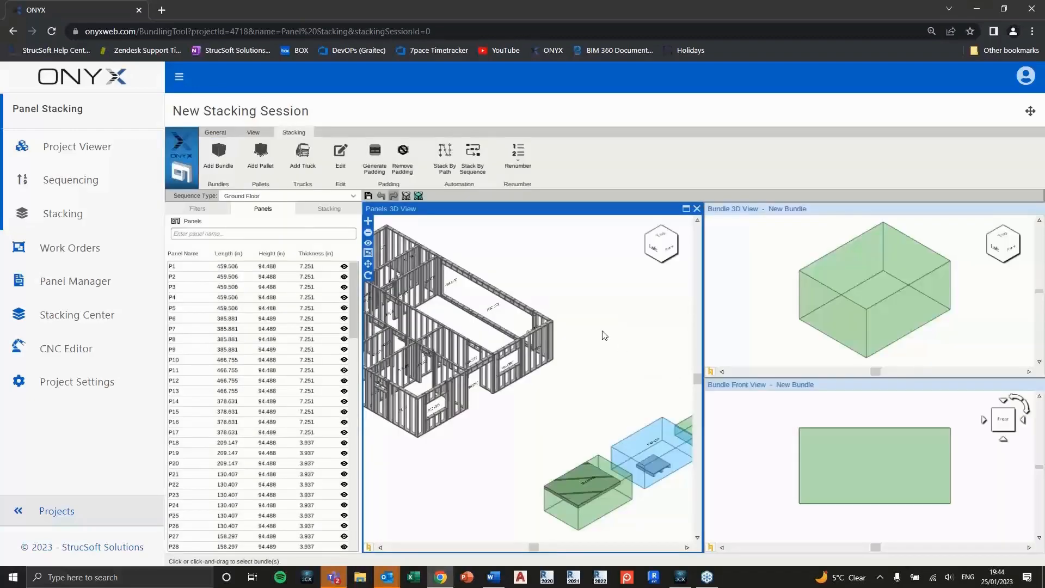
pyautogui.click(474, 165)
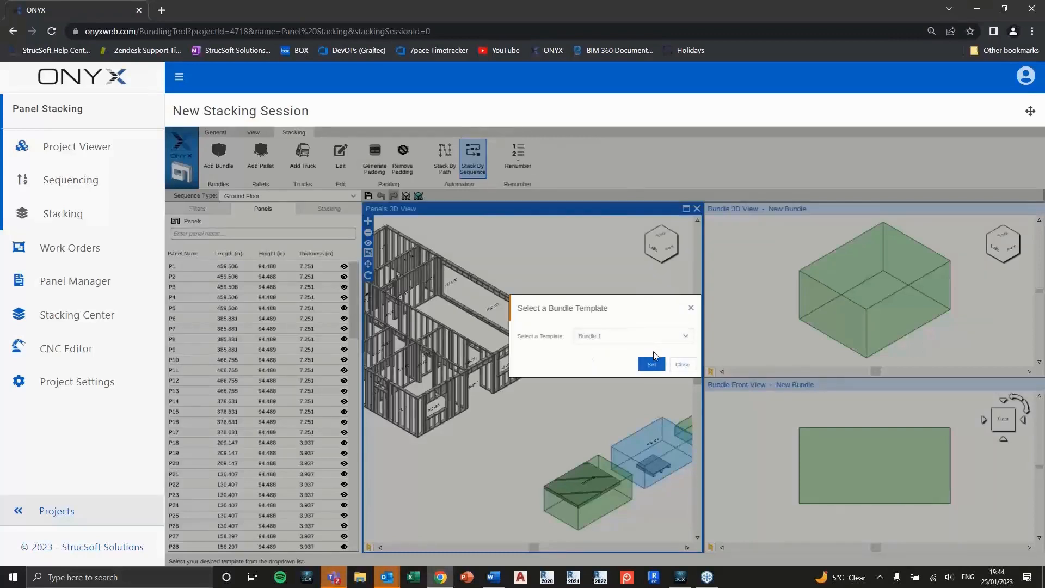
pyautogui.click(652, 365)
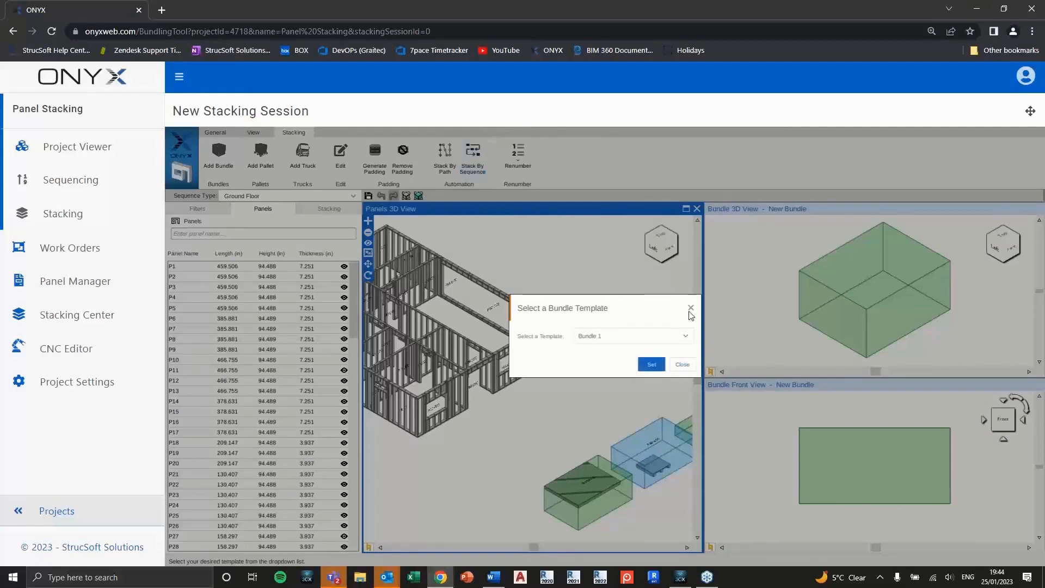
pyautogui.click(683, 364)
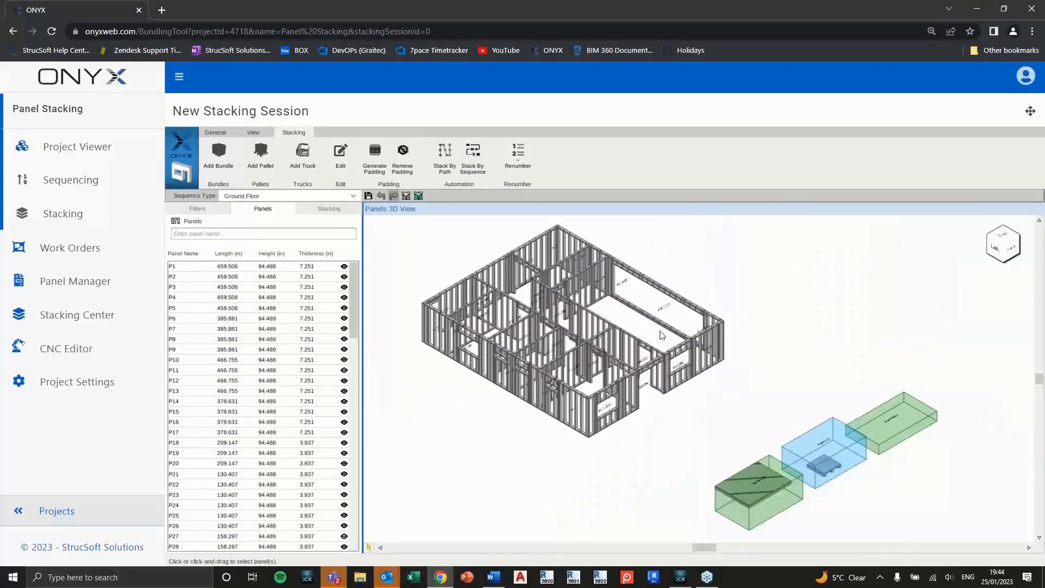
# Stack the loaded Level 1 panels by sequence, using the Bundle 1 template and the Ground Floor sequence type.
pyautogui.click(468, 160)
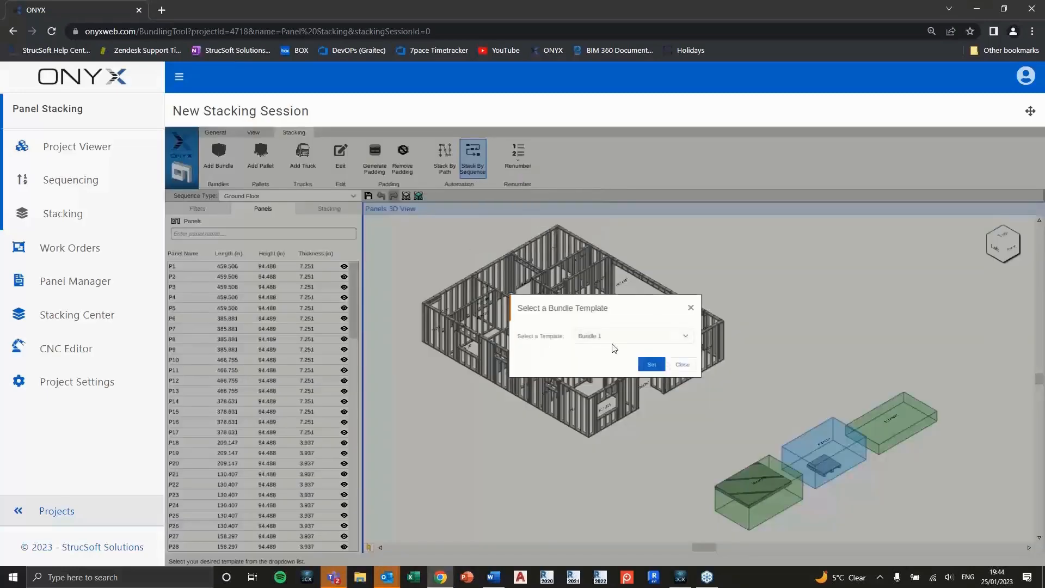
pyautogui.click(672, 338)
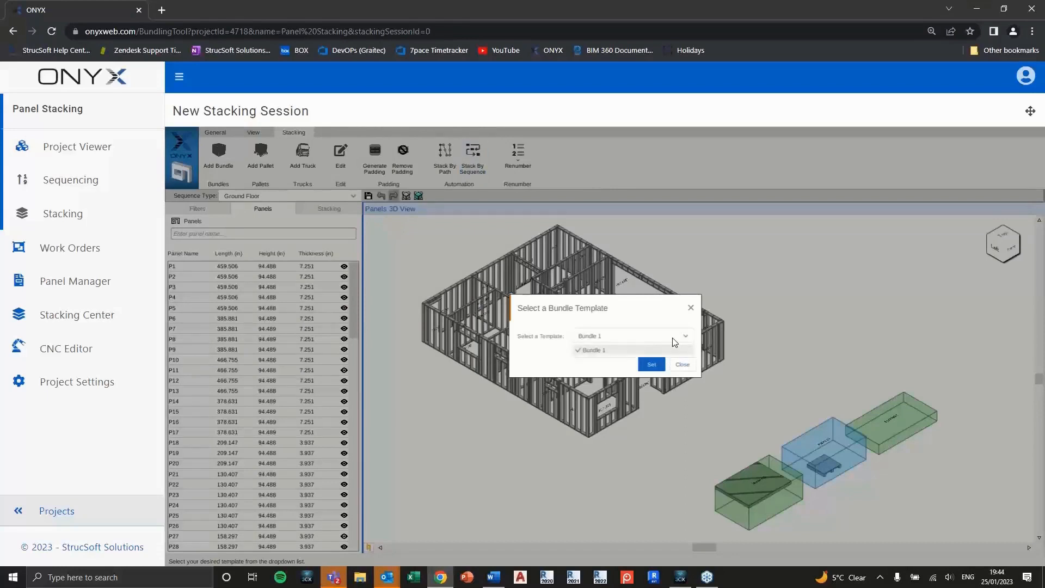
pyautogui.click(653, 348)
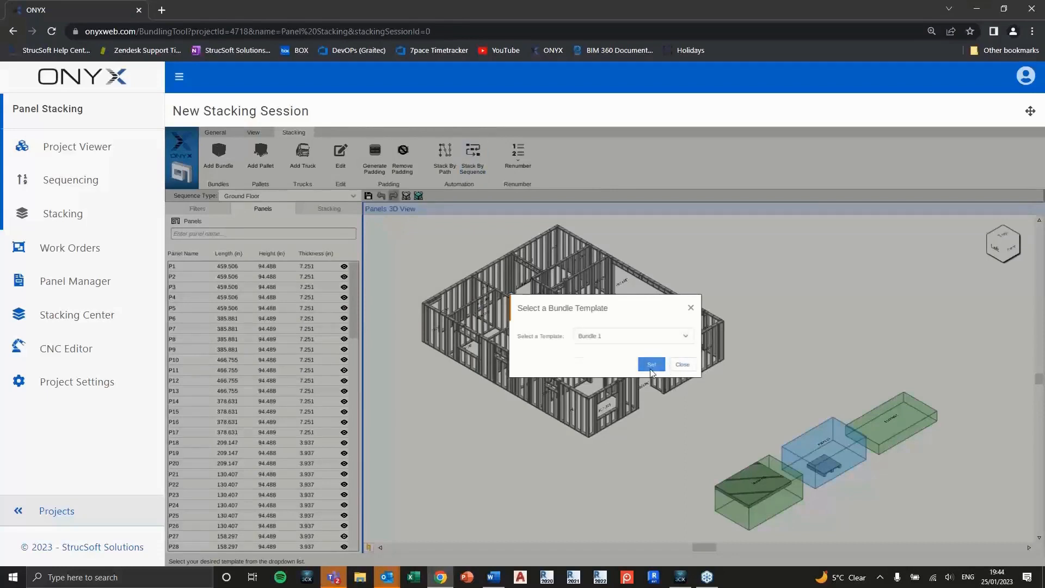
pyautogui.click(651, 366)
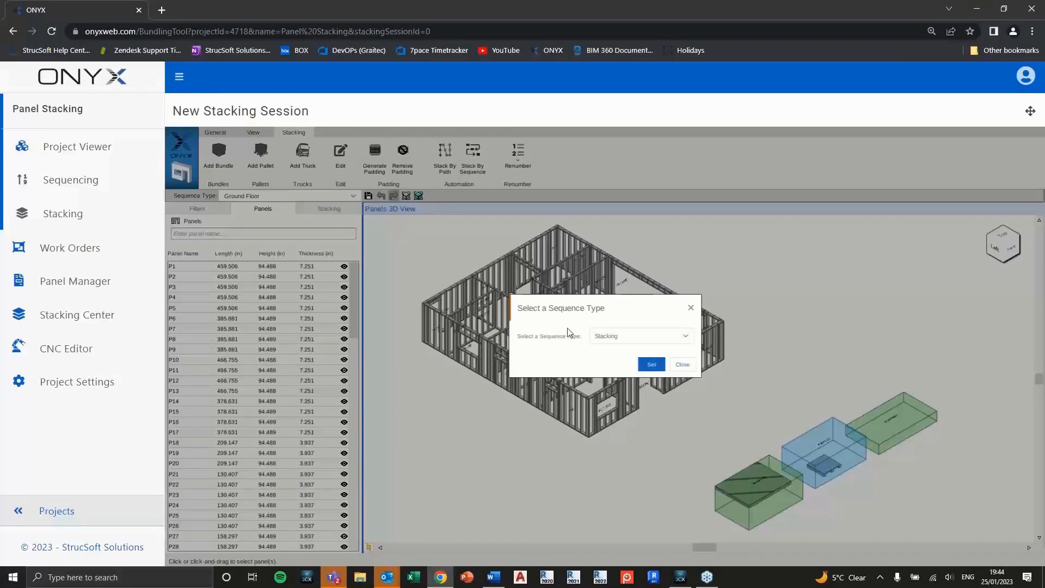
pyautogui.click(686, 335)
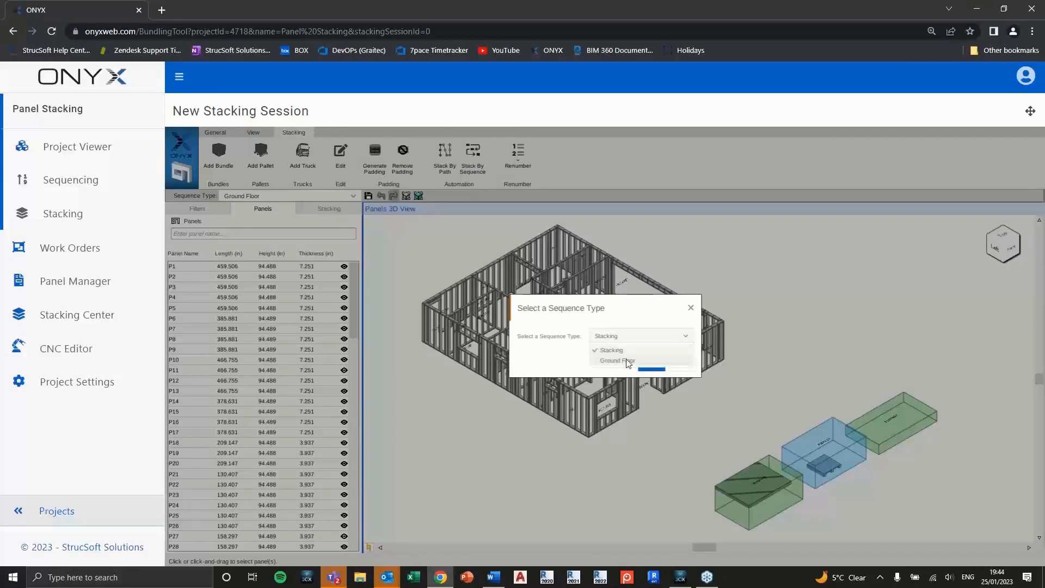
pyautogui.click(626, 360)
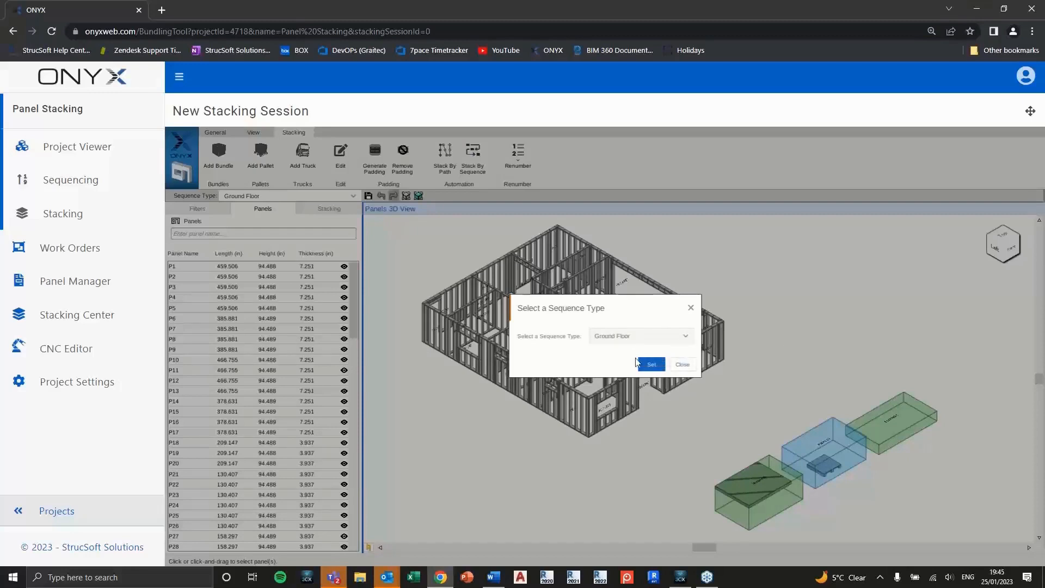
pyautogui.click(648, 363)
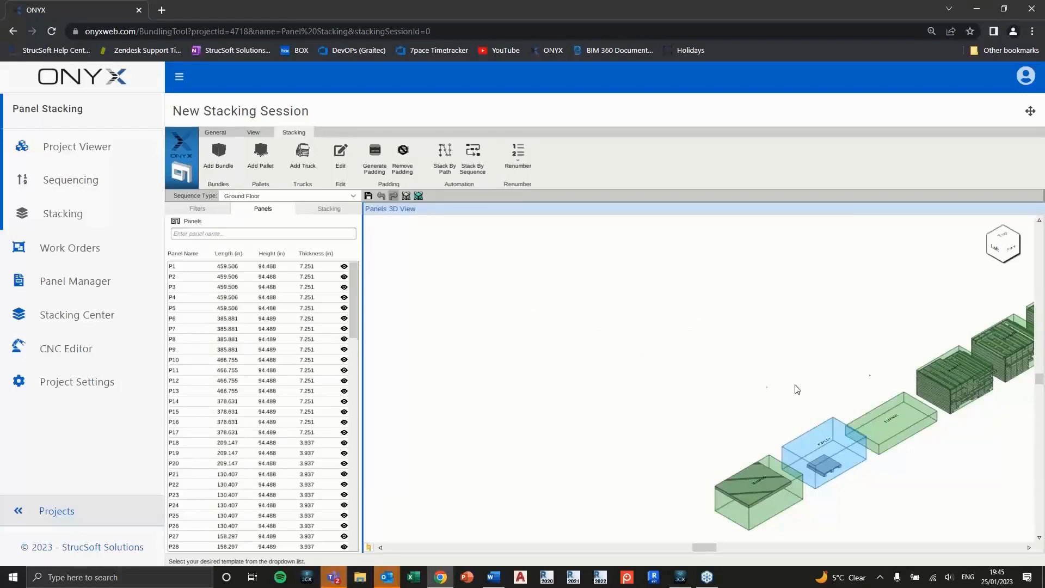
pyautogui.moveTo(649, 371); pyautogui.dragTo(537, 373, button='middle')
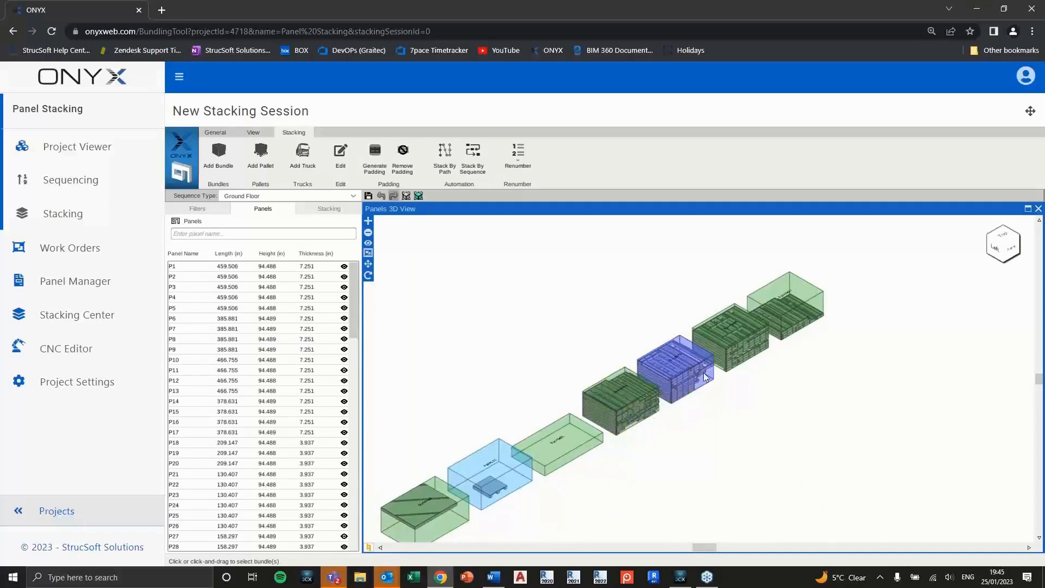
# Open Bundle04 for editing and examine the stacking order of its panels in the front view.
pyautogui.click(634, 415)
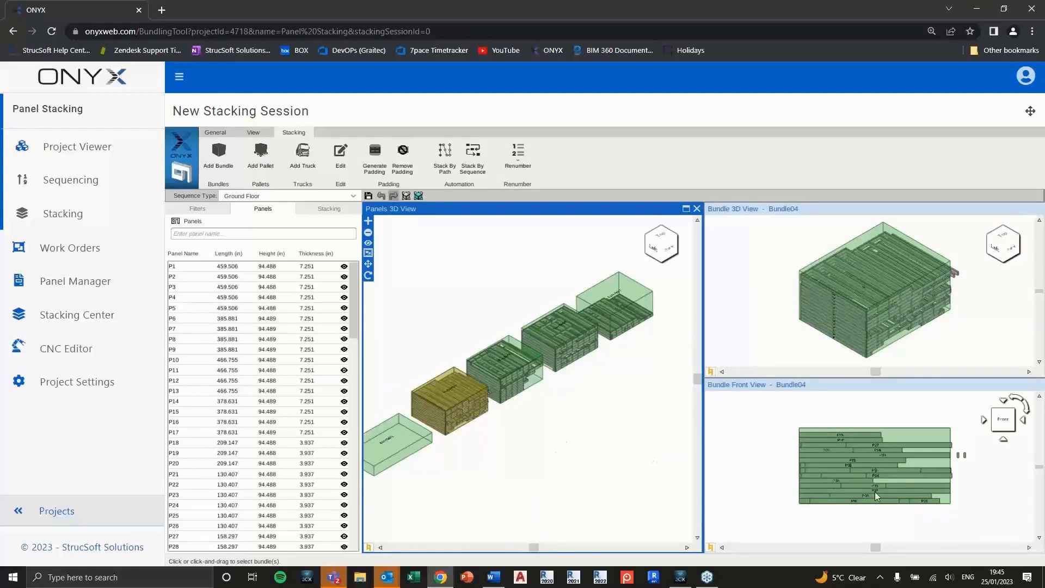
pyautogui.scroll(3, 874, 491)
pyautogui.moveTo(873, 517); pyautogui.dragTo(819, 422, button='middle')
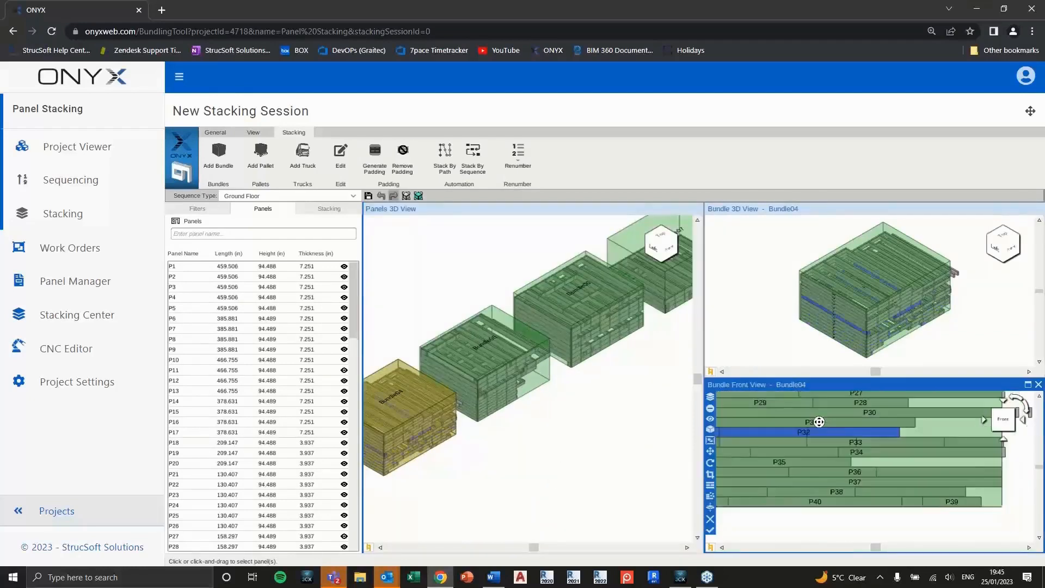
pyautogui.scroll(2, 924, 499)
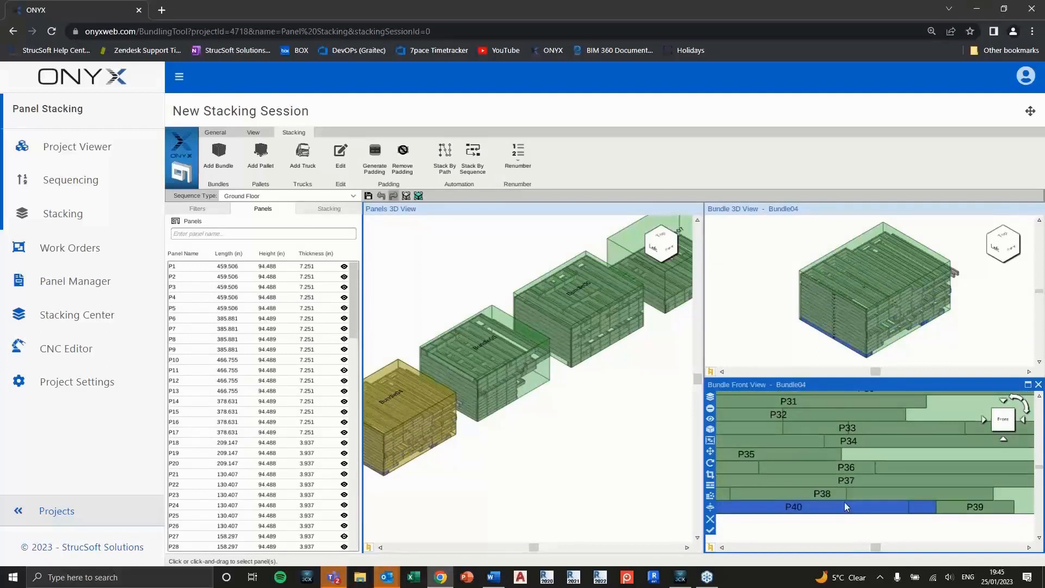
pyautogui.scroll(-5, 836, 449)
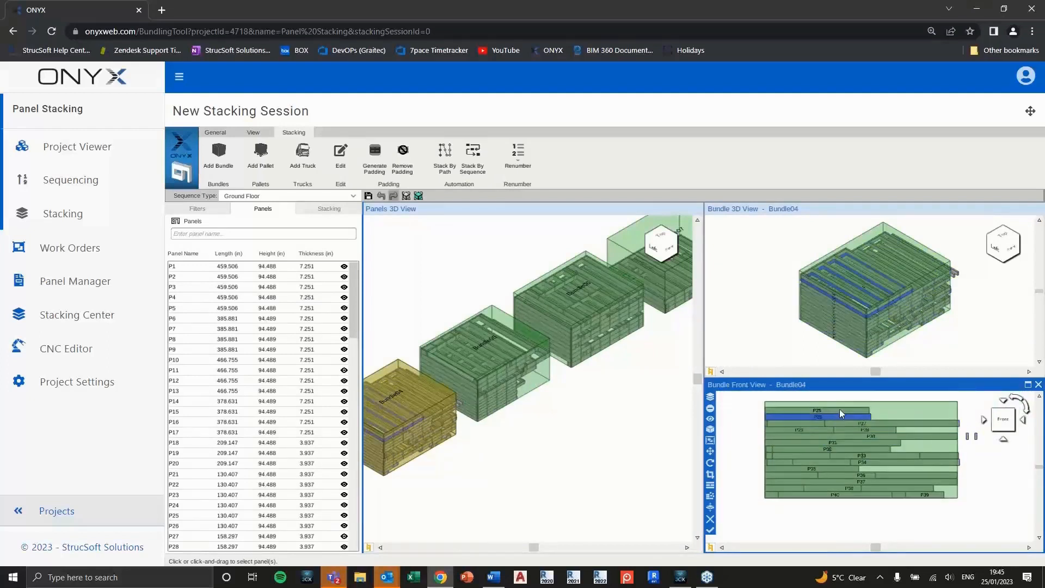
pyautogui.scroll(1, 806, 424)
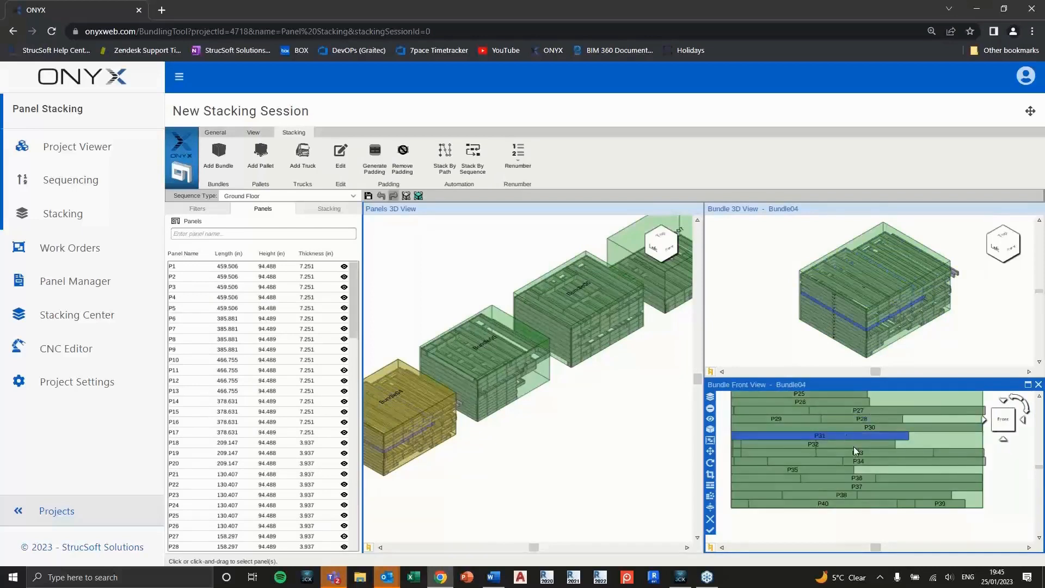
pyautogui.scroll(-1, 866, 479)
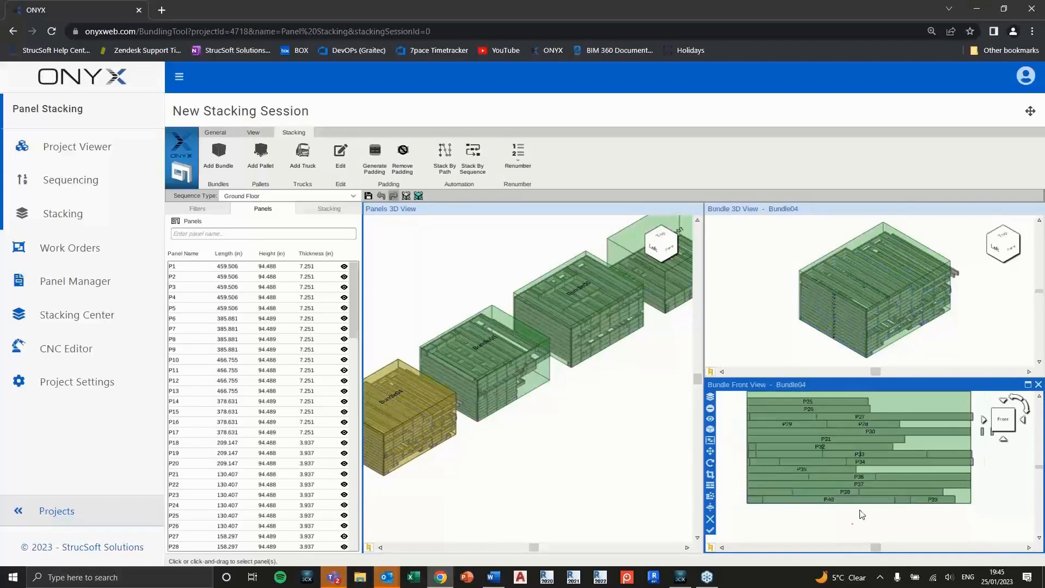
pyautogui.moveTo(840, 483); pyautogui.dragTo(840, 495, button='middle')
pyautogui.scroll(-3, 823, 483)
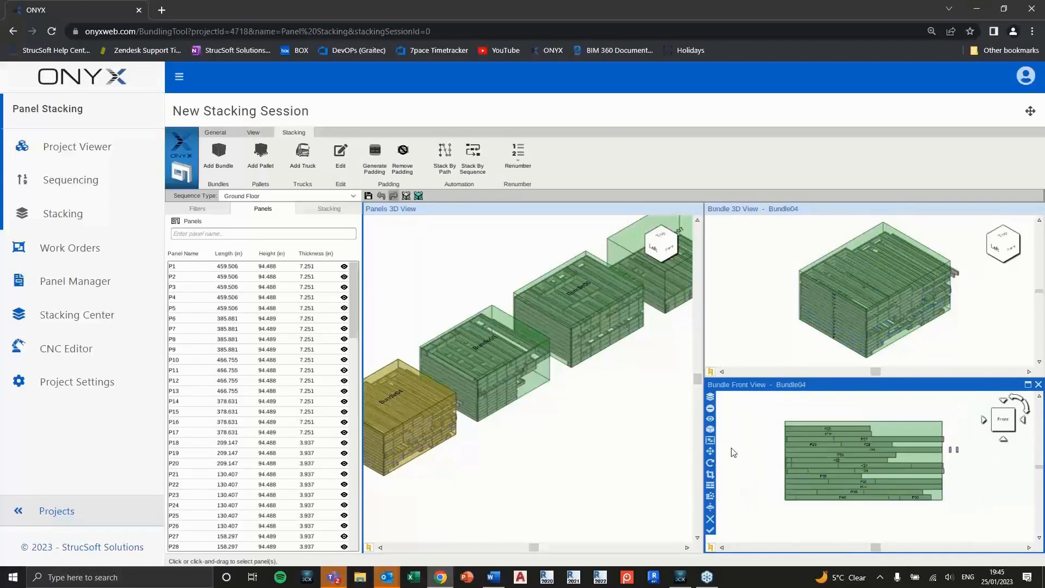
# Resize Bundle04 to fit its panels and finish editing it.
pyautogui.click(710, 475)
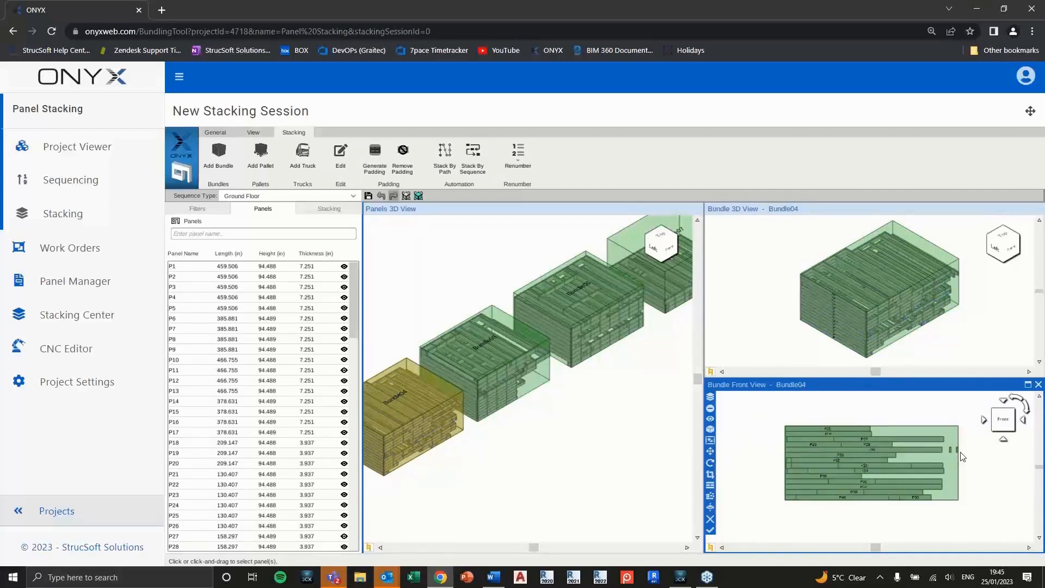
pyautogui.click(968, 272)
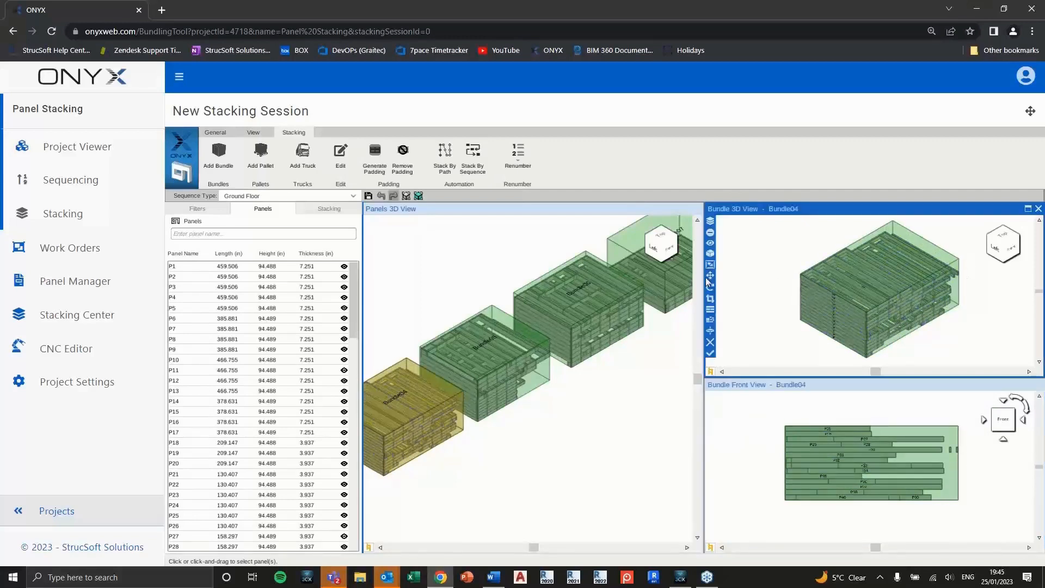
pyautogui.click(651, 335)
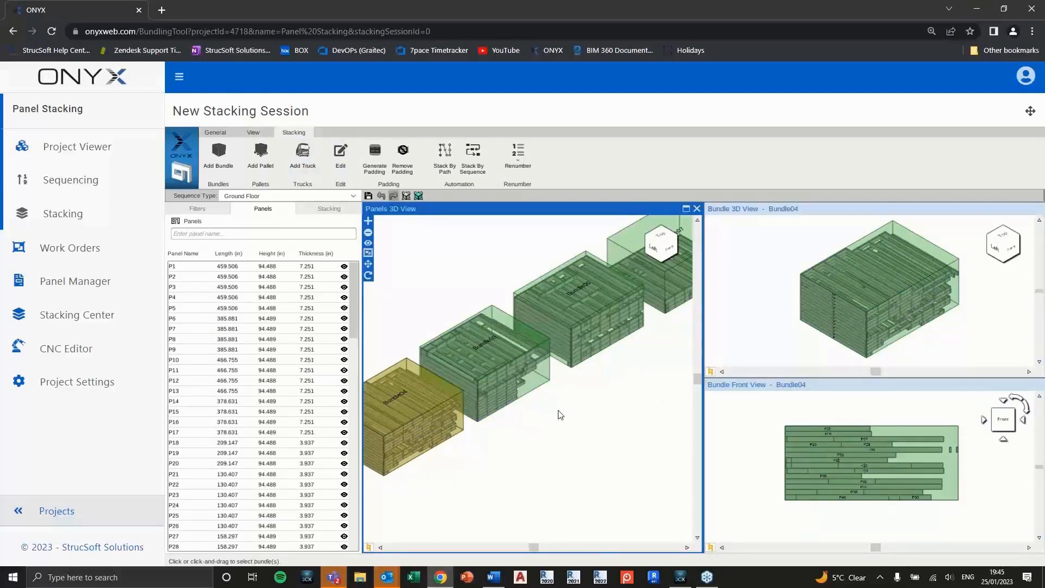
pyautogui.click(754, 338)
pyautogui.click(710, 351)
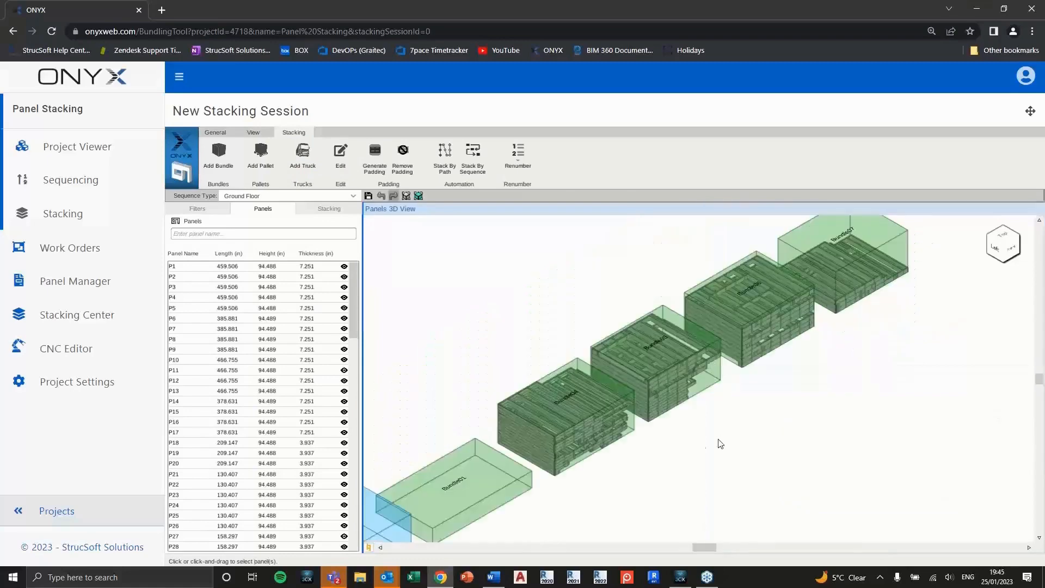
# Open Bundle05 for editing, resize it to fit its panels, and finish editing it.
pyautogui.click(683, 360)
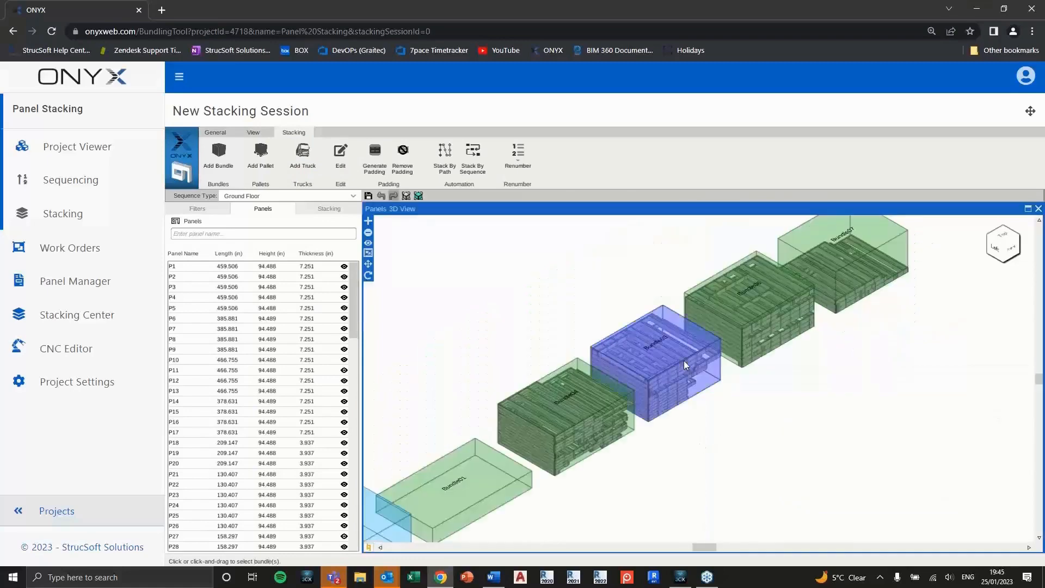
pyautogui.click(340, 156)
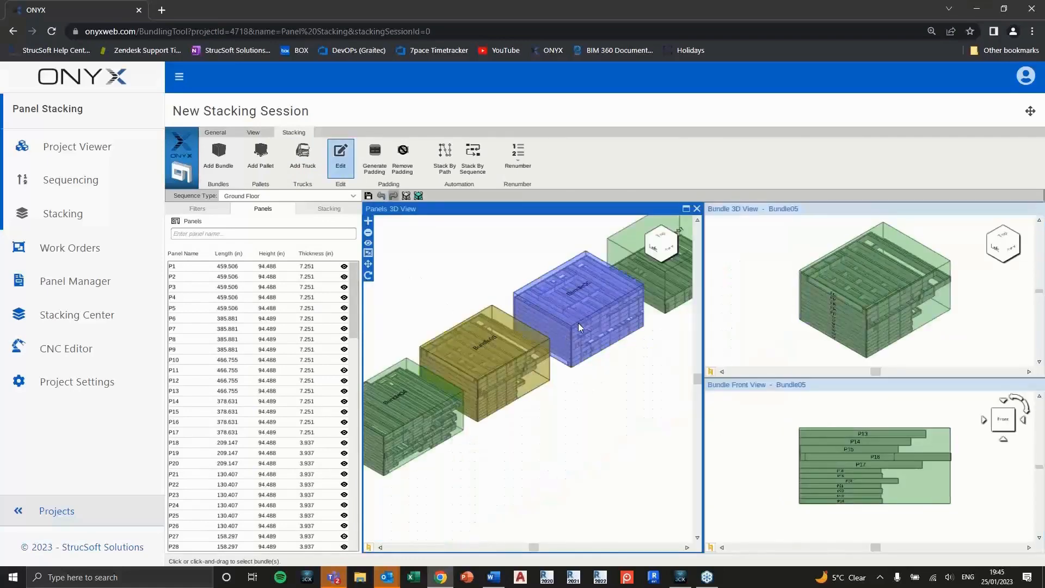
pyautogui.click(727, 313)
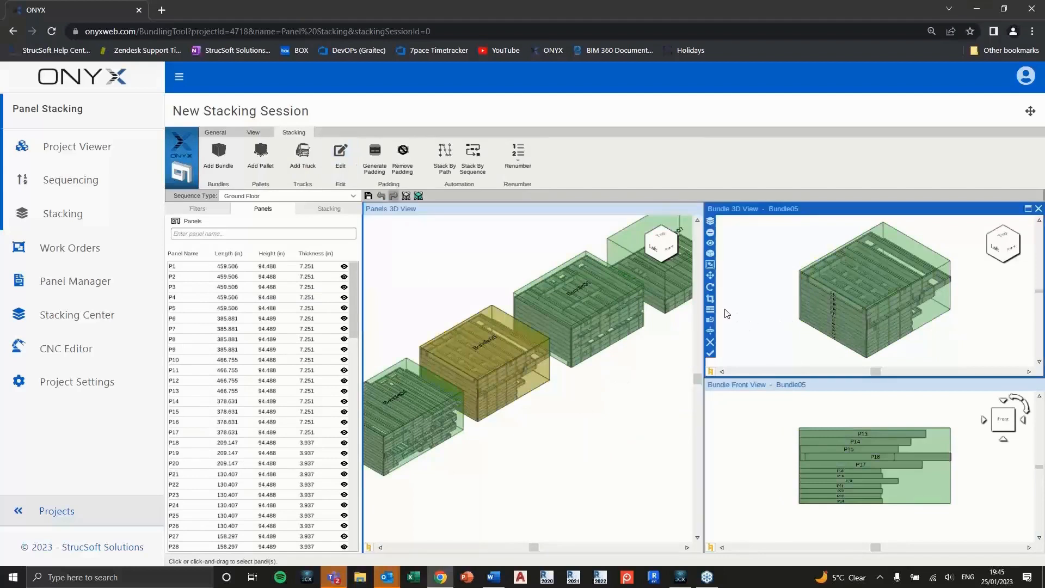
pyautogui.click(710, 299)
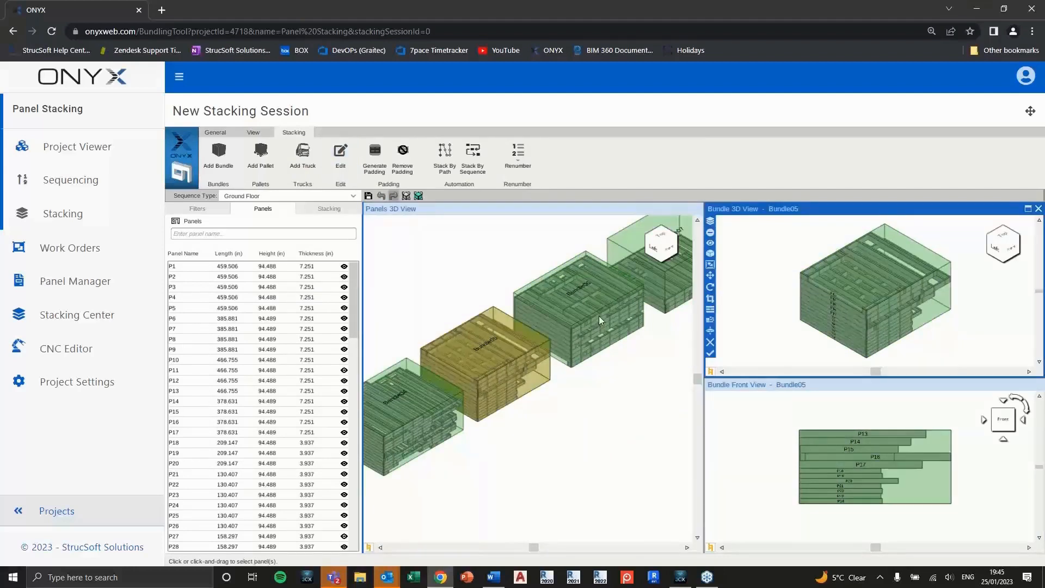
pyautogui.click(710, 353)
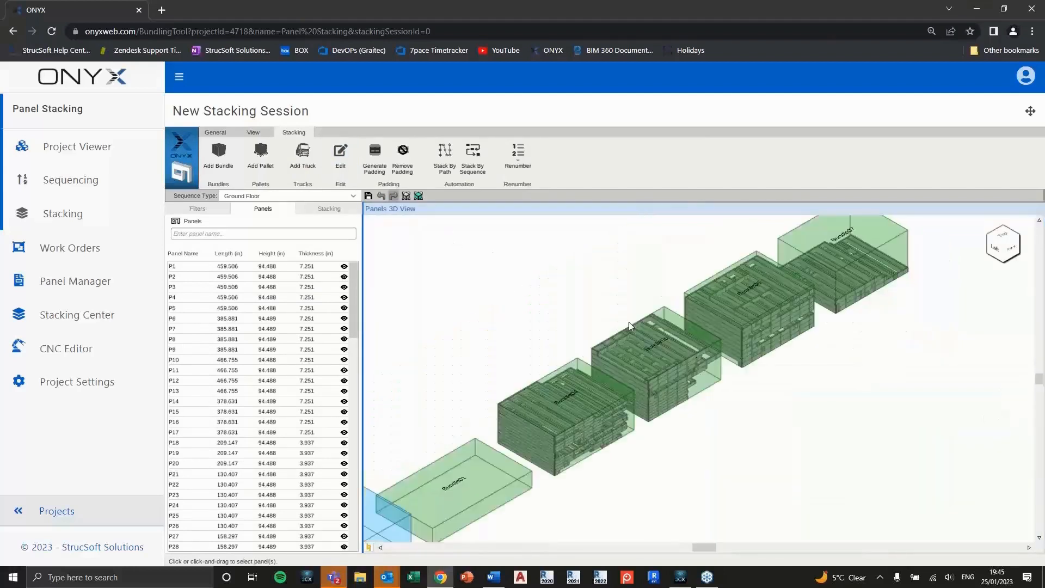
# Open Bundle06 for editing, resize it to fit its panels, and finish editing it.
pyautogui.click(750, 325)
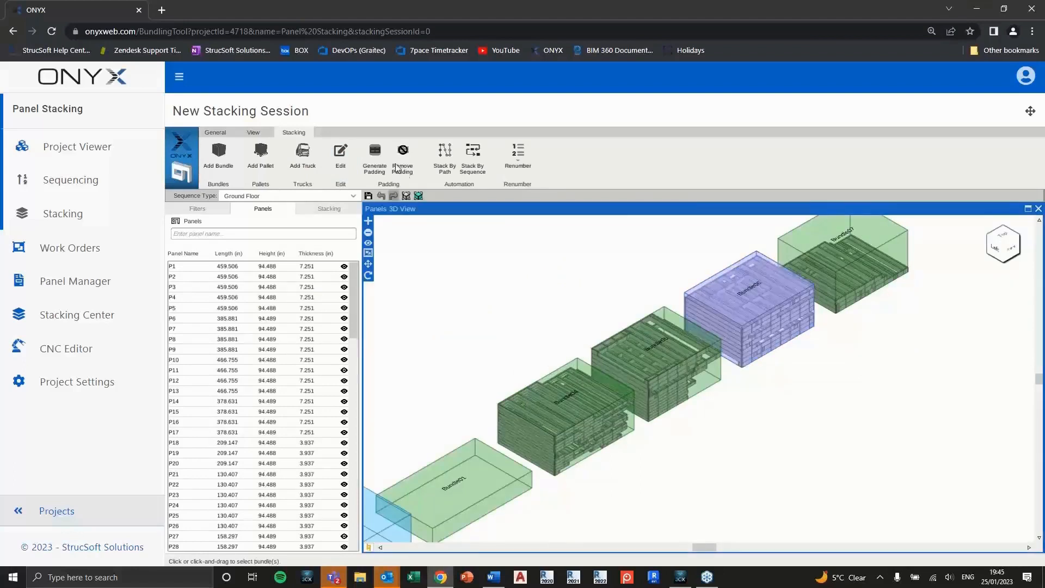
pyautogui.click(351, 159)
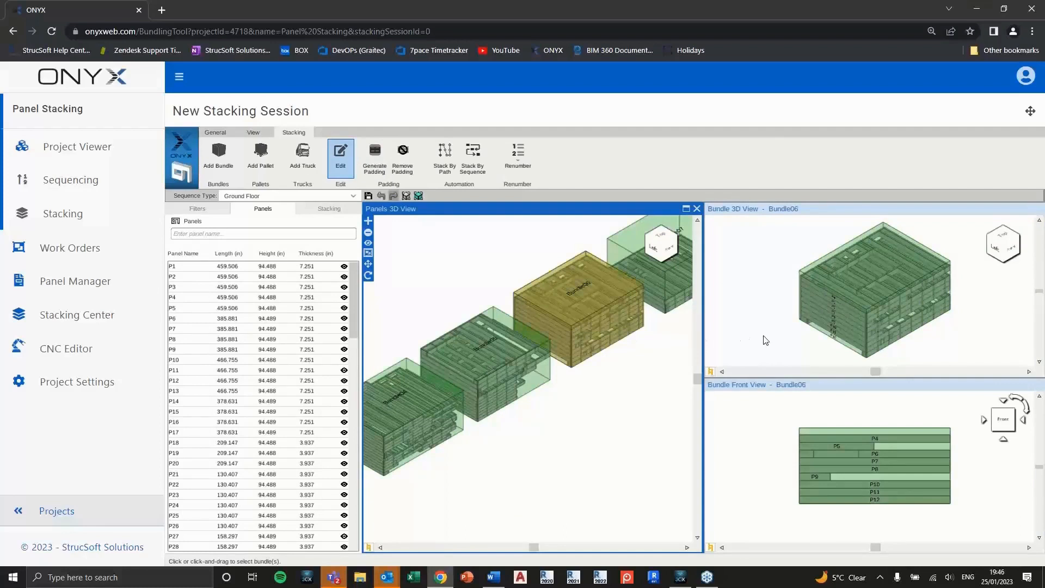
pyautogui.click(765, 340)
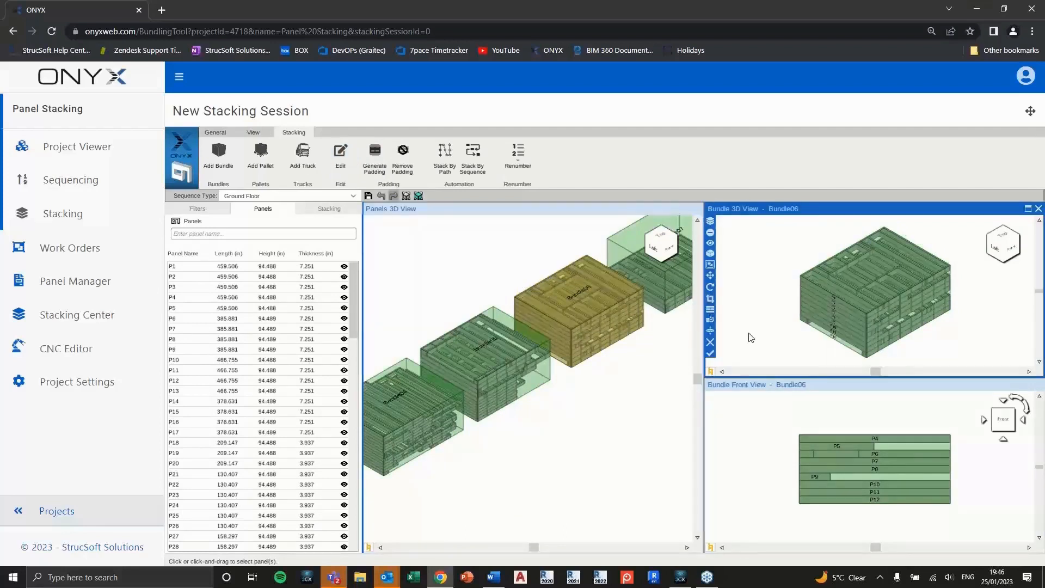
pyautogui.click(710, 353)
# Open Bundle07 for editing, resize it to fit its panels, and finish editing it.
pyautogui.click(840, 260)
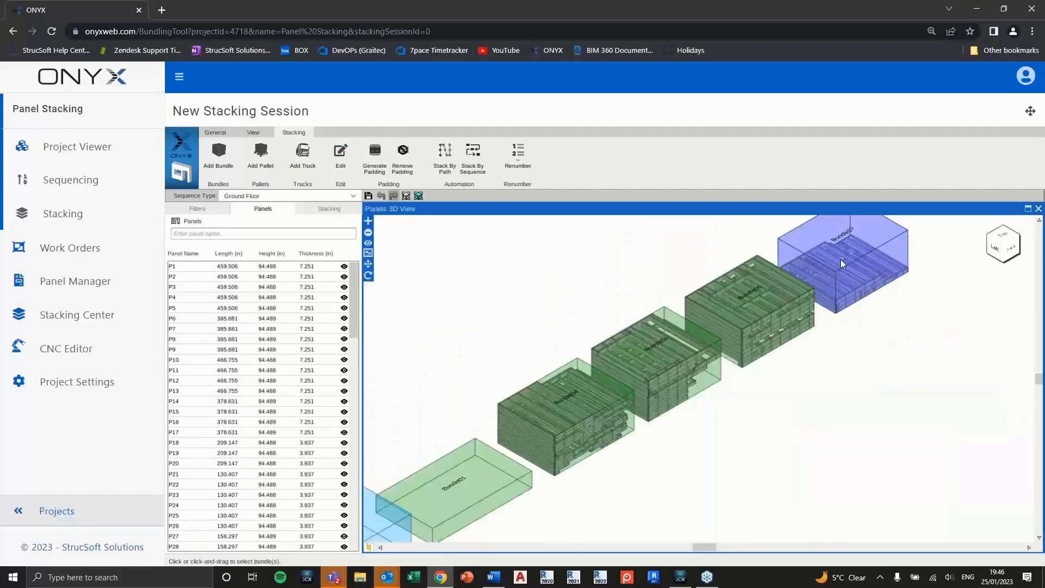
pyautogui.doubleClick(840, 266)
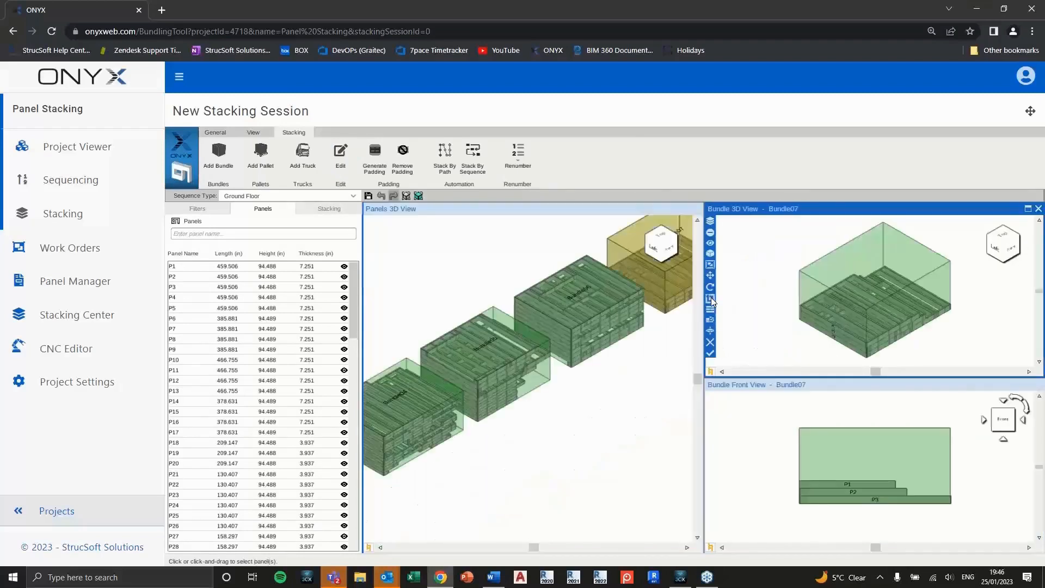
pyautogui.click(710, 298)
pyautogui.click(710, 354)
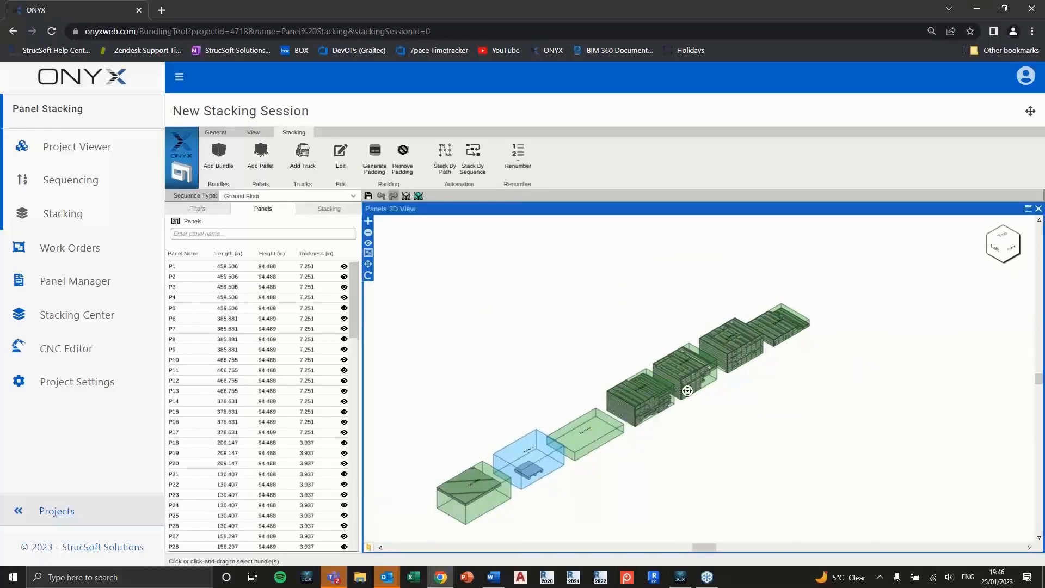
# Add Level 2 to the level filter alongside Level 1 and load the matching panels.
pyautogui.click(207, 210)
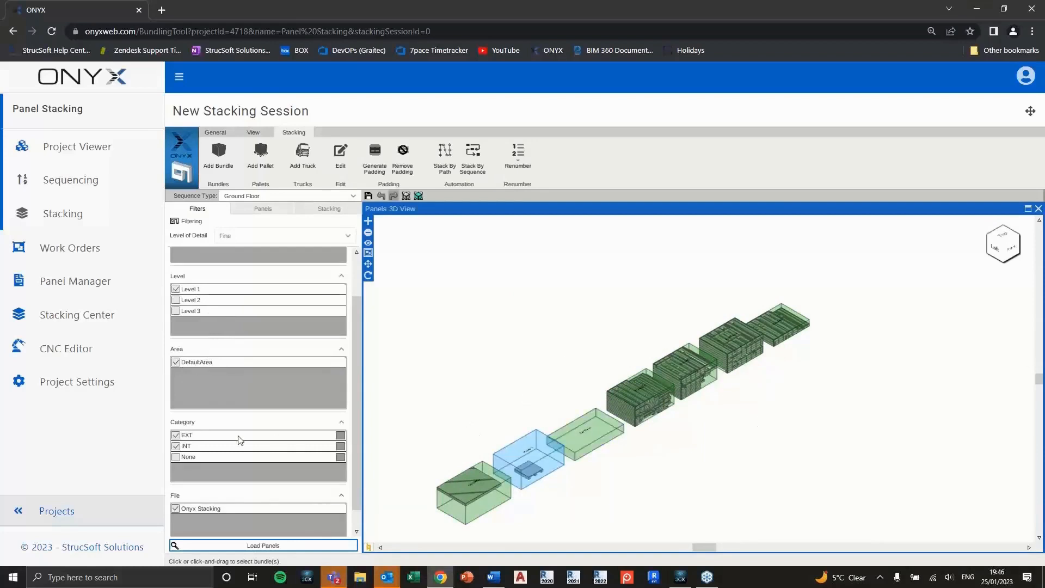
pyautogui.click(175, 300)
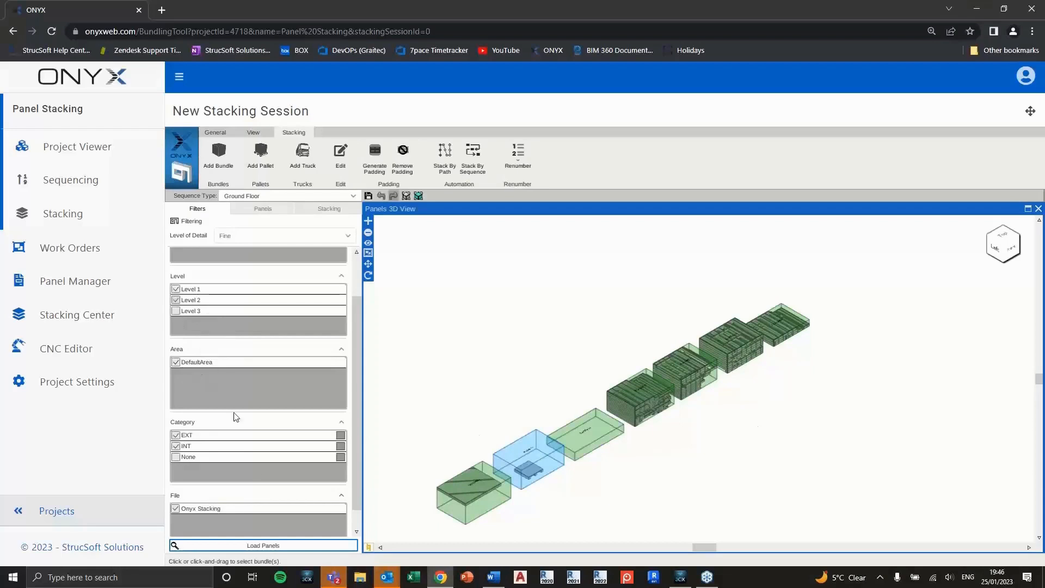
pyautogui.click(253, 546)
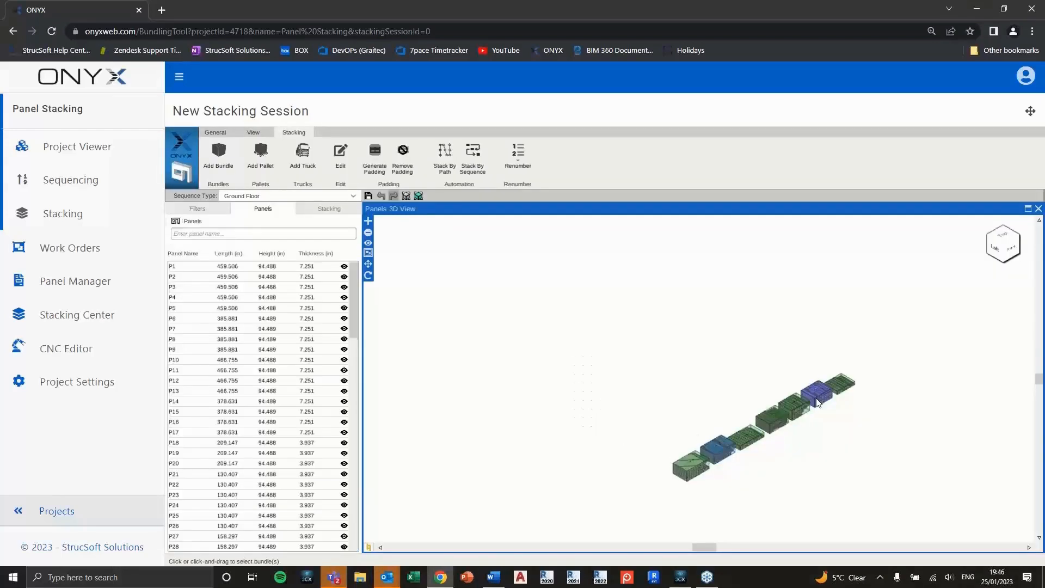
# Select all bundles and the pallet, and show the stacked panels in their original building positions for examination.
pyautogui.moveTo(608, 314); pyautogui.dragTo(865, 489)
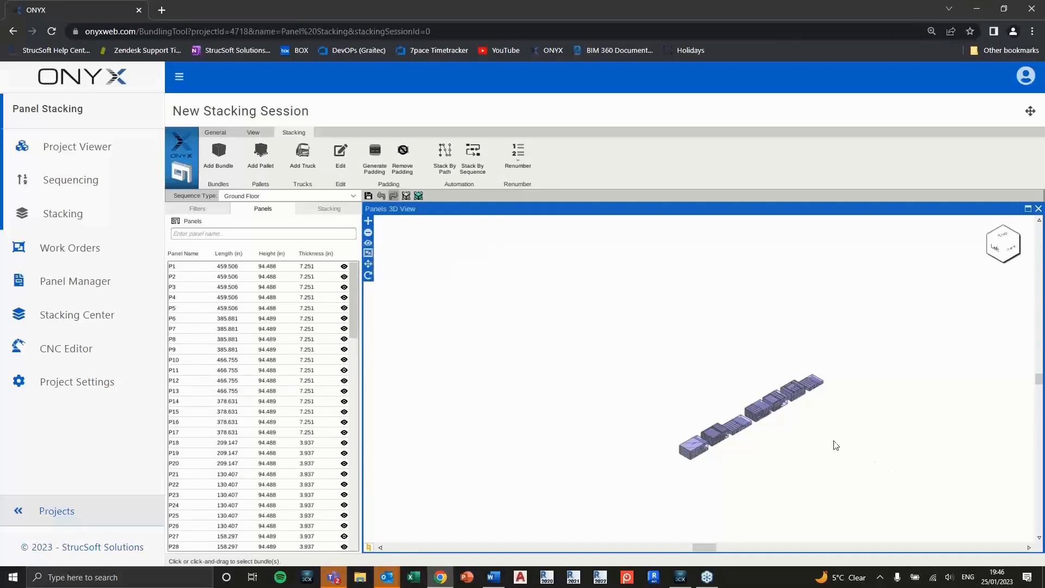
pyautogui.click(367, 244)
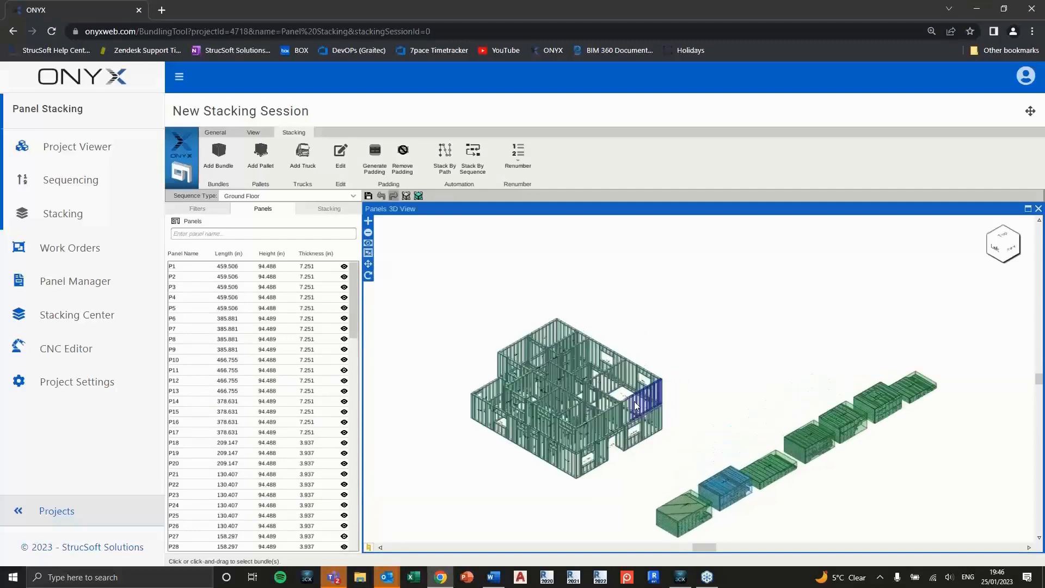
pyautogui.scroll(2, 635, 407)
pyautogui.scroll(2, 643, 432)
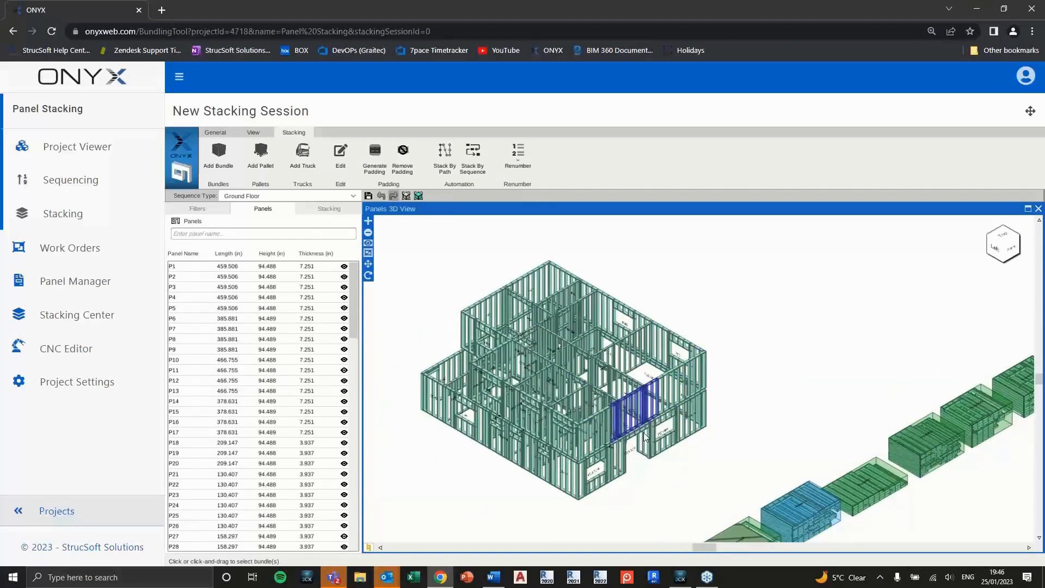
pyautogui.scroll(-2, 643, 432)
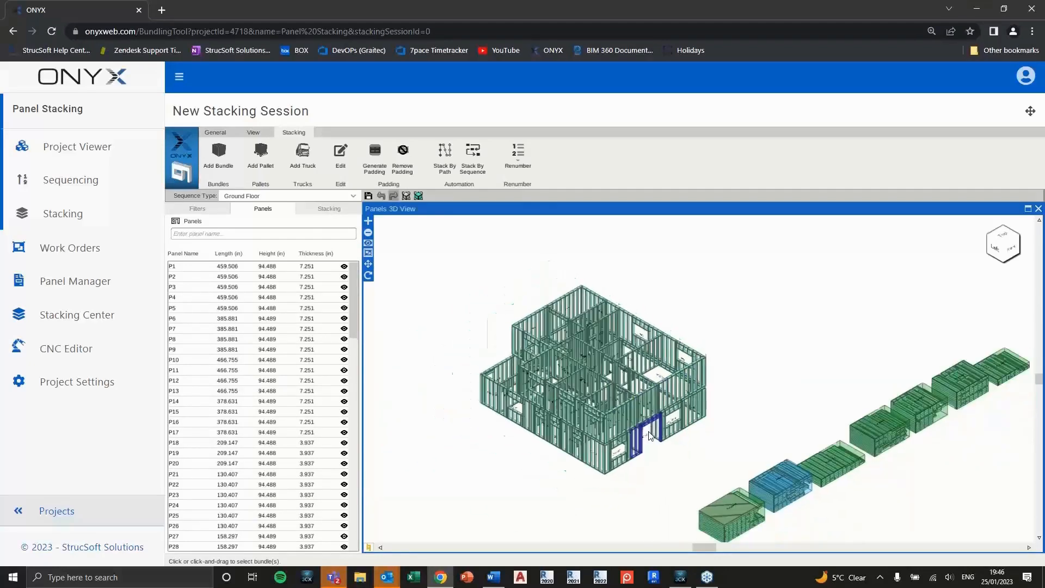
# Try moving Bundle00 upward along the vertical axis.
pyautogui.click(368, 265)
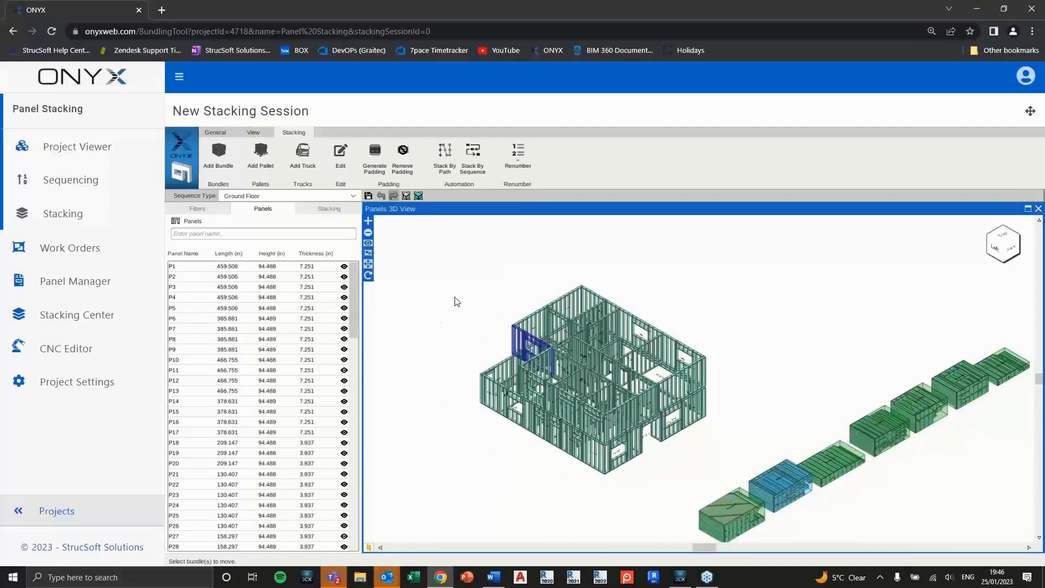
pyautogui.click(735, 509)
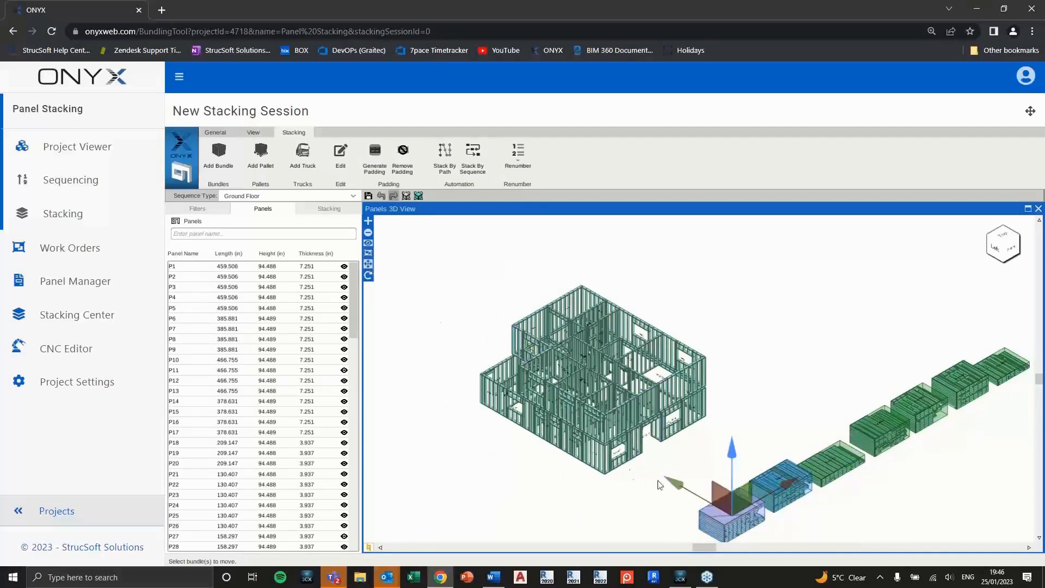
pyautogui.moveTo(730, 450); pyautogui.dragTo(729, 427)
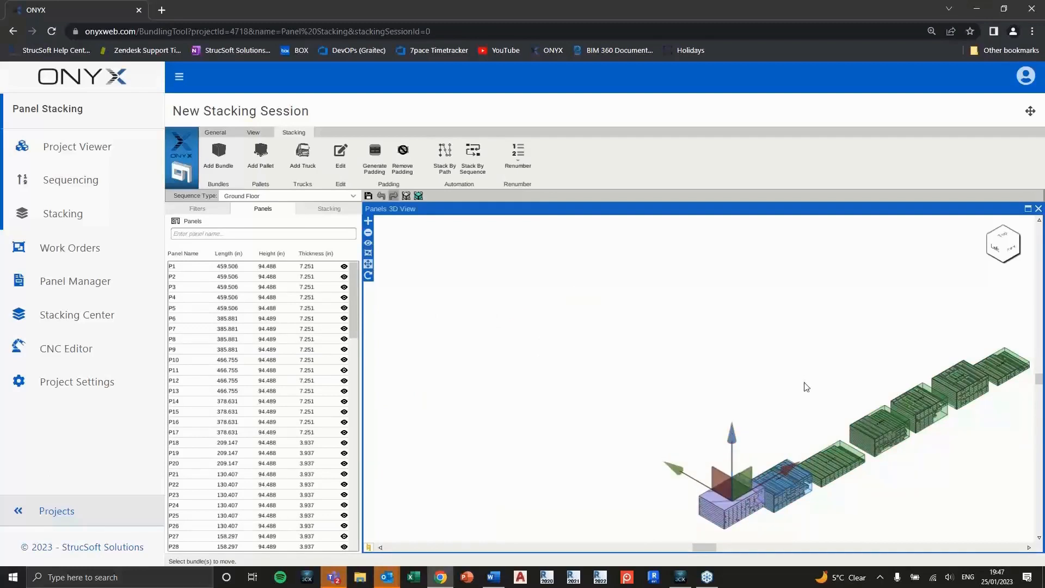
pyautogui.click(806, 387)
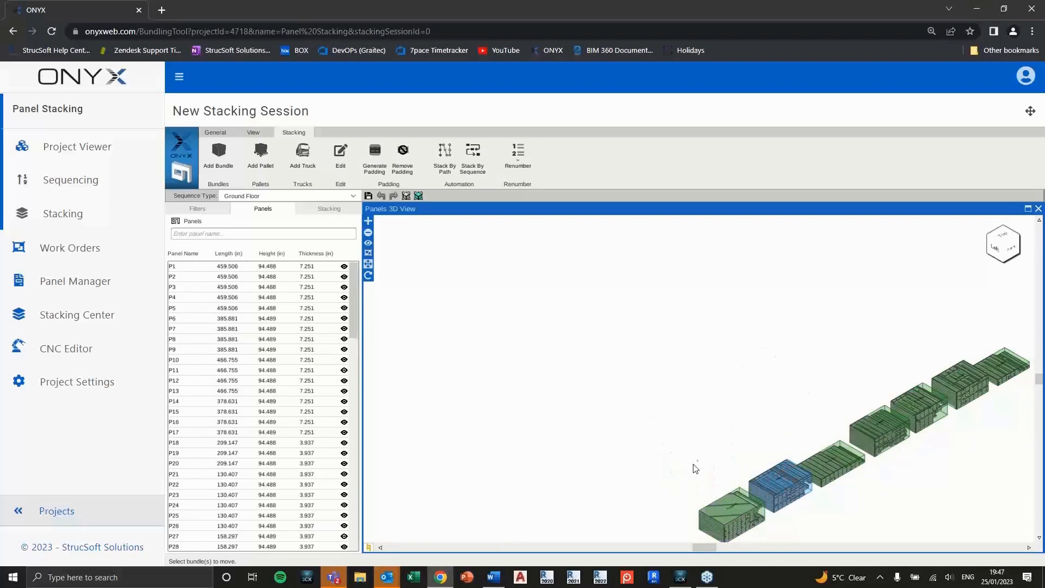
# Try rotating Bundle00 so that its panels stand upright.
pyautogui.click(725, 515)
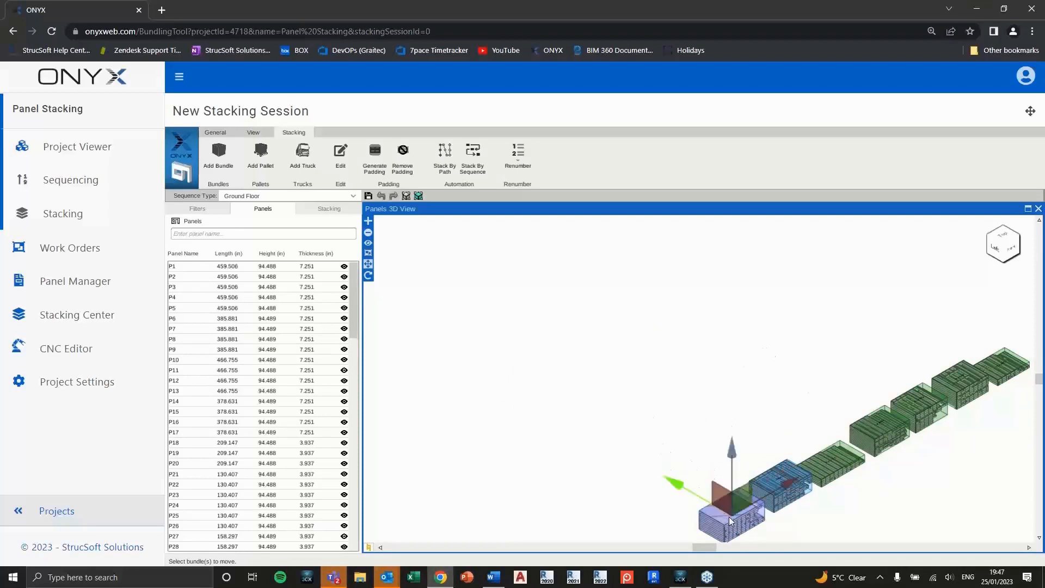
pyautogui.click(369, 276)
pyautogui.moveTo(754, 484); pyautogui.dragTo(720, 409, button='middle')
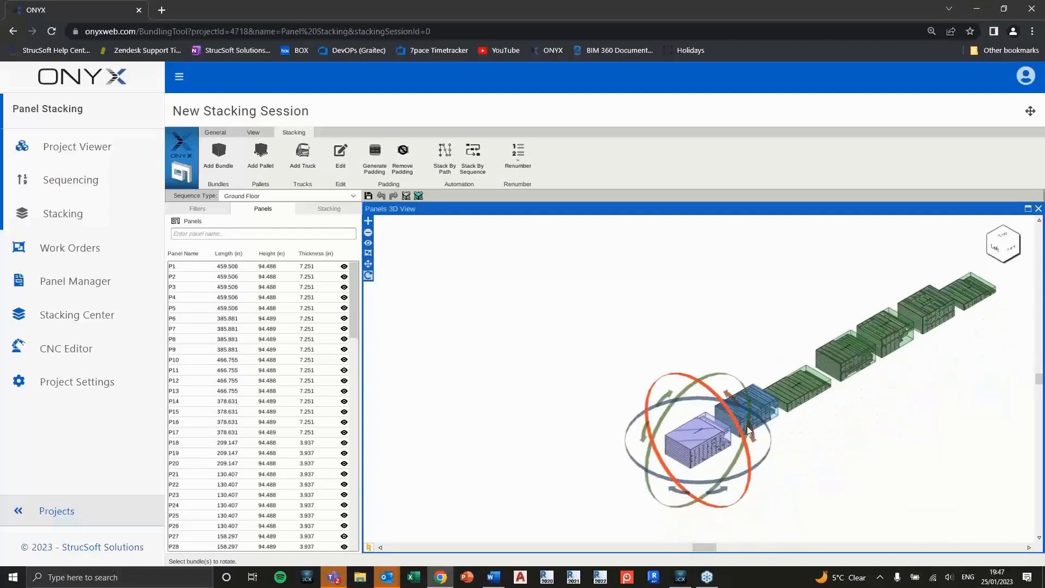
pyautogui.moveTo(751, 437); pyautogui.dragTo(721, 429)
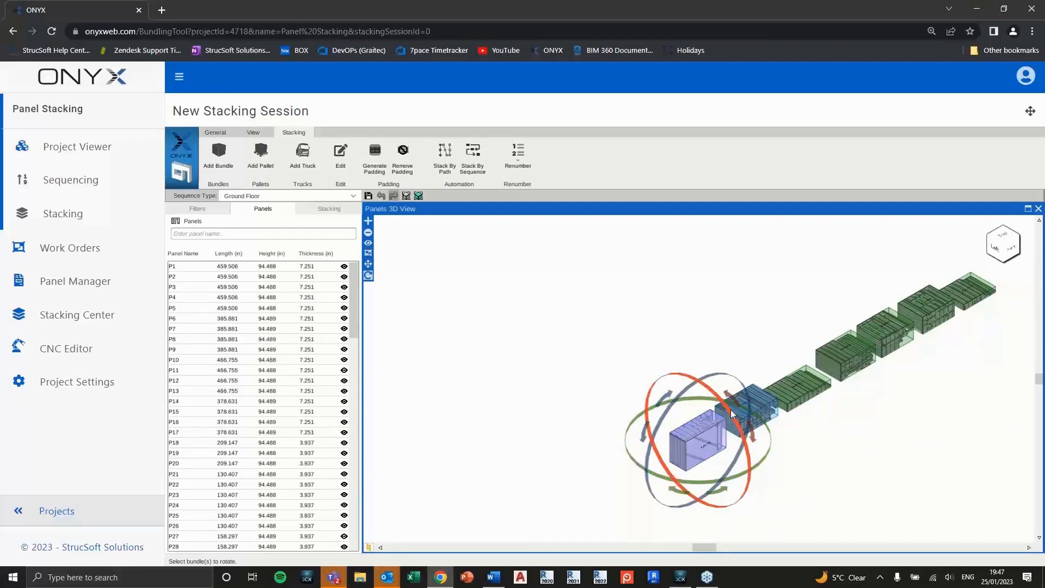
# Try rotating Pallet 01 and Bundle01 upright, and turn Bundle01 horizontally as well.
pyautogui.click(771, 406)
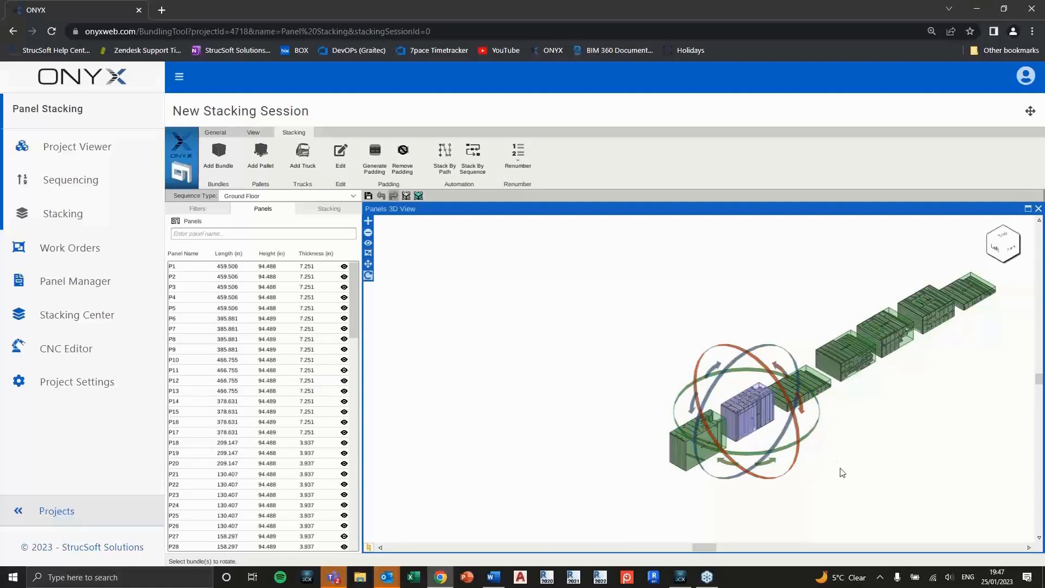
pyautogui.click(826, 386)
pyautogui.moveTo(850, 388); pyautogui.dragTo(867, 455)
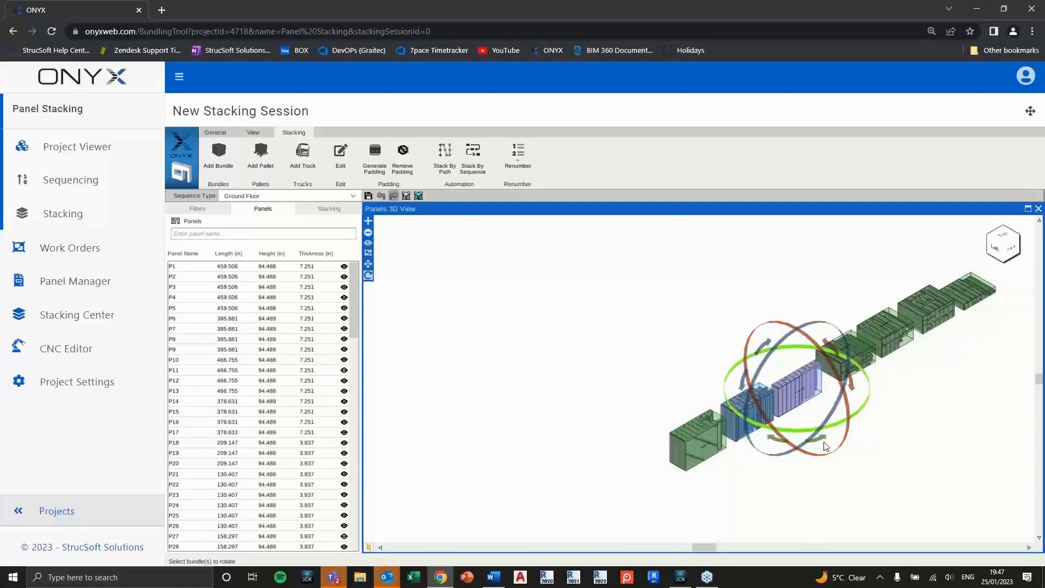
pyautogui.moveTo(825, 443); pyautogui.dragTo(827, 455)
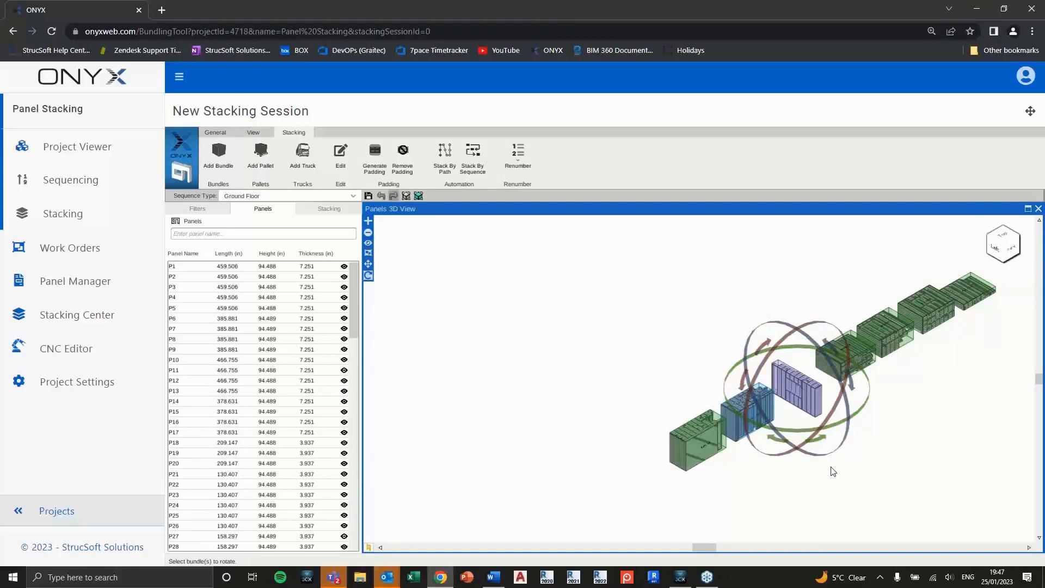
# Undo the rotations of Bundle01, Pallet 01 and Bundle00, and clear the selection.
pyautogui.hotkey('ctrl', 'z')
pyautogui.hotkey('ctrl', 'z')
pyautogui.hotkey('ctrl', 'z')
pyautogui.hotkey('ctrl', 'z')
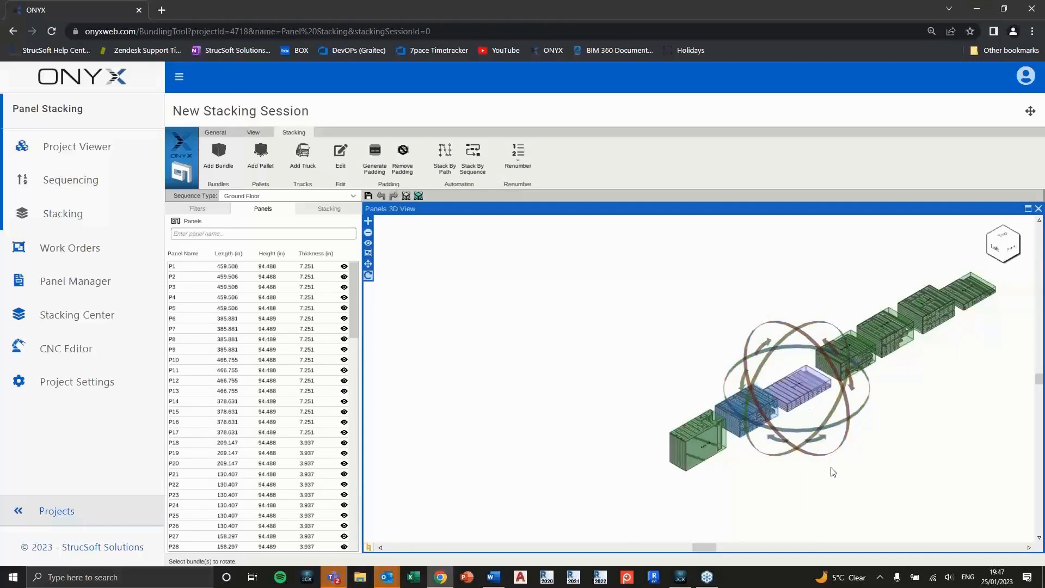
pyautogui.click(871, 468)
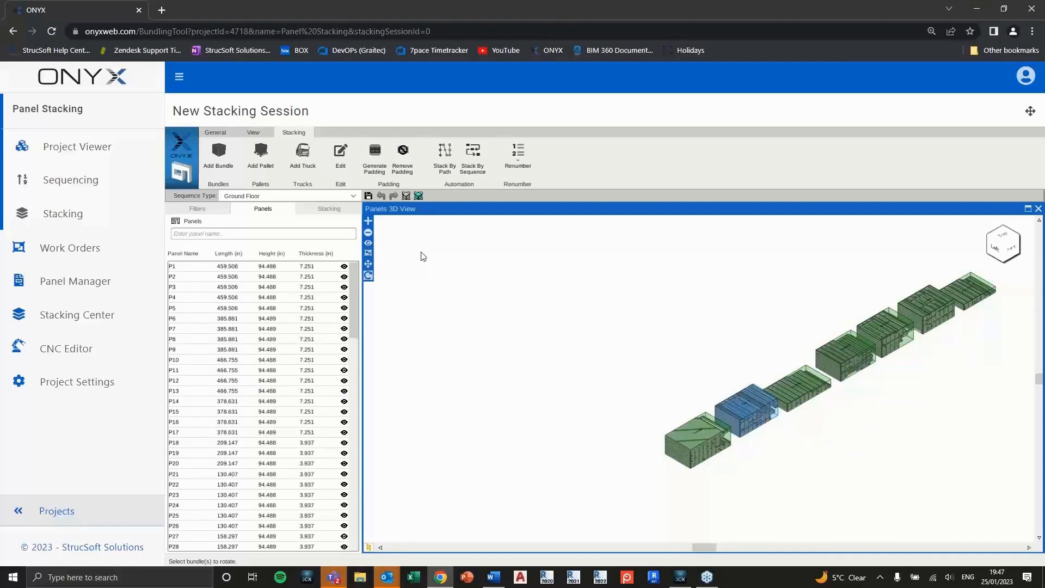
# Start renumbering the bundles with the name BNDL, start number 1, two digits and an increment of 1.
pyautogui.moveTo(856, 430); pyautogui.dragTo(699, 439, button='middle')
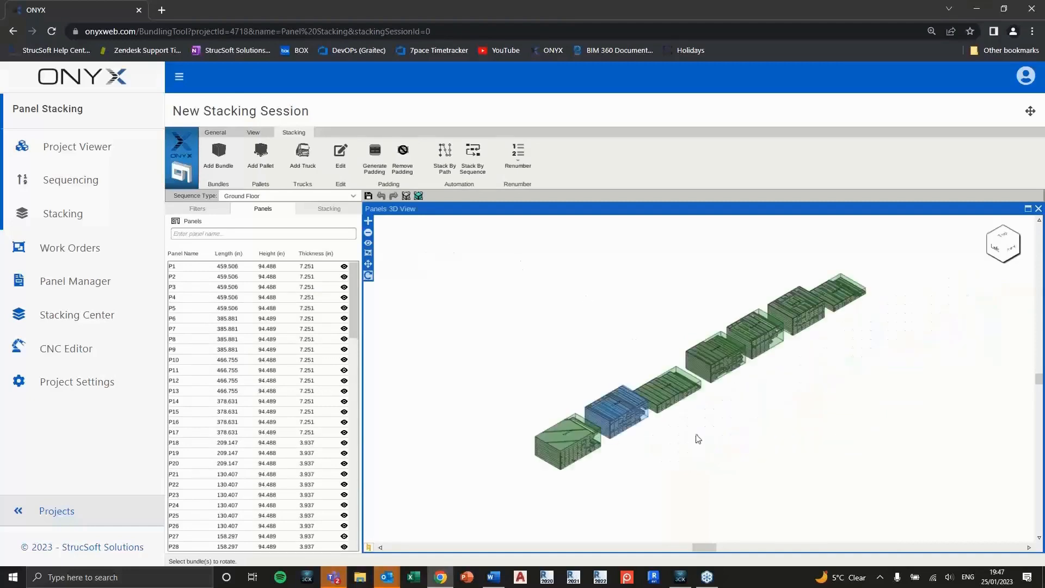
pyautogui.scroll(1, 698, 439)
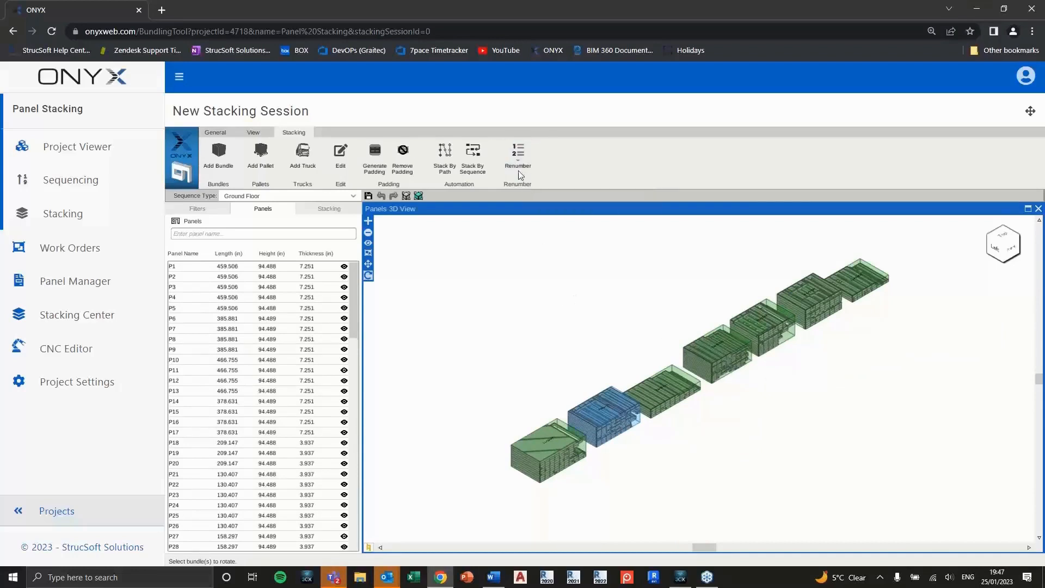
pyautogui.scroll(5, 566, 446)
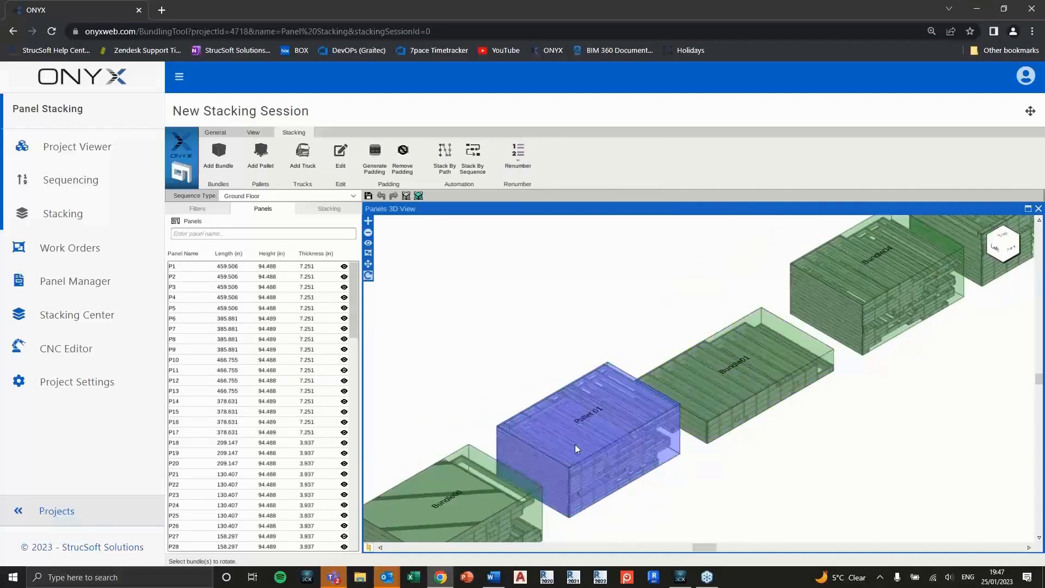
pyautogui.scroll(-2, 544, 419)
pyautogui.scroll(3, 482, 374)
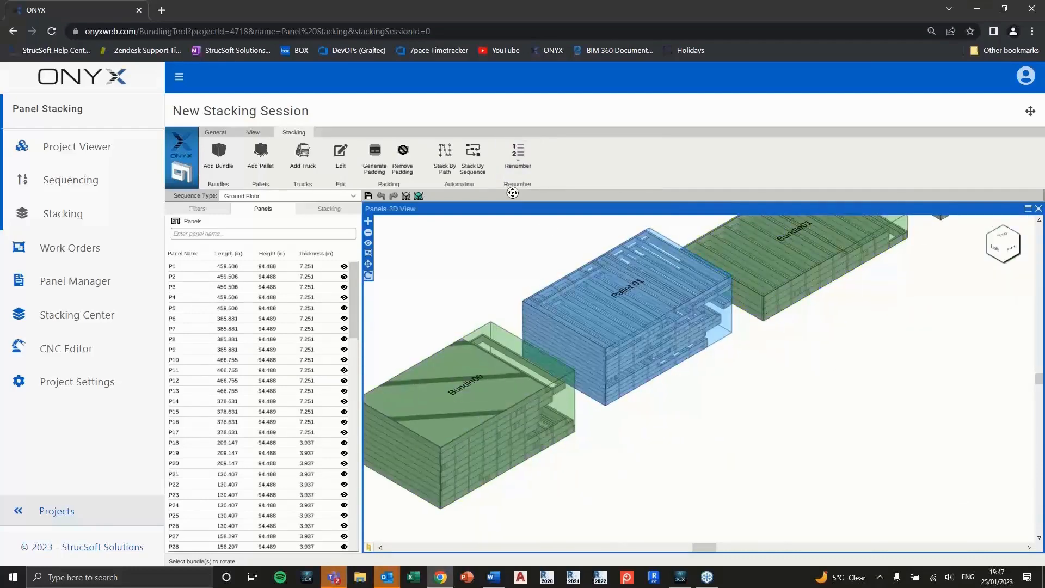
pyautogui.click(523, 164)
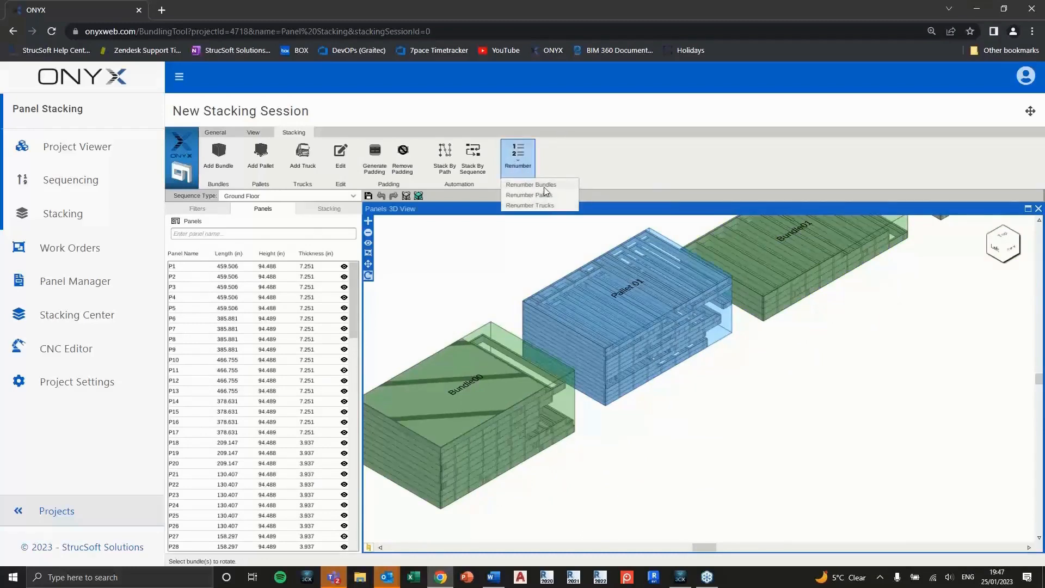
pyautogui.click(543, 185)
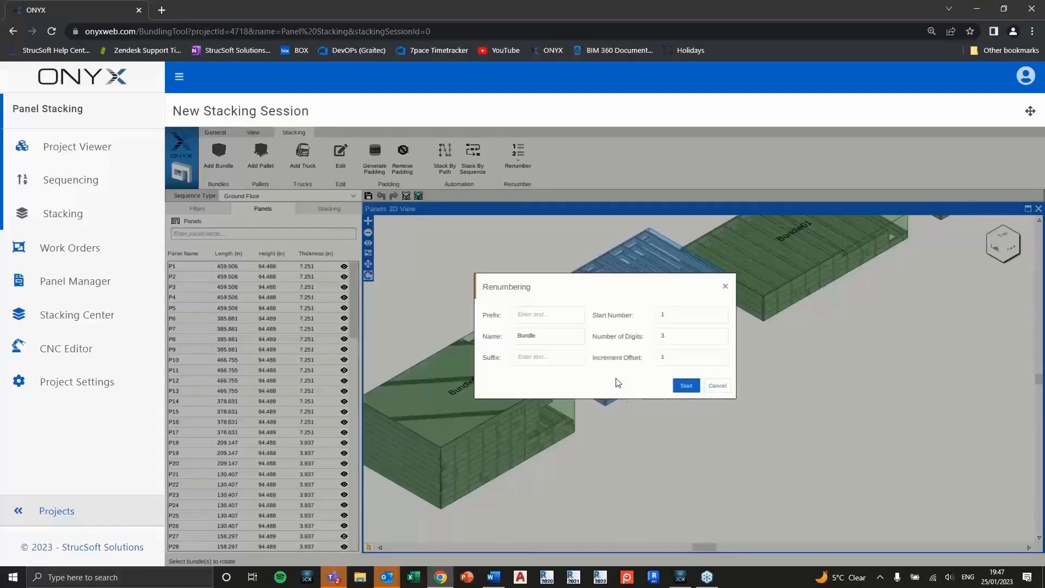
pyautogui.doubleClick(560, 343)
pyautogui.write('BNDL')
pyautogui.click(681, 384)
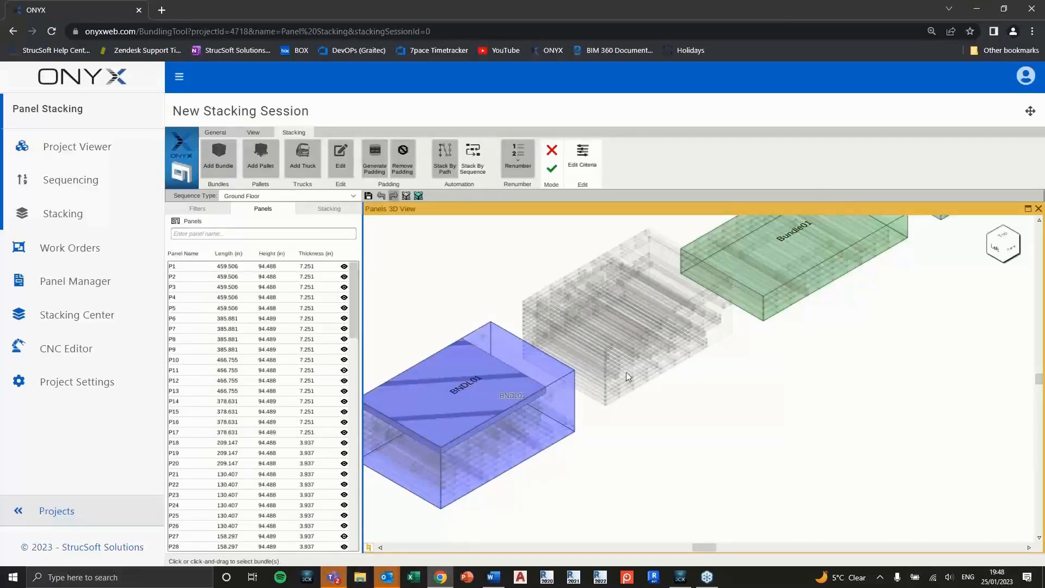
# Renumber the remaining bundles in order along the row as BNDL02 to BNDL06, skipping Pallet 01.
pyautogui.moveTo(626, 371); pyautogui.dragTo(600, 412, button='middle')
pyautogui.moveTo(687, 317); pyautogui.dragTo(653, 380, button='middle')
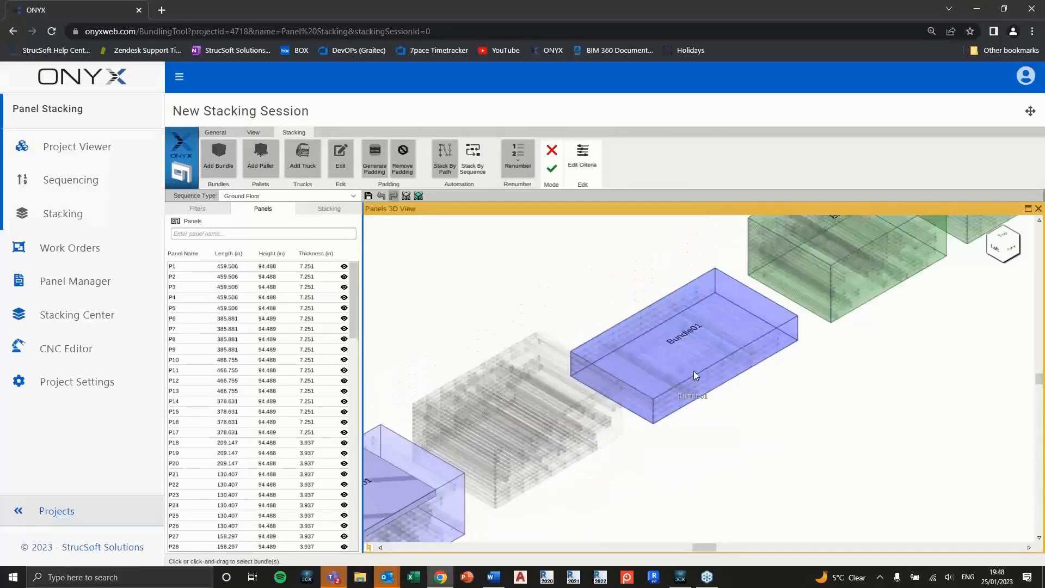
pyautogui.click(705, 341)
pyautogui.moveTo(818, 315); pyautogui.dragTo(728, 418, button='middle')
pyautogui.click(756, 325)
pyautogui.moveTo(756, 325); pyautogui.dragTo(683, 402, button='middle')
pyautogui.click(804, 321)
pyautogui.moveTo(836, 404); pyautogui.dragTo(776, 451, button='middle')
pyautogui.click(883, 284)
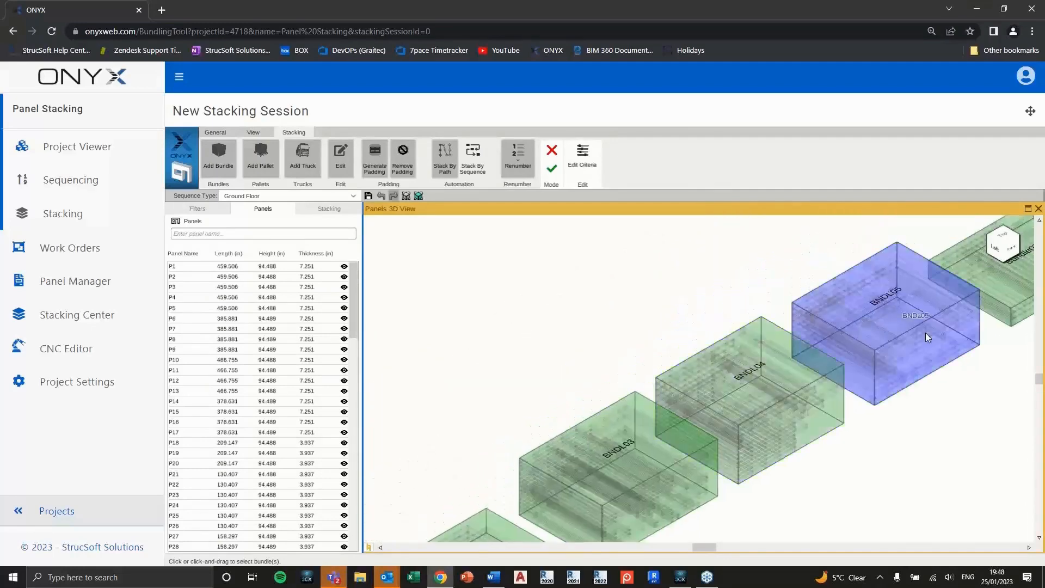
pyautogui.moveTo(925, 332); pyautogui.dragTo(764, 405, button='middle')
pyautogui.click(876, 334)
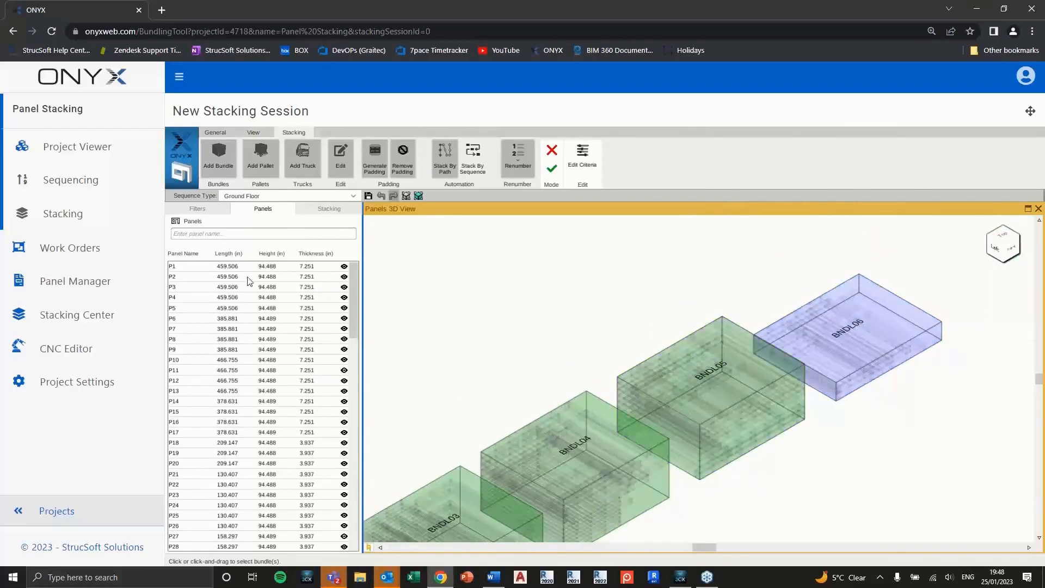
# Review the stacking list and the renumbering criteria without changing them, and finish the bundle renumbering.
pyautogui.click(327, 210)
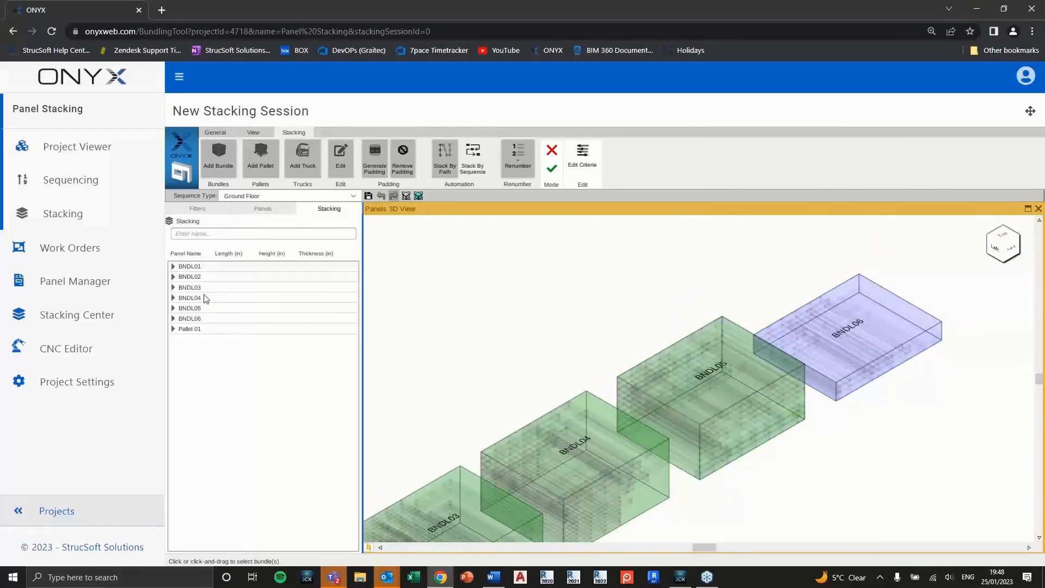
pyautogui.scroll(-3, 699, 313)
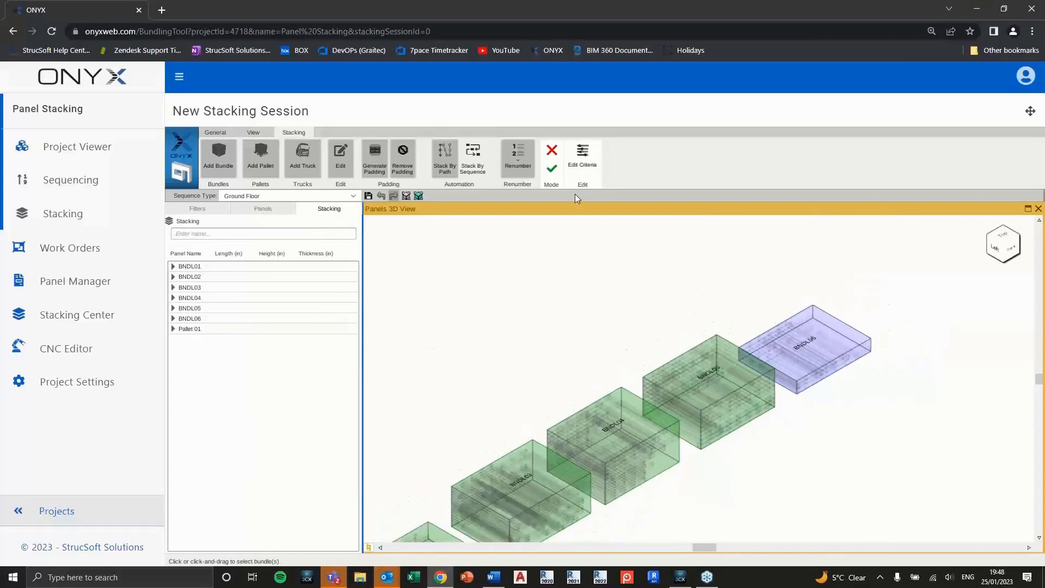
pyautogui.click(577, 166)
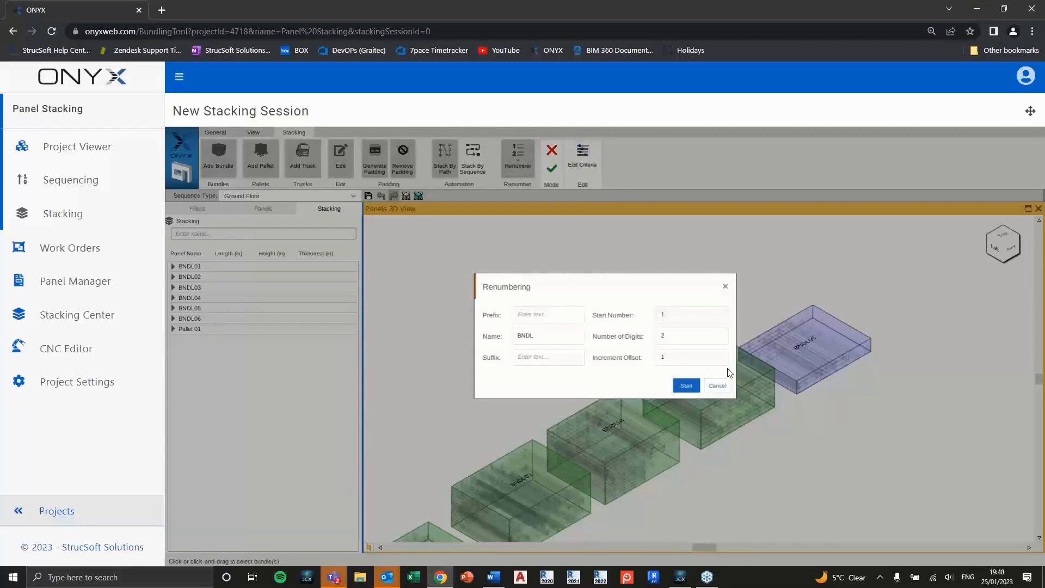
pyautogui.click(716, 385)
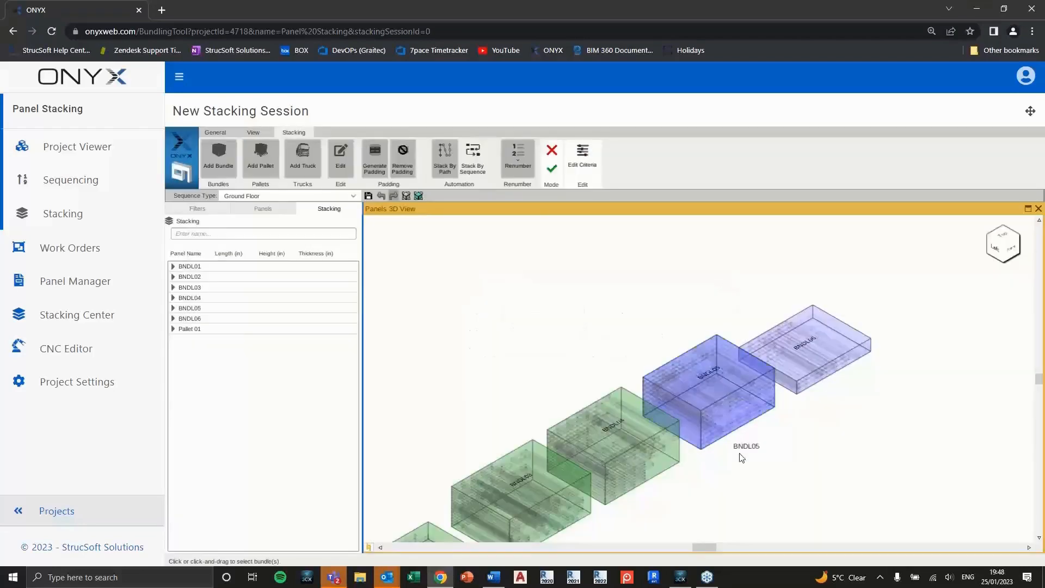
pyautogui.click(552, 171)
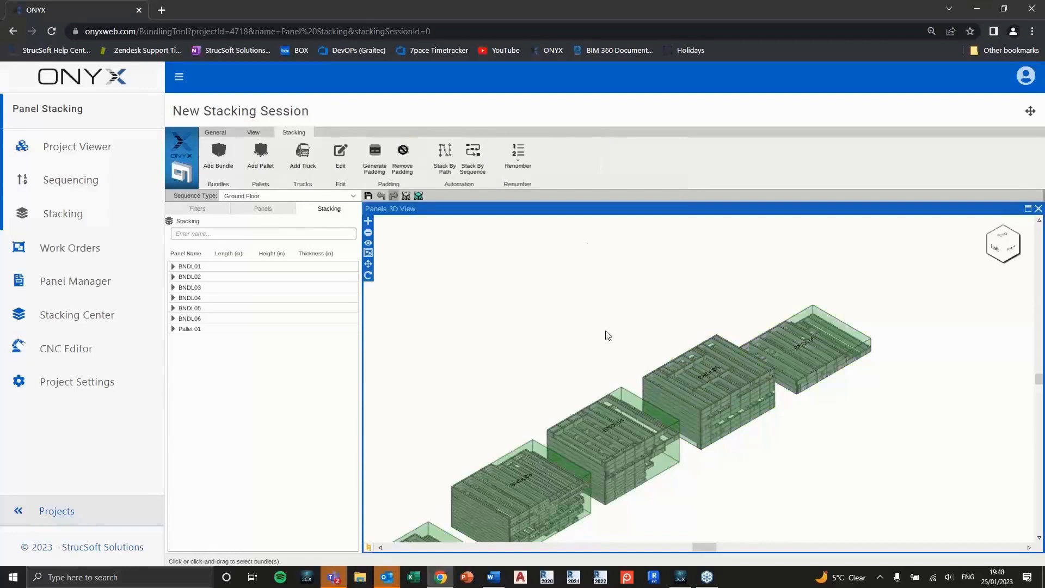
# Add a new truck beside the row of stacks and load BNDL01 onto it.
pyautogui.scroll(-5, 614, 341)
pyautogui.moveTo(638, 394); pyautogui.dragTo(730, 362, button='middle')
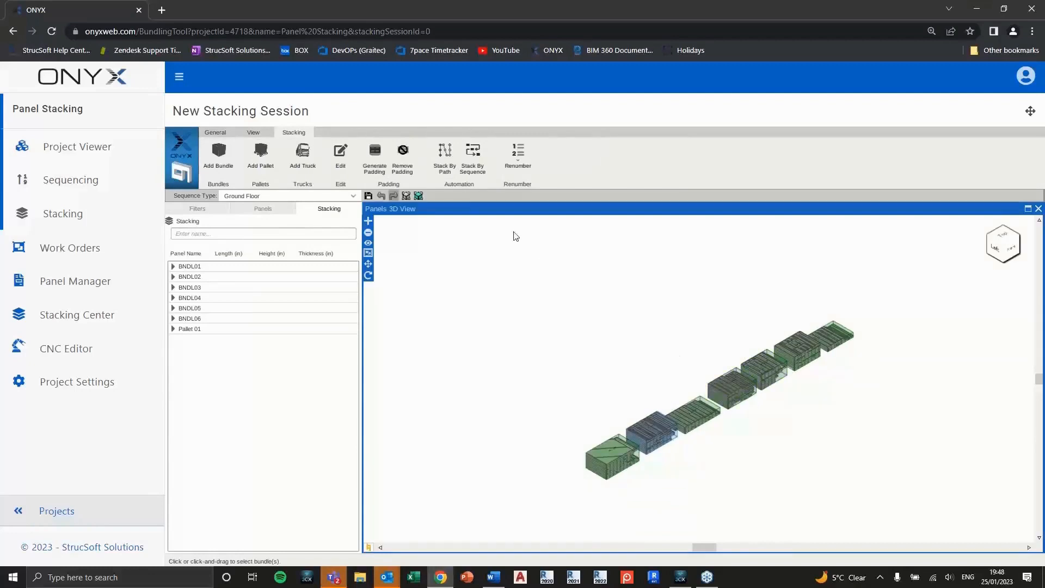
pyautogui.click(301, 167)
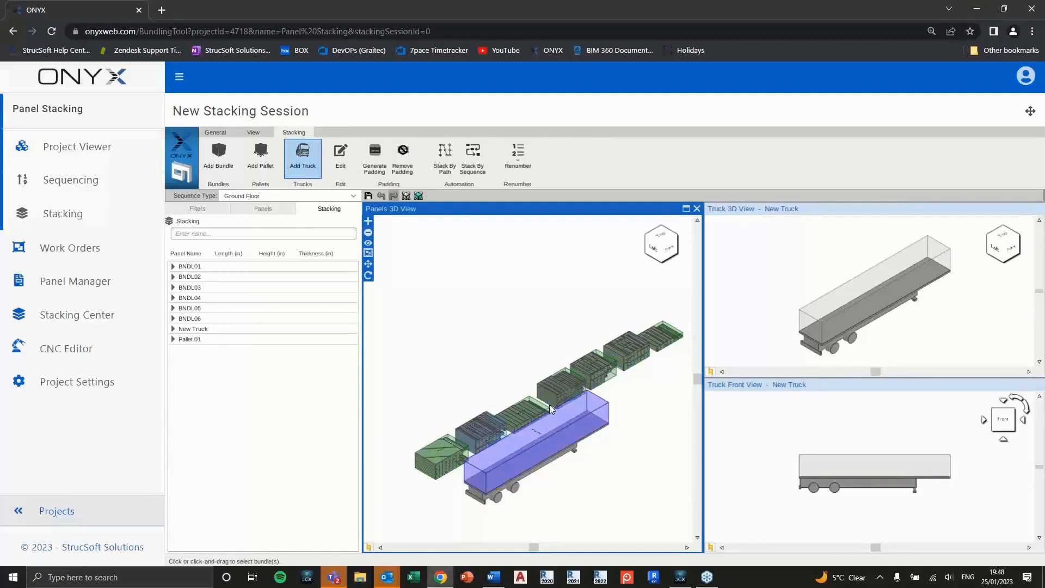
pyautogui.click(450, 457)
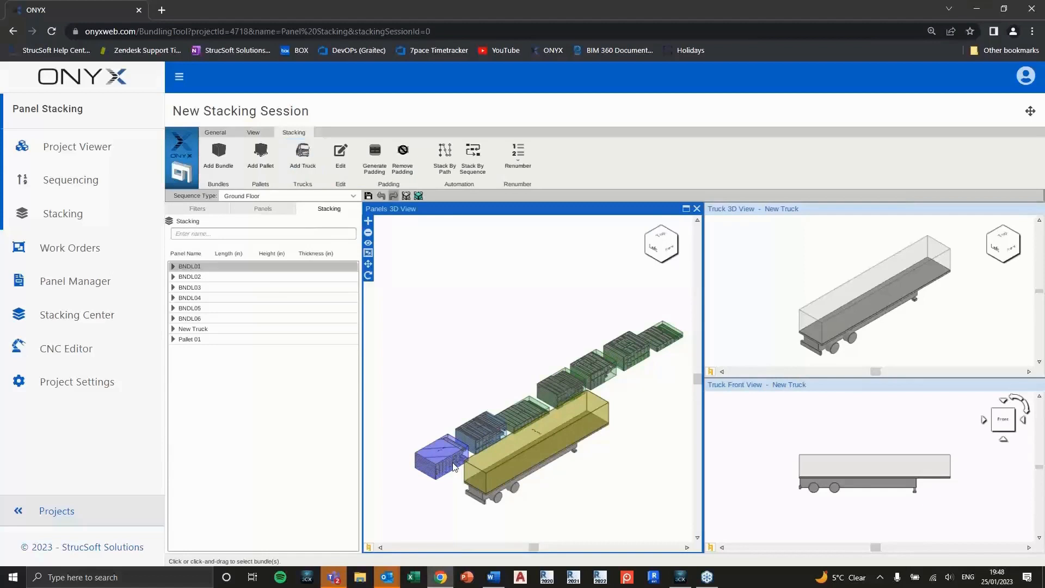
pyautogui.moveTo(666, 381); pyautogui.dragTo(848, 317)
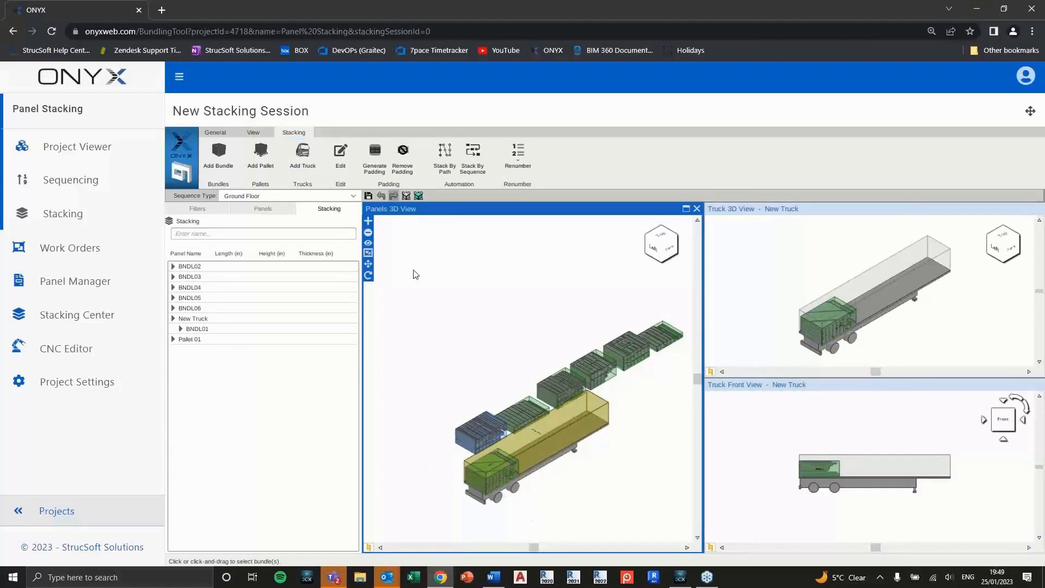
# Load Pallet 01 and bundles BNDL02 to BNDL06 onto the new truck together.
pyautogui.click(479, 430)
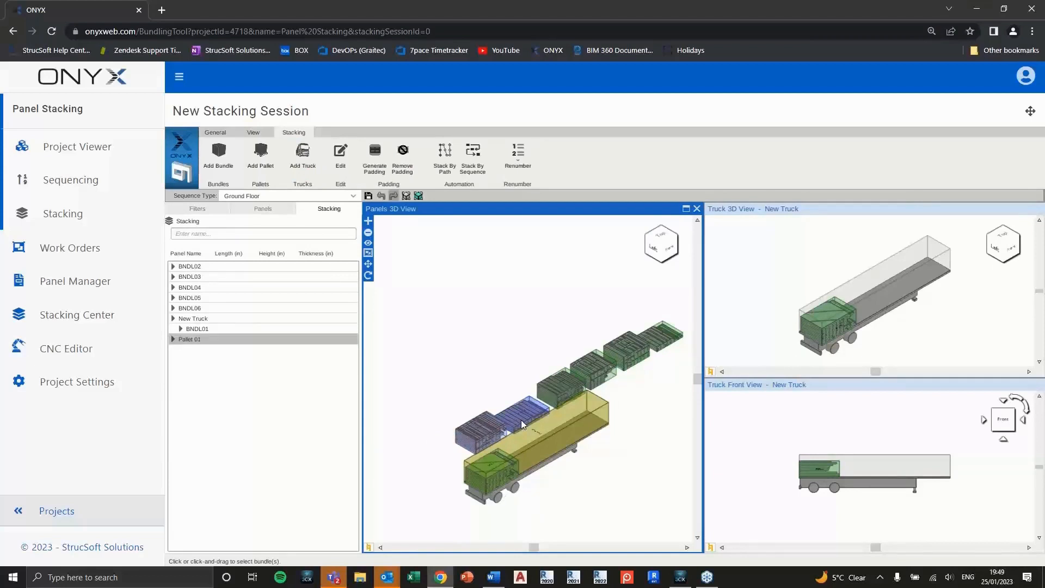
pyautogui.click(513, 374)
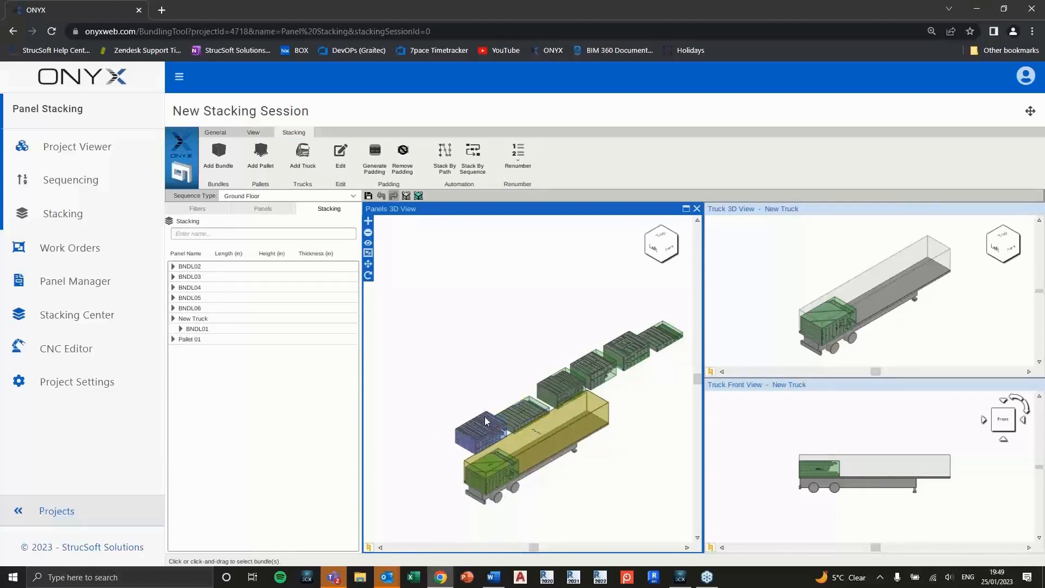
pyautogui.click(485, 416)
pyautogui.keyDown('ctrl'); pyautogui.click(522, 409); pyautogui.keyUp('ctrl')
pyautogui.keyDown('ctrl'); pyautogui.click(562, 391); pyautogui.keyUp('ctrl')
pyautogui.keyDown('ctrl'); pyautogui.click(613, 364); pyautogui.keyUp('ctrl')
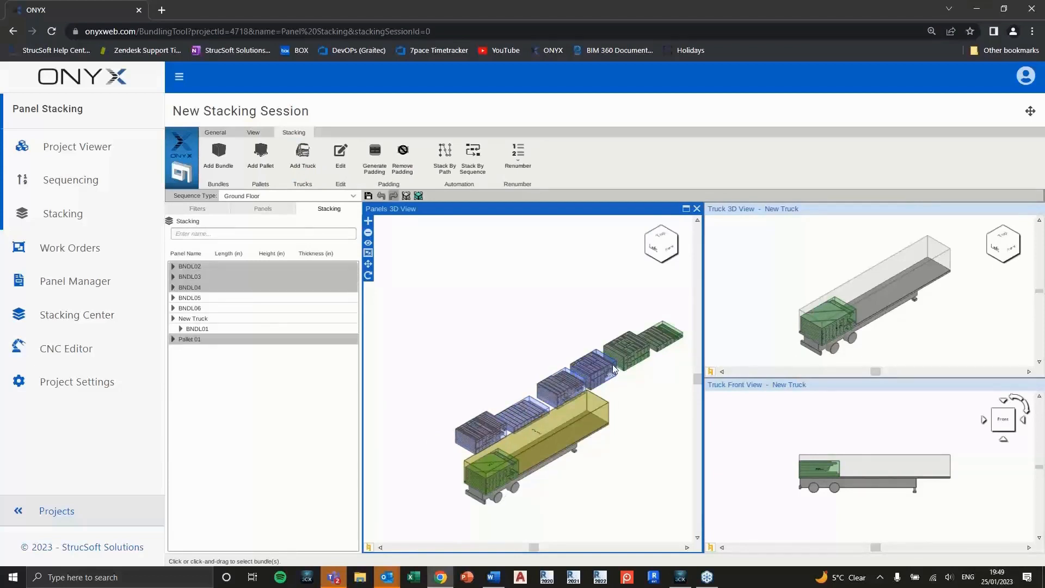
pyautogui.keyDown('ctrl'); pyautogui.click(626, 348); pyautogui.keyUp('ctrl')
pyautogui.keyDown('ctrl'); pyautogui.click(659, 335); pyautogui.keyUp('ctrl')
pyautogui.click(368, 220)
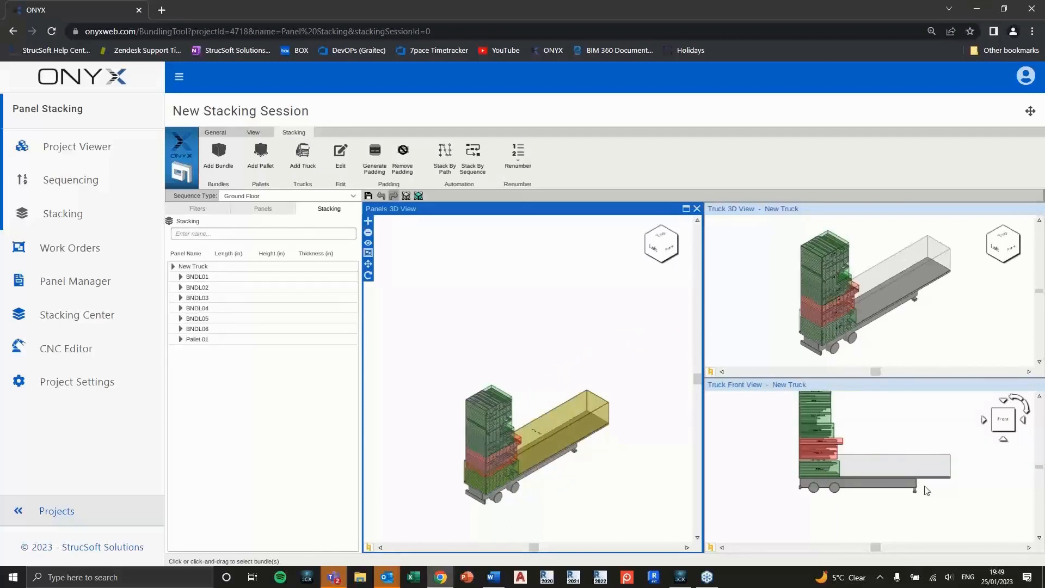
# Remove BNDL04, BNDL05 and BNDL06 from the truck using its front view, and take BNDL03 off as well.
pyautogui.click(876, 444)
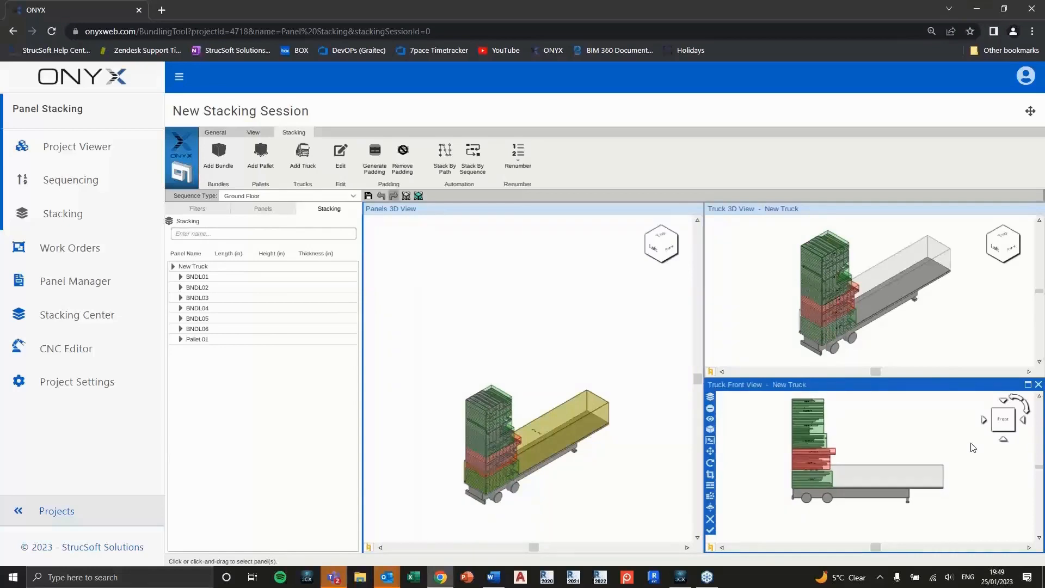
pyautogui.moveTo(870, 443); pyautogui.dragTo(839, 462, button='middle')
pyautogui.scroll(1, 831, 465)
pyautogui.click(795, 482)
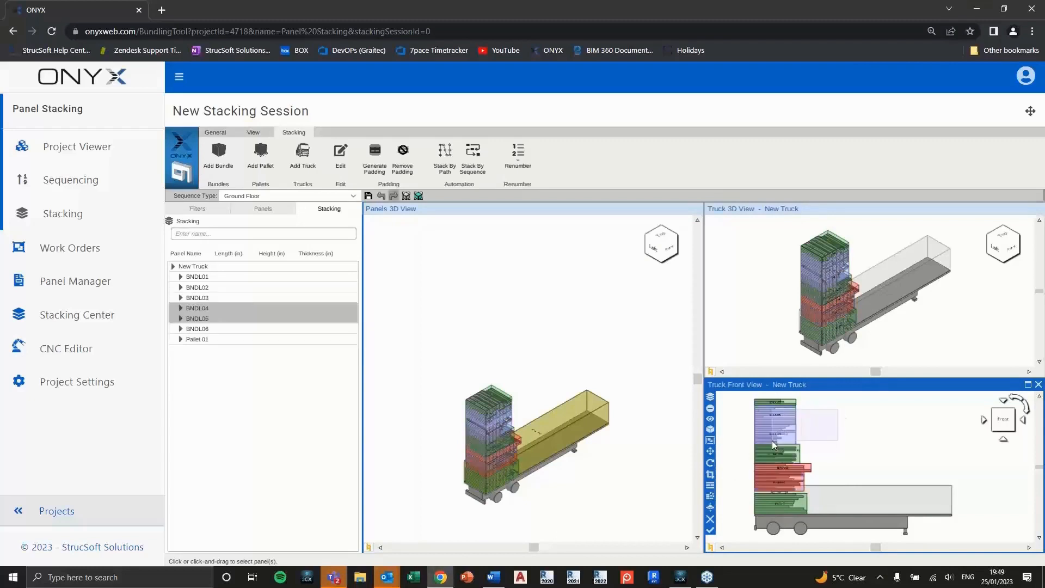
pyautogui.moveTo(830, 401); pyautogui.dragTo(772, 428)
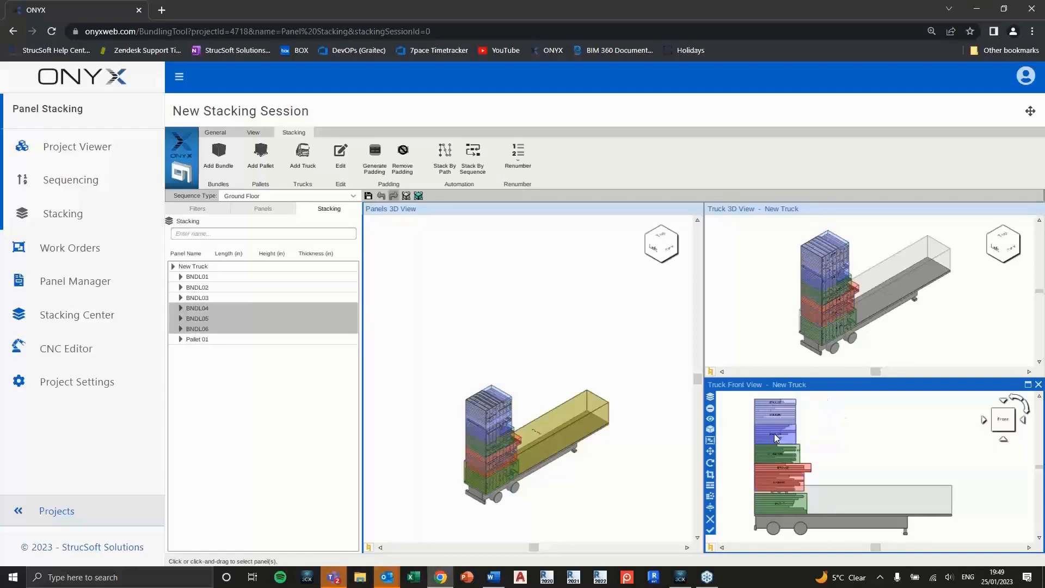
pyautogui.click(710, 408)
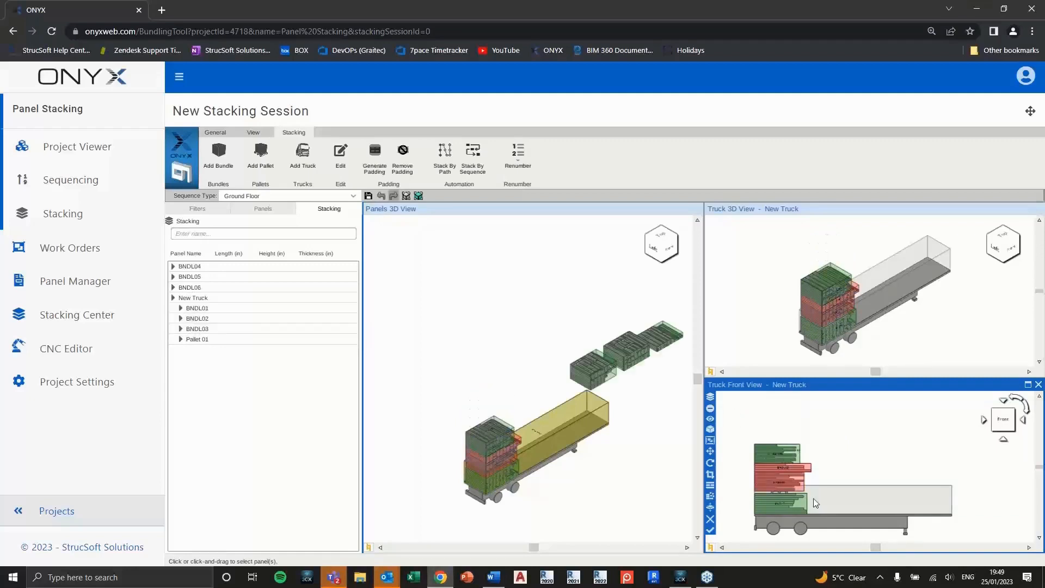
pyautogui.click(782, 454)
pyautogui.click(710, 408)
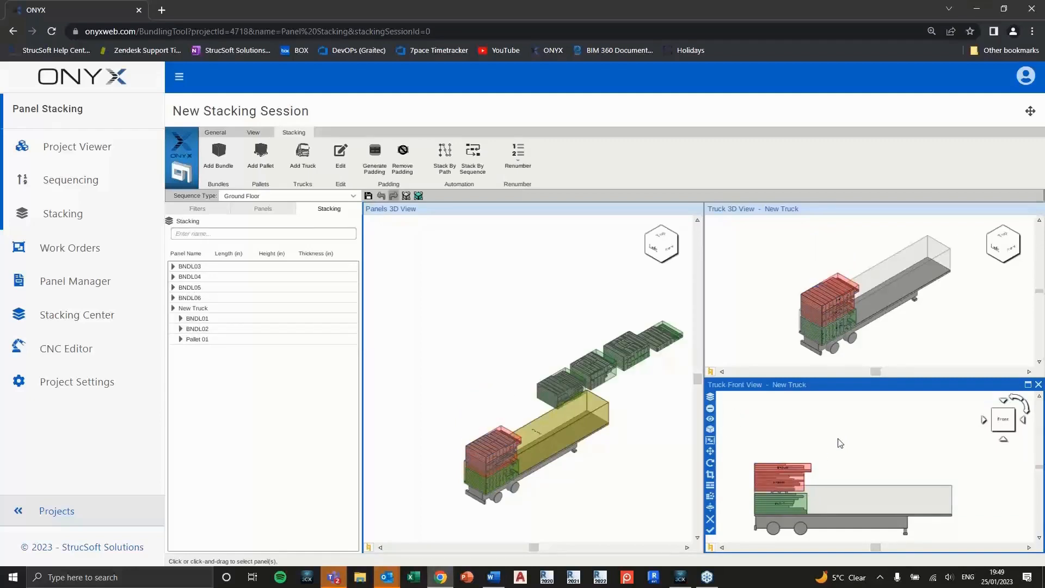
# Move Pallet 01 horizontally along the truck in the front view until it is past the end of BNDL01.
pyautogui.click(561, 341)
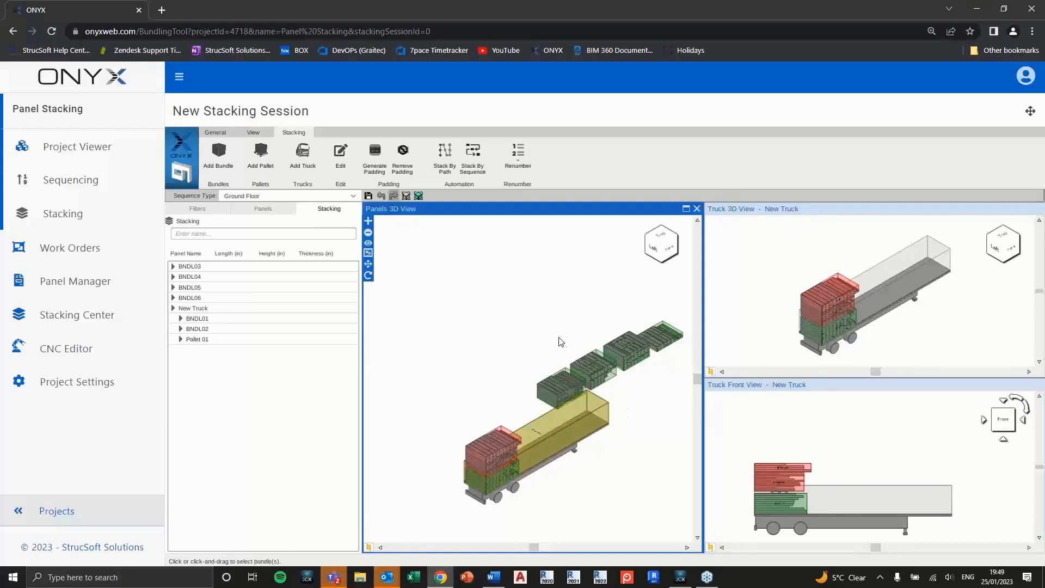
pyautogui.click(796, 451)
pyautogui.click(785, 477)
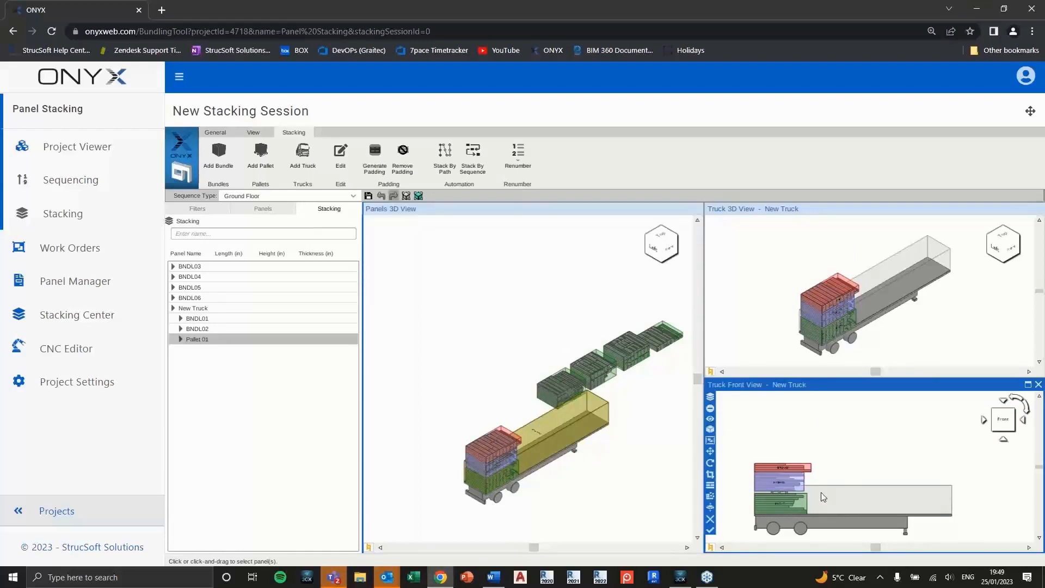
pyautogui.scroll(5, 800, 457)
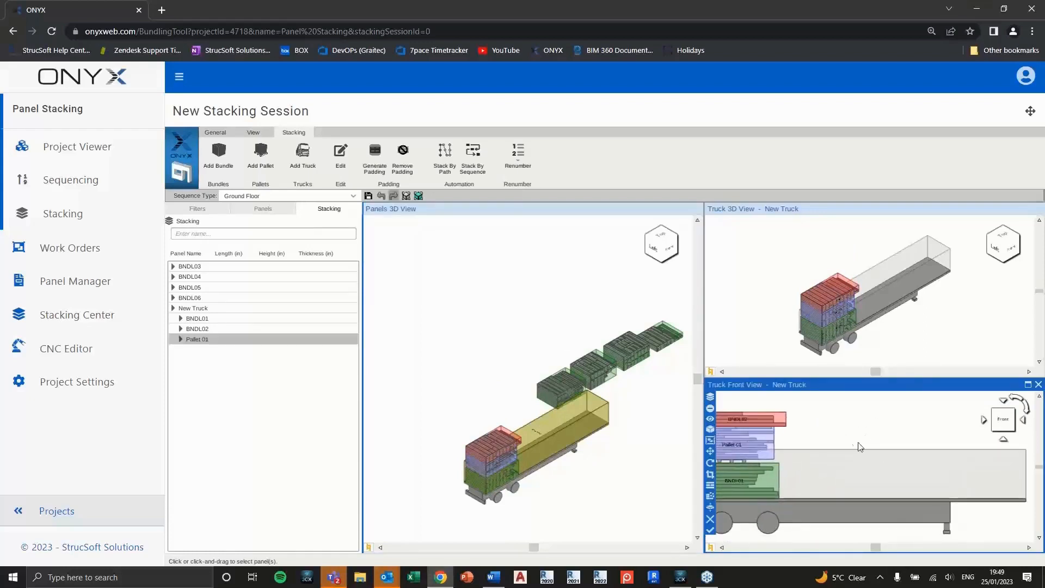
pyautogui.moveTo(915, 443); pyautogui.dragTo(927, 442, button='middle')
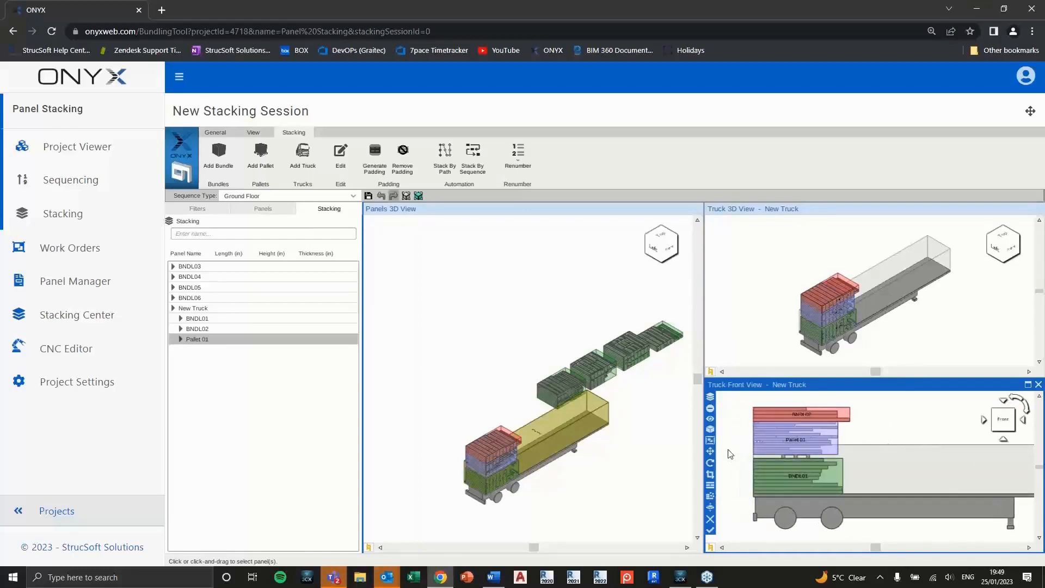
pyautogui.click(709, 451)
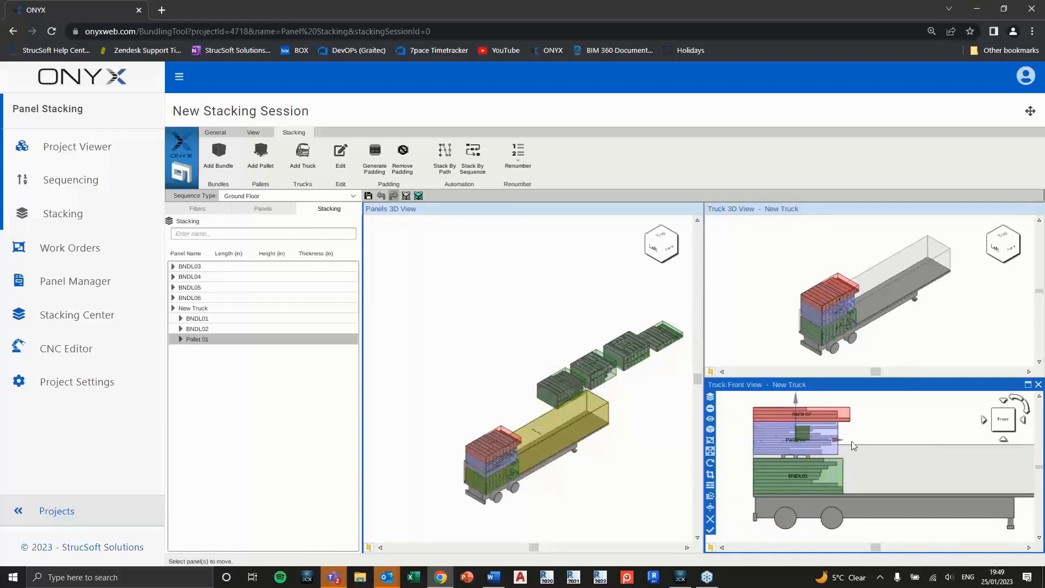
pyautogui.moveTo(837, 443); pyautogui.dragTo(928, 444)
pyautogui.moveTo(889, 477); pyautogui.dragTo(867, 481, button='middle')
# Move BNDL02 horizontally along the truck in the front view until it is past the end of Pallet 01.
pyautogui.click(803, 422)
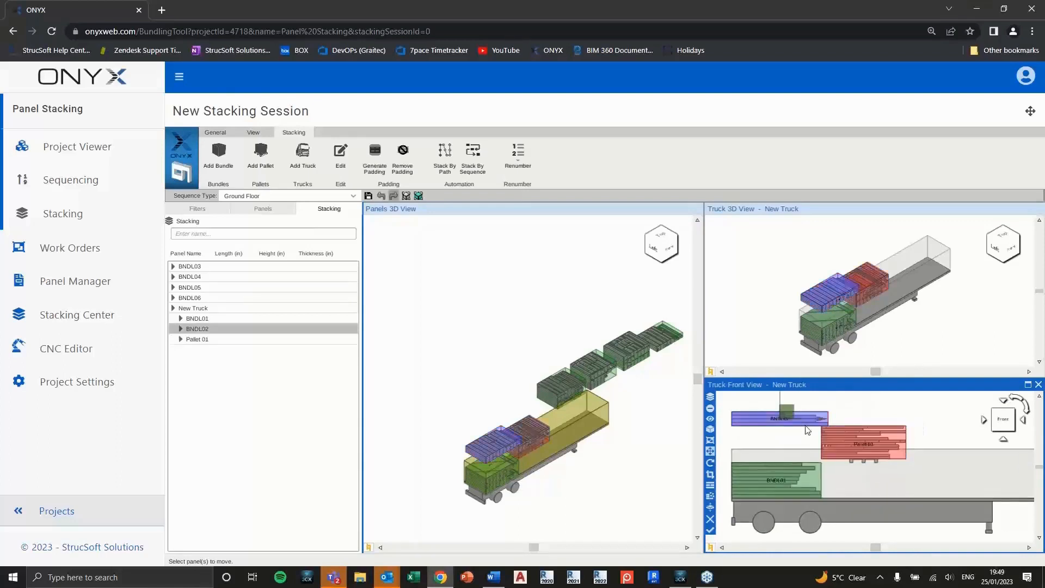
pyautogui.moveTo(822, 420); pyautogui.dragTo(1018, 422)
pyautogui.moveTo(962, 494); pyautogui.dragTo(942, 491, button='middle')
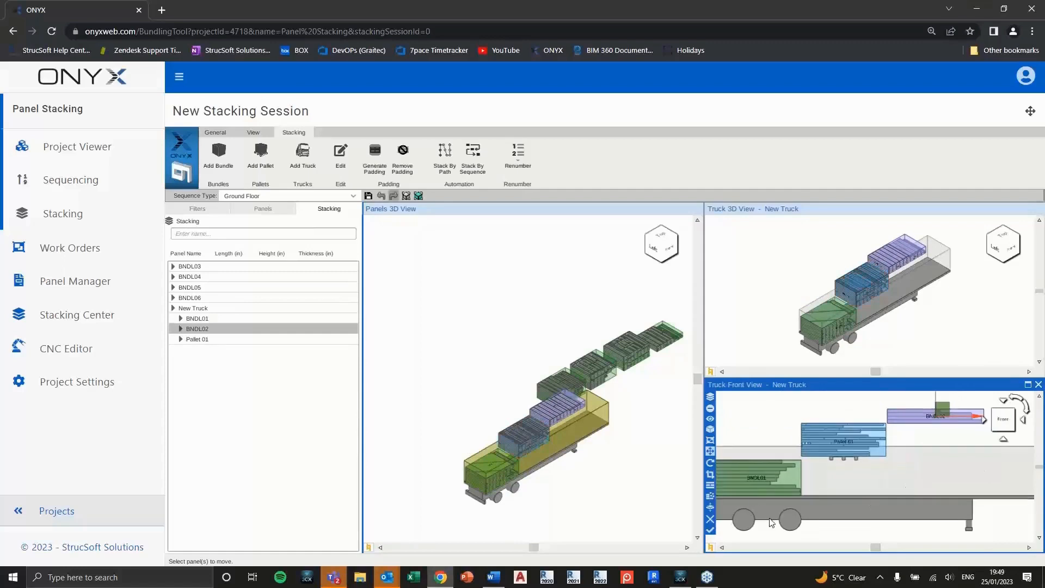
# Drop Pallet 01 and BNDL02 down onto the truck bed, and check all three loads together from above.
pyautogui.click(710, 485)
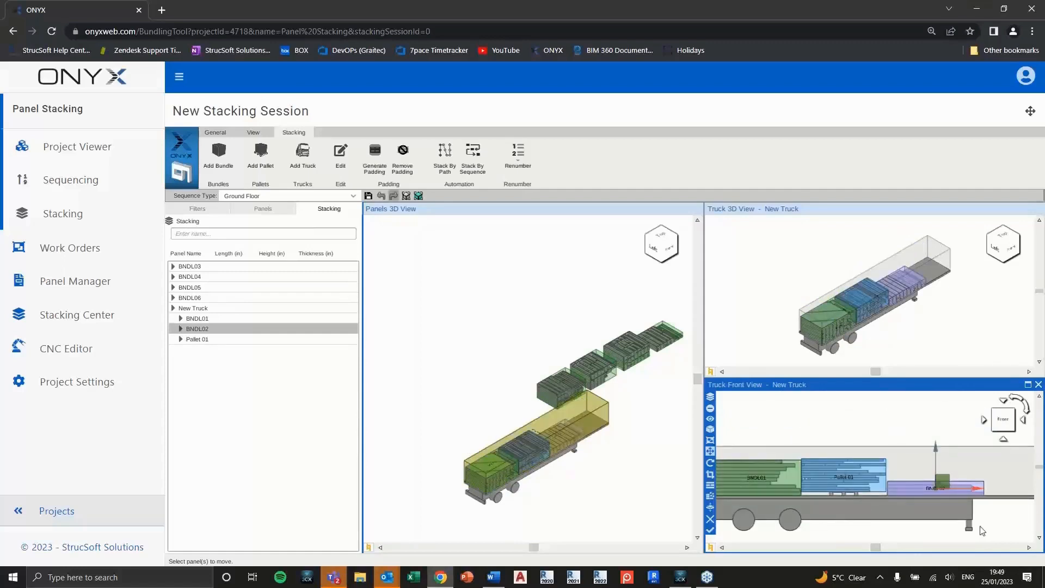
pyautogui.click(1003, 401)
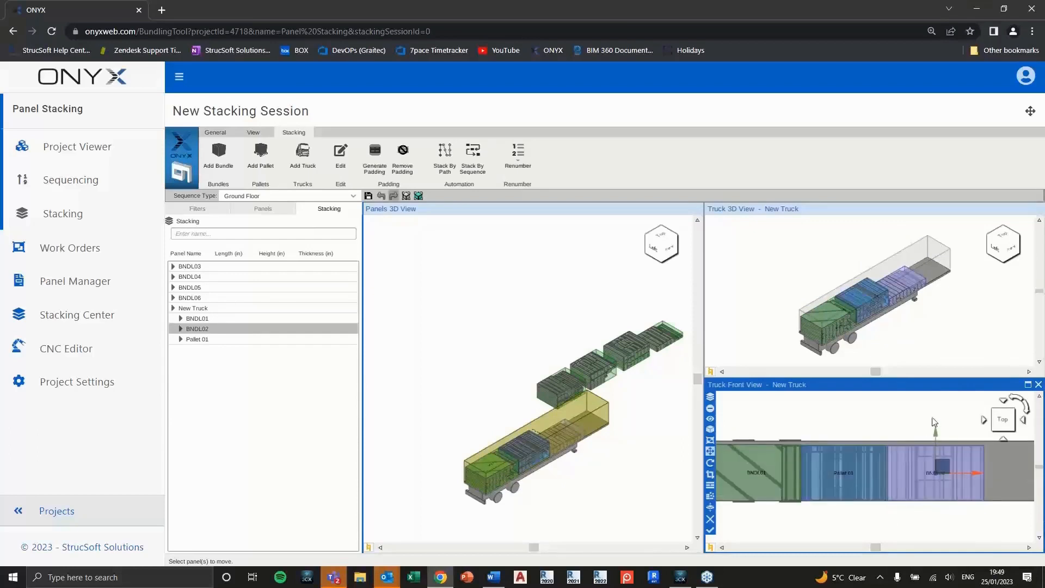
pyautogui.moveTo(930, 408); pyautogui.dragTo(720, 494)
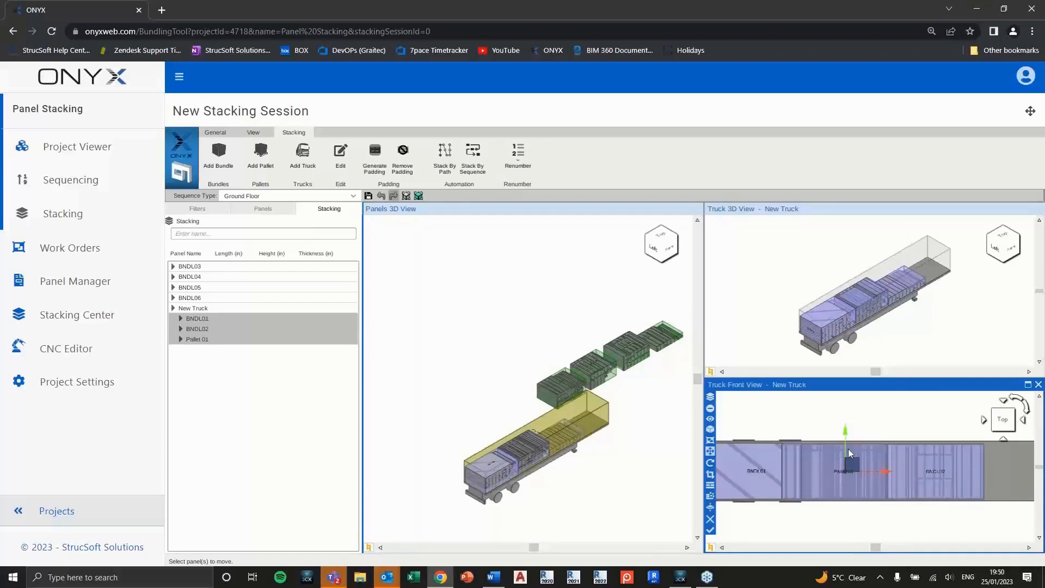
pyautogui.click(903, 424)
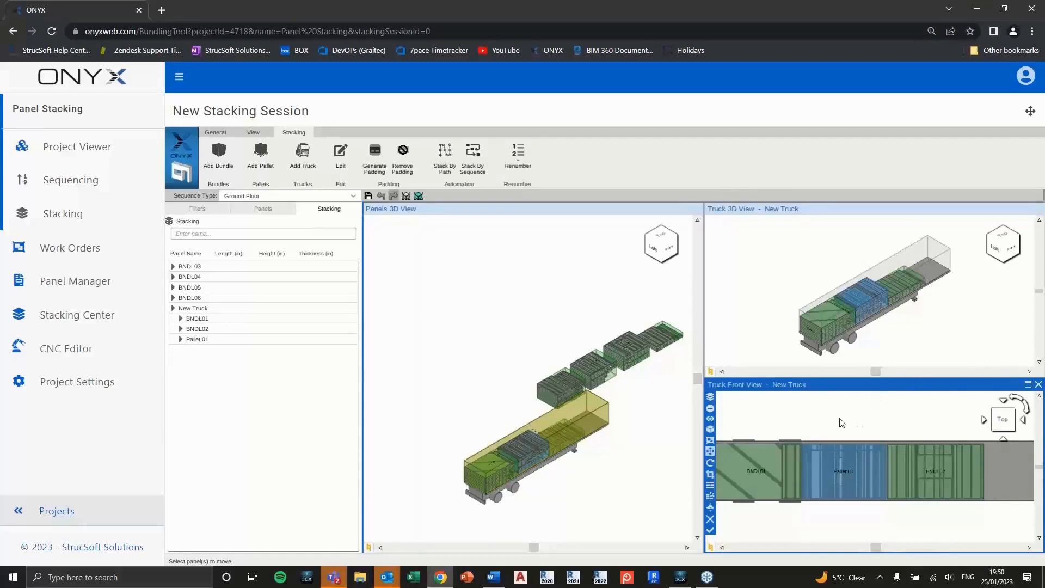
# Finish editing the truck and add it to the session as TRK01, using TRK as its name.
pyautogui.click(770, 346)
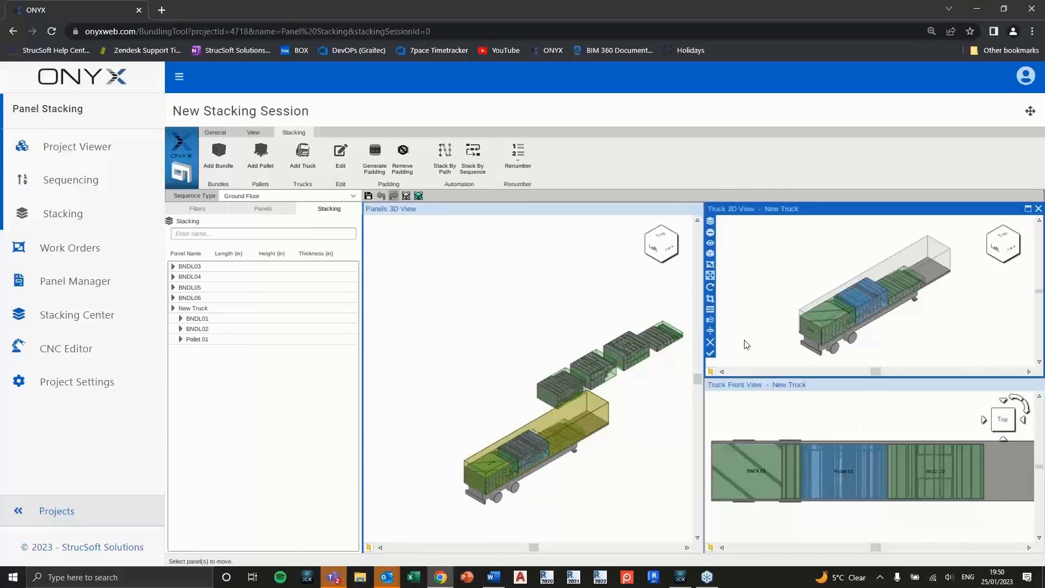
pyautogui.click(711, 354)
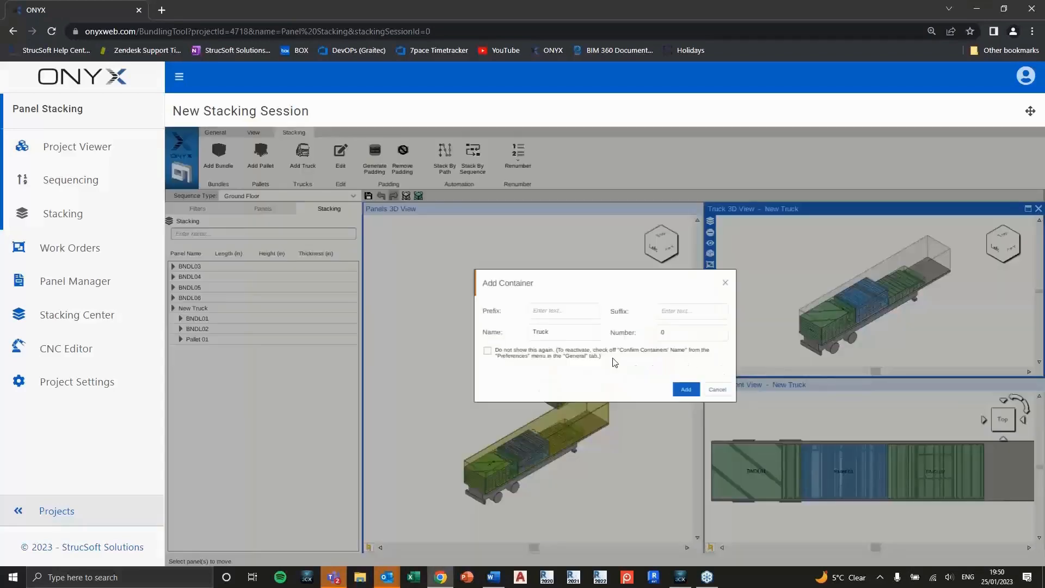
pyautogui.doubleClick(552, 340)
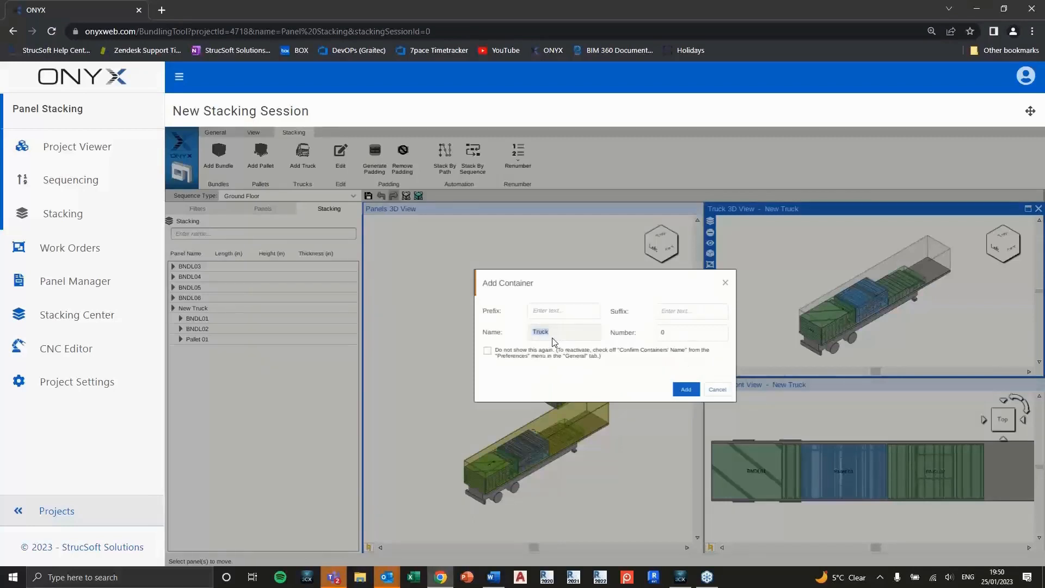
pyautogui.write('TRK')
pyautogui.click(668, 331)
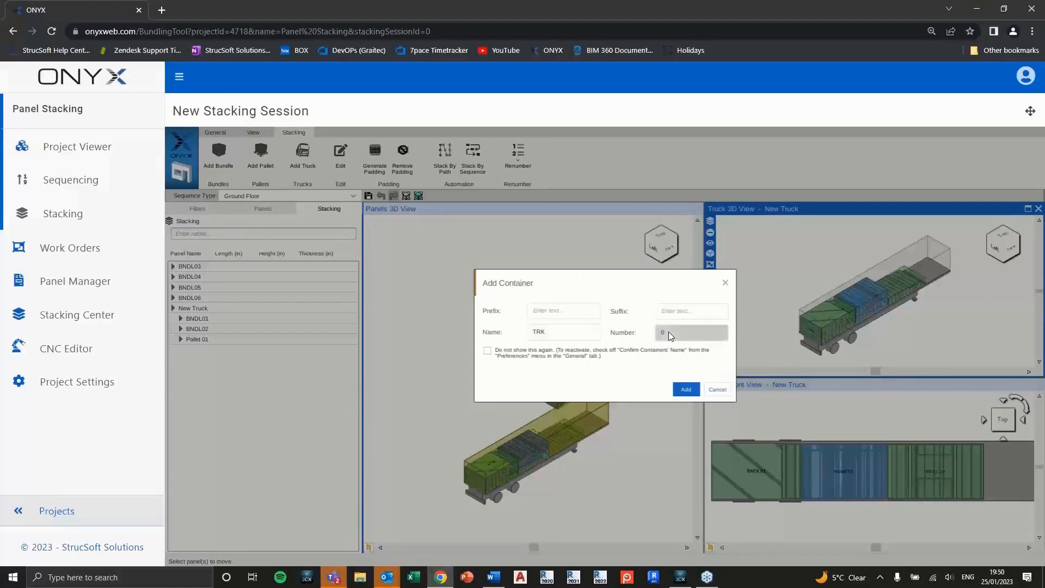
pyautogui.click(686, 390)
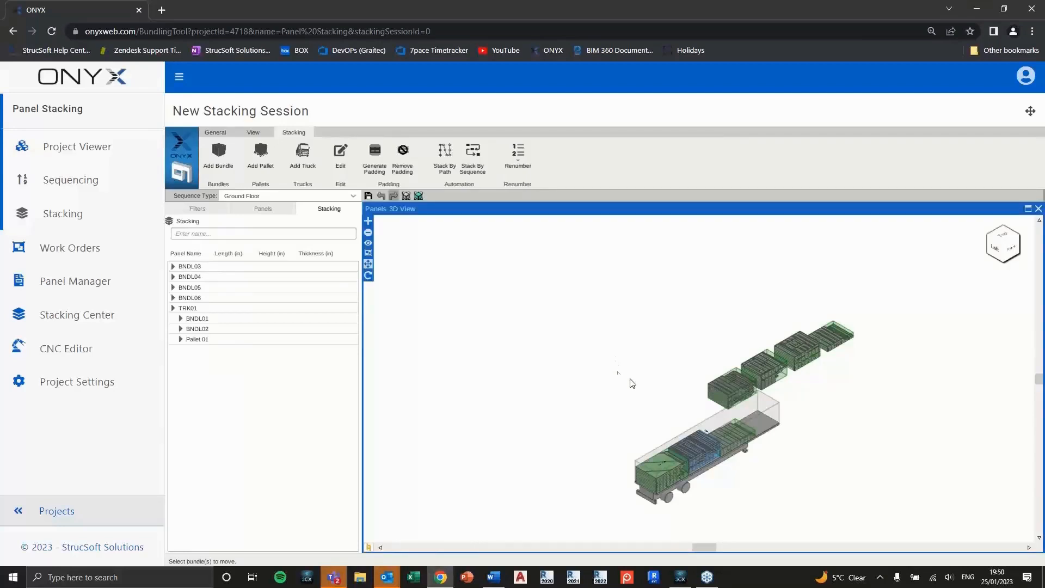
pyautogui.click(689, 448)
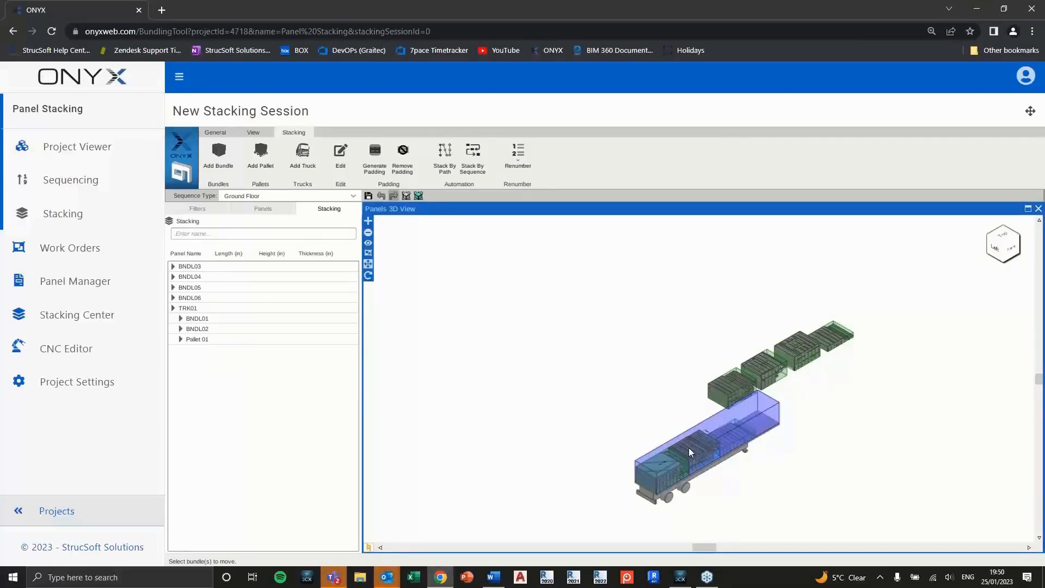
pyautogui.moveTo(654, 382); pyautogui.dragTo(661, 379, button='middle')
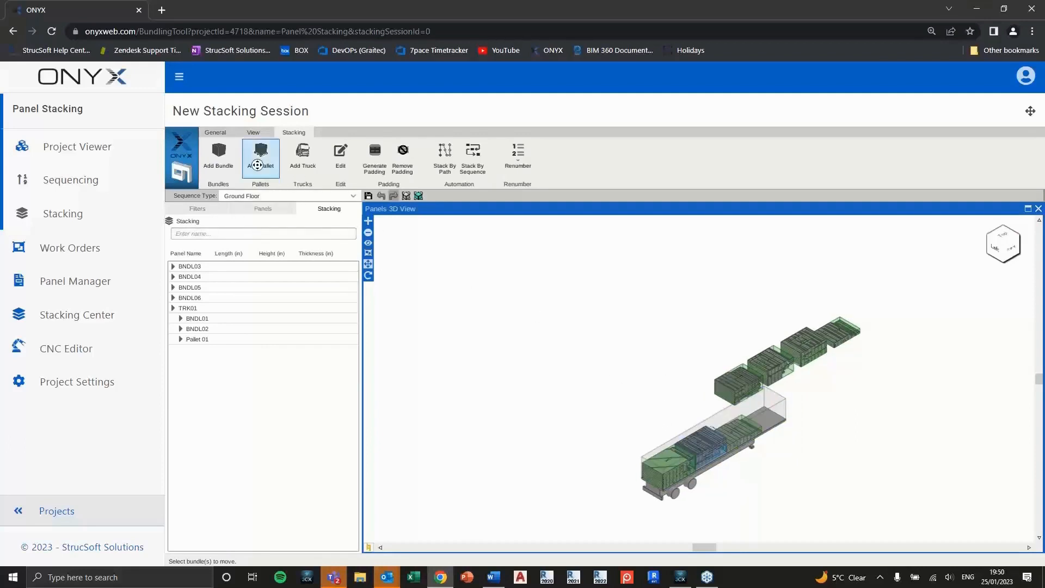
# Save the stacking session under the name SSS - Stacking.
pyautogui.click(221, 132)
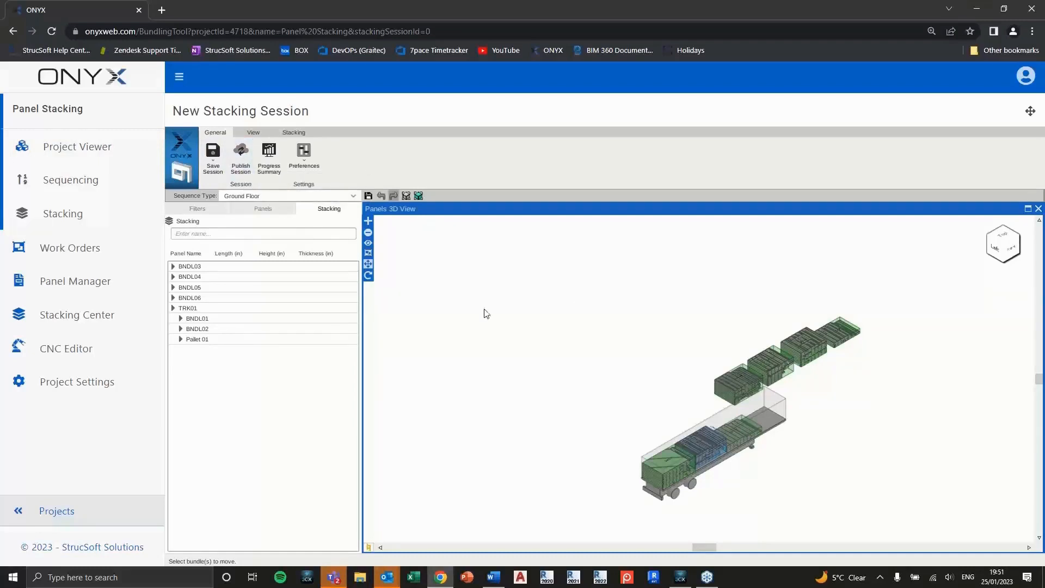
pyautogui.click(214, 160)
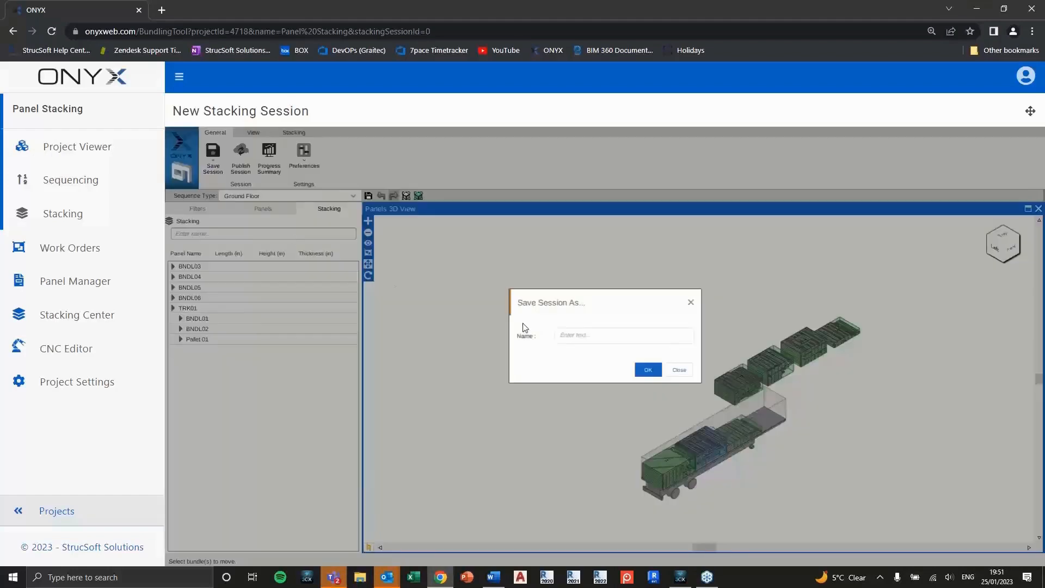
pyautogui.click(589, 340)
pyautogui.write('sss')
pyautogui.click(648, 370)
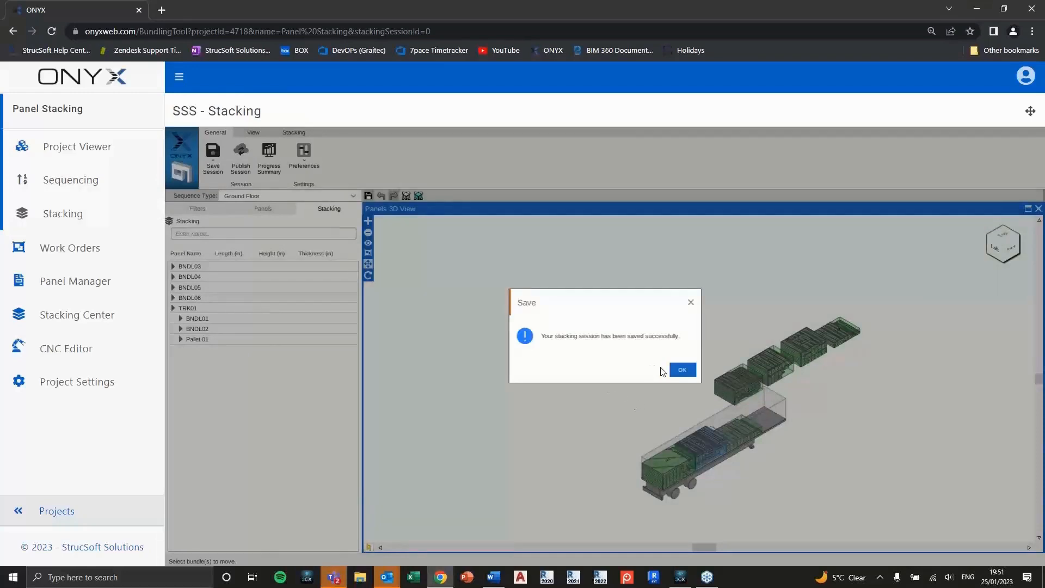
pyautogui.click(682, 370)
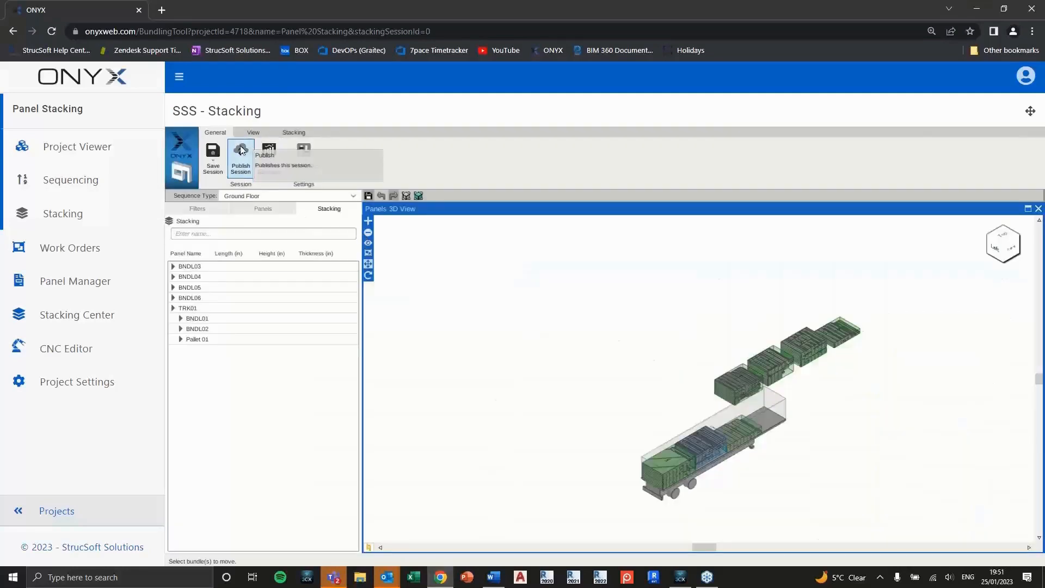
# Open the project's list of stacking sessions and select the SSS - Stacking session.
pyautogui.click(101, 158)
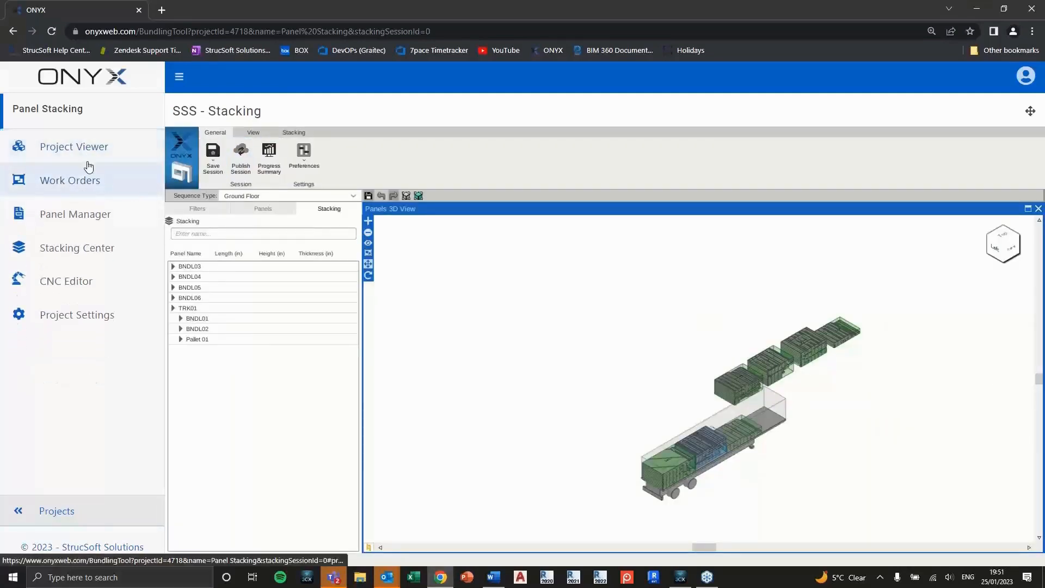
pyautogui.click(87, 150)
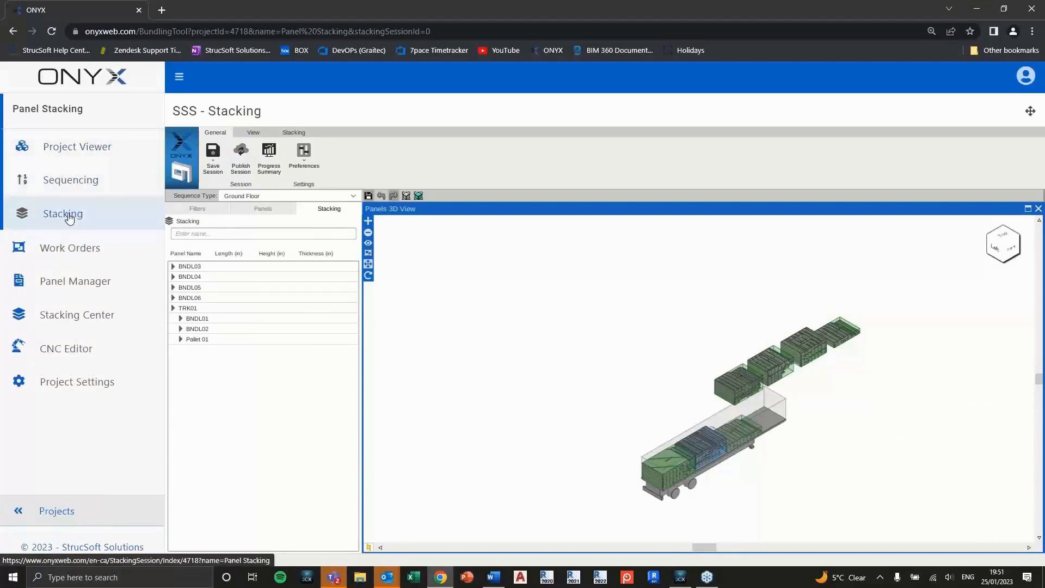
pyautogui.click(70, 213)
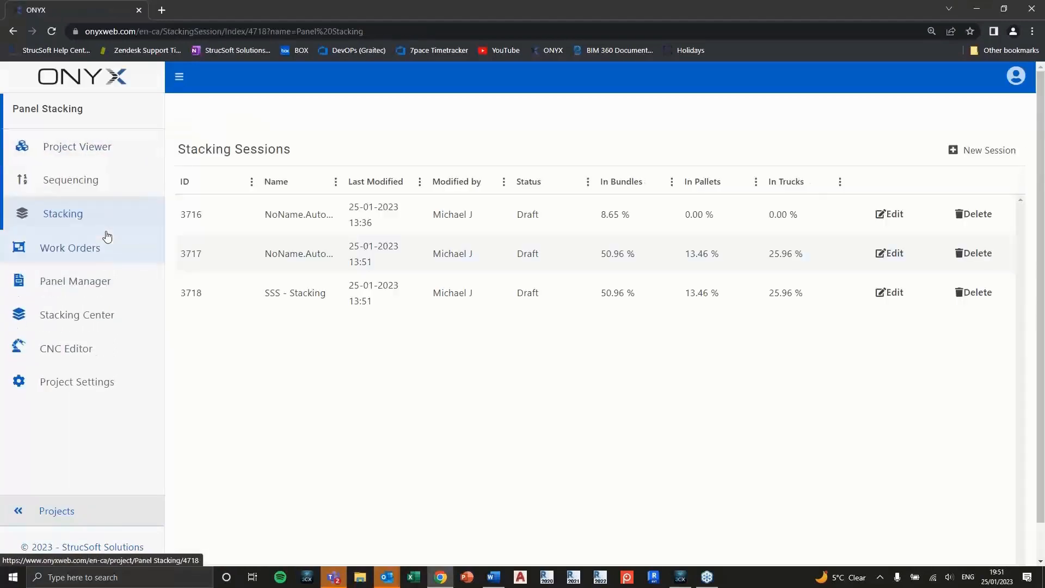
pyautogui.click(302, 224)
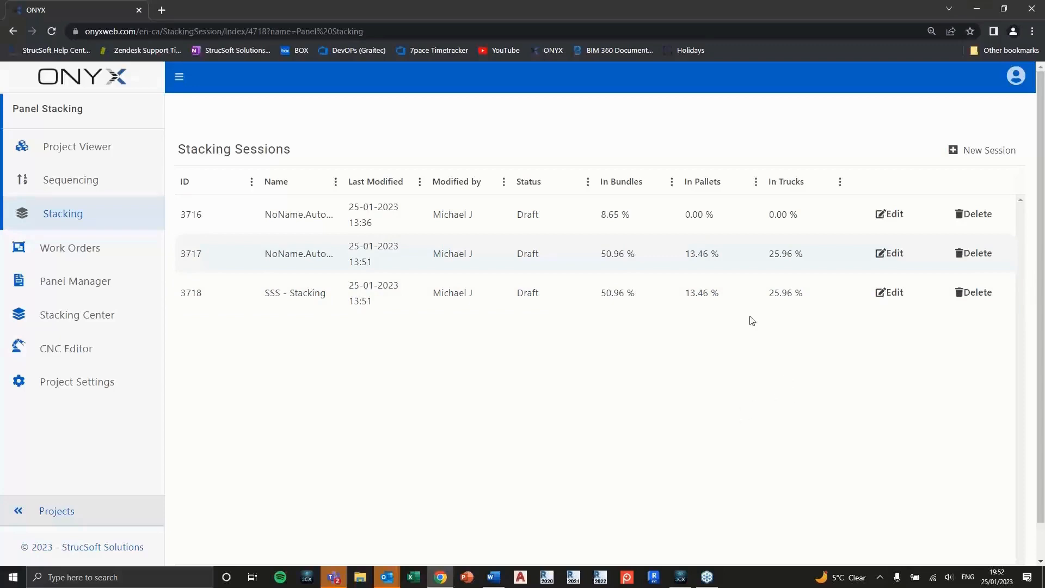
pyautogui.click(755, 287)
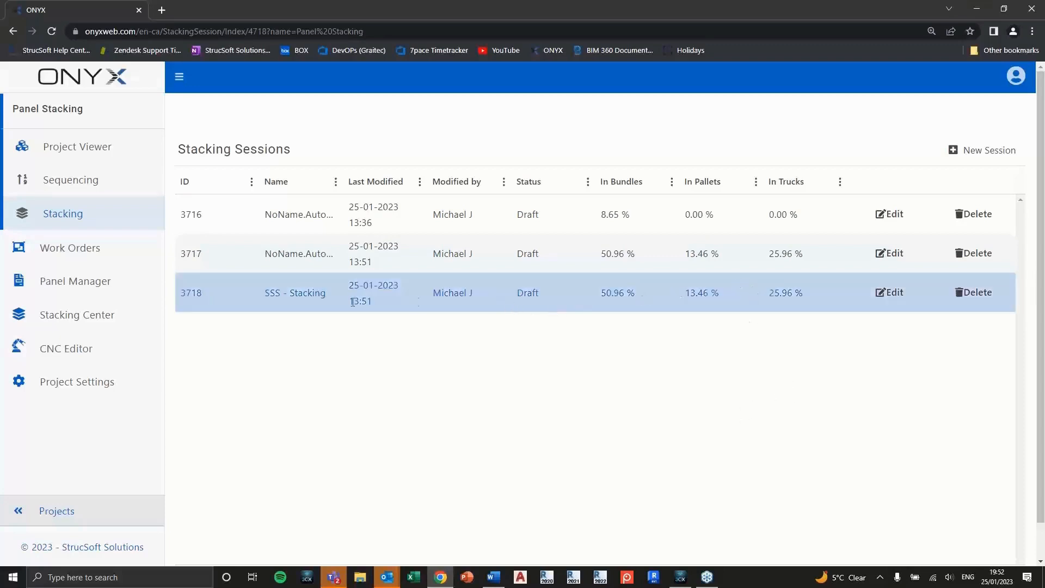
# Open the SSS - Stacking session for editing and publish it.
pyautogui.click(883, 295)
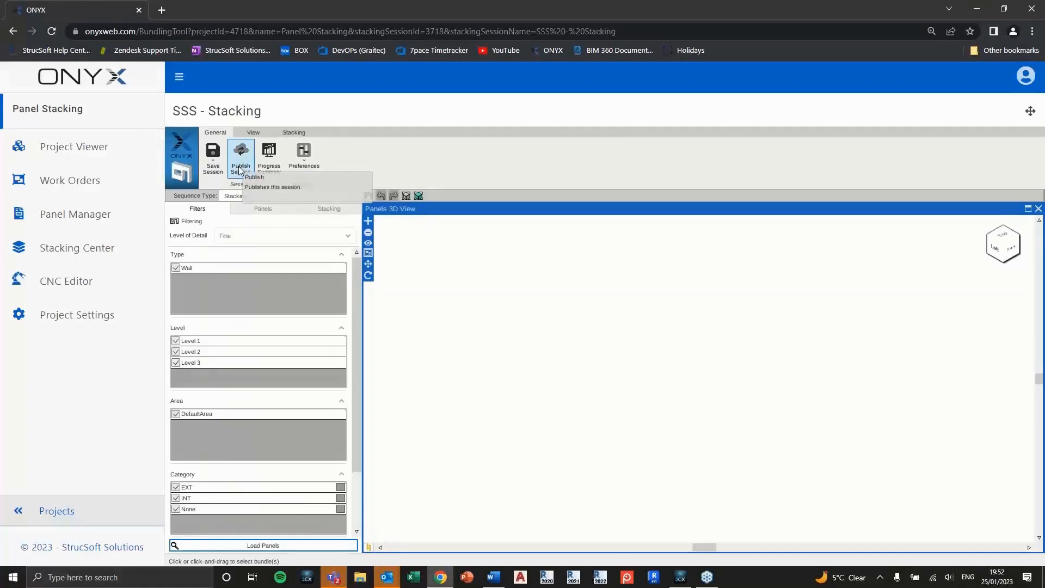
pyautogui.click(239, 171)
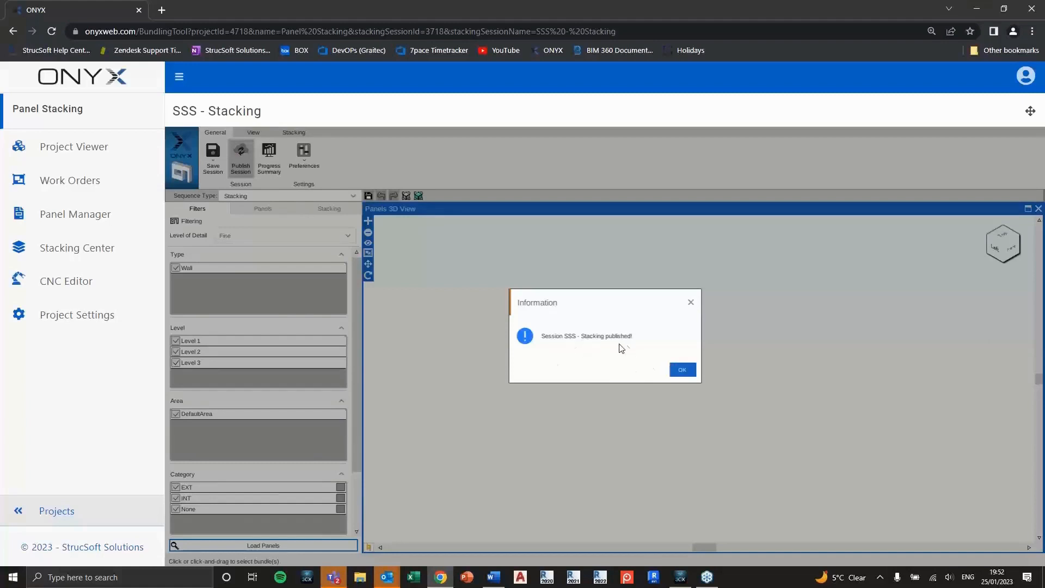
pyautogui.click(681, 371)
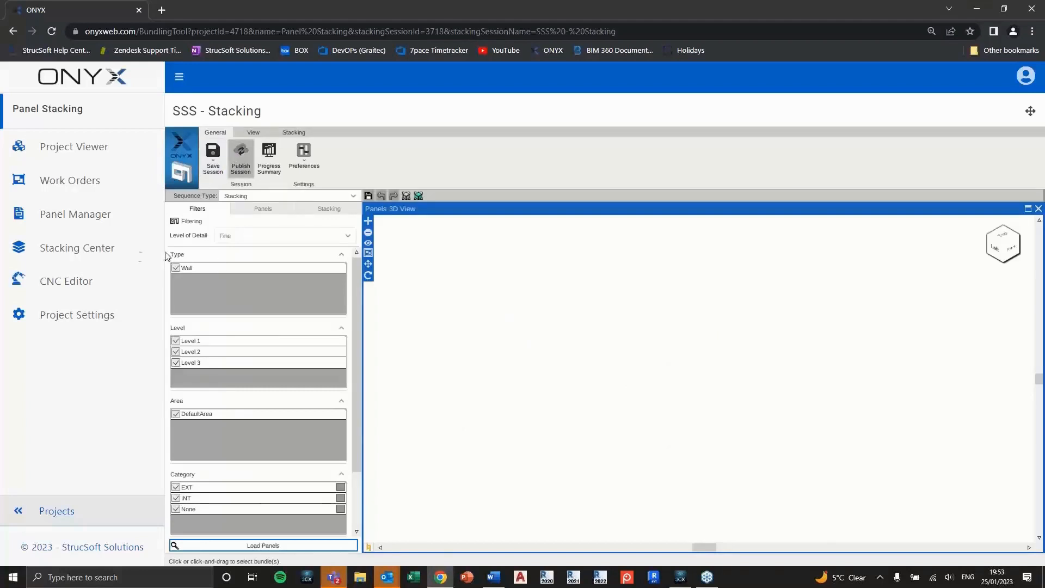
# Open the Stacking Center, list the published trucks and select TRK01.
pyautogui.click(94, 251)
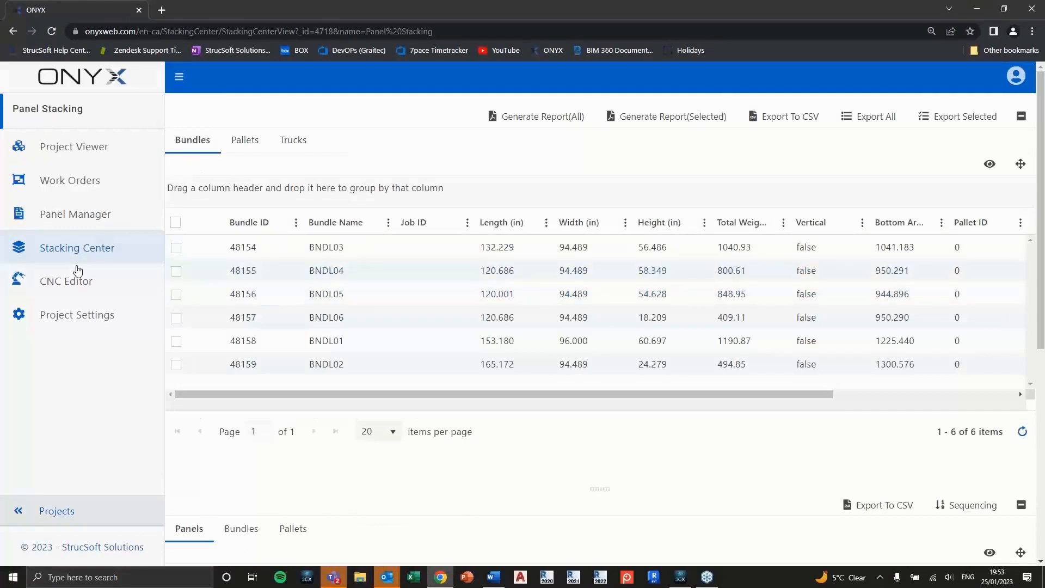
pyautogui.click(244, 141)
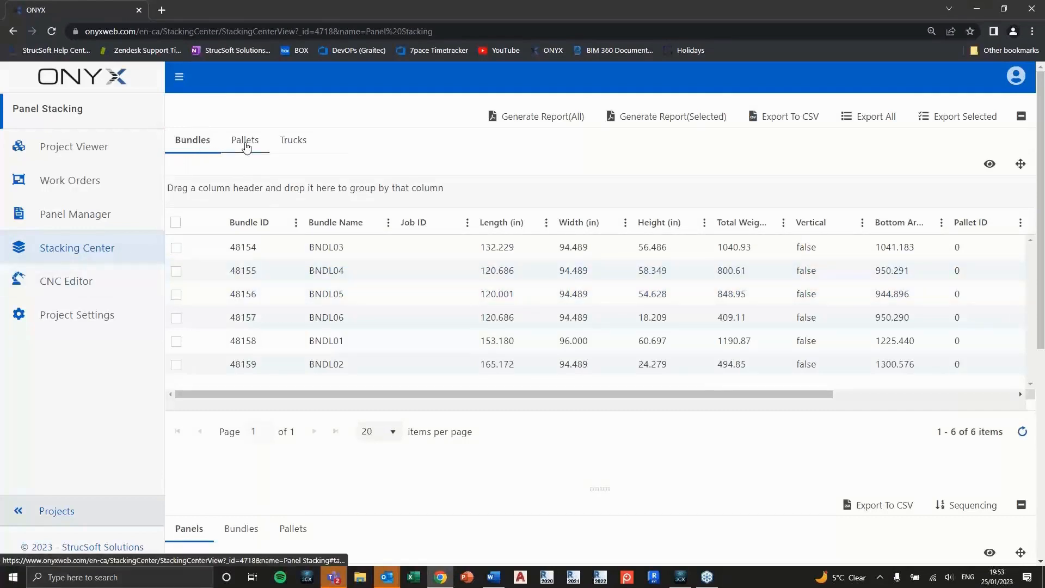
pyautogui.click(295, 141)
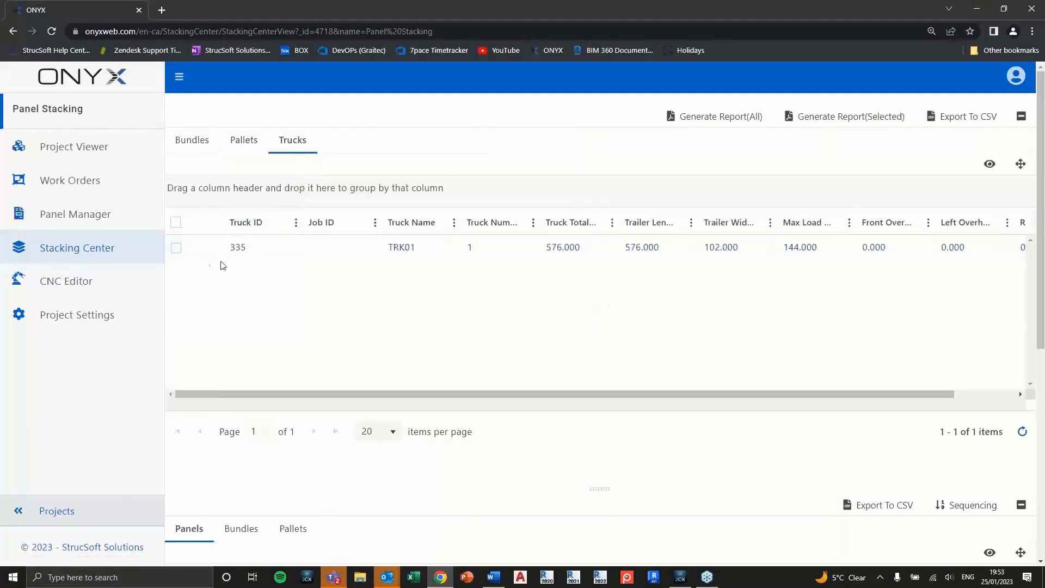
pyautogui.click(176, 248)
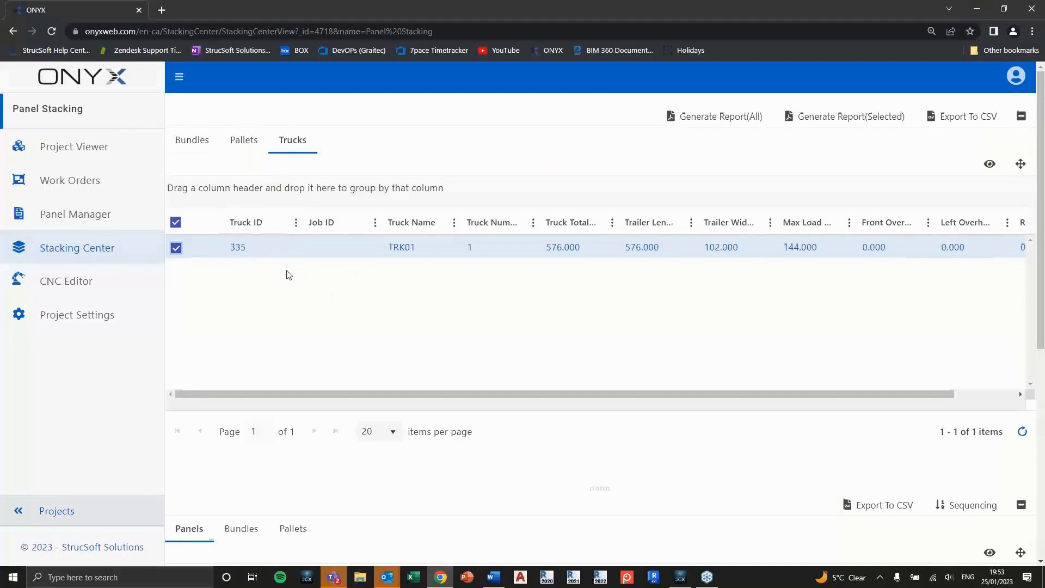
# Review the panels, bundles and pallets assigned to TRK01 in the lower grid.
pyautogui.scroll(-4, 294, 286)
pyautogui.scroll(-1, 257, 350)
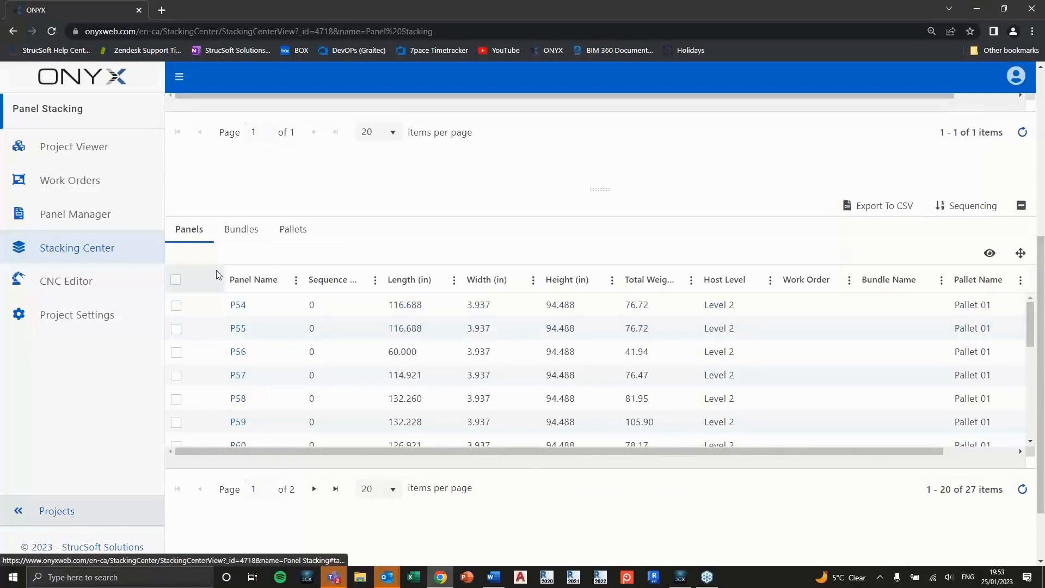
pyautogui.click(254, 238)
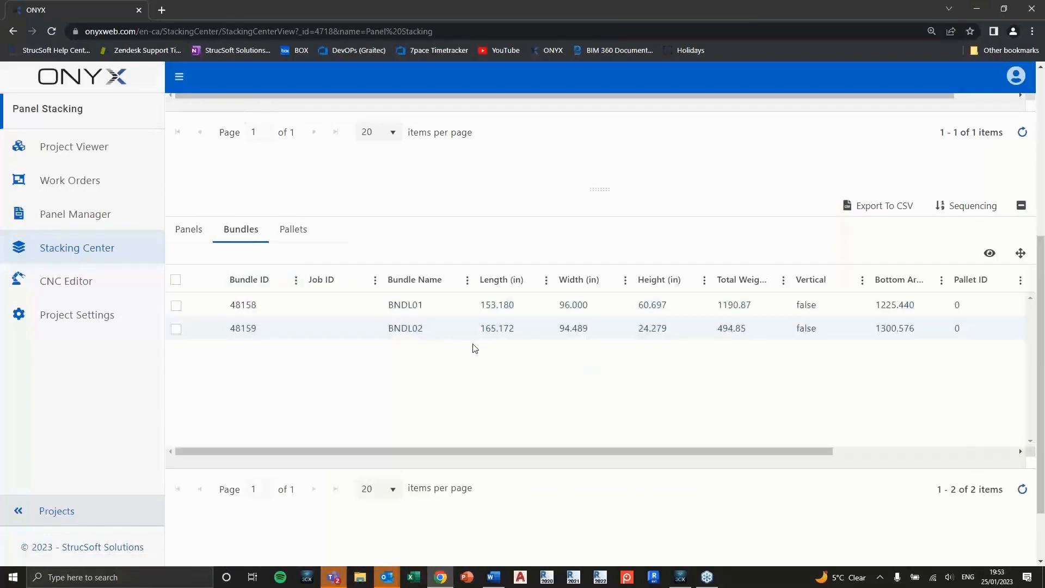
pyautogui.click(289, 233)
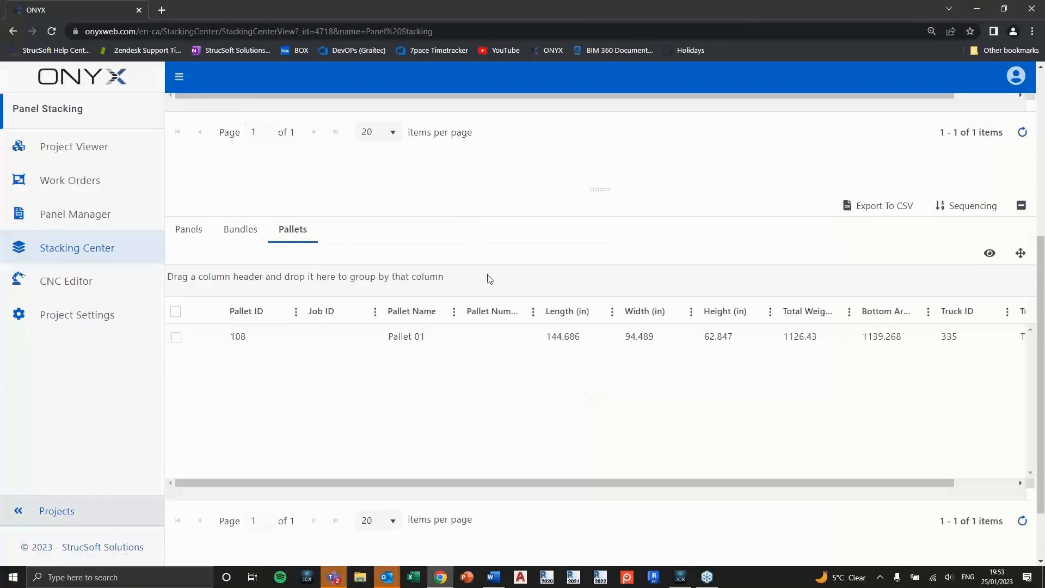
pyautogui.scroll(5, 489, 272)
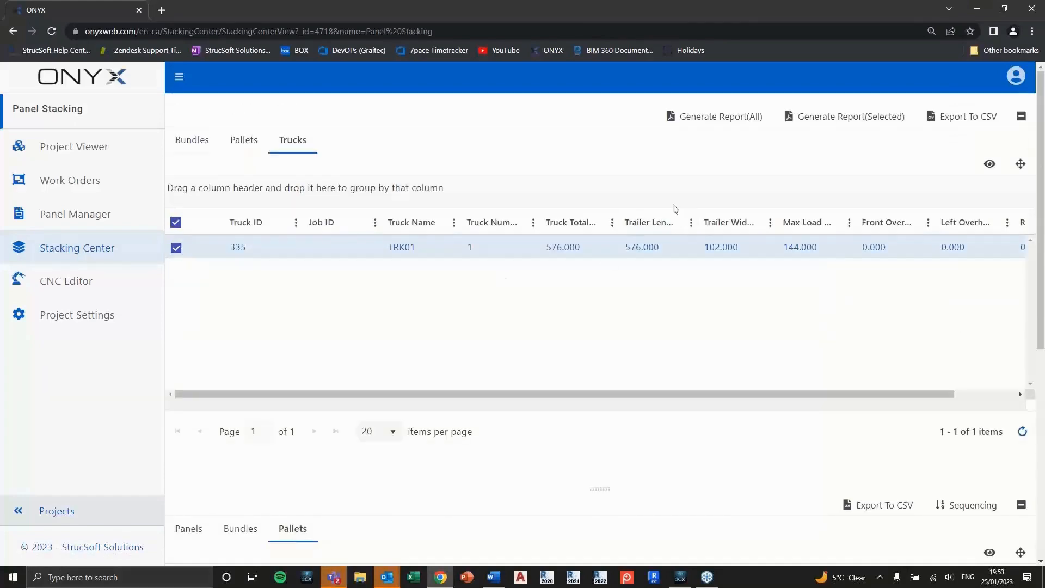
pyautogui.scroll(-4, 744, 226)
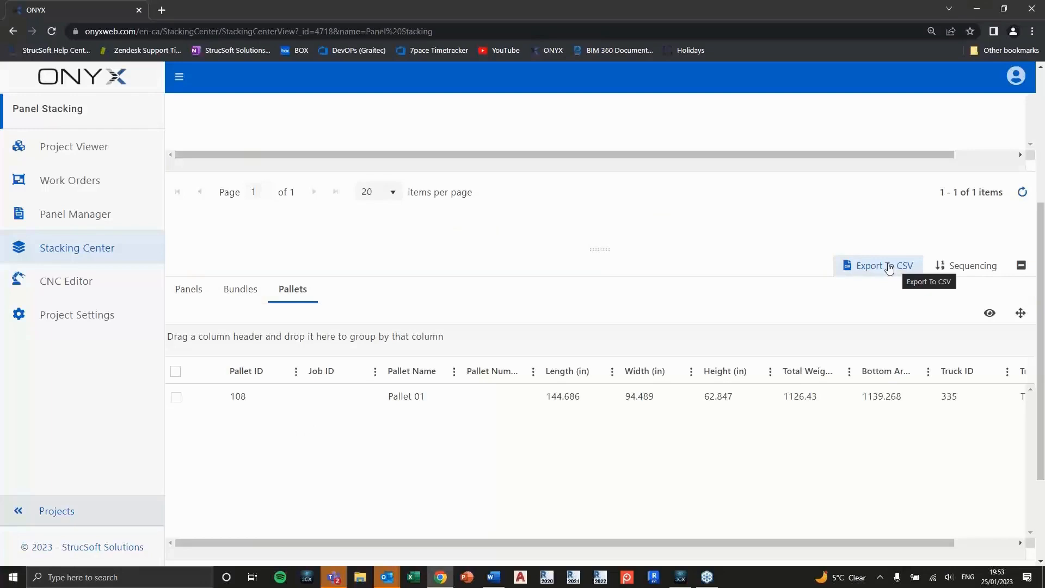
pyautogui.scroll(2, 884, 256)
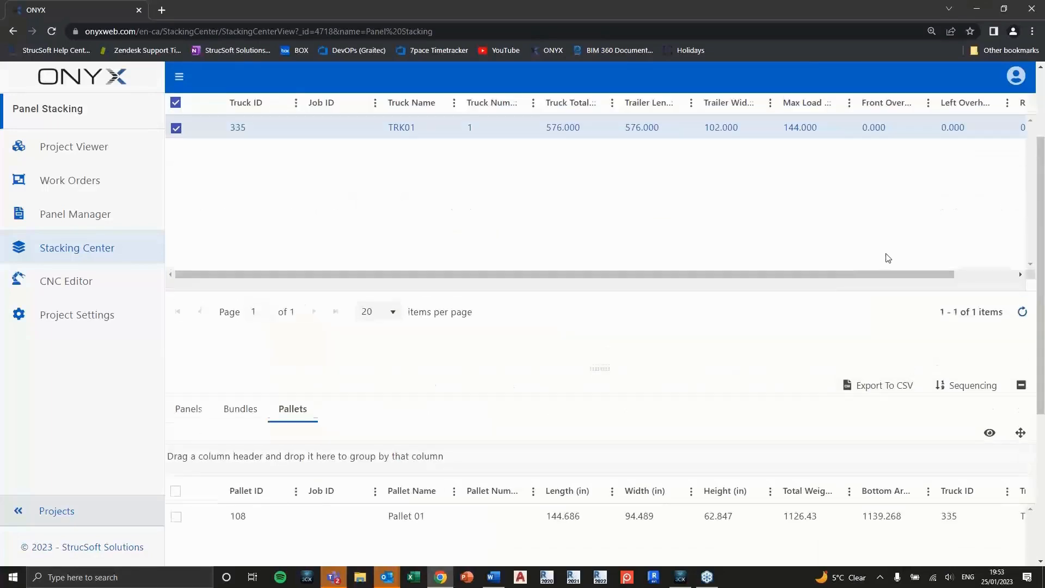
pyautogui.scroll(-1, 886, 261)
pyautogui.scroll(3, 885, 262)
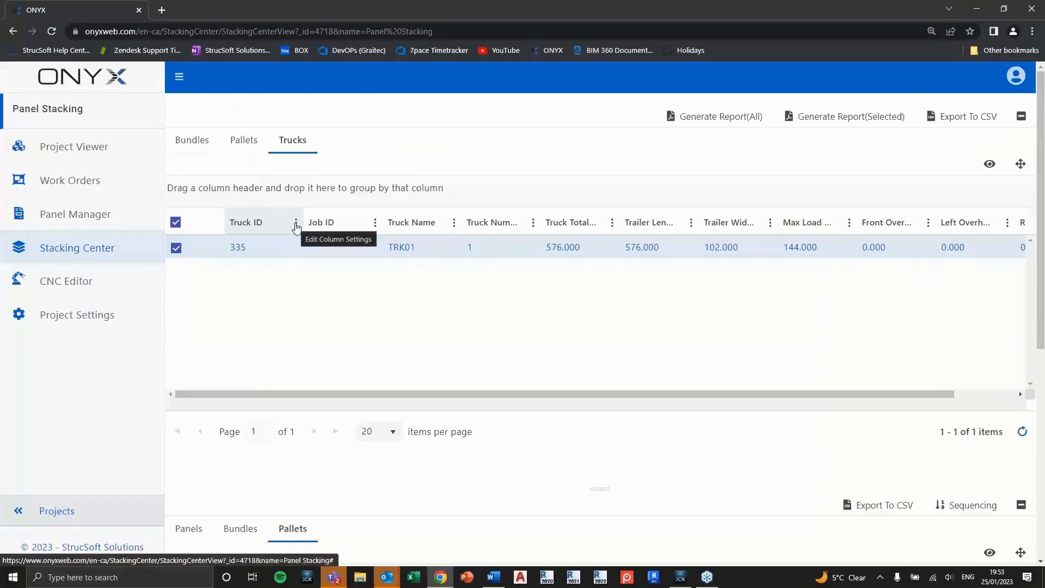
pyautogui.moveTo(286, 222); pyautogui.dragTo(245, 223)
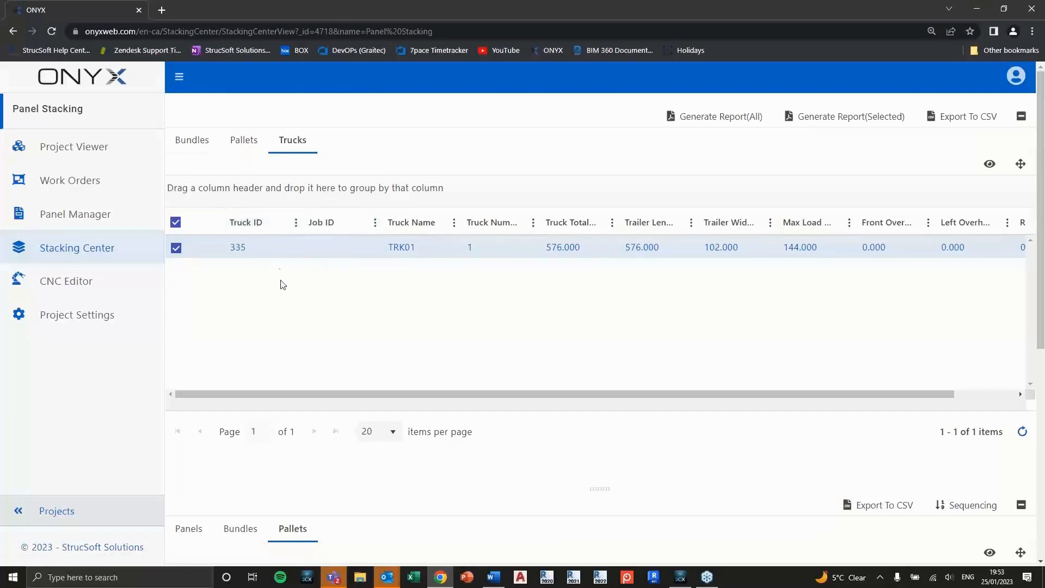
# Examine the sorting, column and filter options available for the Truck ID column in the trucks list.
pyautogui.click(296, 222)
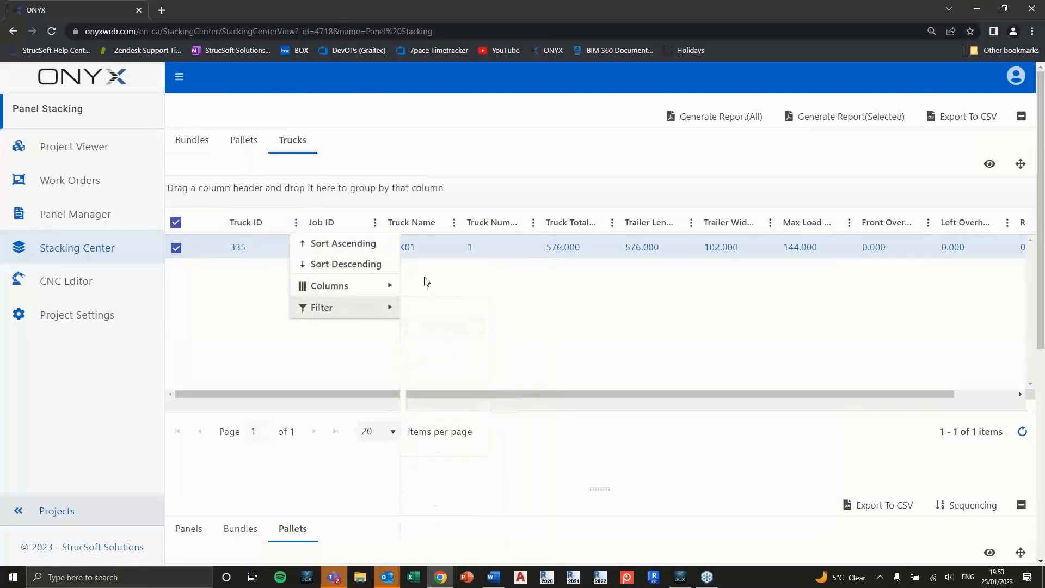
pyautogui.moveTo(378, 287)
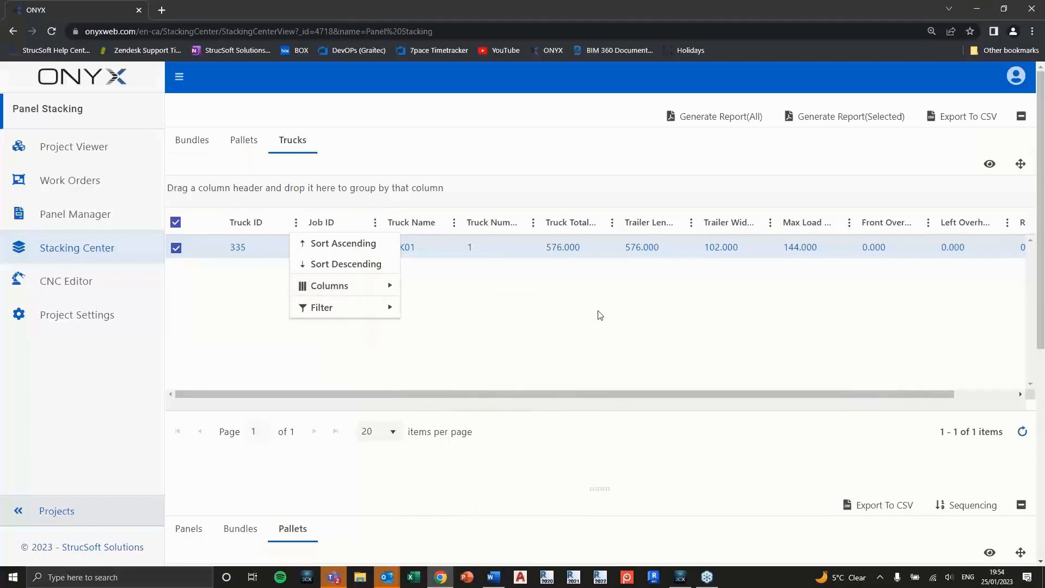
pyautogui.moveTo(390, 313)
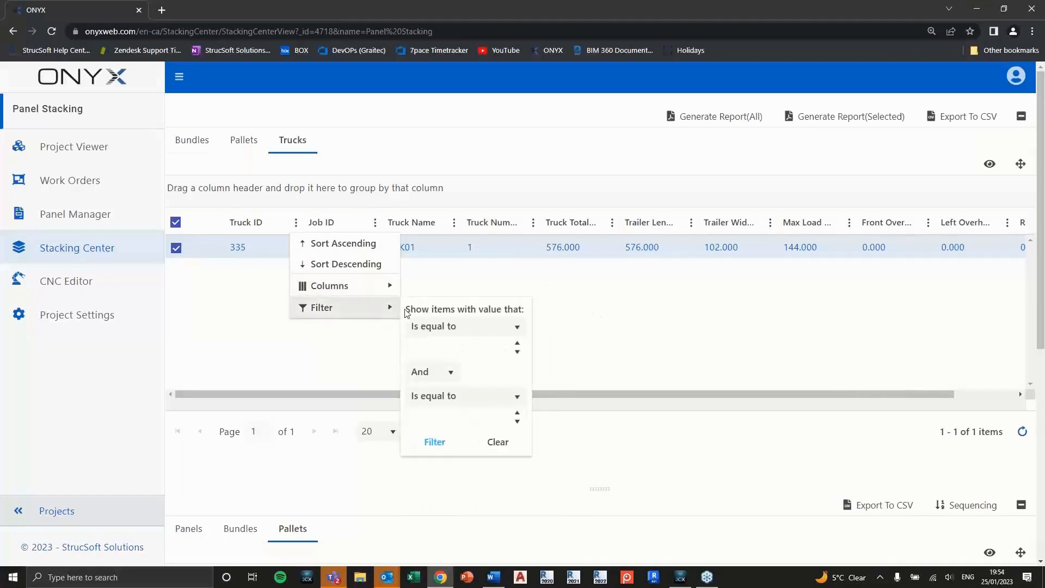
pyautogui.click(593, 321)
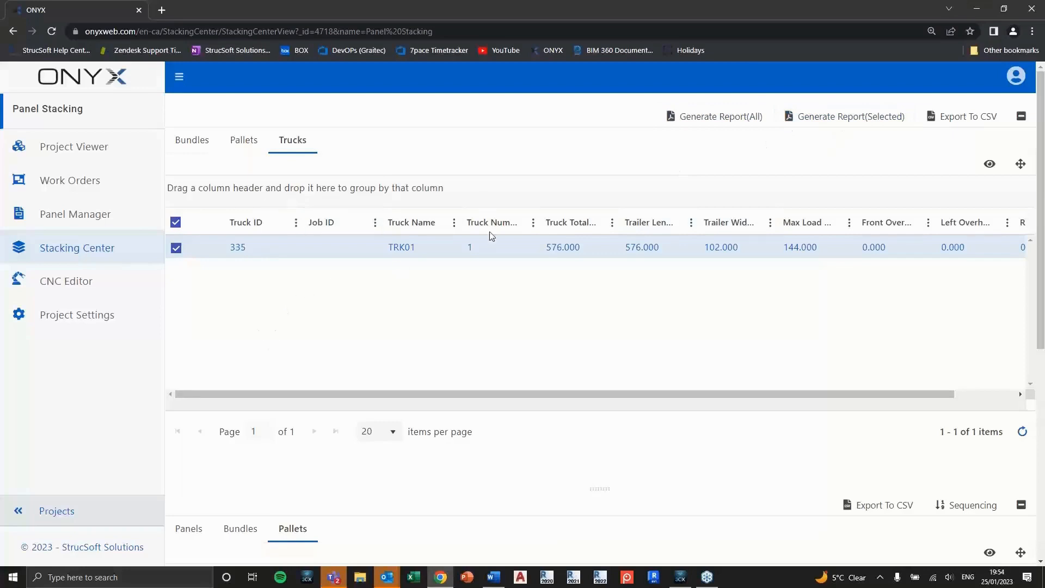
# Try to generate a report for the selected truck TRK01, and reload the Stacking Center page.
pyautogui.click(857, 121)
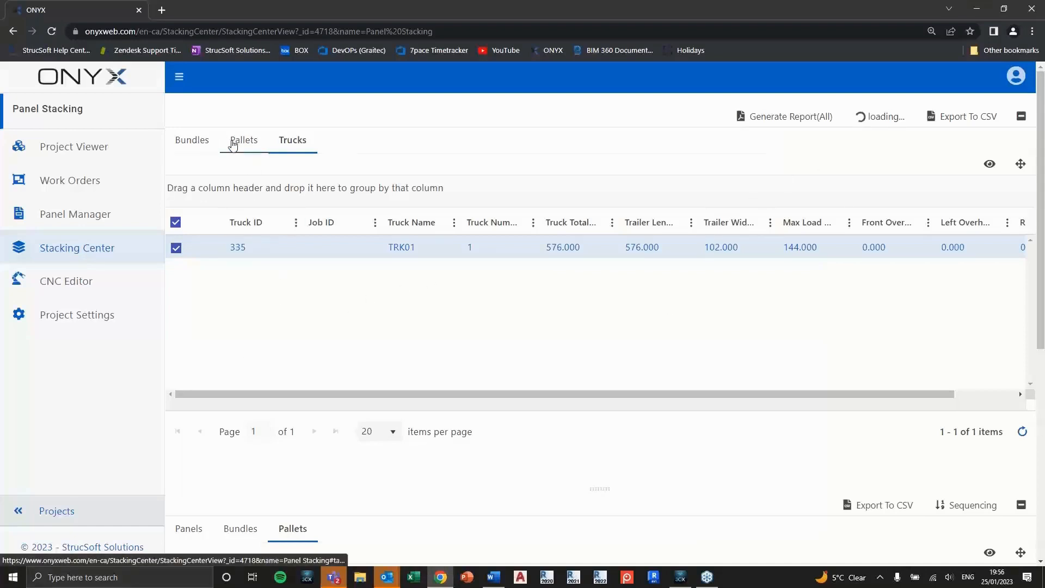
pyautogui.click(190, 141)
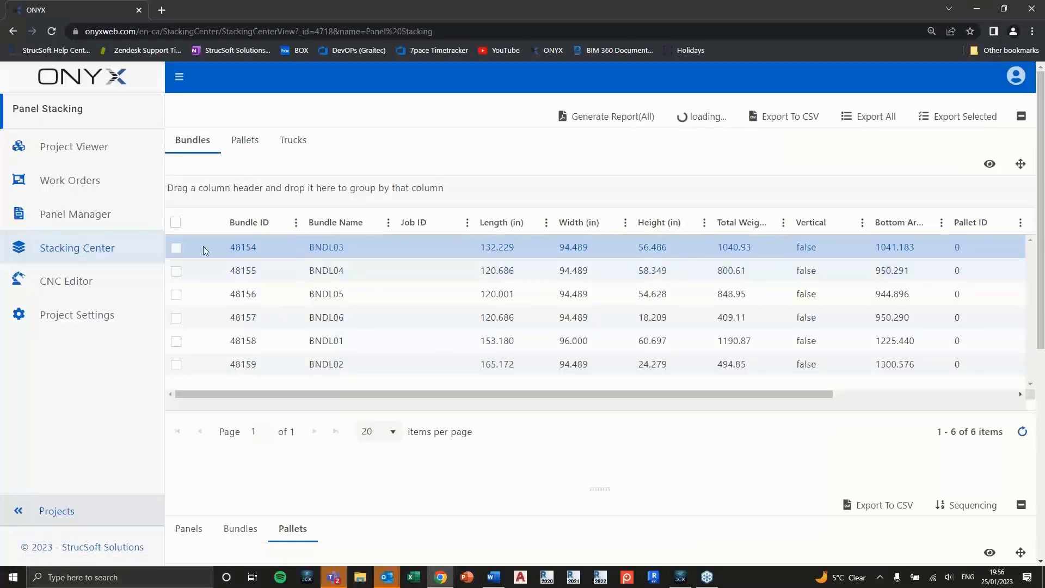
pyautogui.click(176, 249)
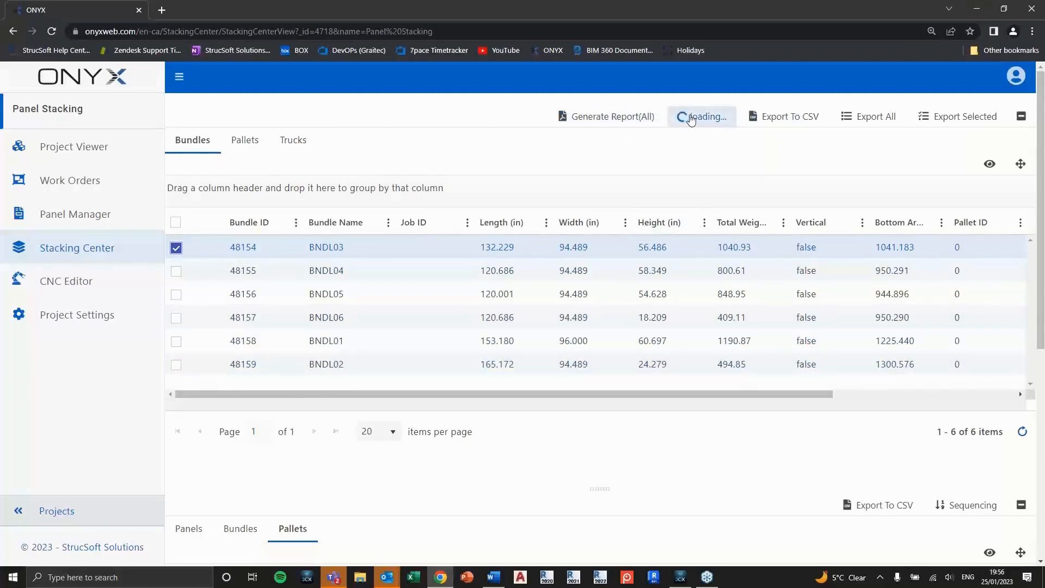
pyautogui.click(51, 31)
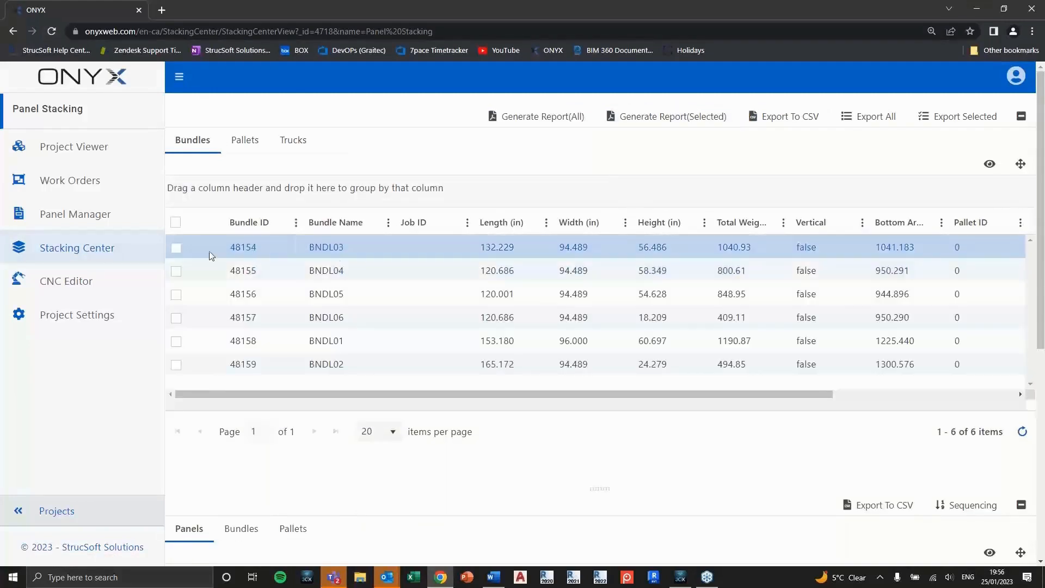
# Generate a report for only bundle BNDL03 and open the downloaded PDF.
pyautogui.click(177, 249)
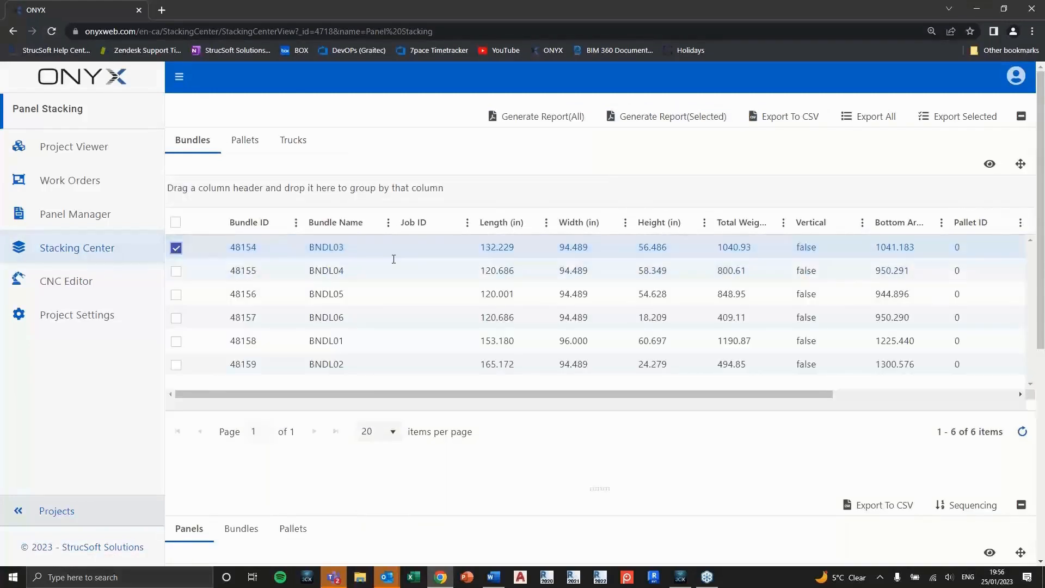
pyautogui.click(711, 118)
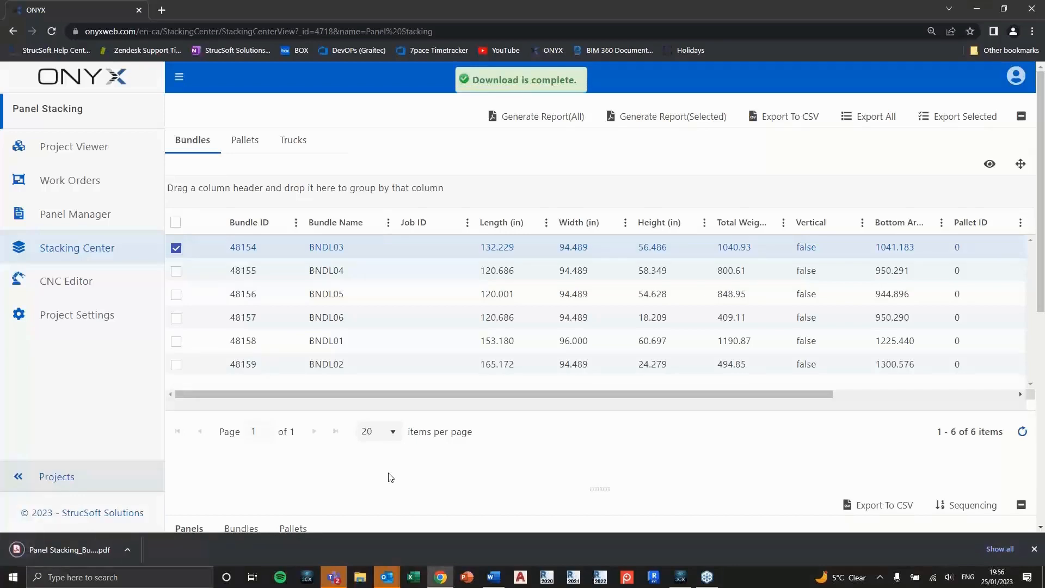
pyautogui.click(70, 548)
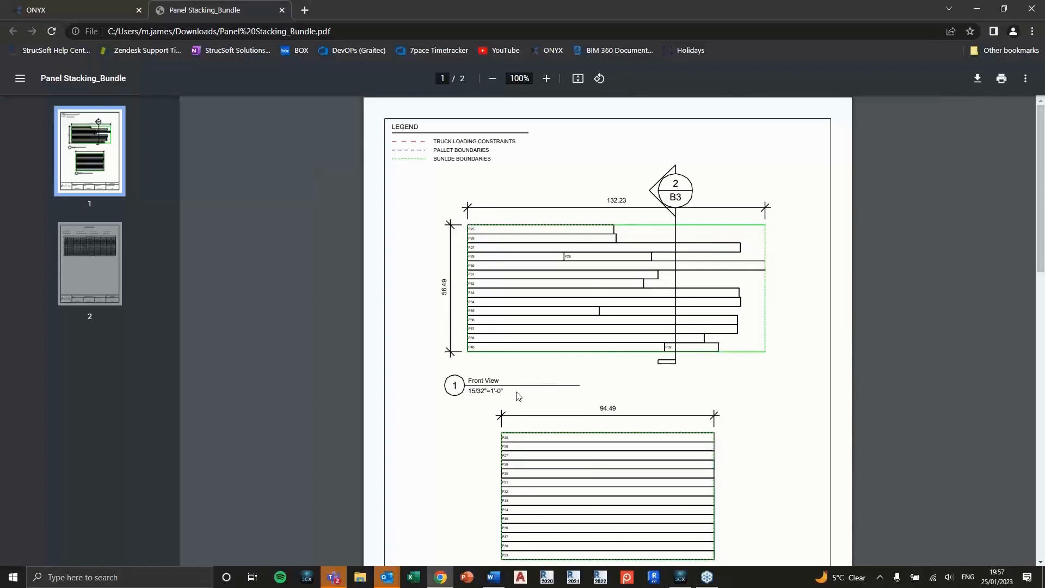
# Examine the front view, side view, panel labels and title block on the first page of the BNDL03 report.
pyautogui.scroll(-8, 649, 385)
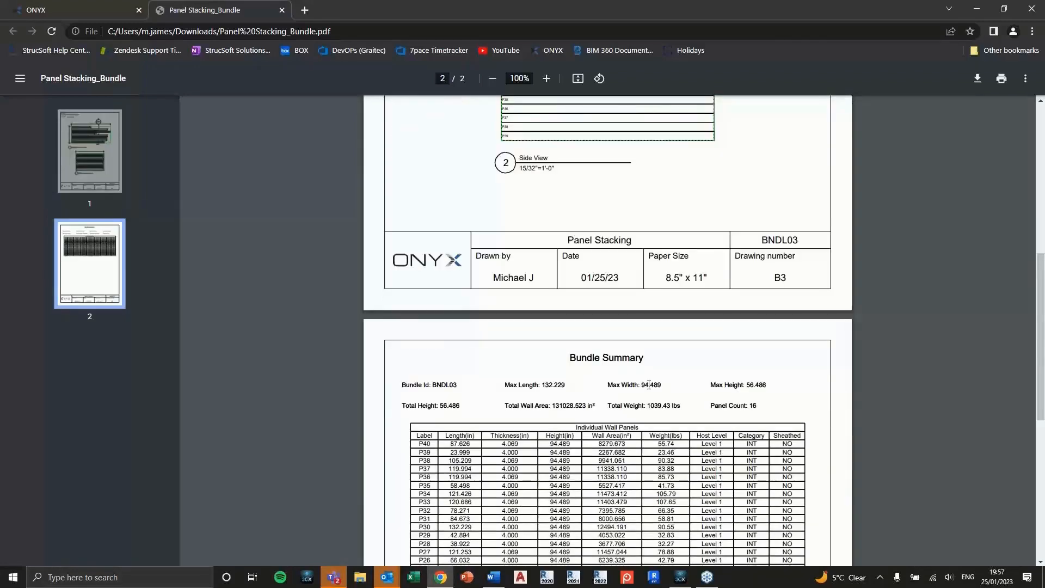
pyautogui.scroll(1, 619, 227)
pyautogui.scroll(4, 618, 227)
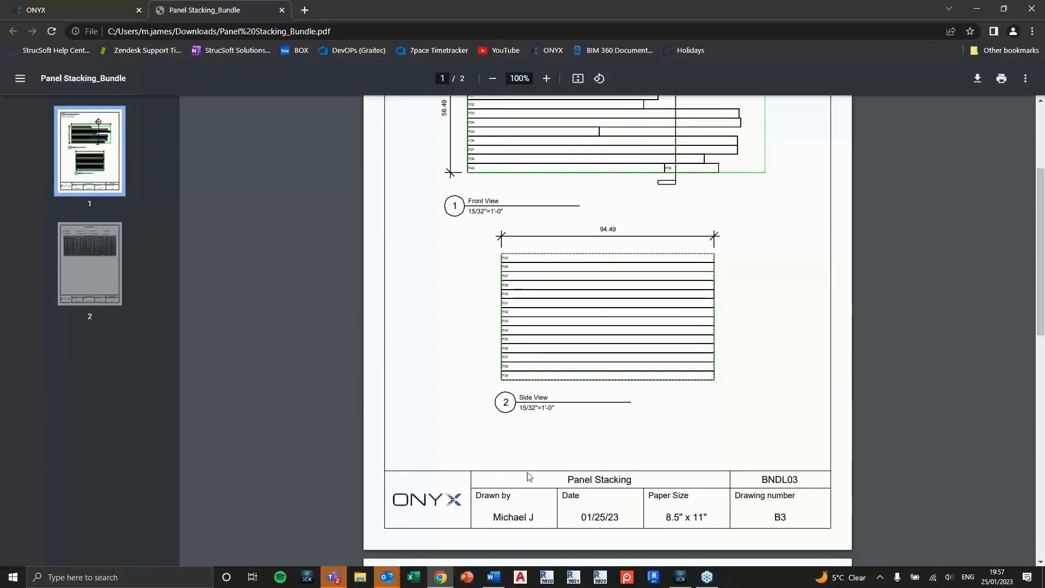
pyautogui.scroll(-3, 515, 333)
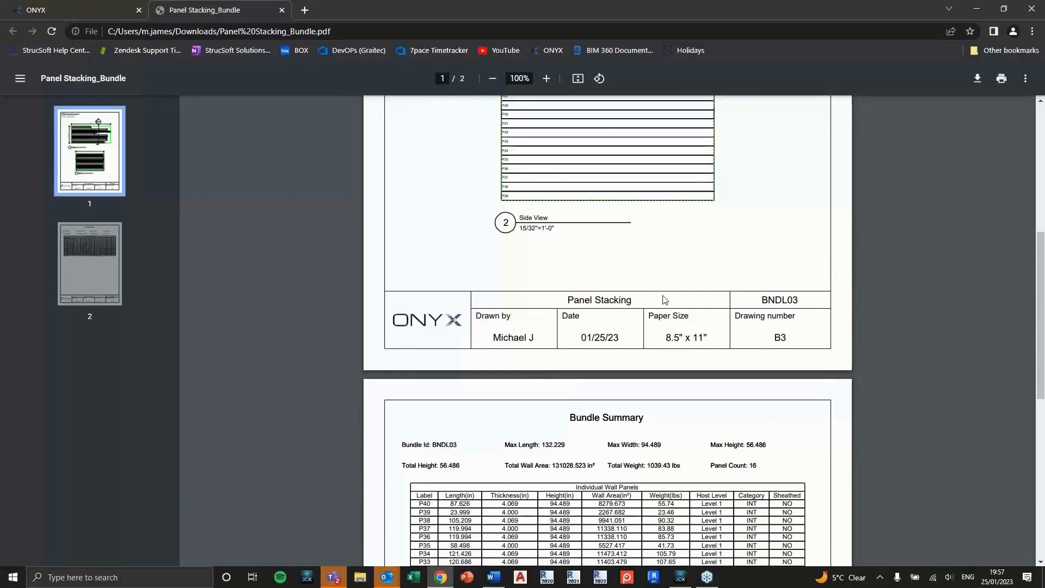
pyautogui.scroll(-2, 637, 312)
pyautogui.scroll(3, 544, 217)
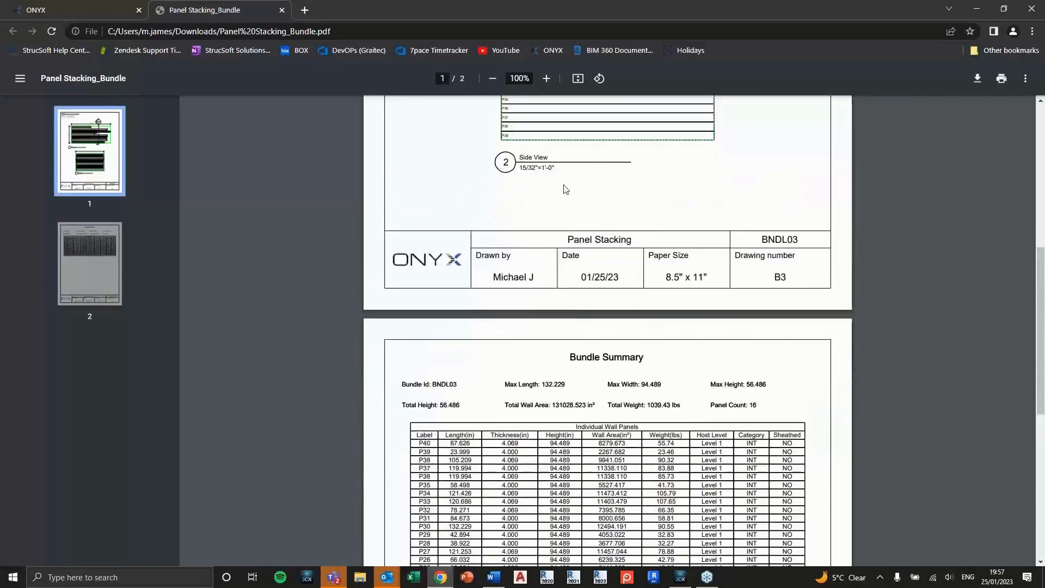
pyautogui.keyDown('ctrl'); pyautogui.scroll(4, 537, 214); pyautogui.keyUp('ctrl')
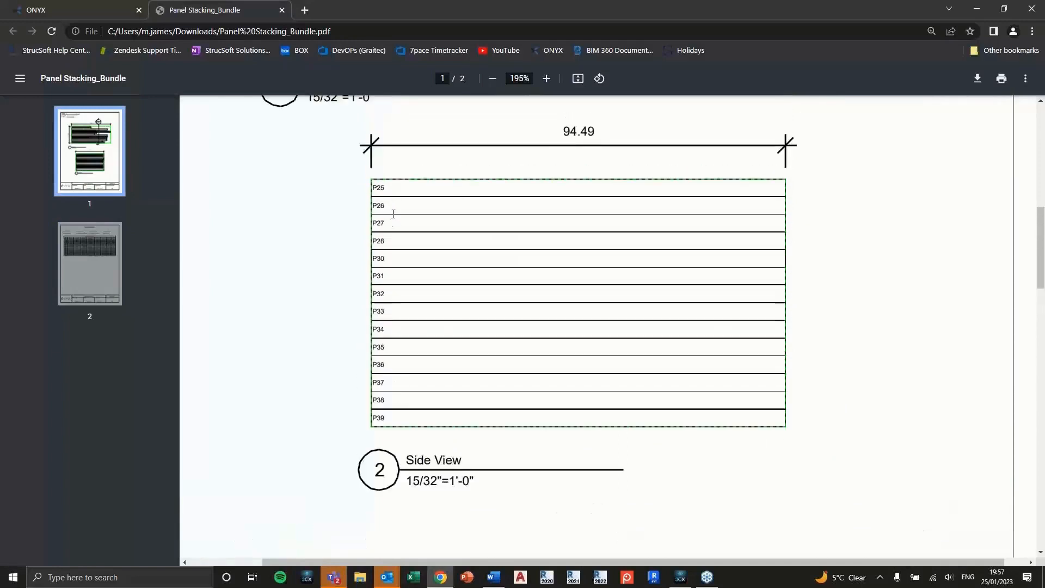
pyautogui.scroll(-4, 411, 392)
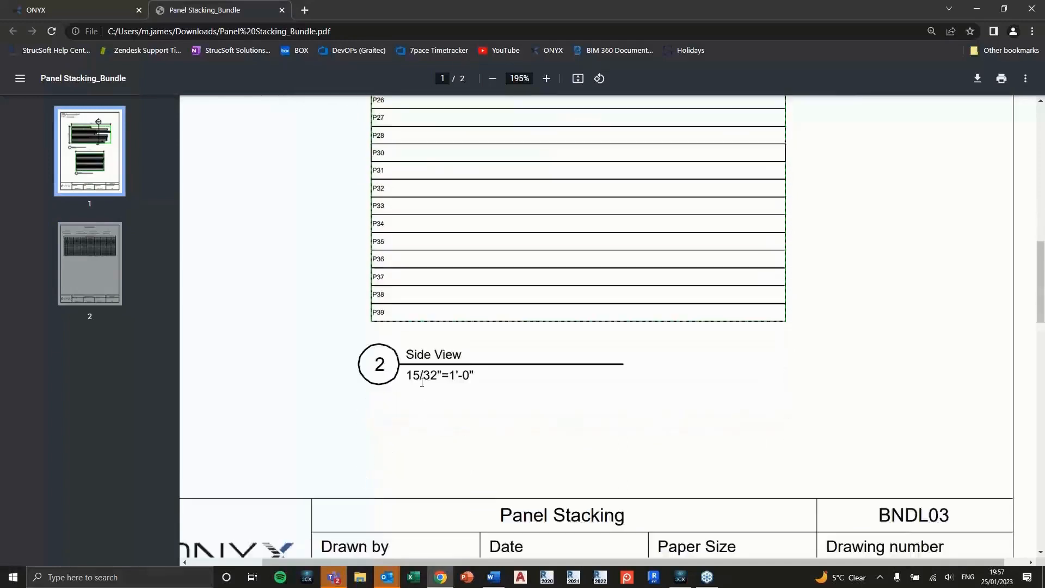
# Review the Bundle Summary page with its individual wall panels table and totals, and close the report.
pyautogui.scroll(-8, 502, 203)
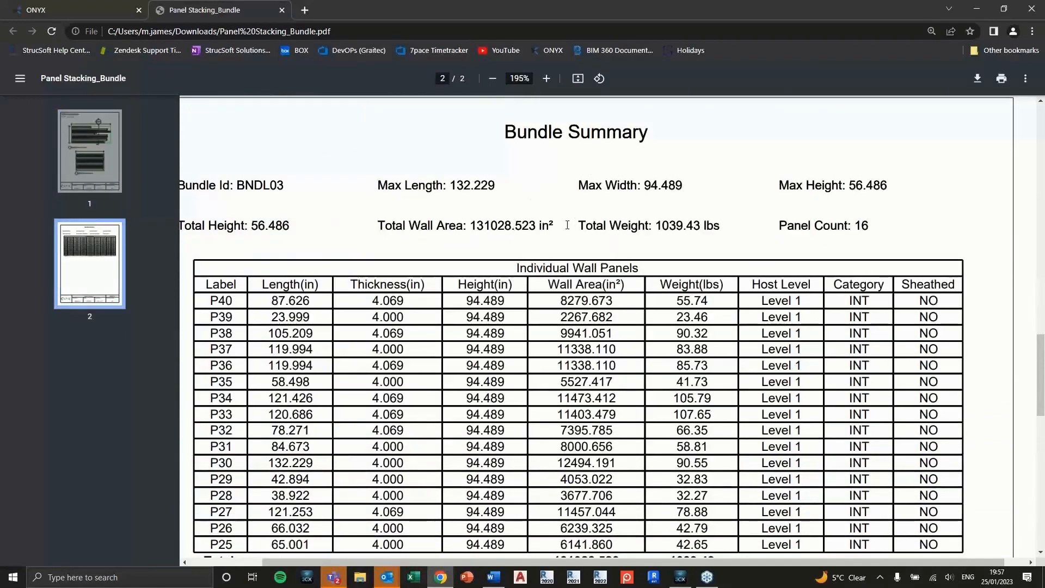
pyautogui.scroll(-2, 567, 225)
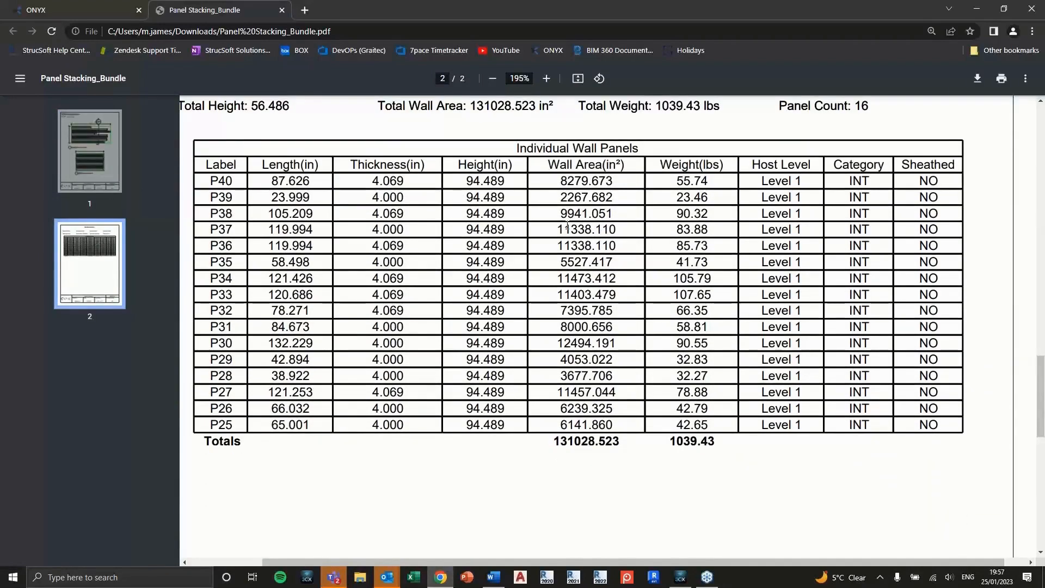
pyautogui.keyDown('ctrl'); pyautogui.scroll(-1, 567, 224); pyautogui.keyUp('ctrl')
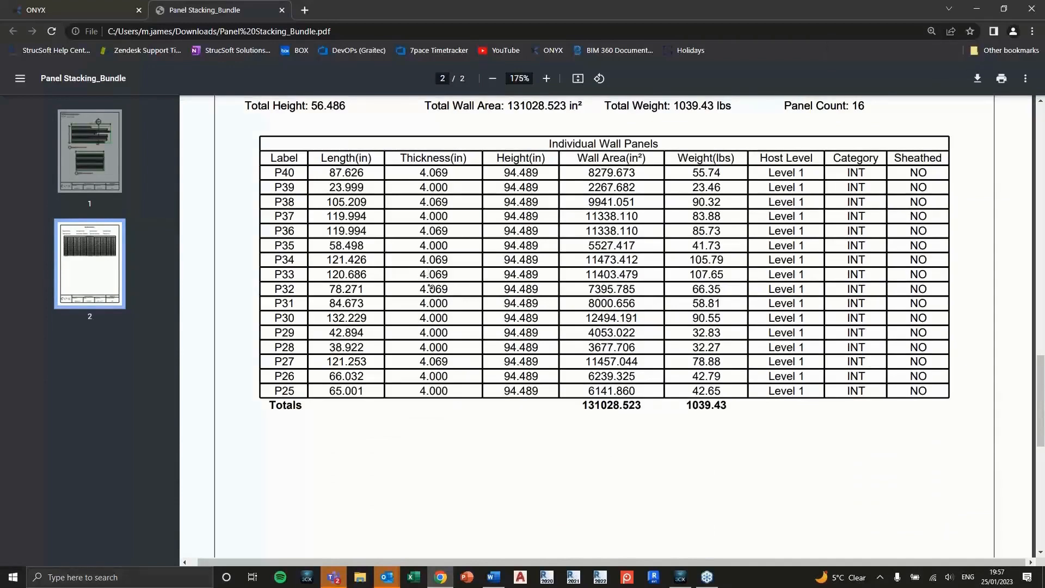
pyautogui.scroll(3, 470, 281)
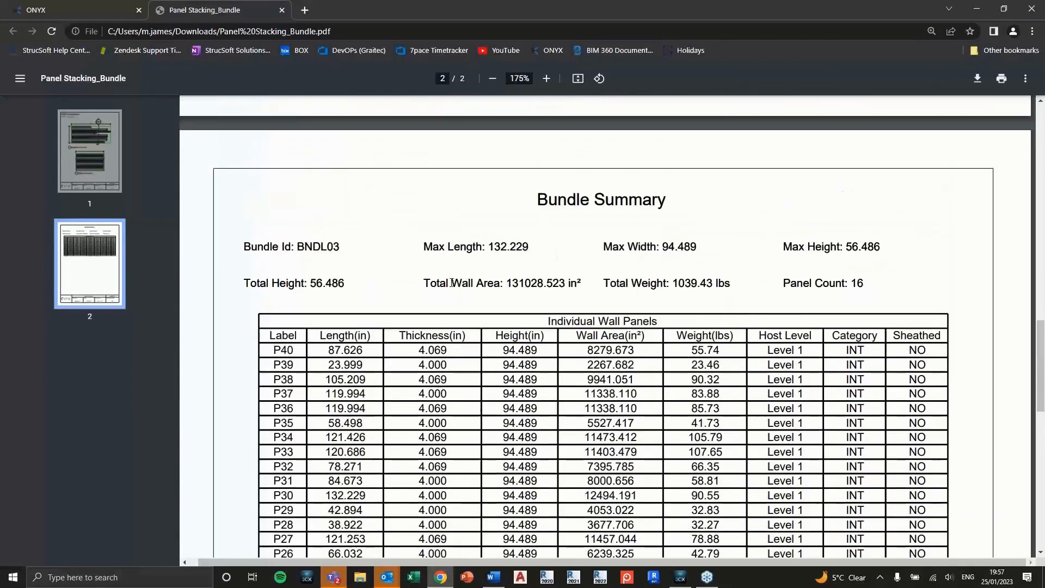
pyautogui.scroll(-1, 452, 282)
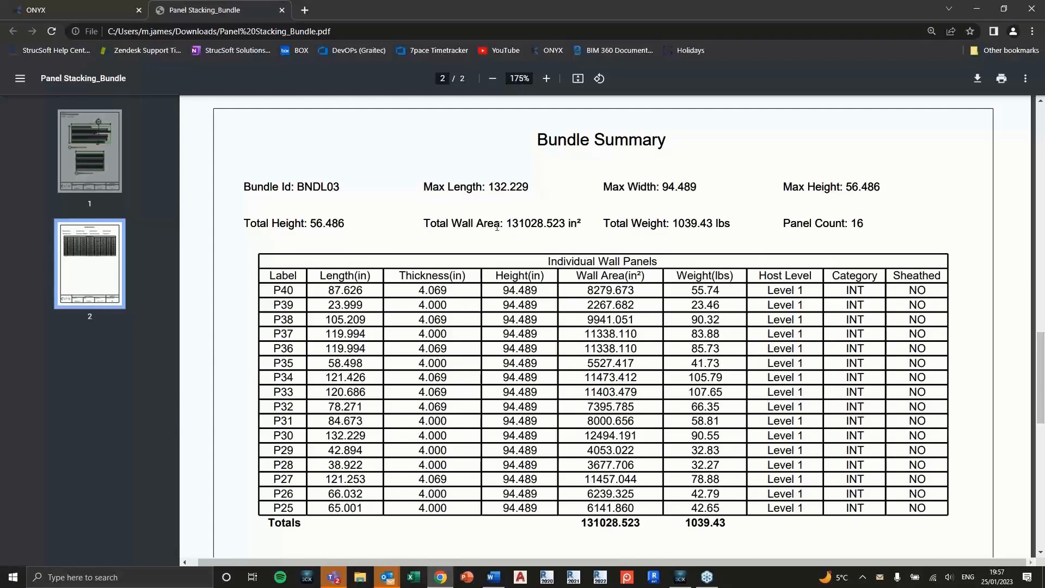
pyautogui.scroll(-3, 544, 234)
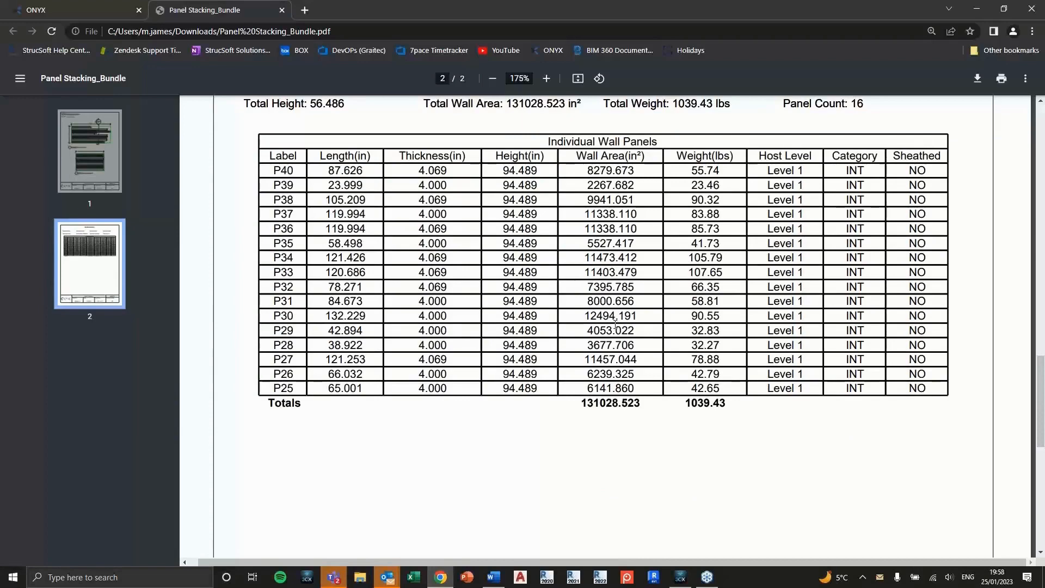
pyautogui.scroll(-10, 617, 272)
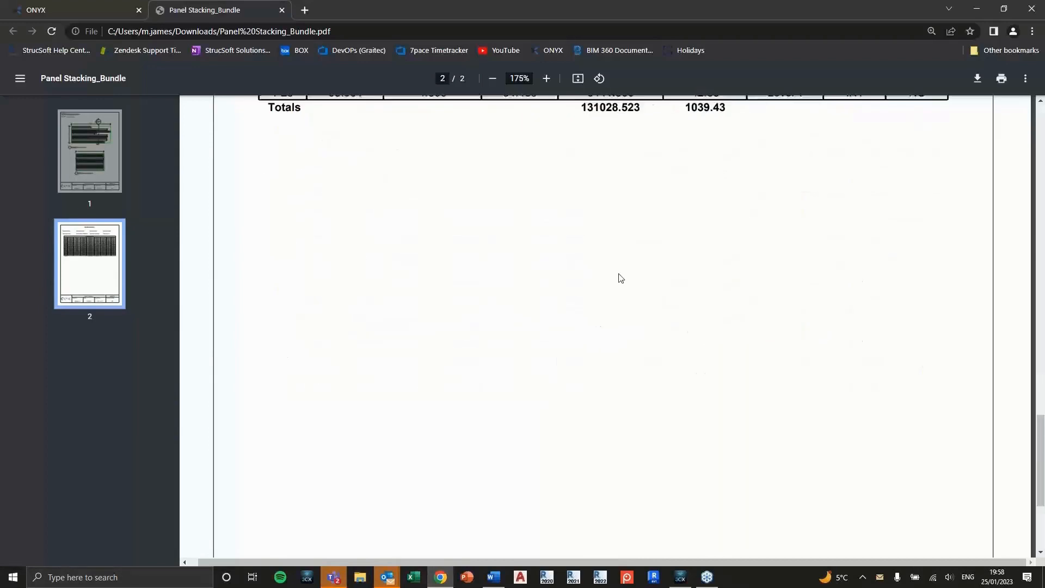
pyautogui.scroll(10, 622, 281)
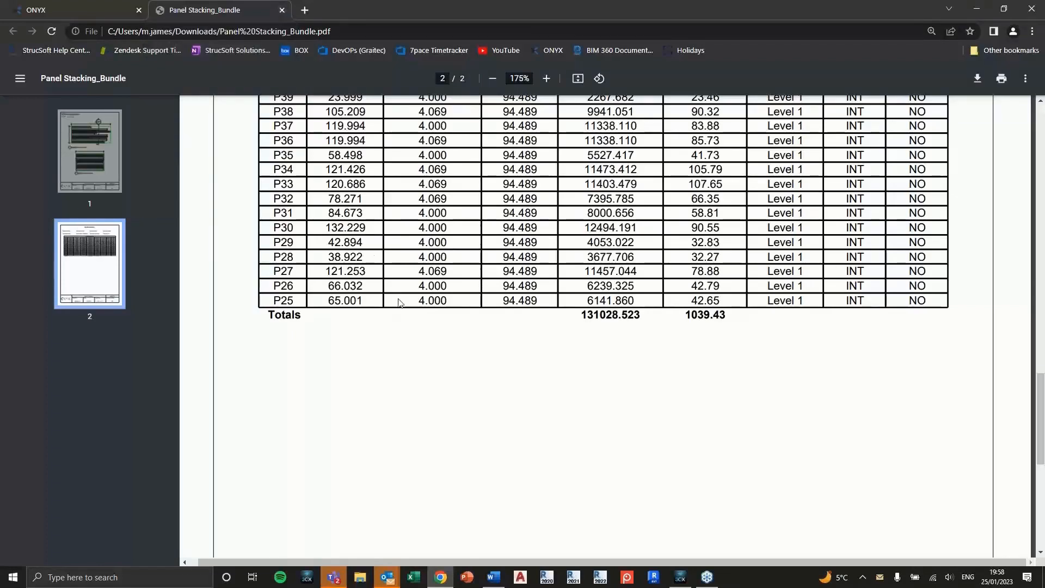
pyautogui.click(282, 10)
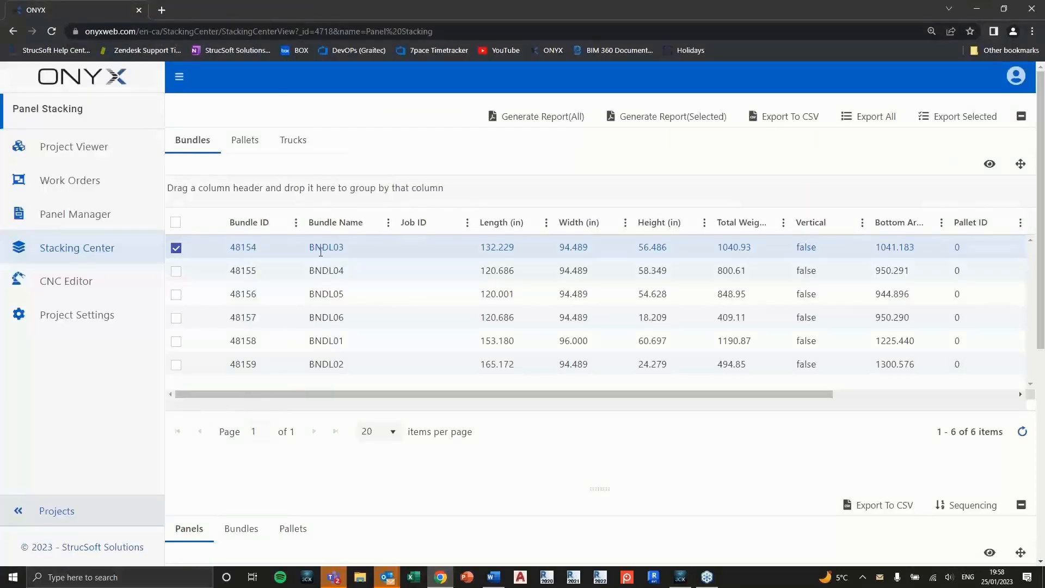